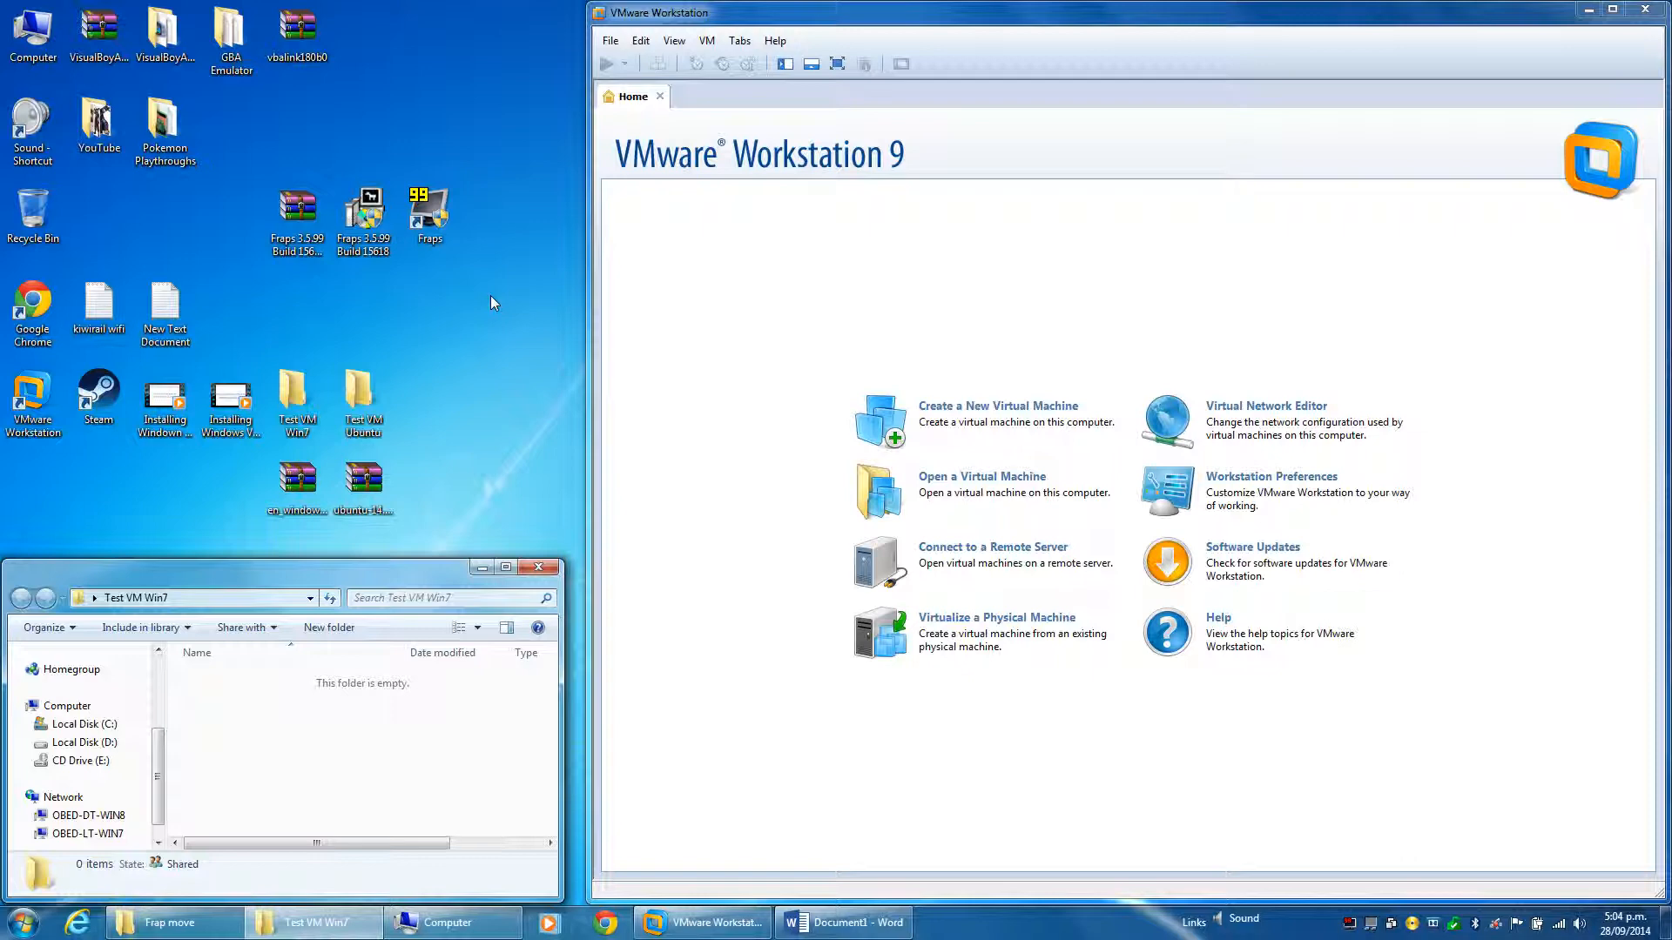
Step: Bring up the Computer window, then move it and reduce its height to uncover the VM folders and disc images on the desktop
click(448, 923)
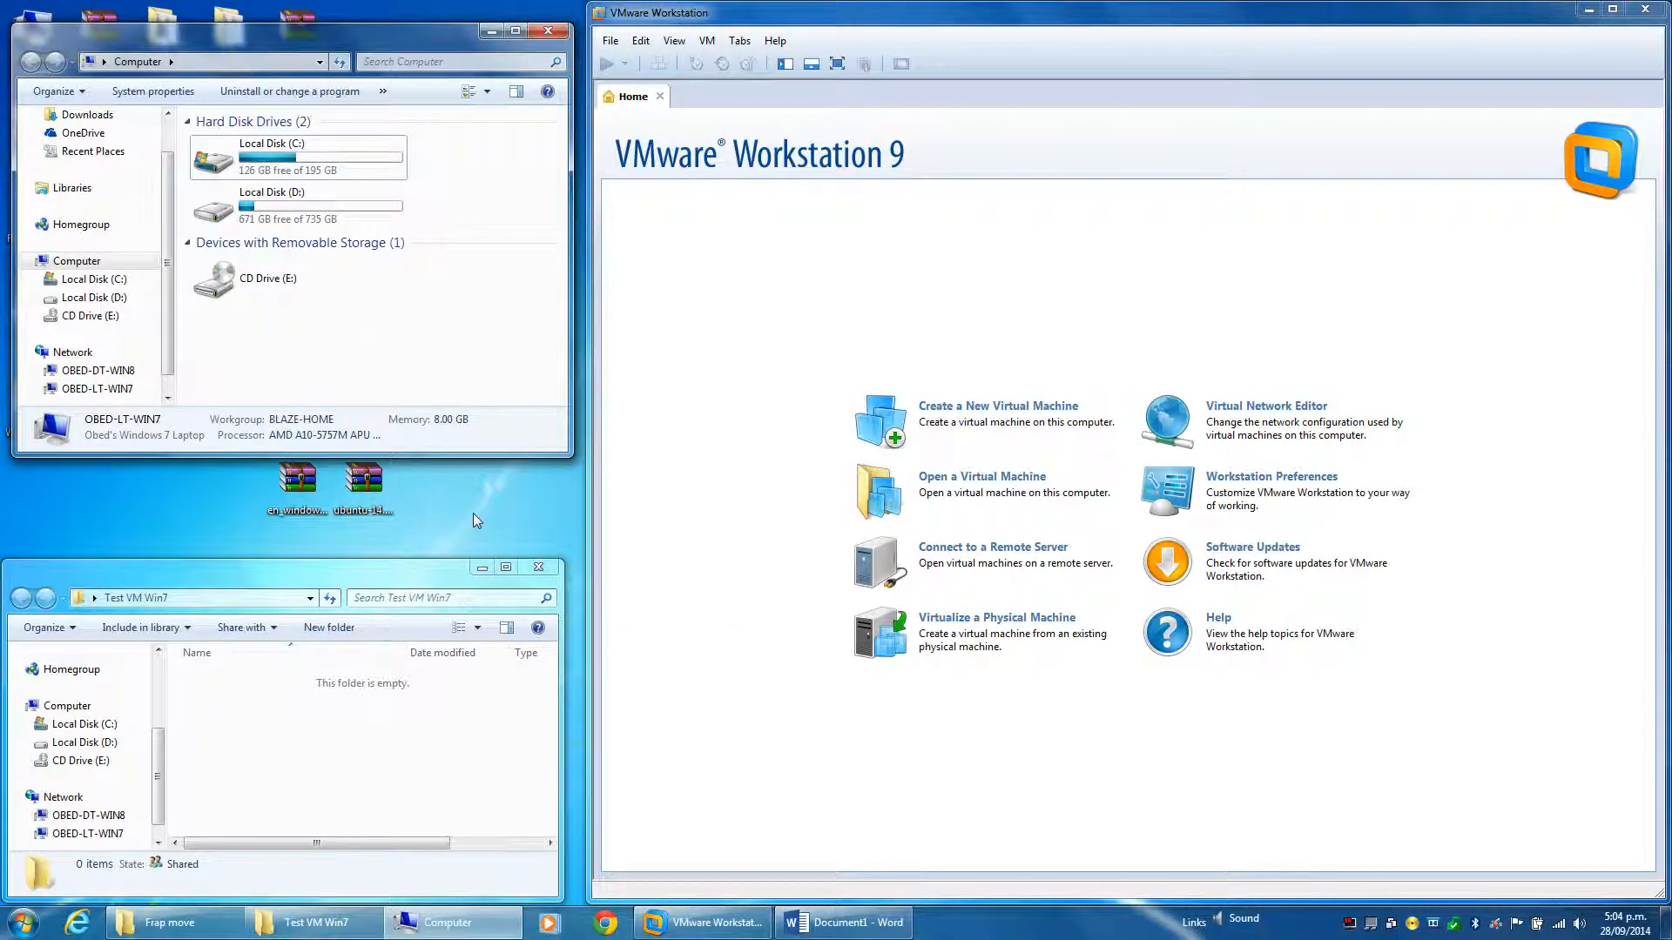
click(849, 923)
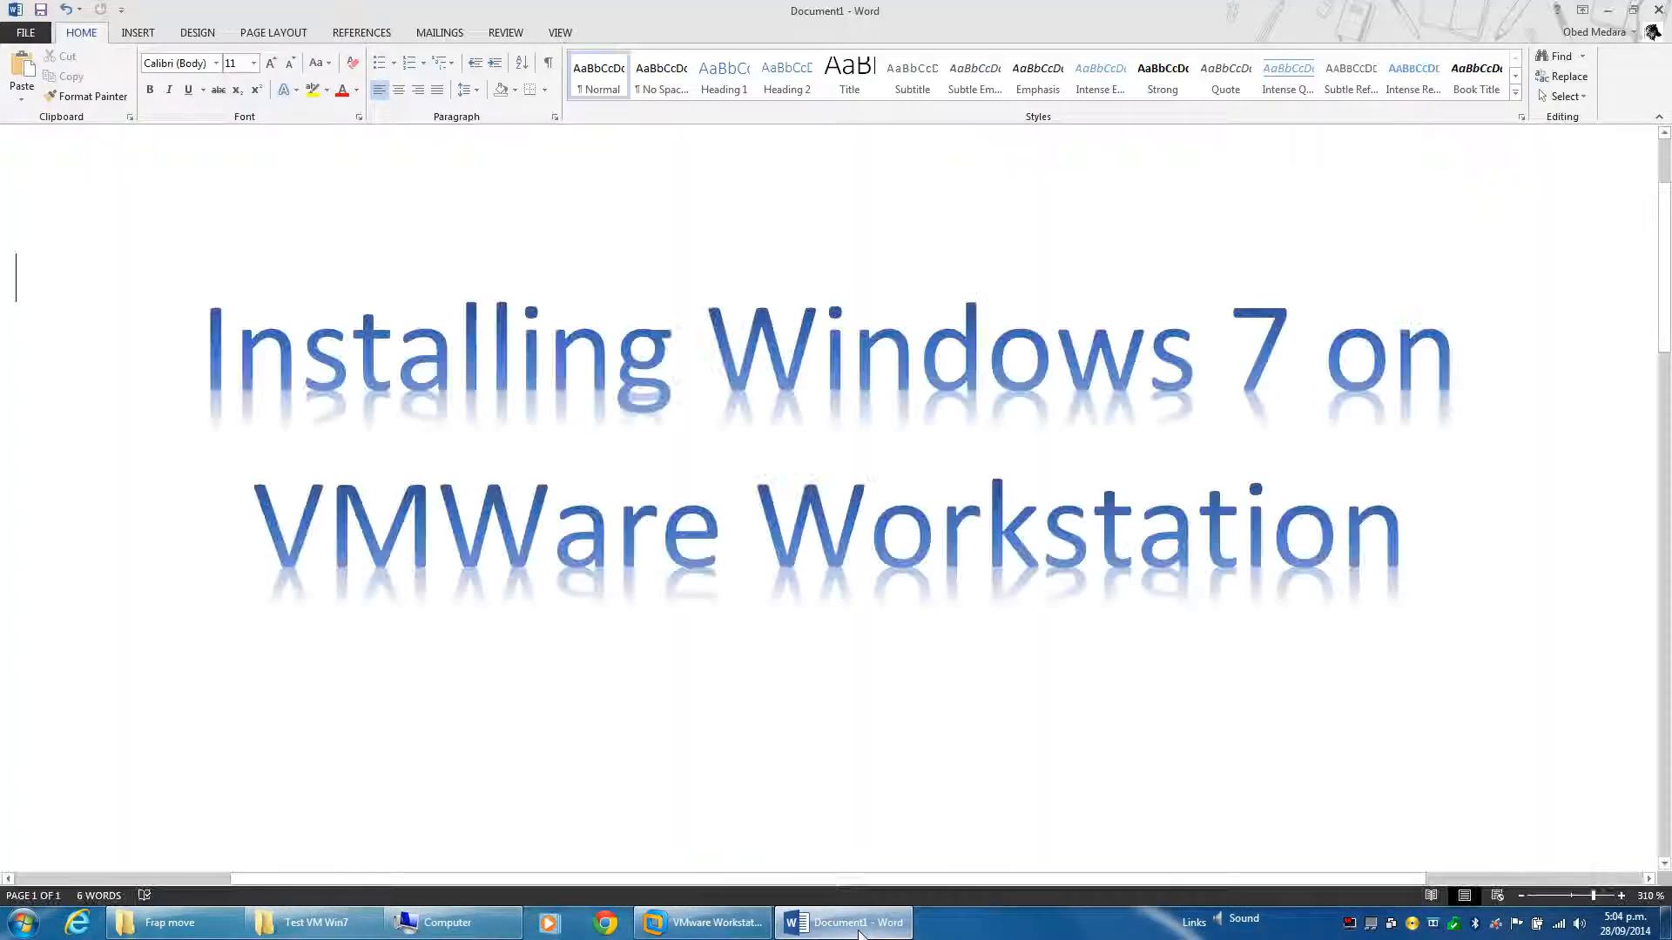
click(859, 928)
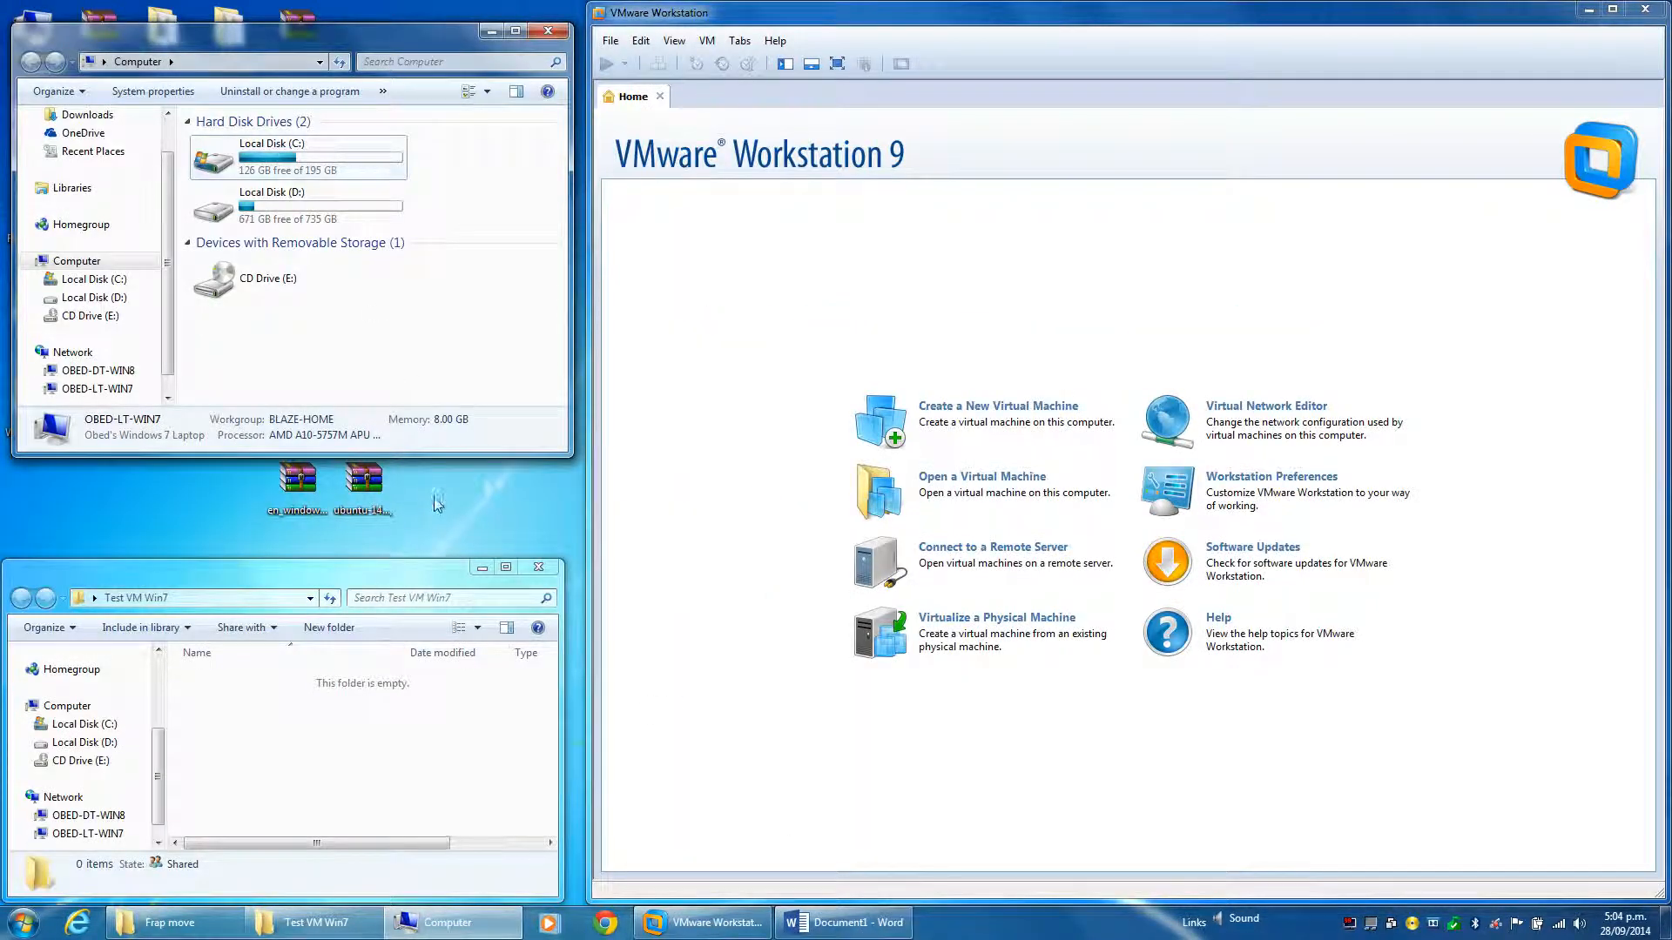
click(460, 42)
drag(459, 42, 388, 34)
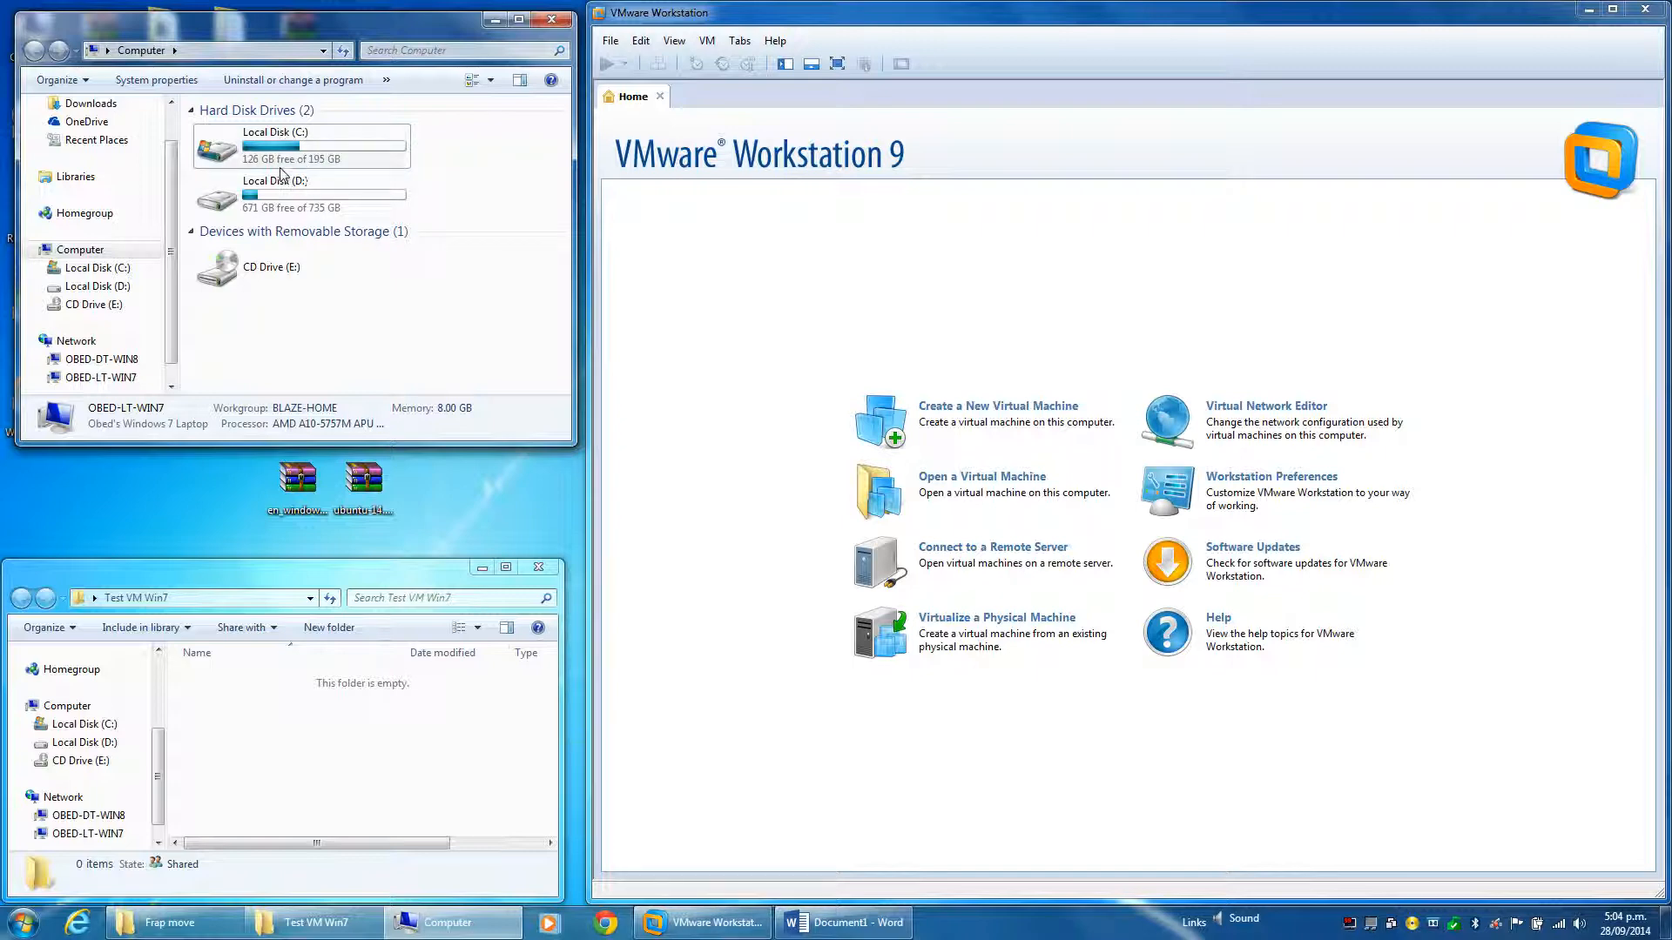
drag(368, 444, 367, 343)
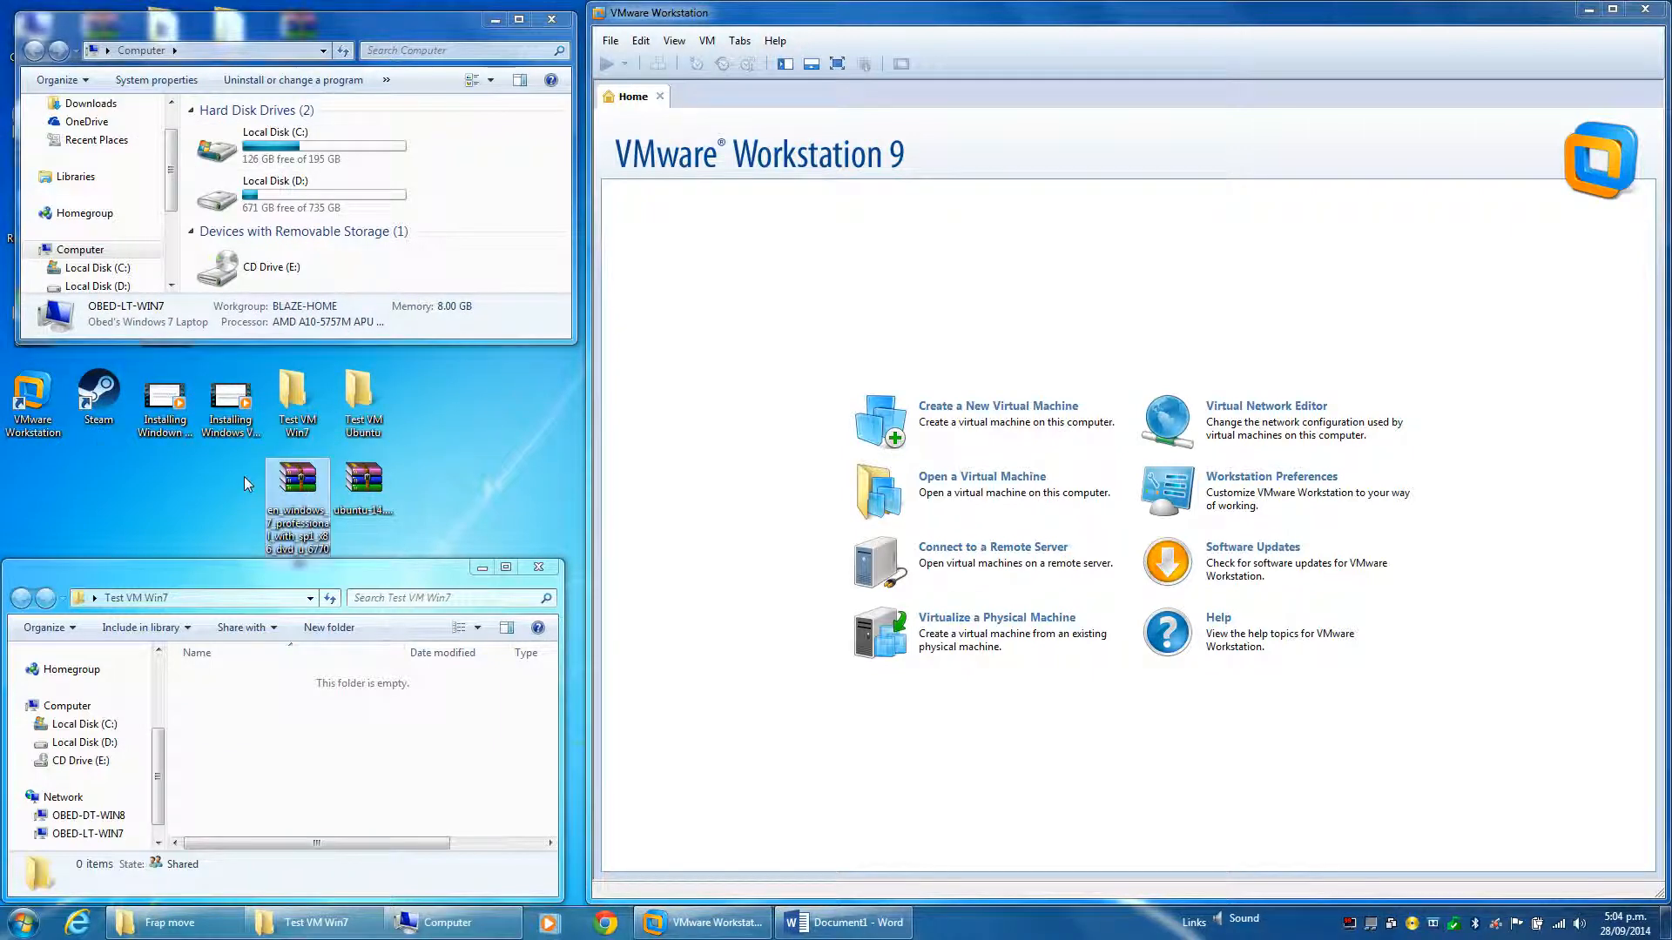
click(954, 47)
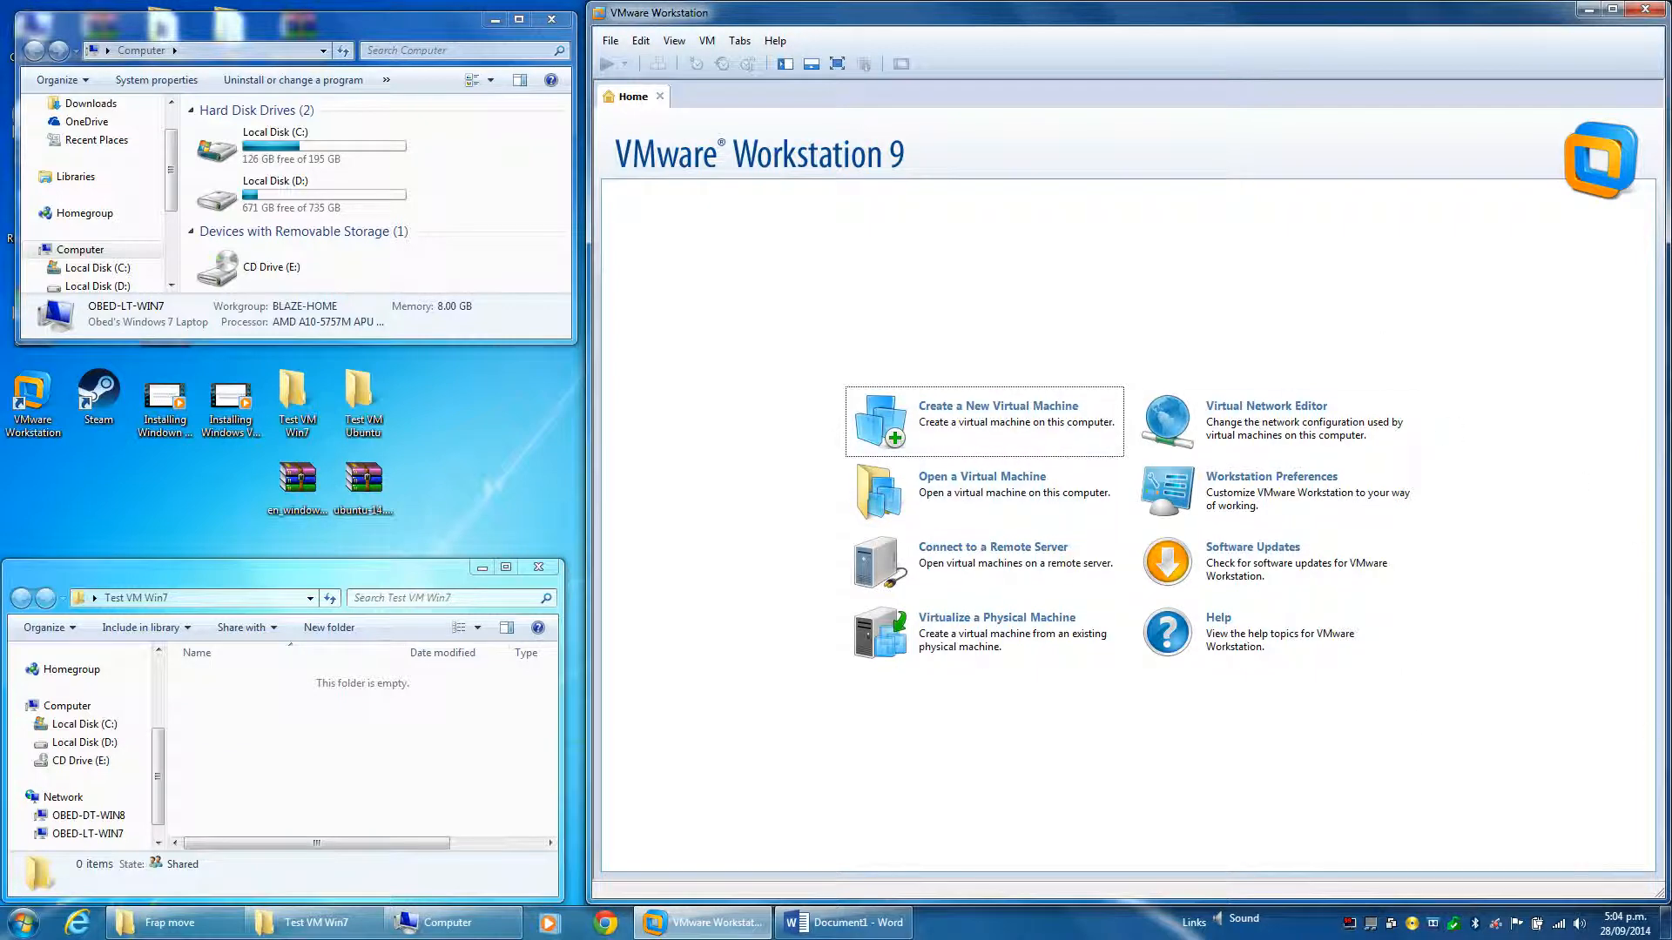
click(523, 189)
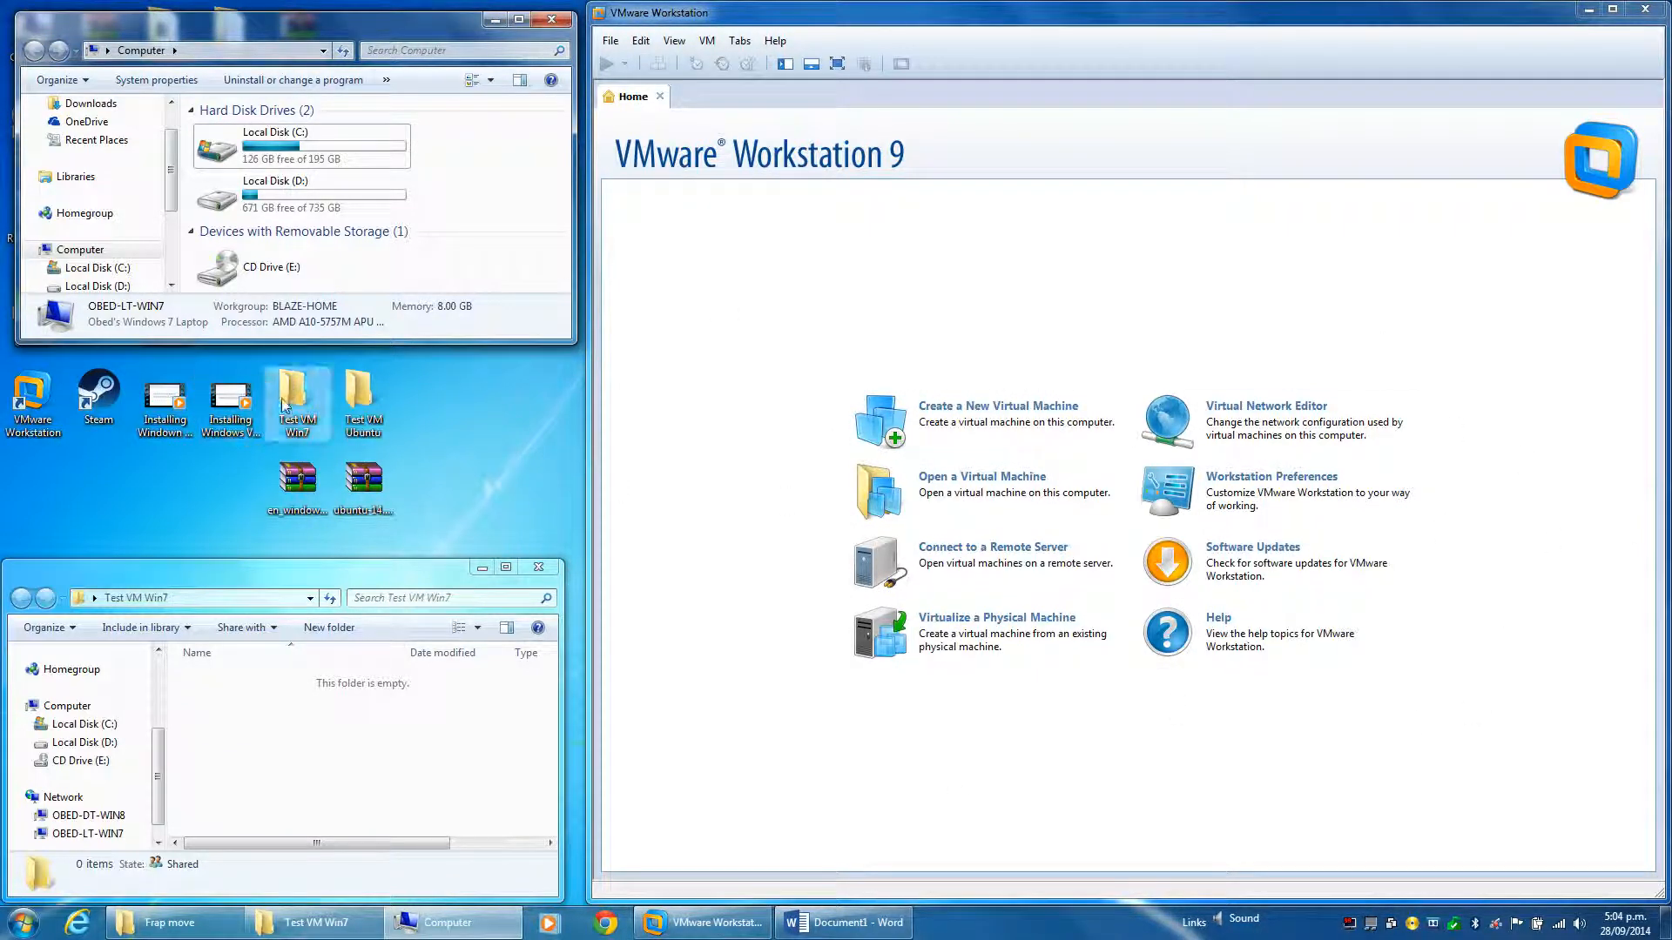
click(296, 472)
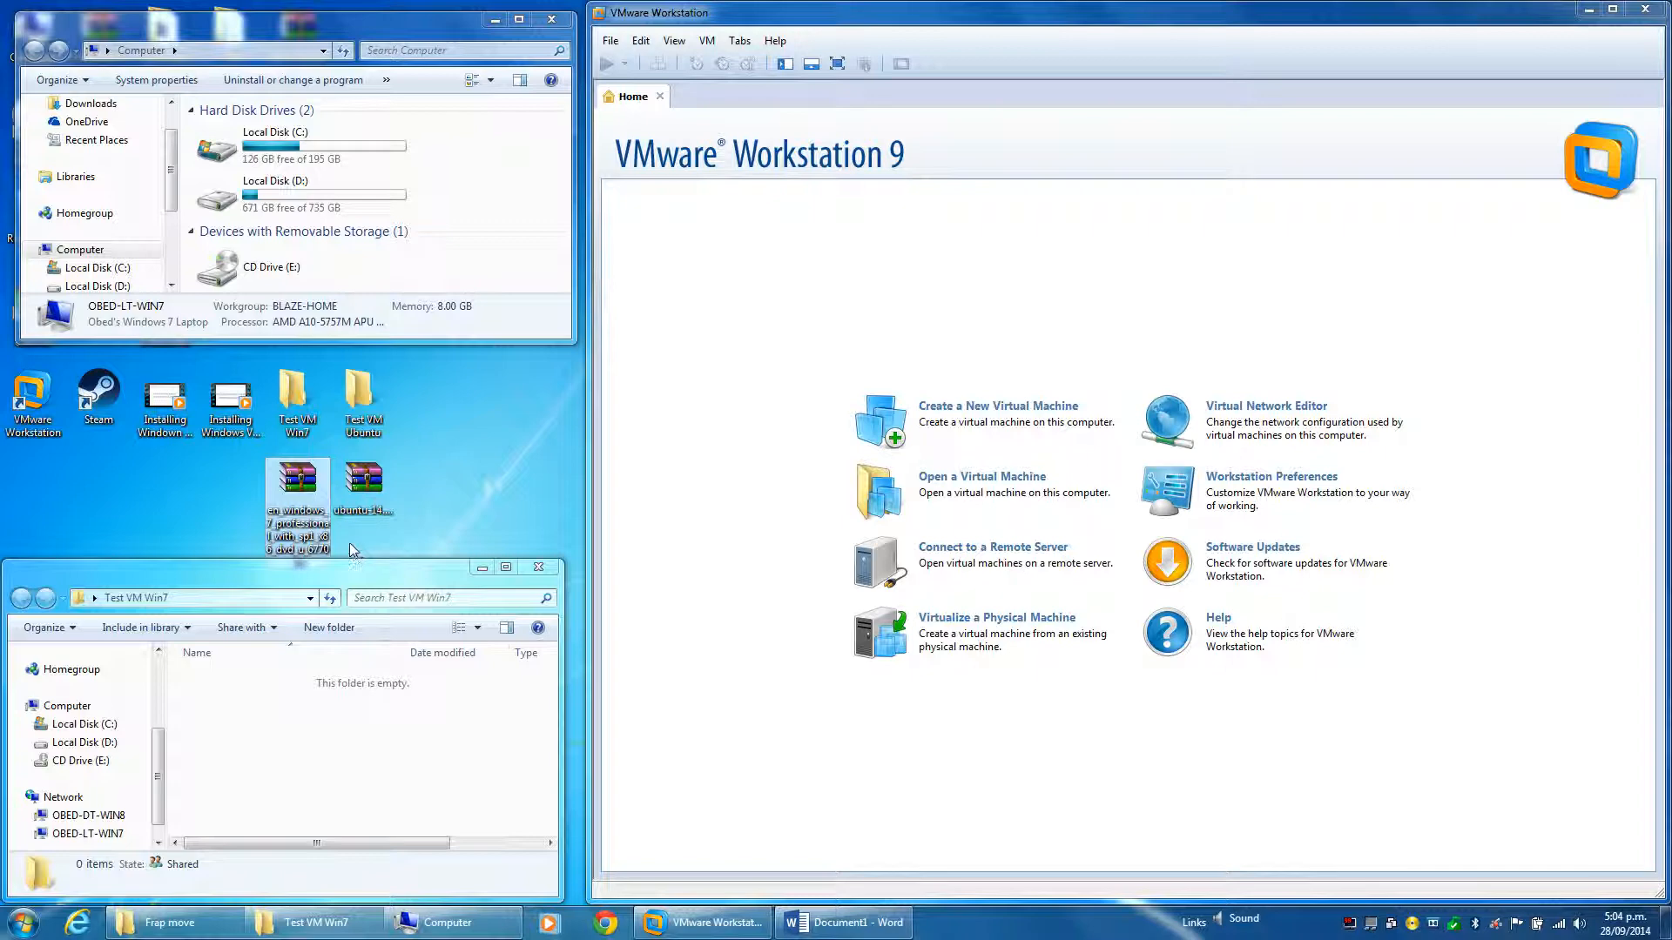
click(241, 500)
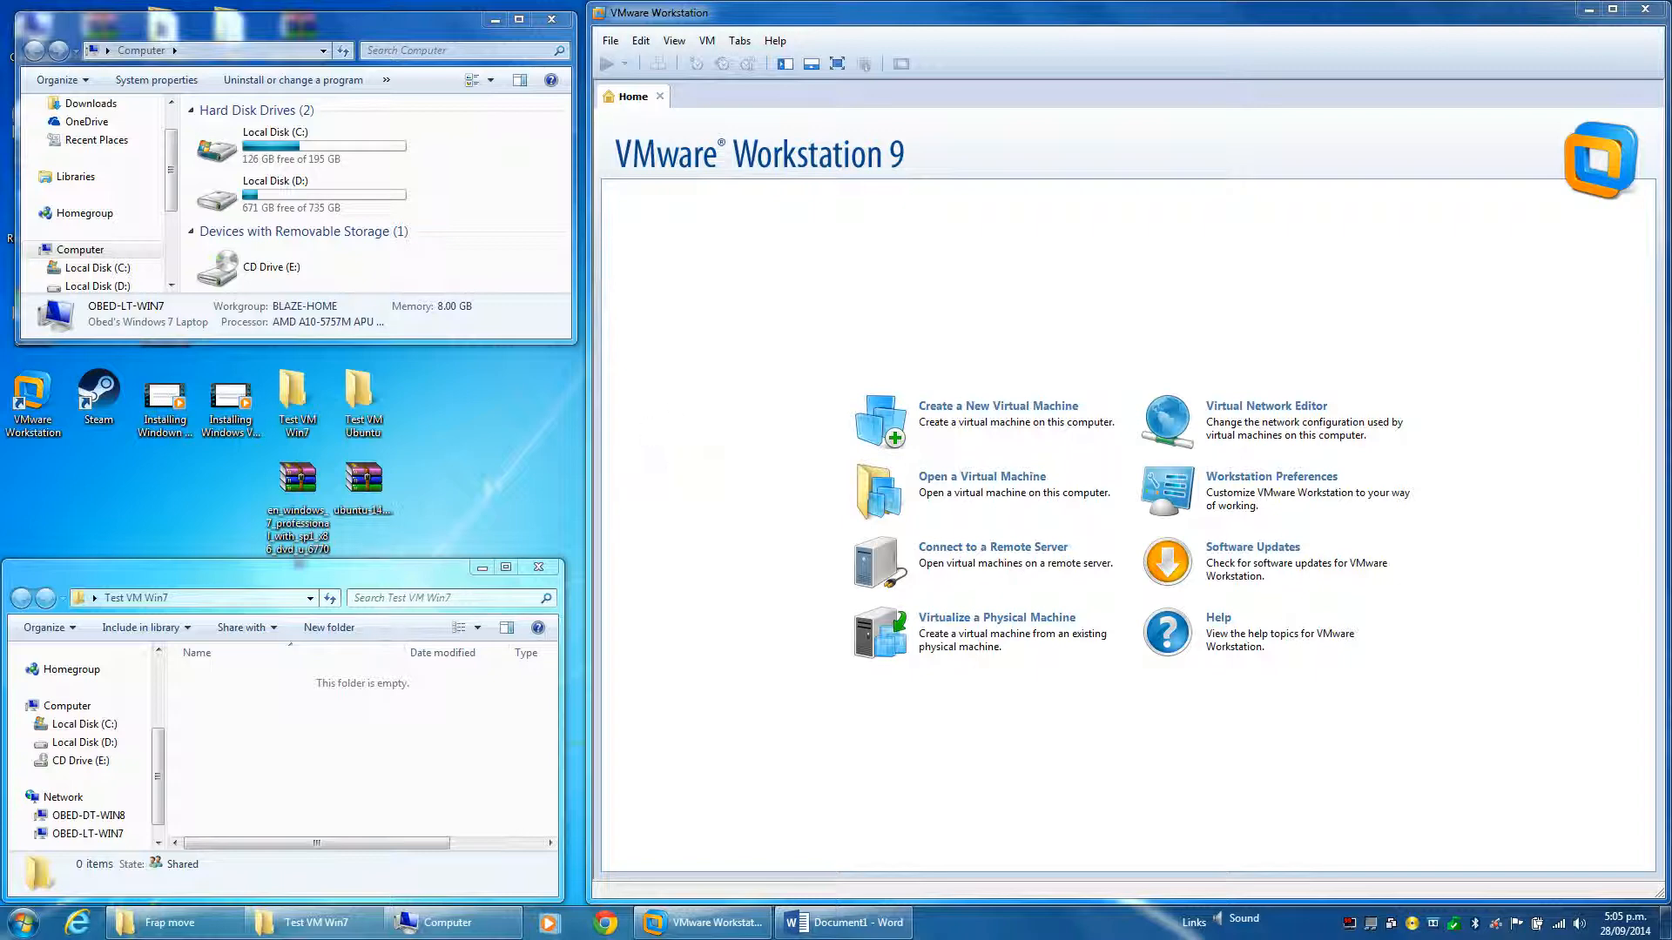
Step: Reposition the Computer window and resize the Test VM Win7 folder window so the desktop disc images are uncovered
drag(362, 561, 359, 546)
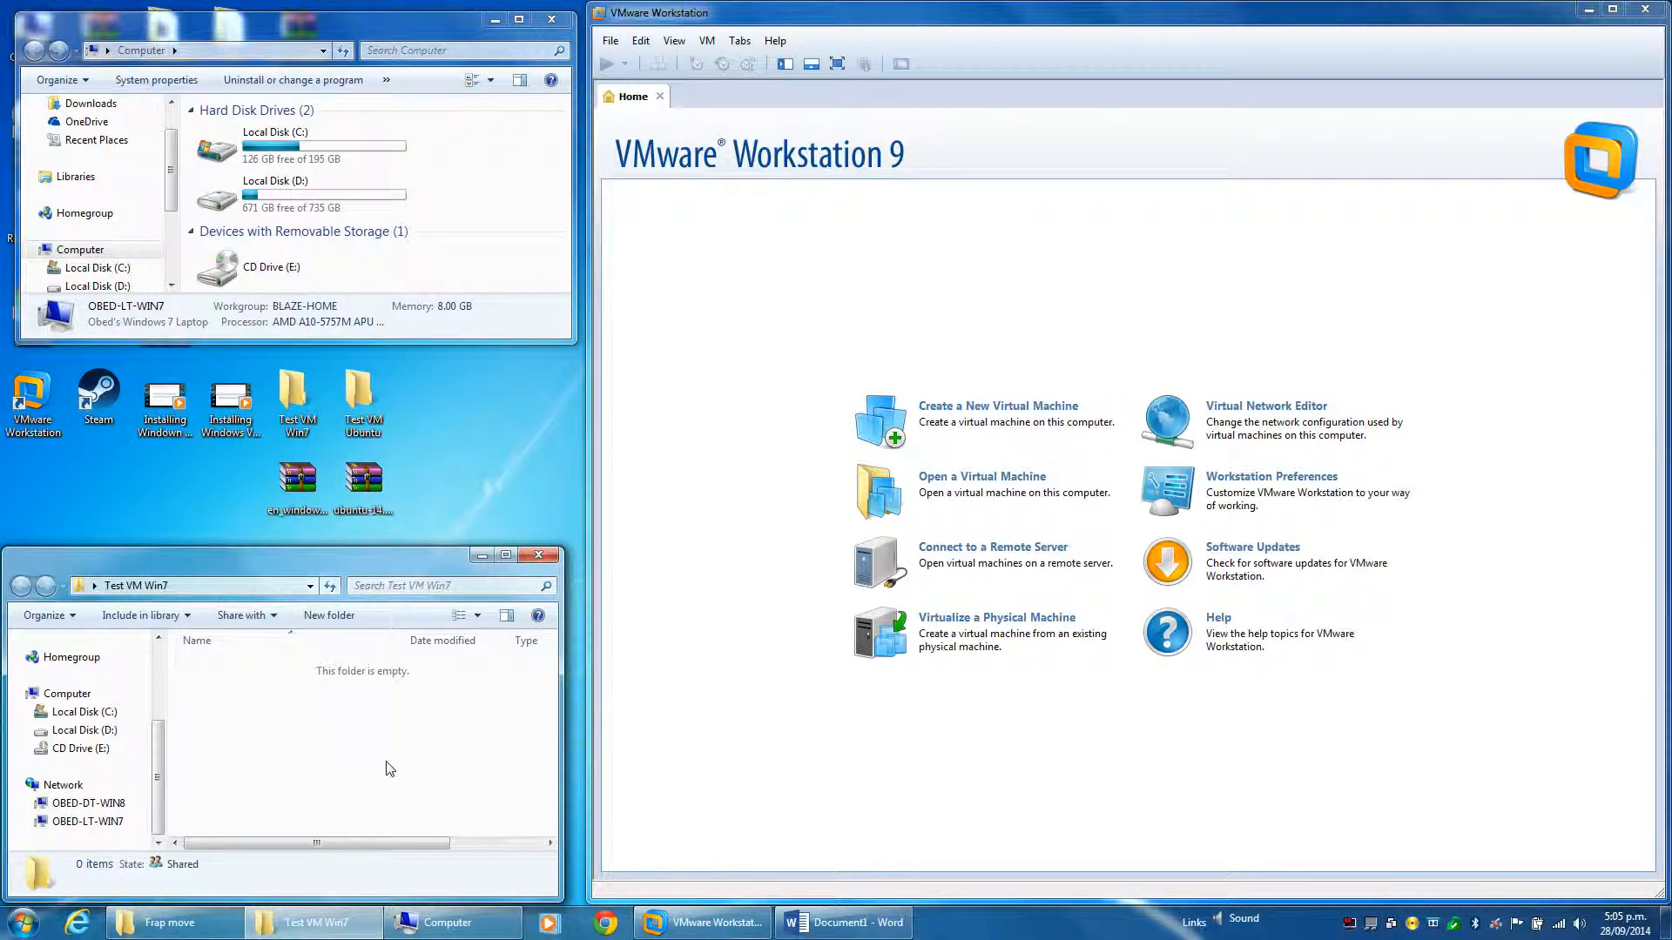
drag(305, 546, 304, 458)
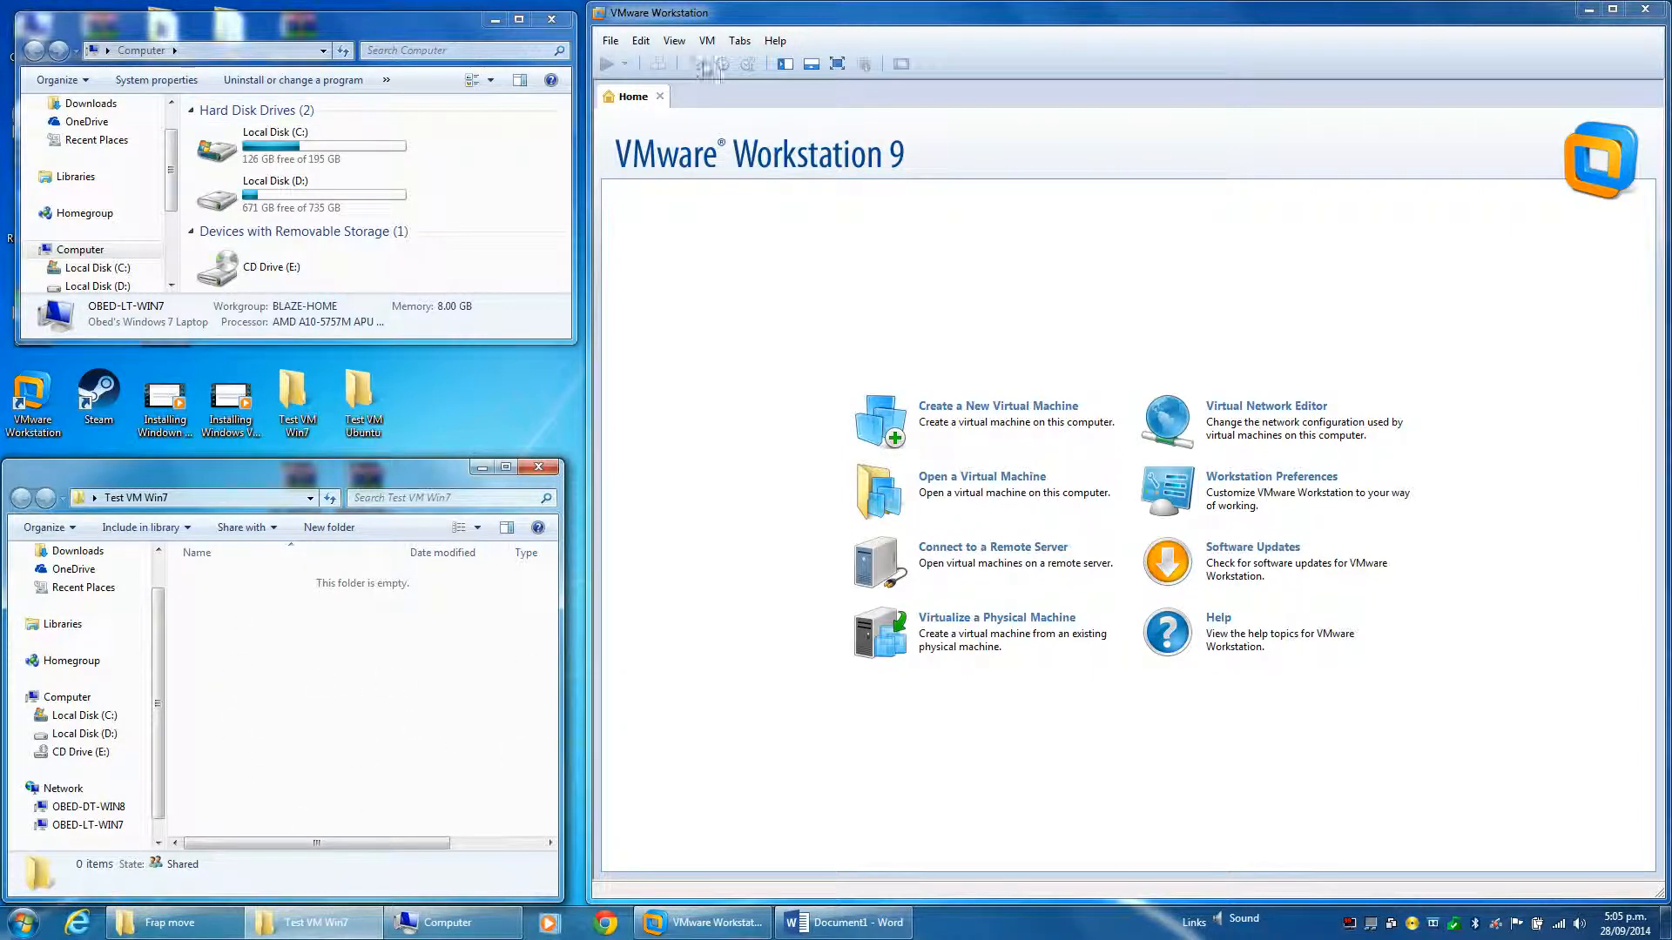
drag(293, 33, 301, 19)
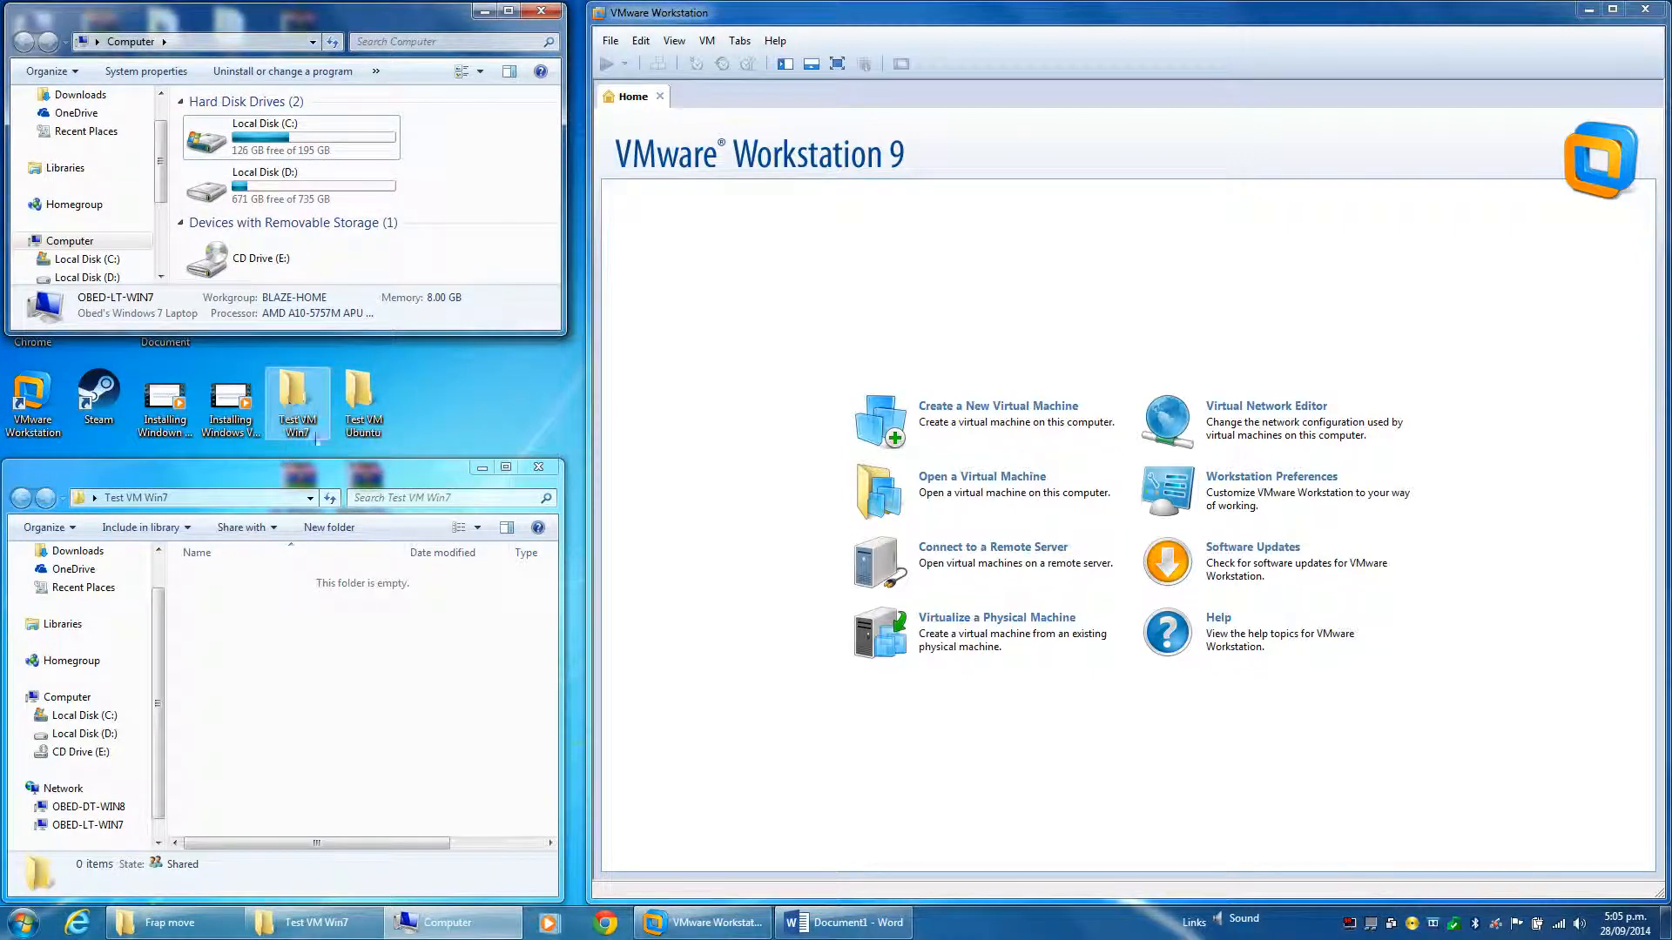
right_click(283, 407)
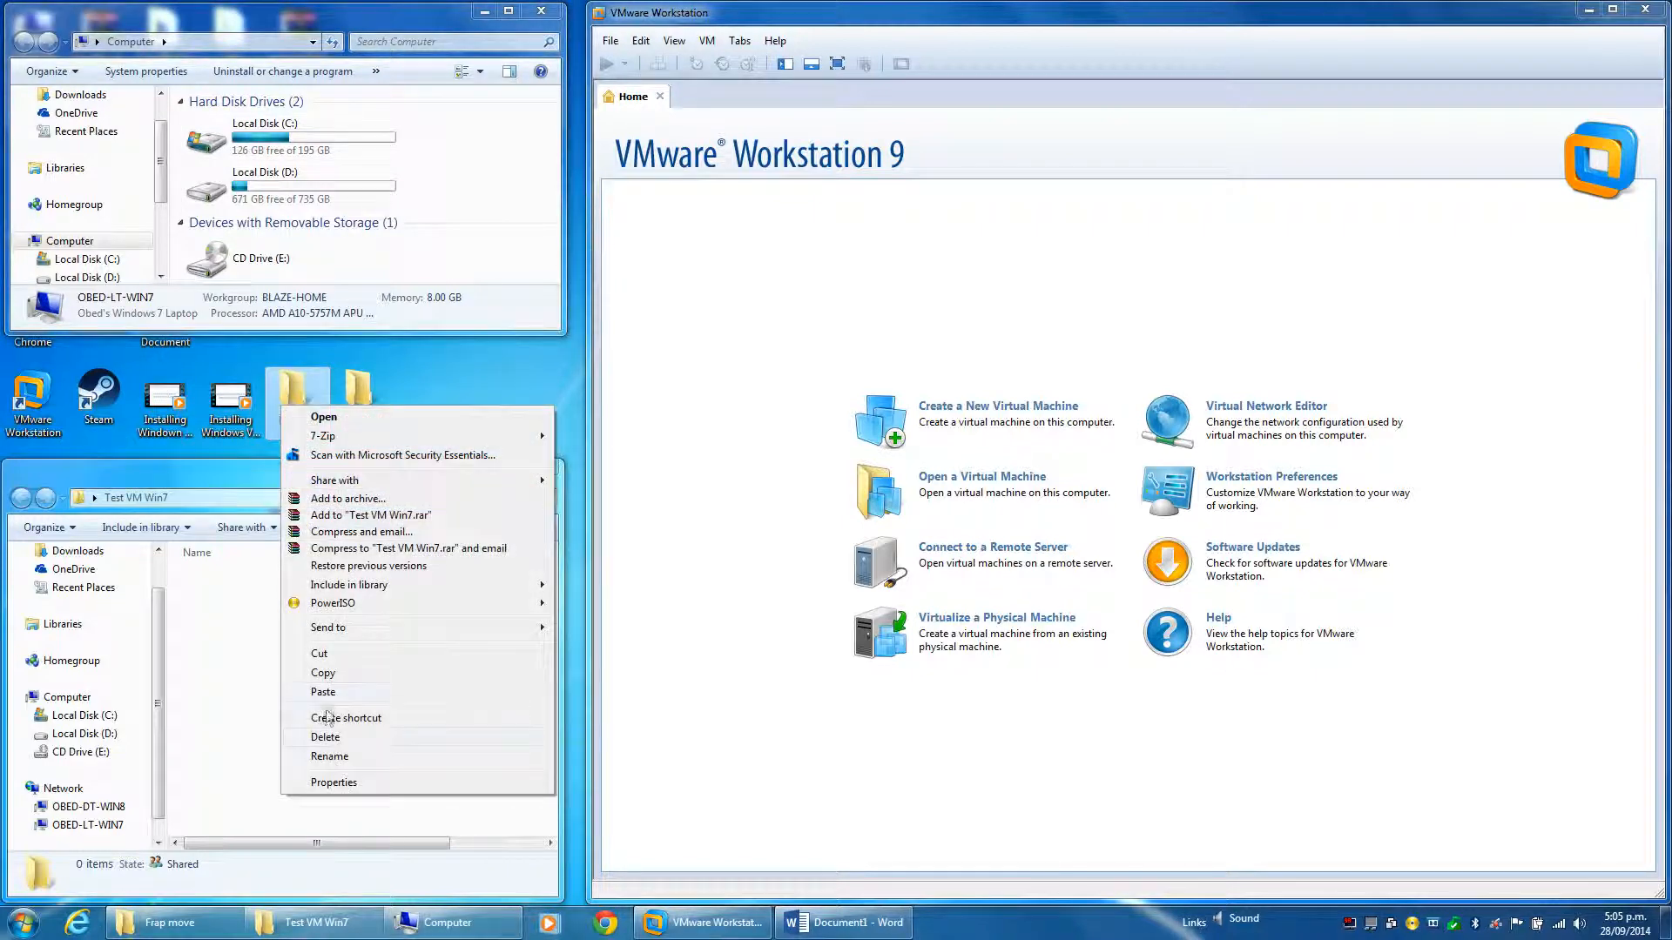
click(442, 379)
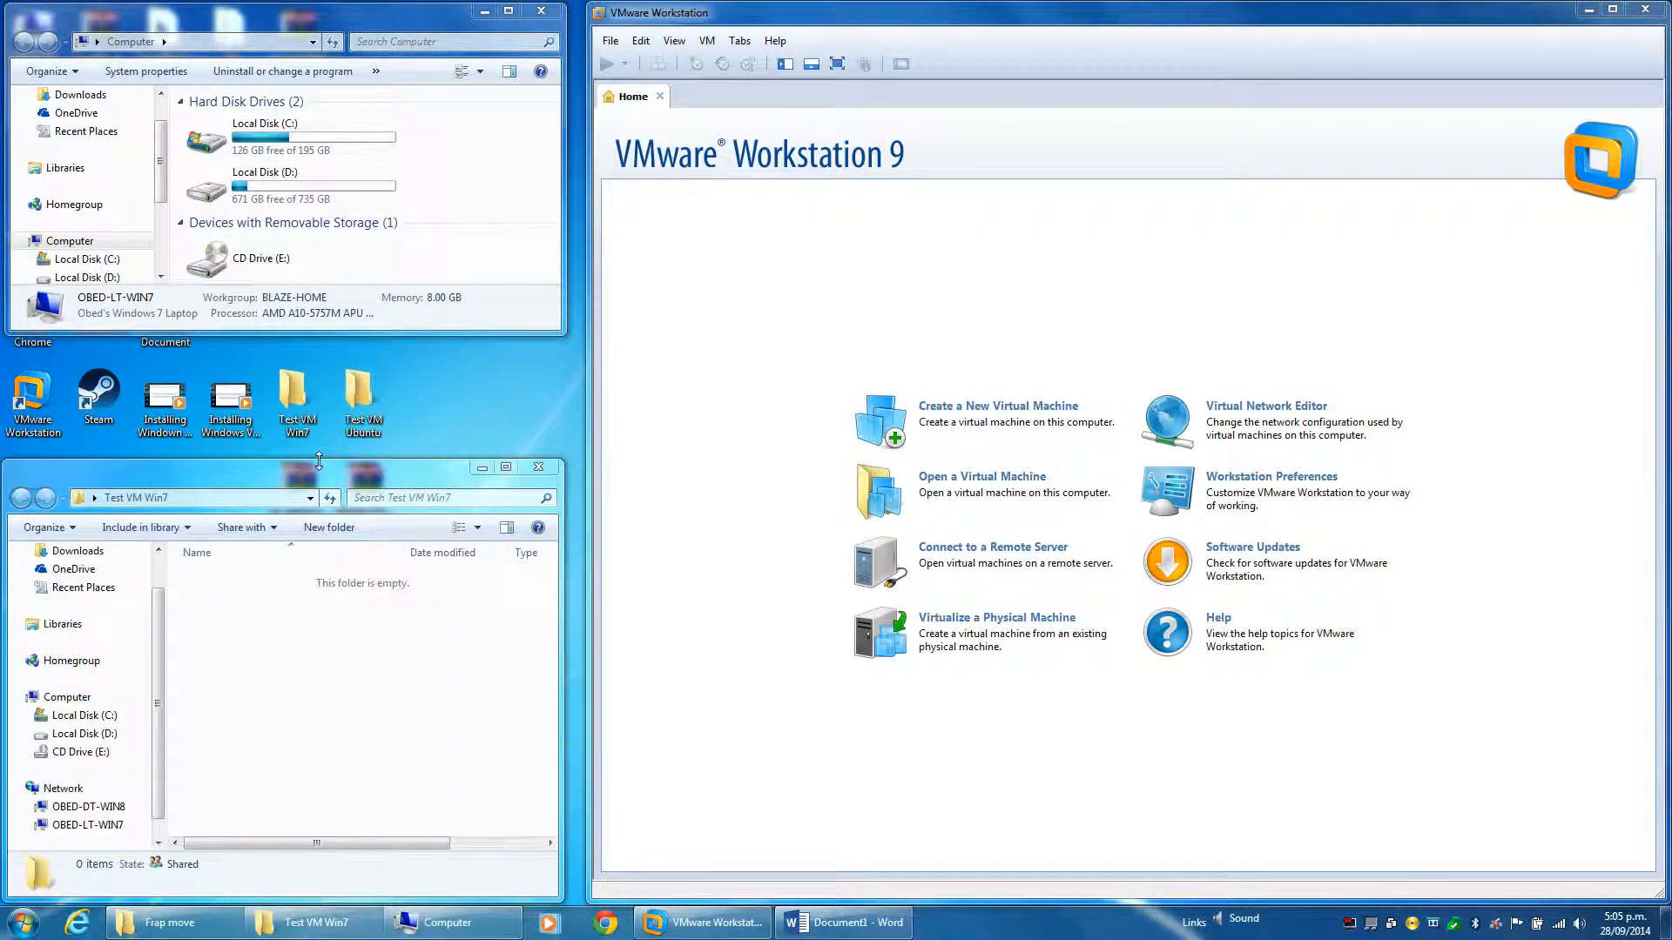
drag(319, 462, 365, 579)
click(301, 492)
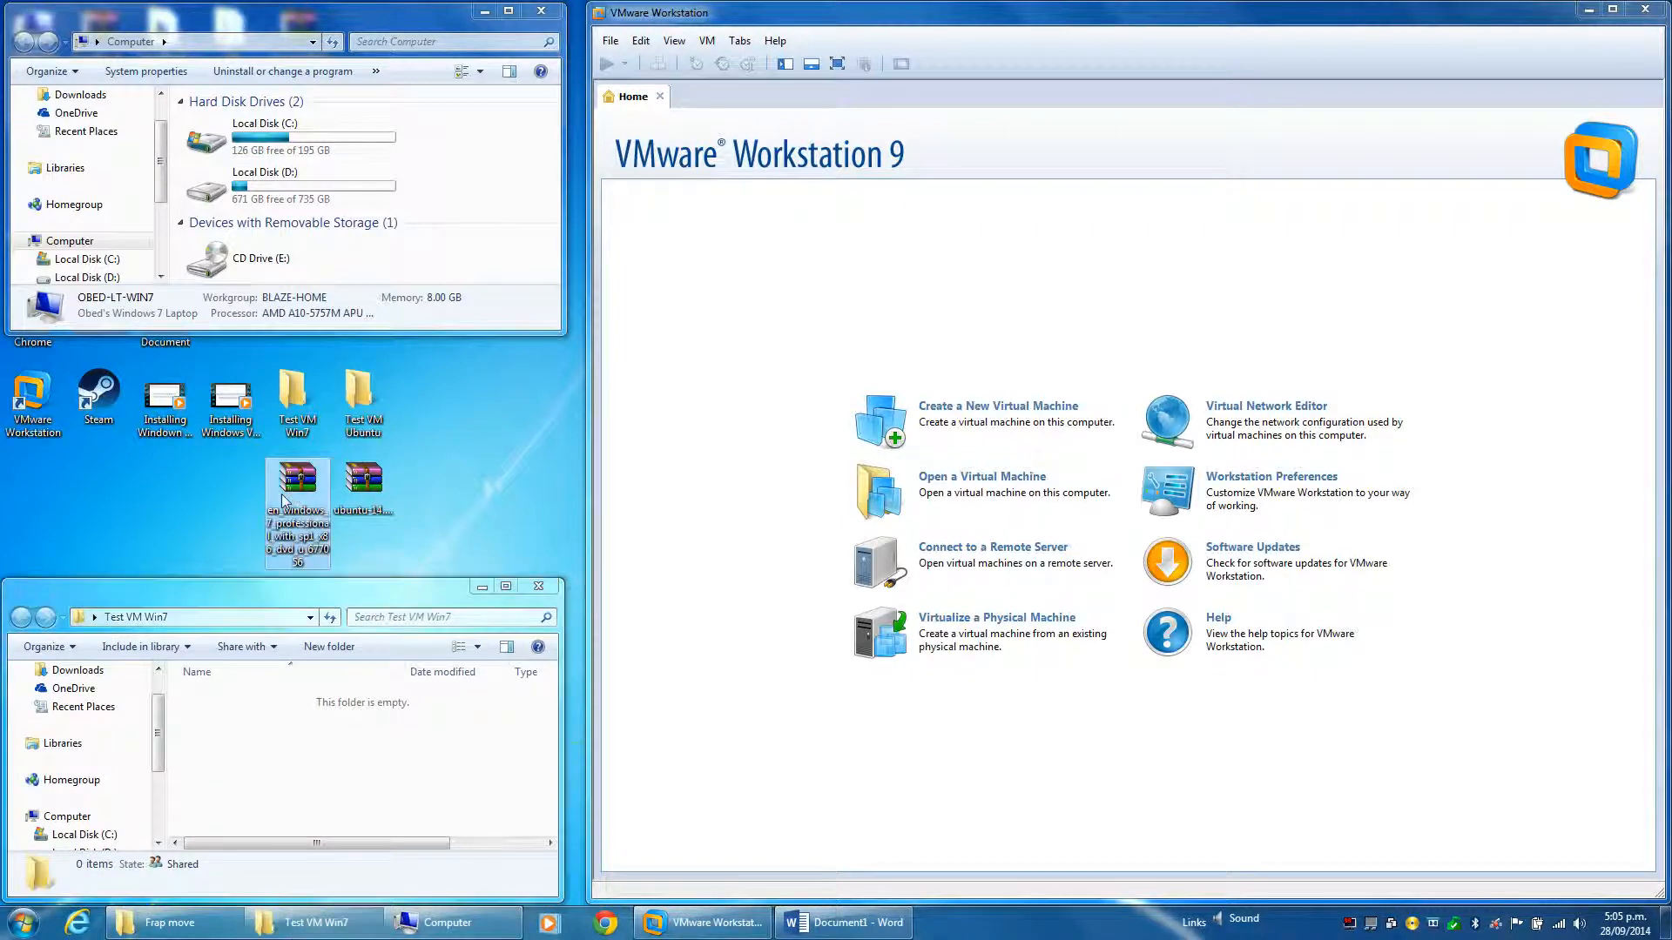
click(172, 506)
click(293, 554)
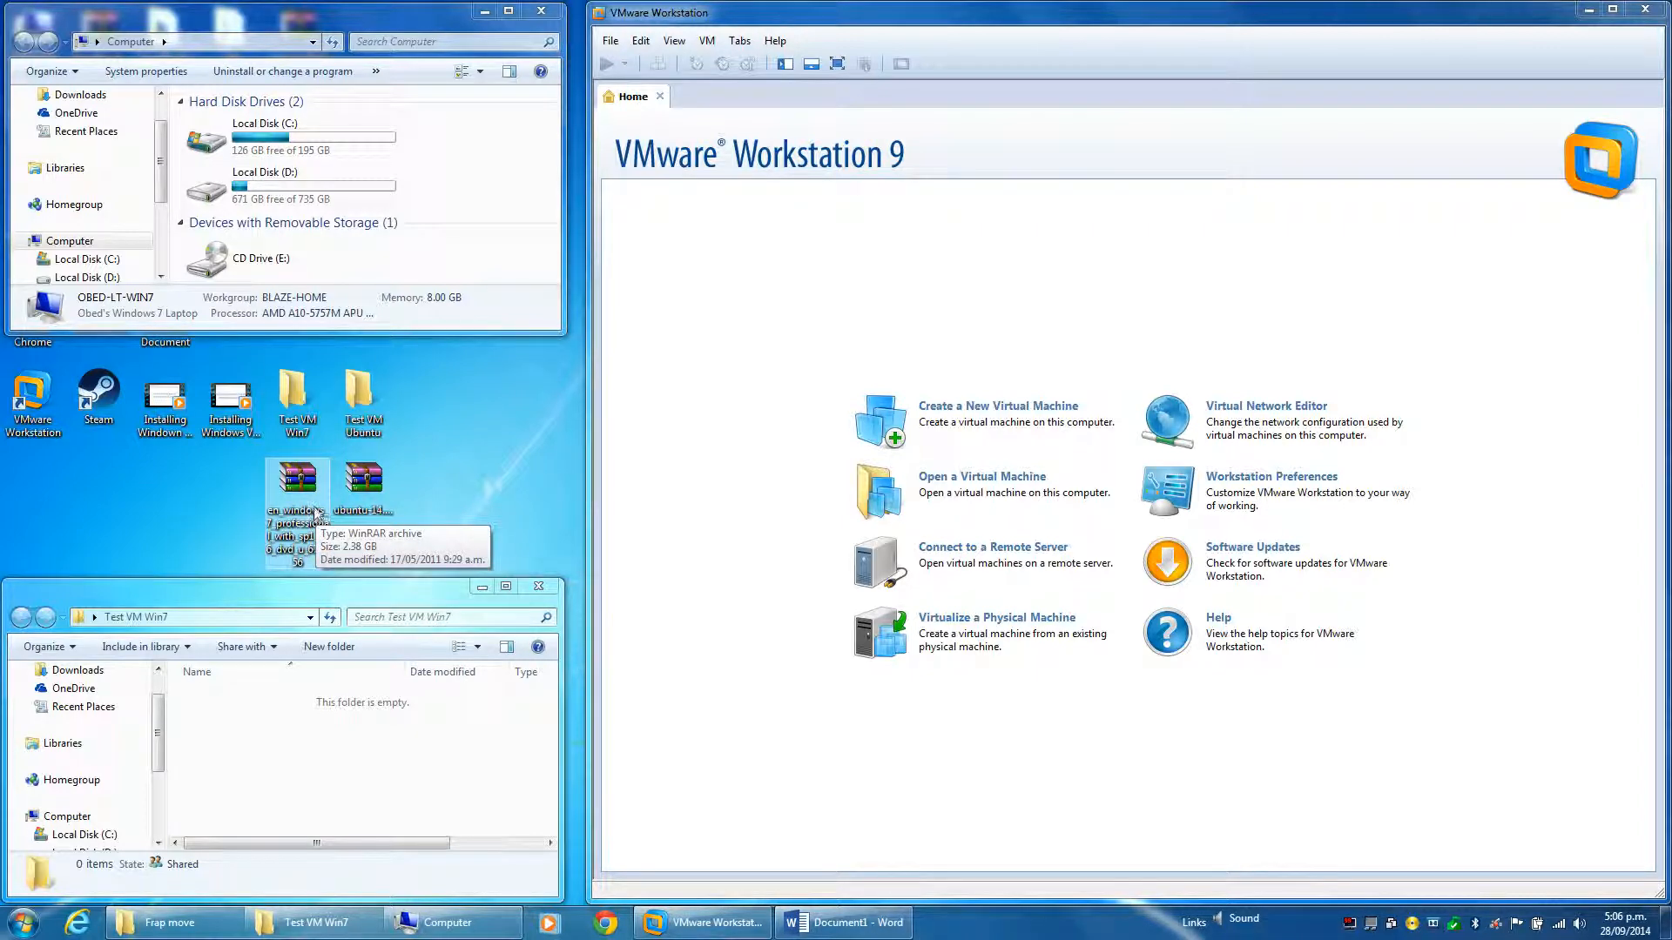
mouse_move(445, 437)
mouse_down()
mouse_move(235, 573)
mouse_move(197, 573)
mouse_up()
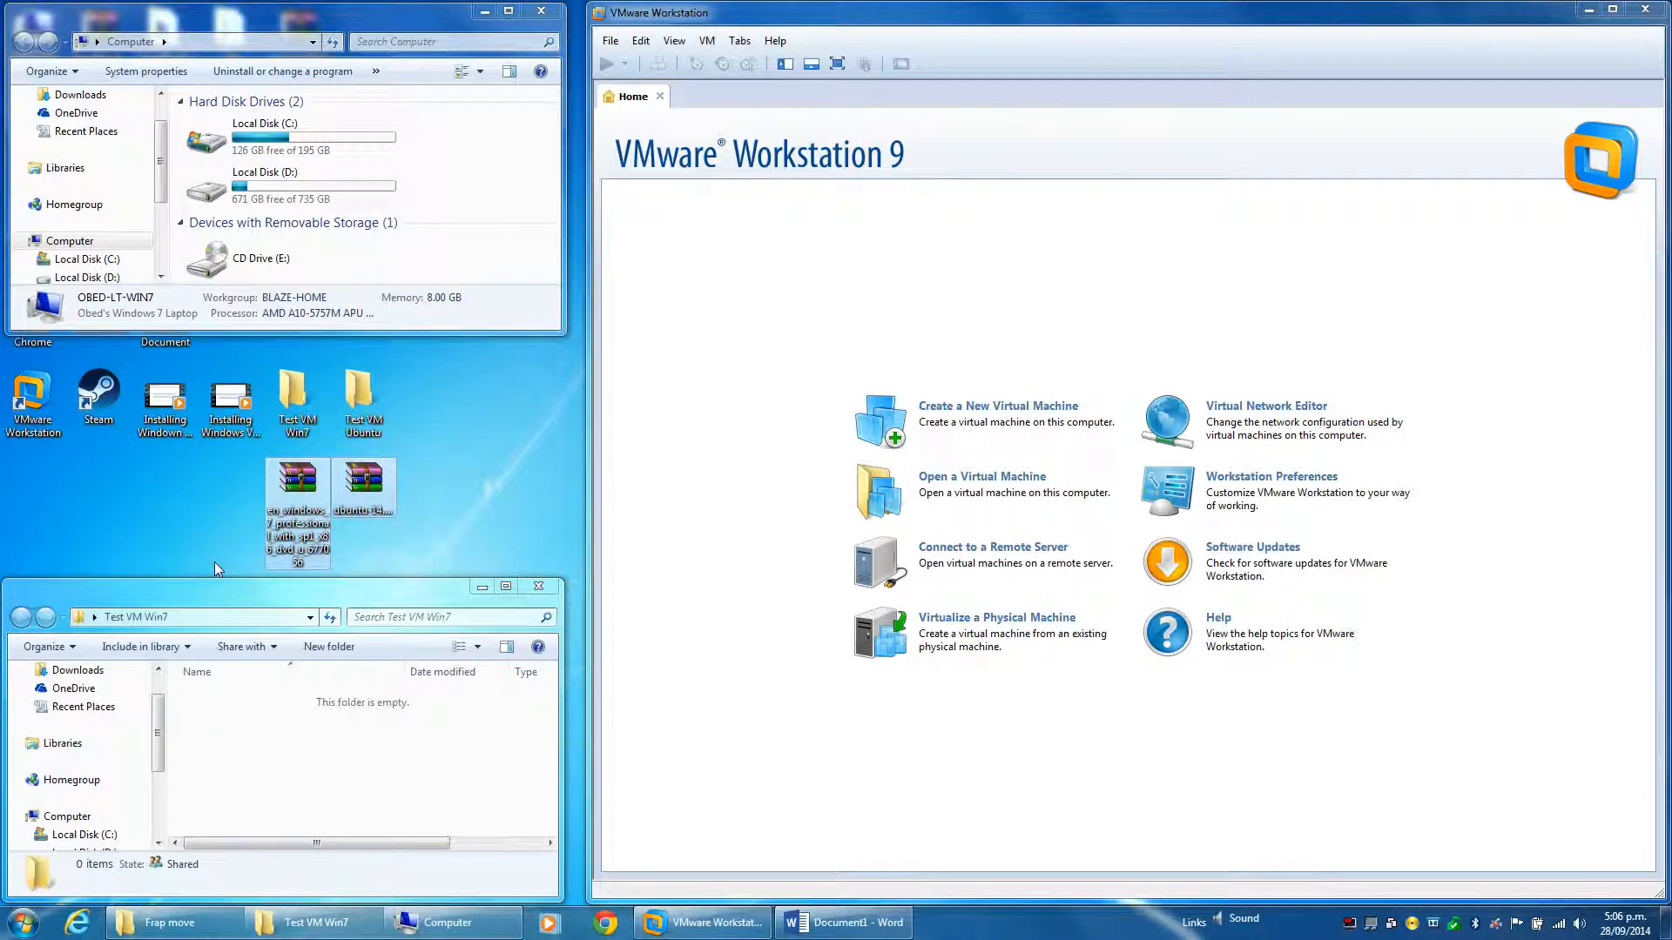
drag(443, 442, 212, 533)
click(214, 527)
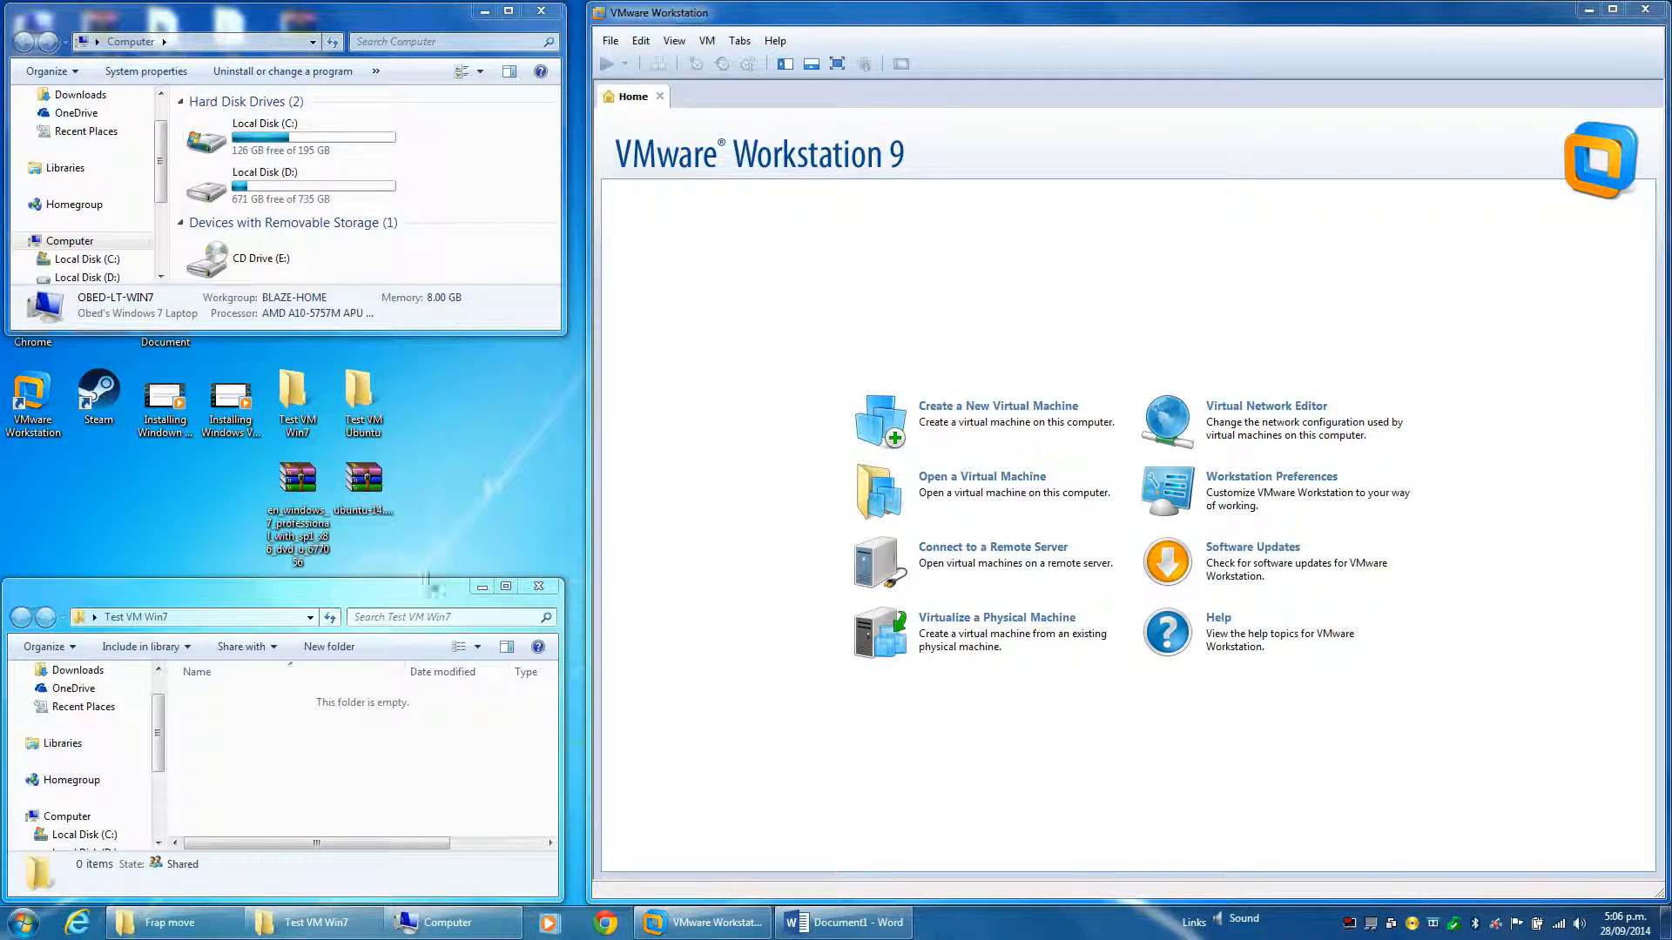
Step: Find PowerISO through a program search and launch it
right_click(296, 484)
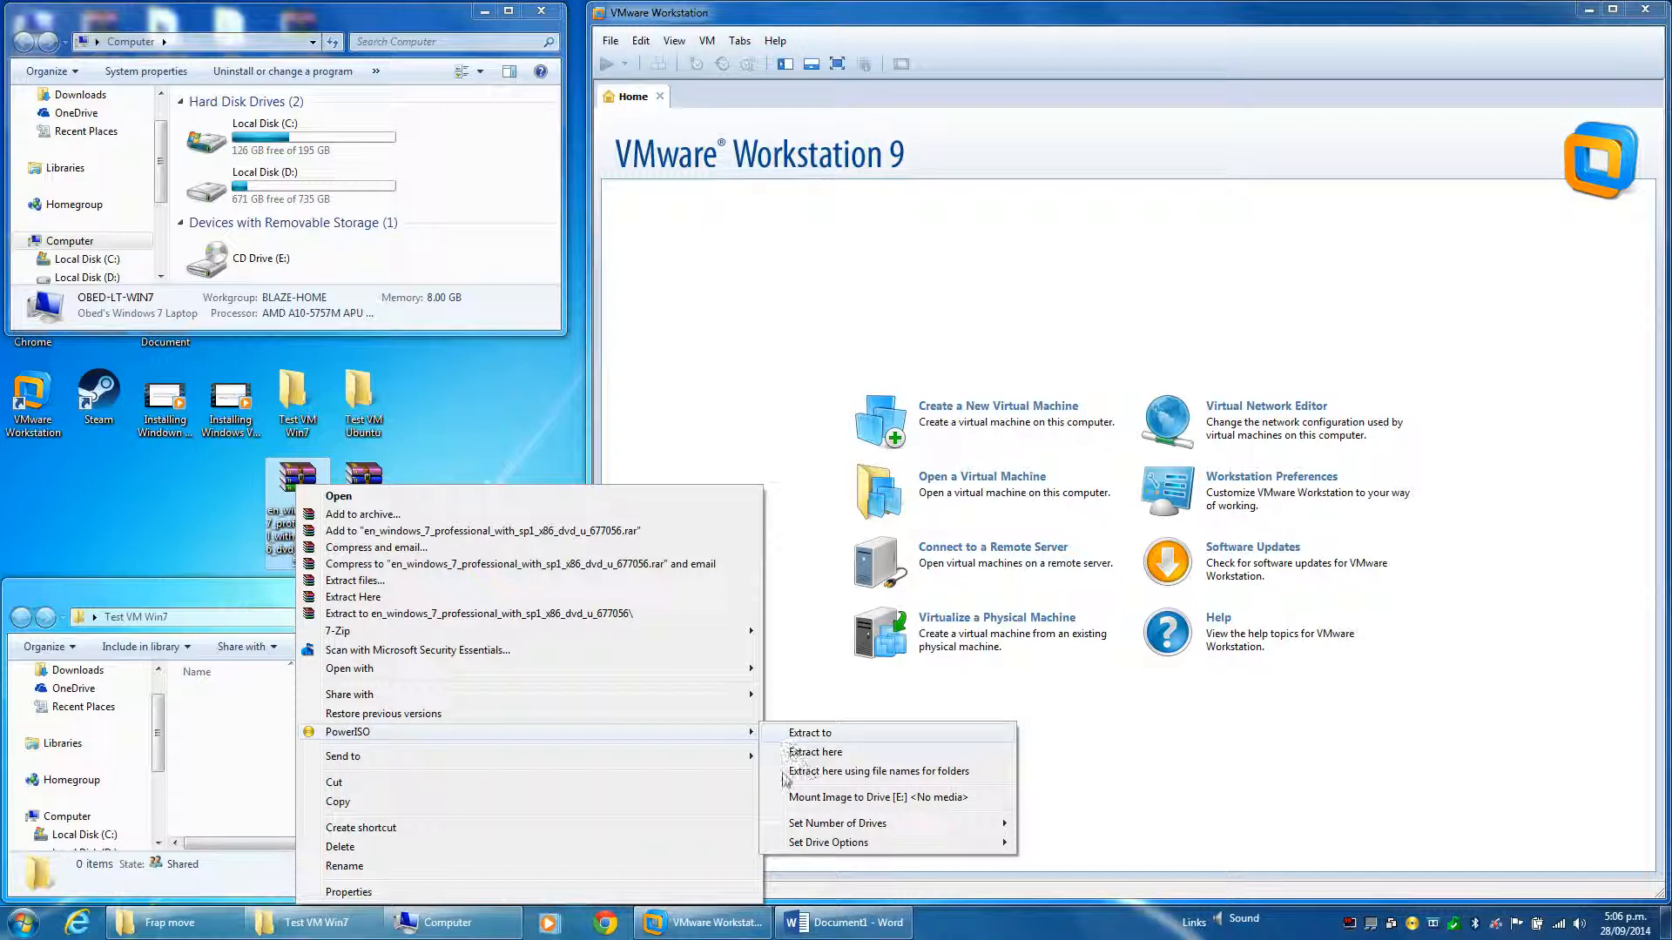
click(100, 726)
key(super)
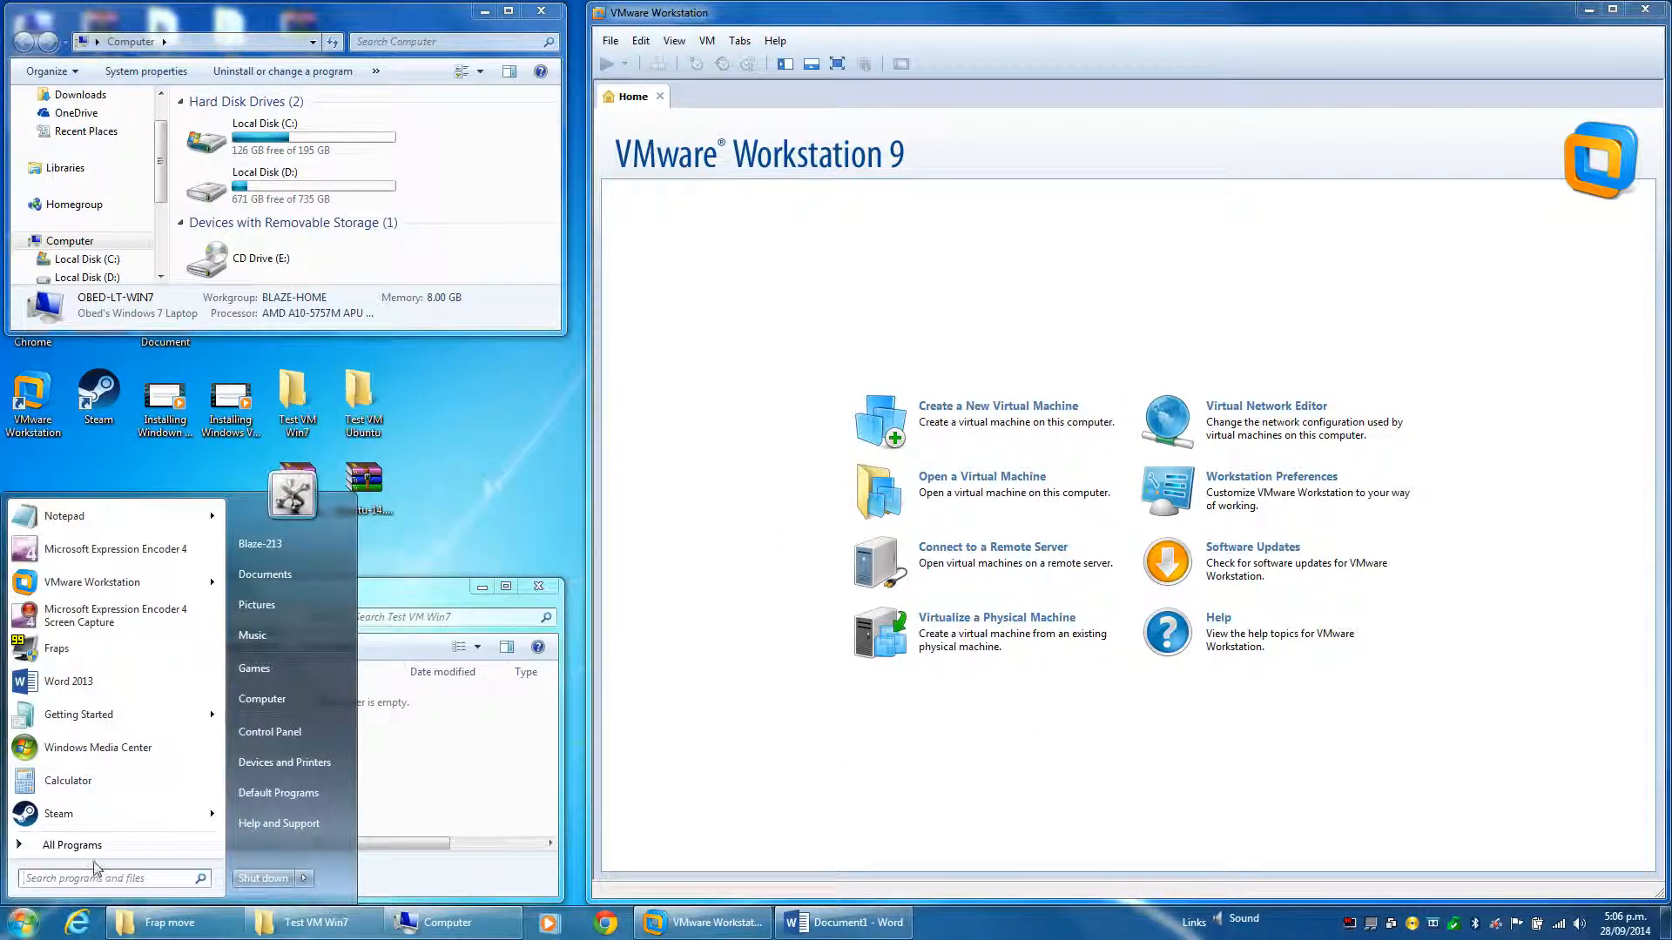
click(94, 849)
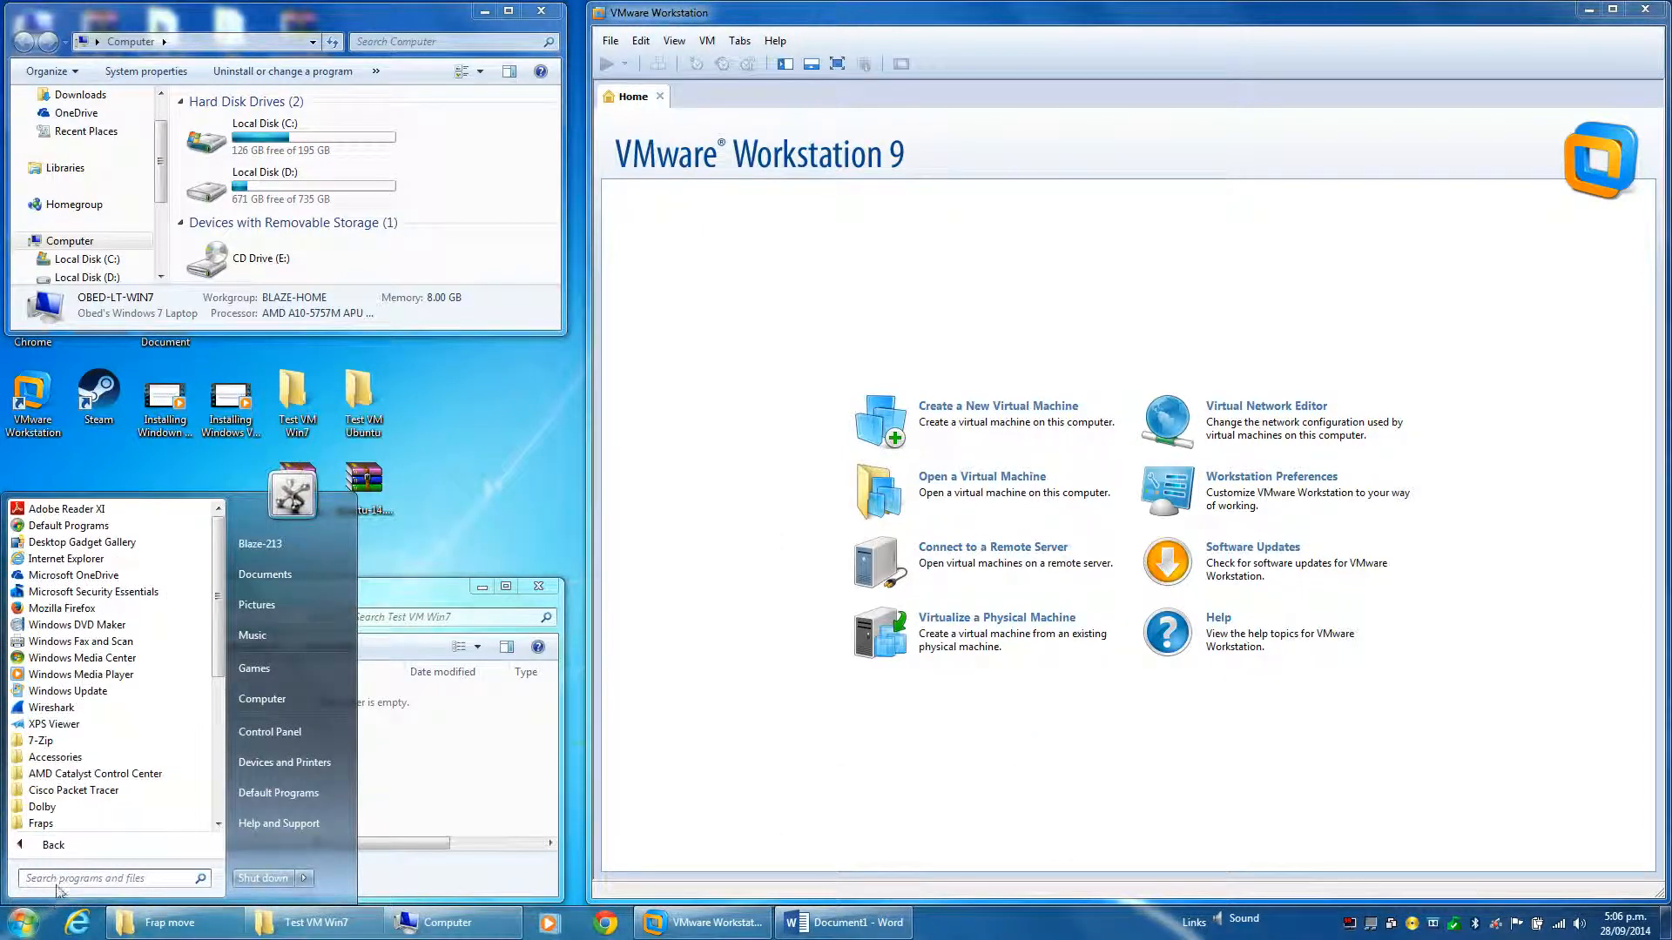
text(powe)
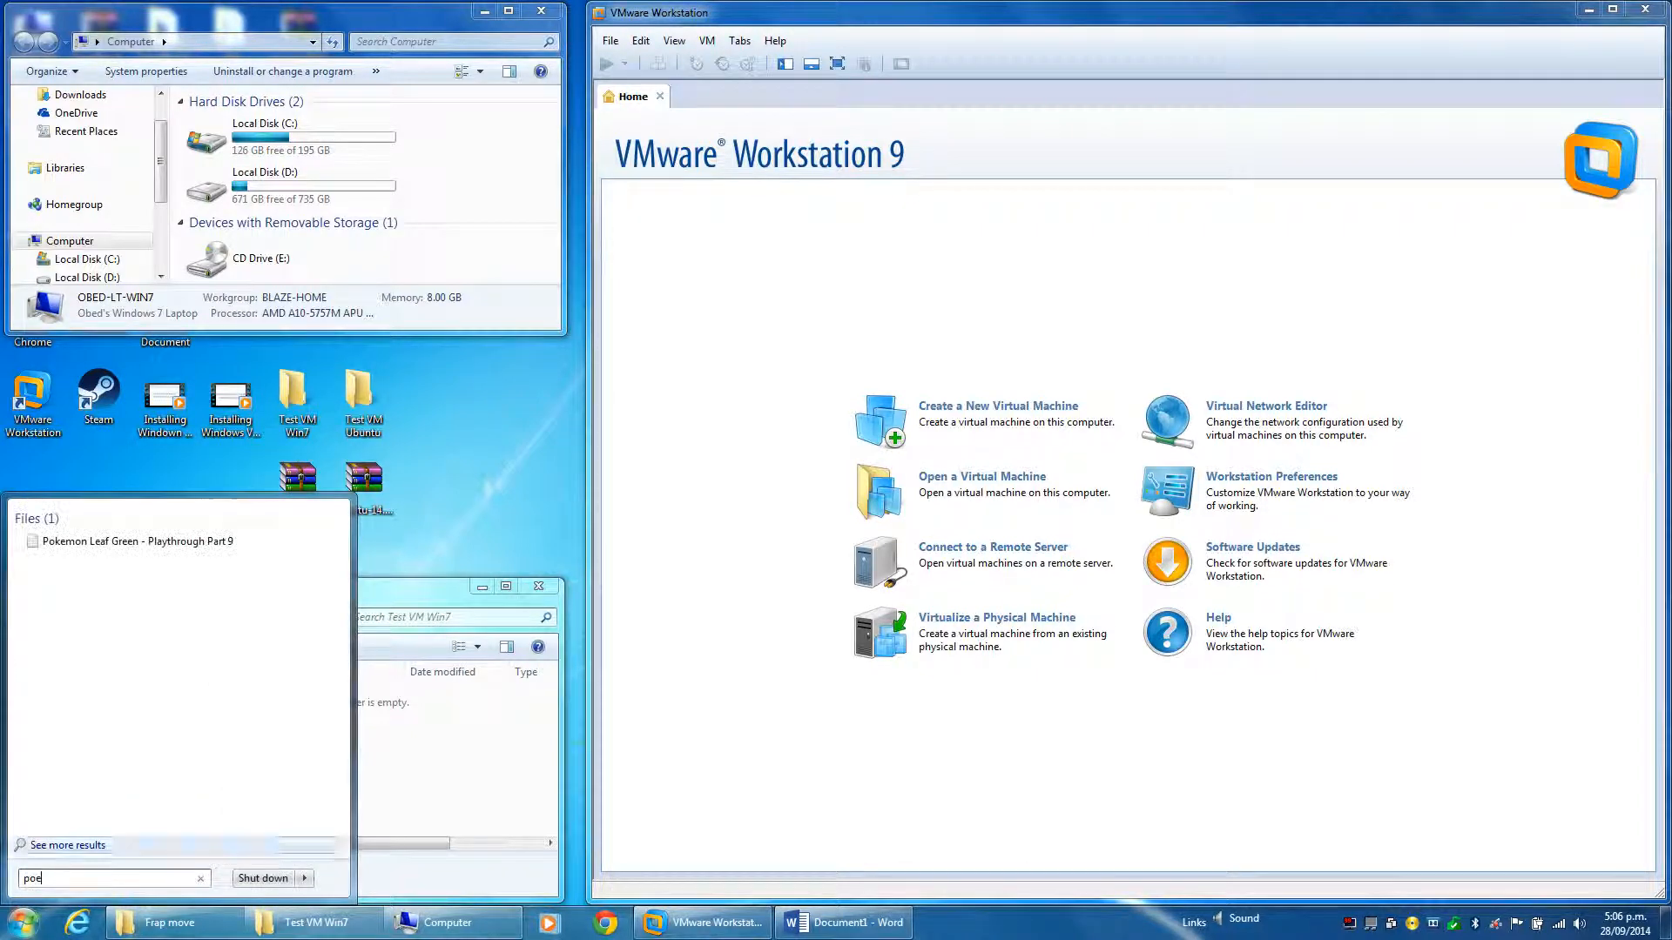
text(riso)
key(Return)
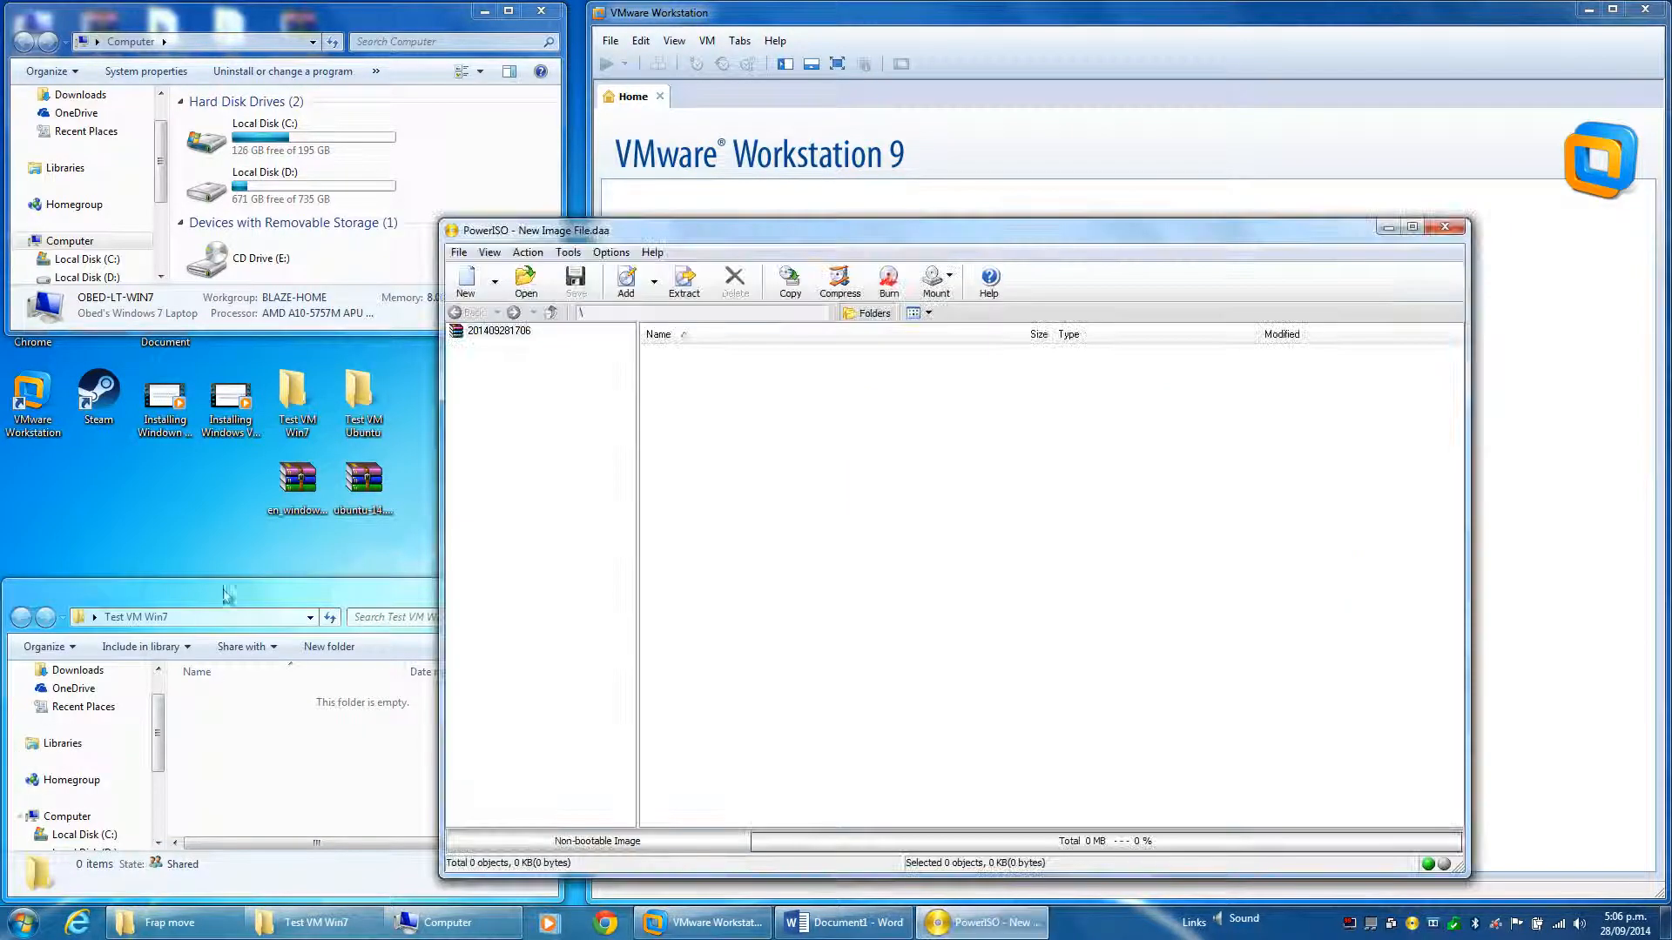
Step: Open en_windows_7_professional_with_sp1_x86_dvd_u_677056.iso from the desktop in PowerISO and select ei.cfg in its sources folder
click(526, 280)
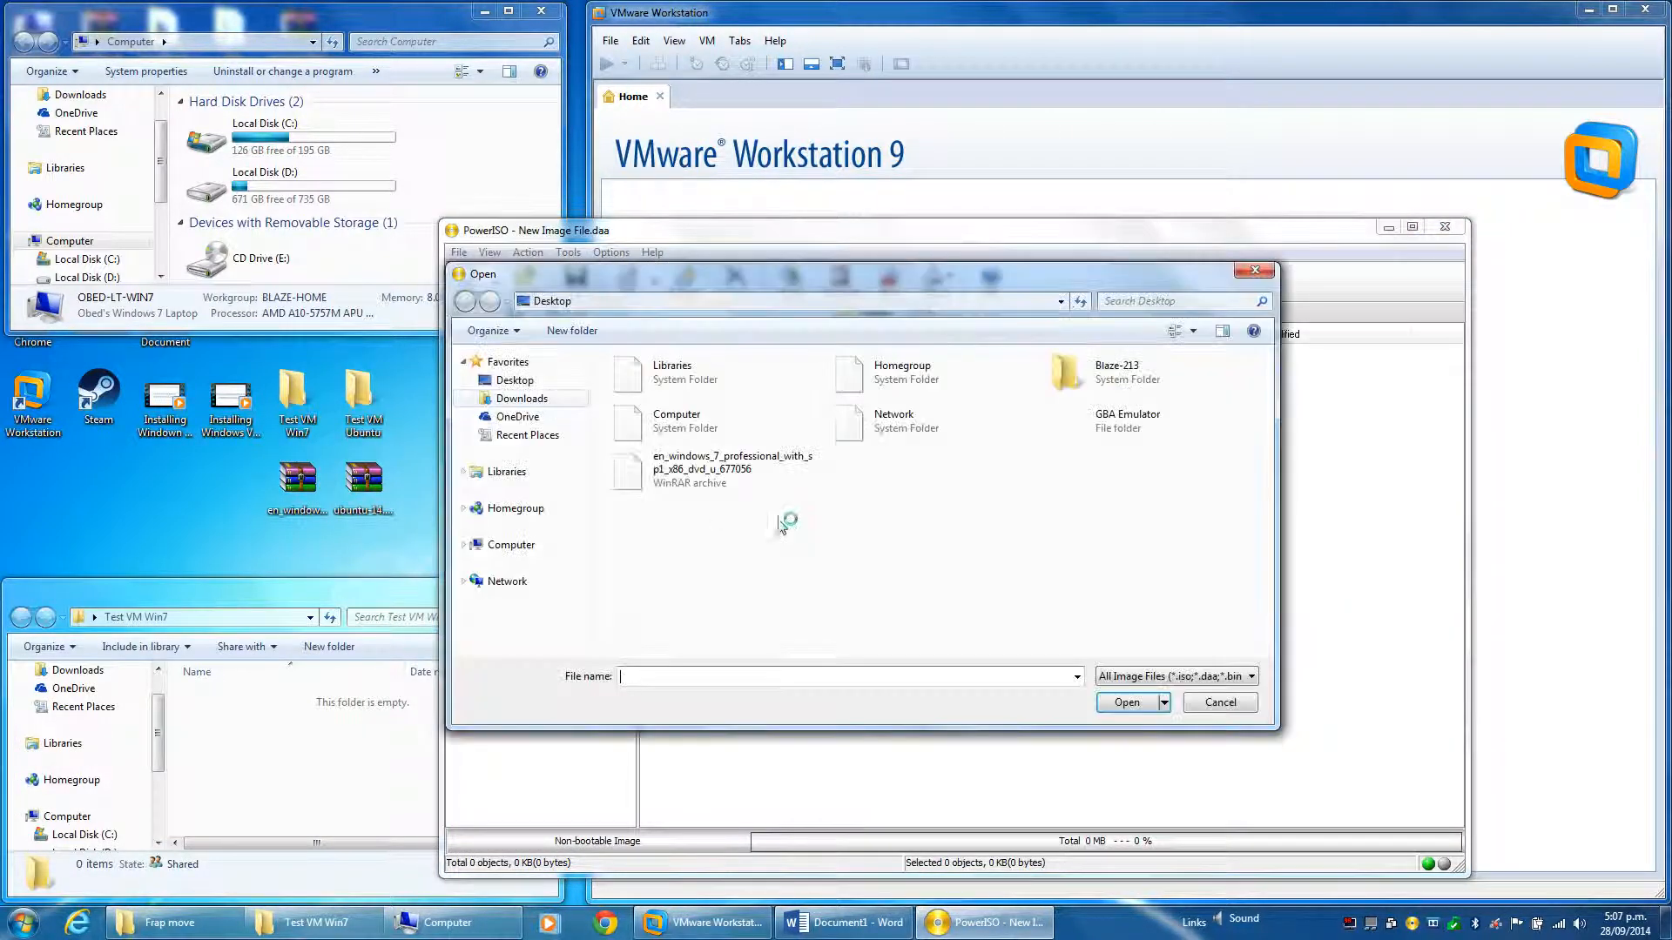
double_click(1133, 523)
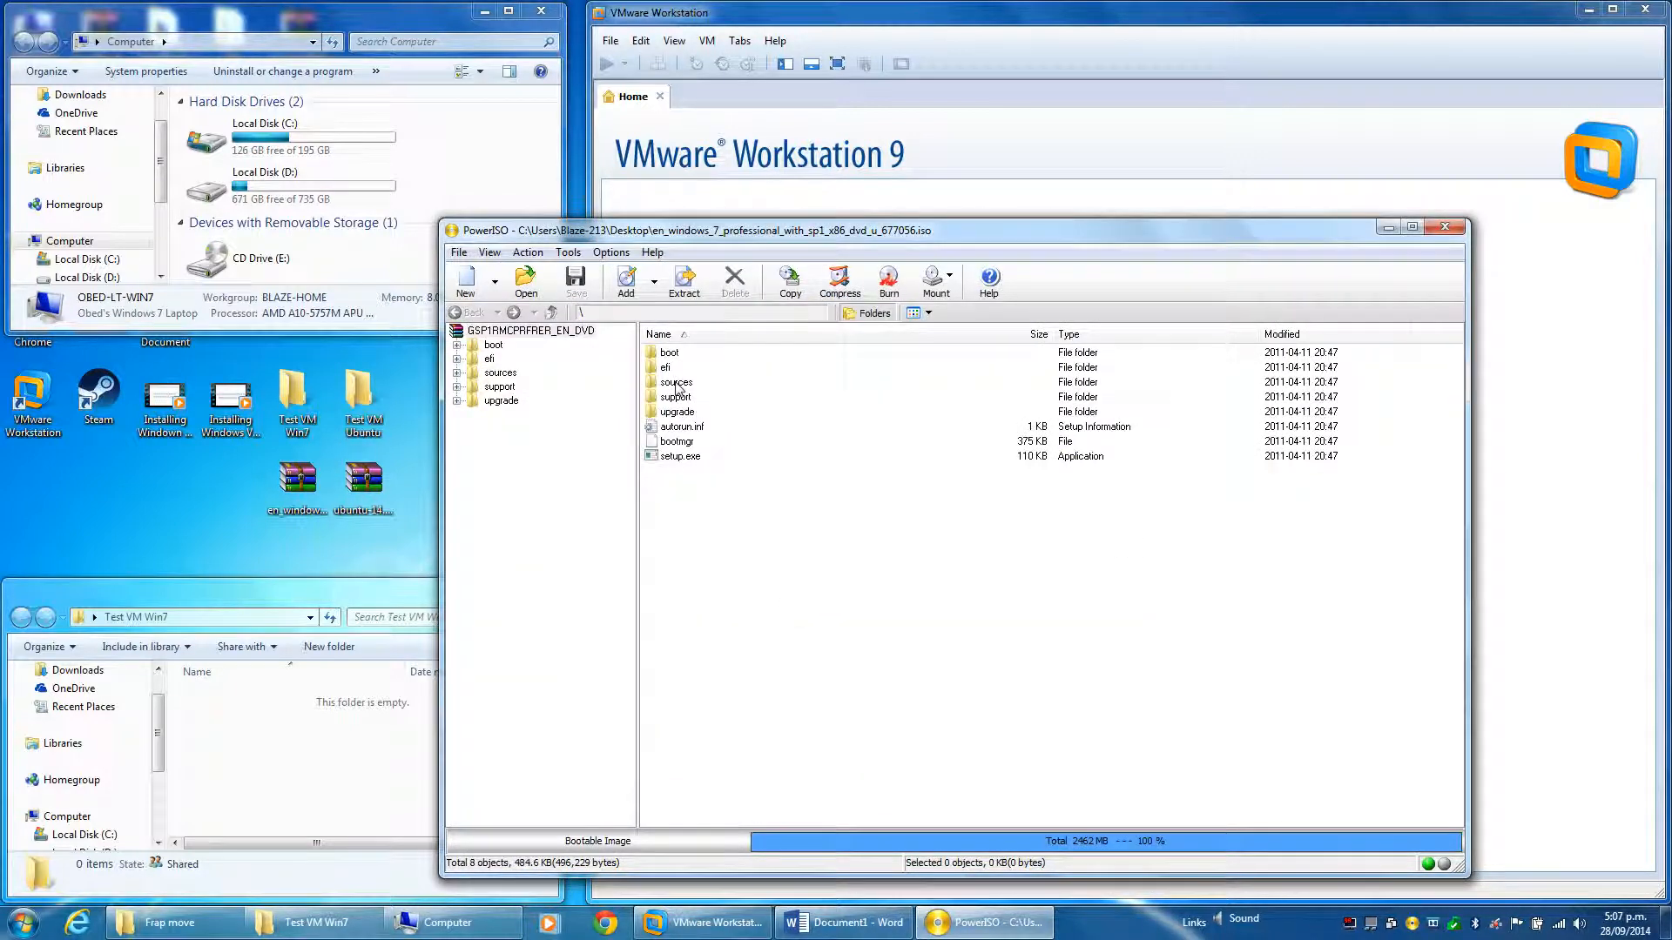
double_click(677, 383)
click(674, 474)
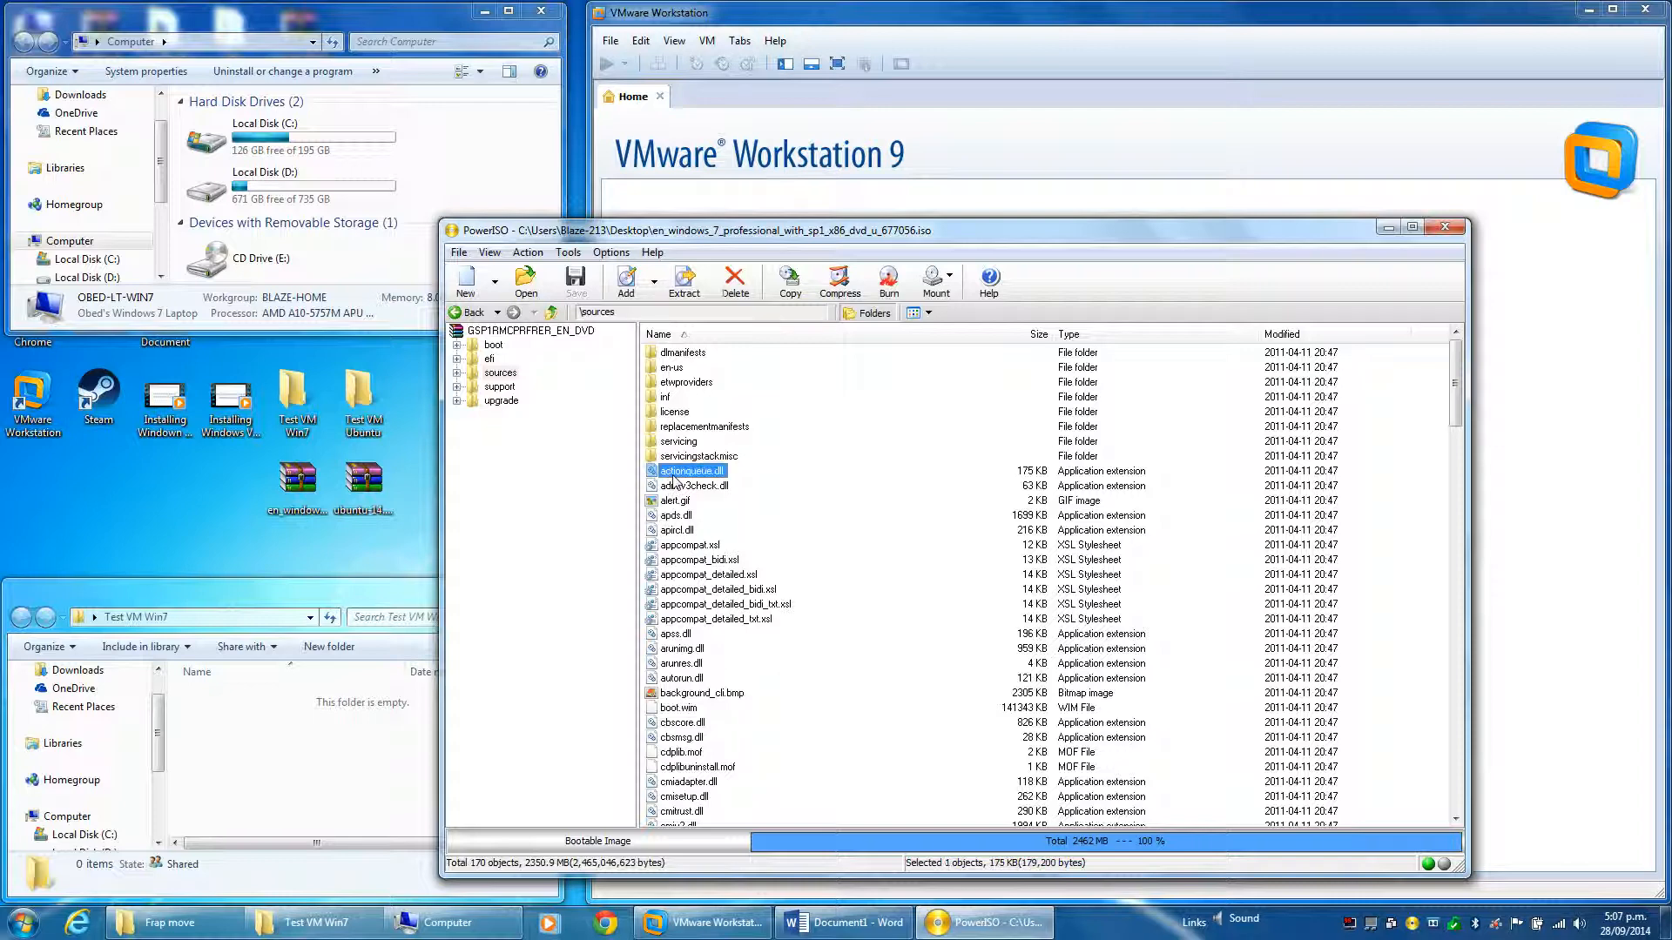
scroll(992, 731, down, 17)
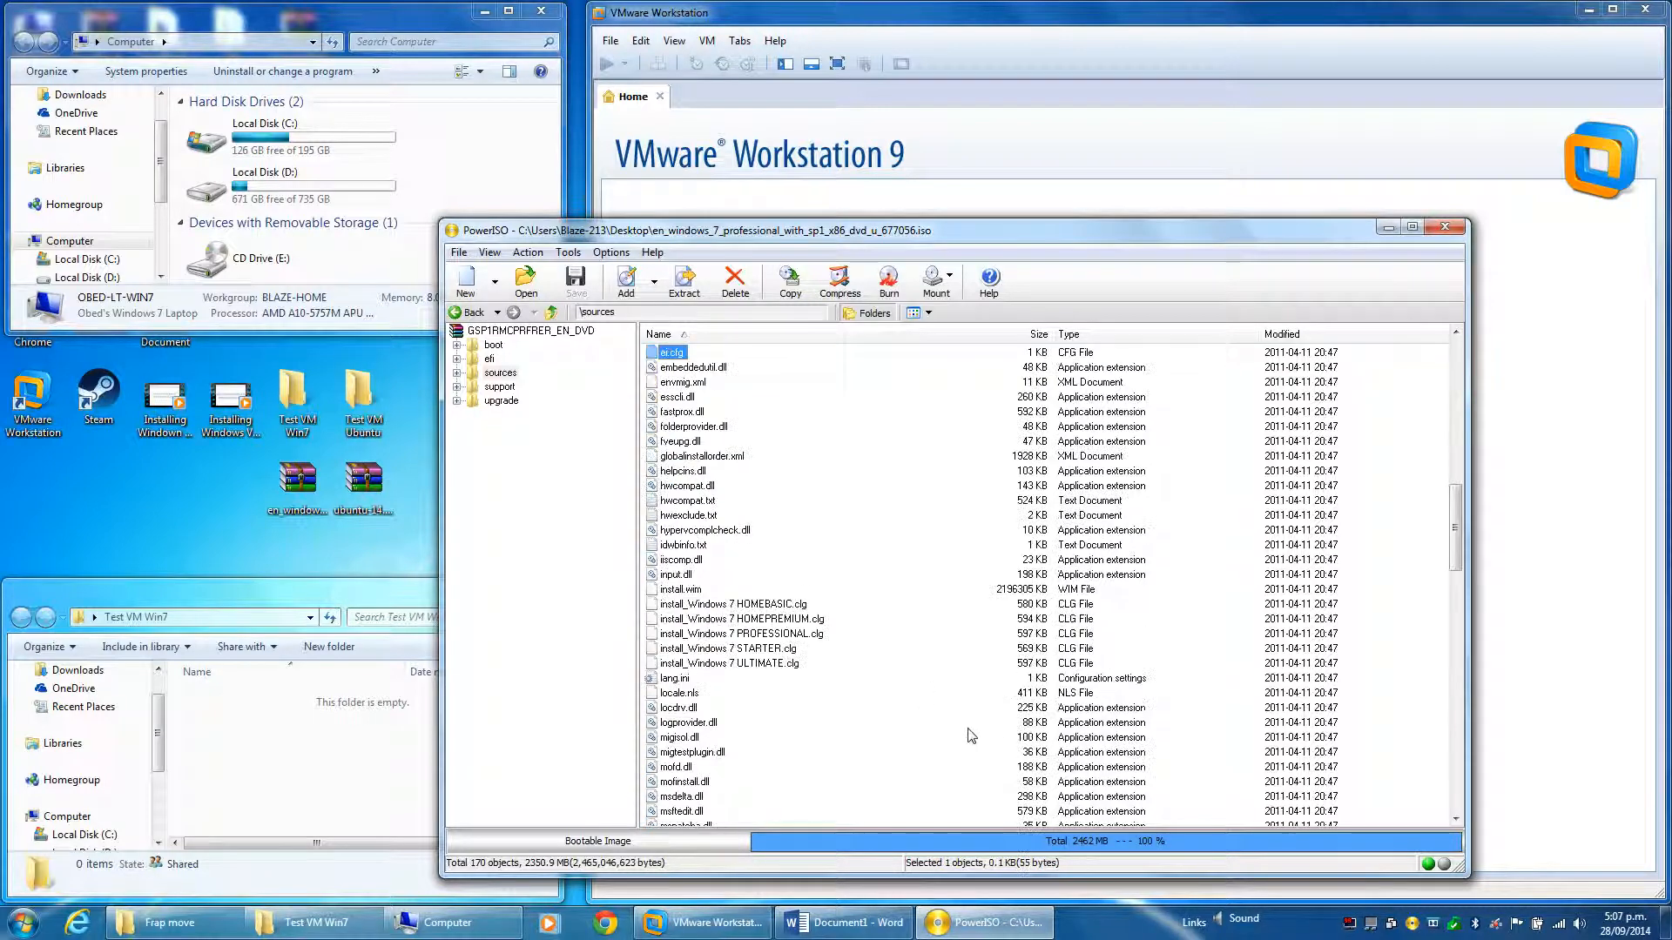
click(673, 353)
scroll(732, 429, up, 15)
scroll(730, 431, down, 10)
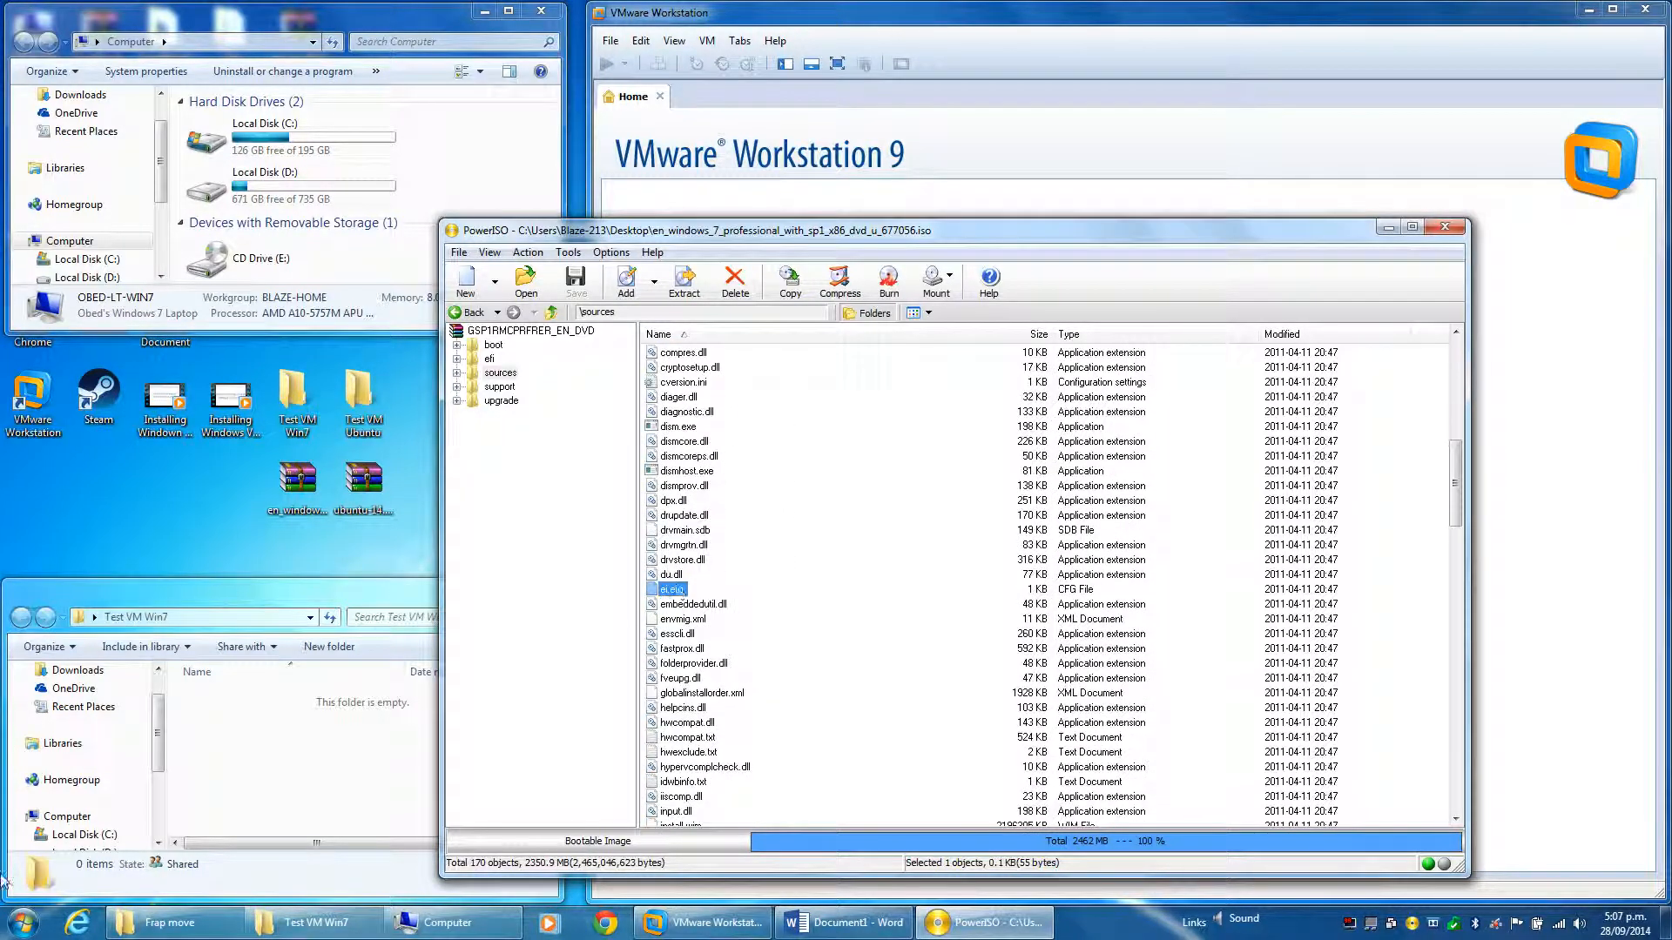
Step: Open an empty Notepad window and try to load ei.cfg from the PowerISO file list into it
click(24, 922)
click(115, 524)
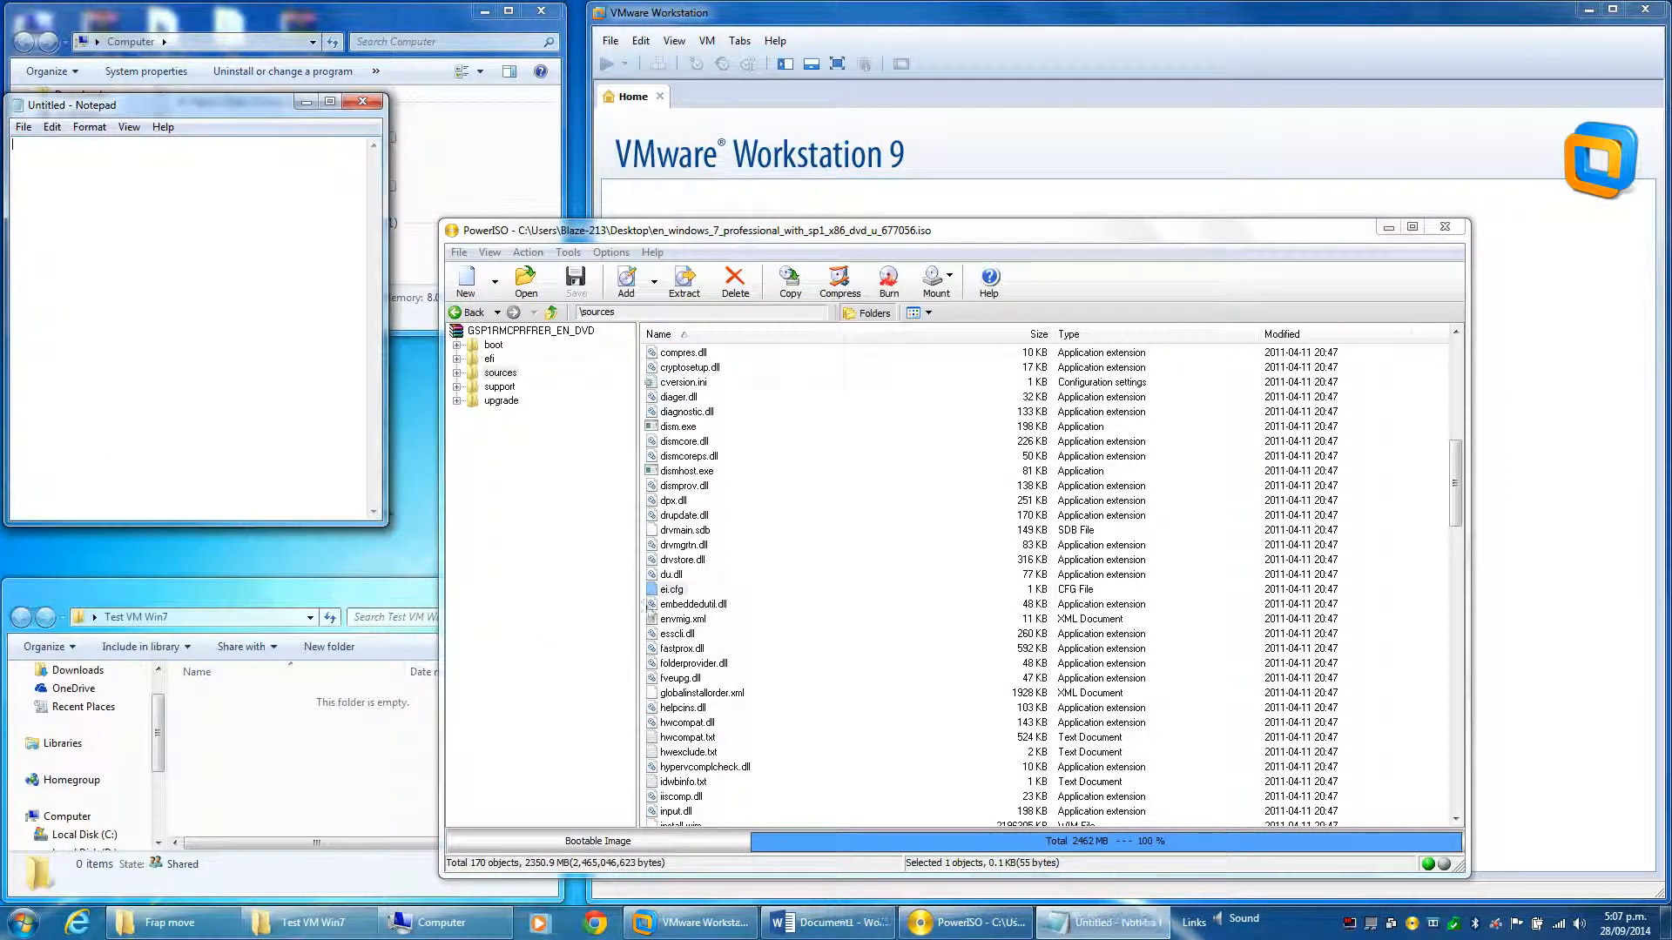
click(671, 590)
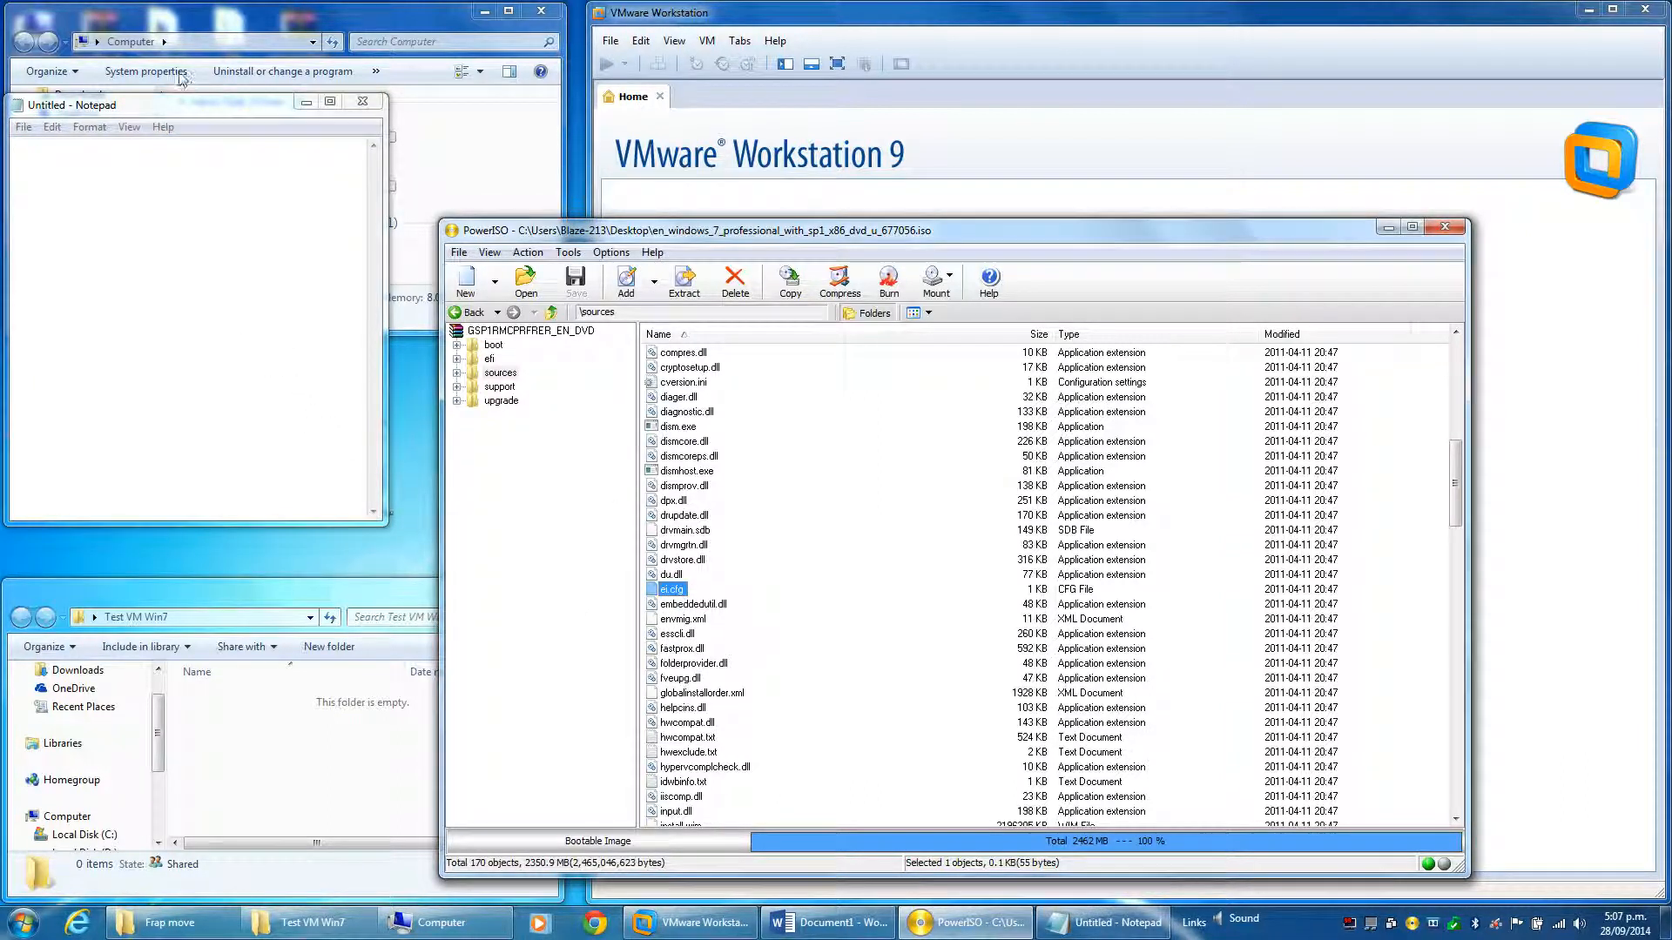
drag(671, 595, 200, 333)
drag(223, 113, 246, 118)
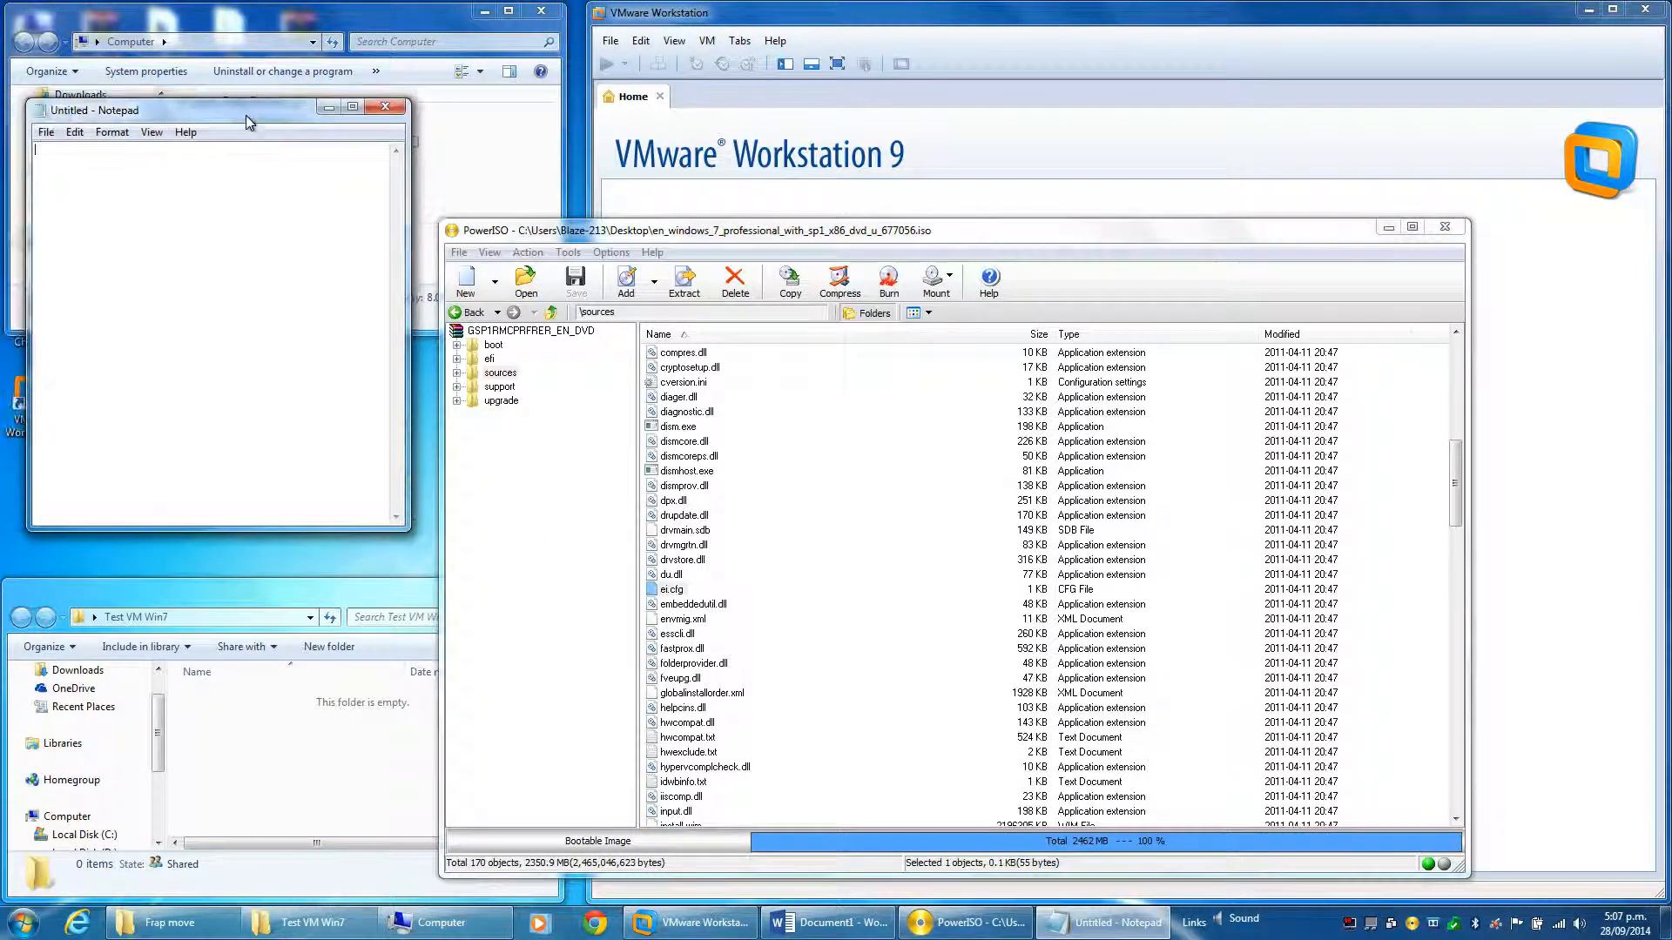
click(705, 239)
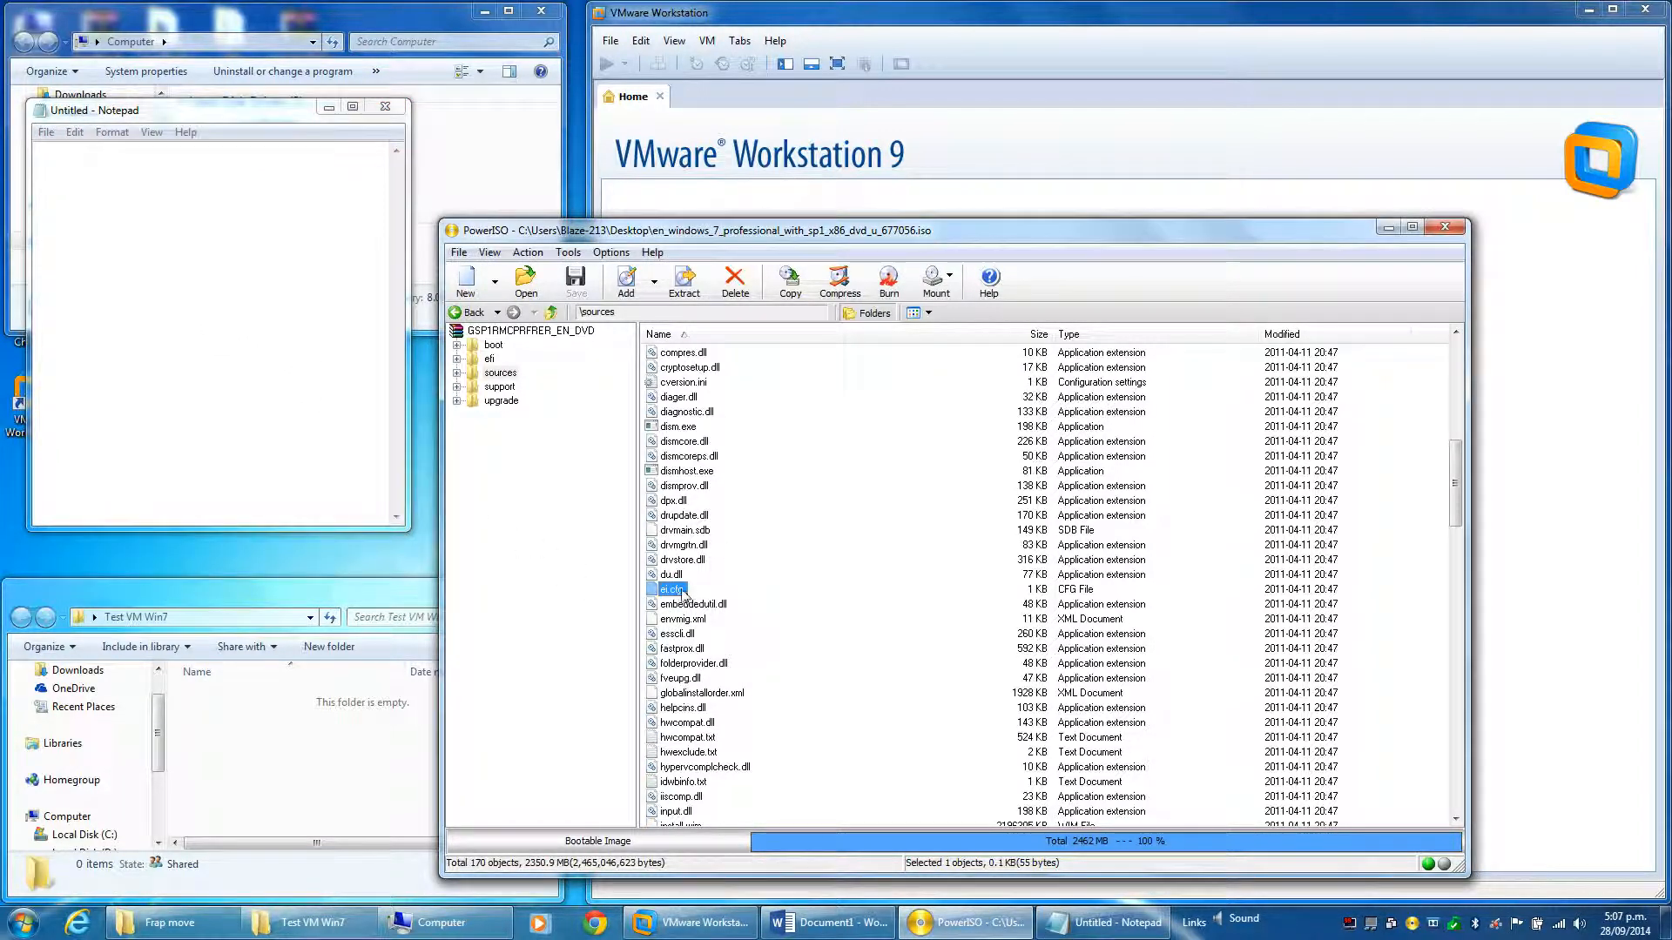
drag(683, 591, 299, 351)
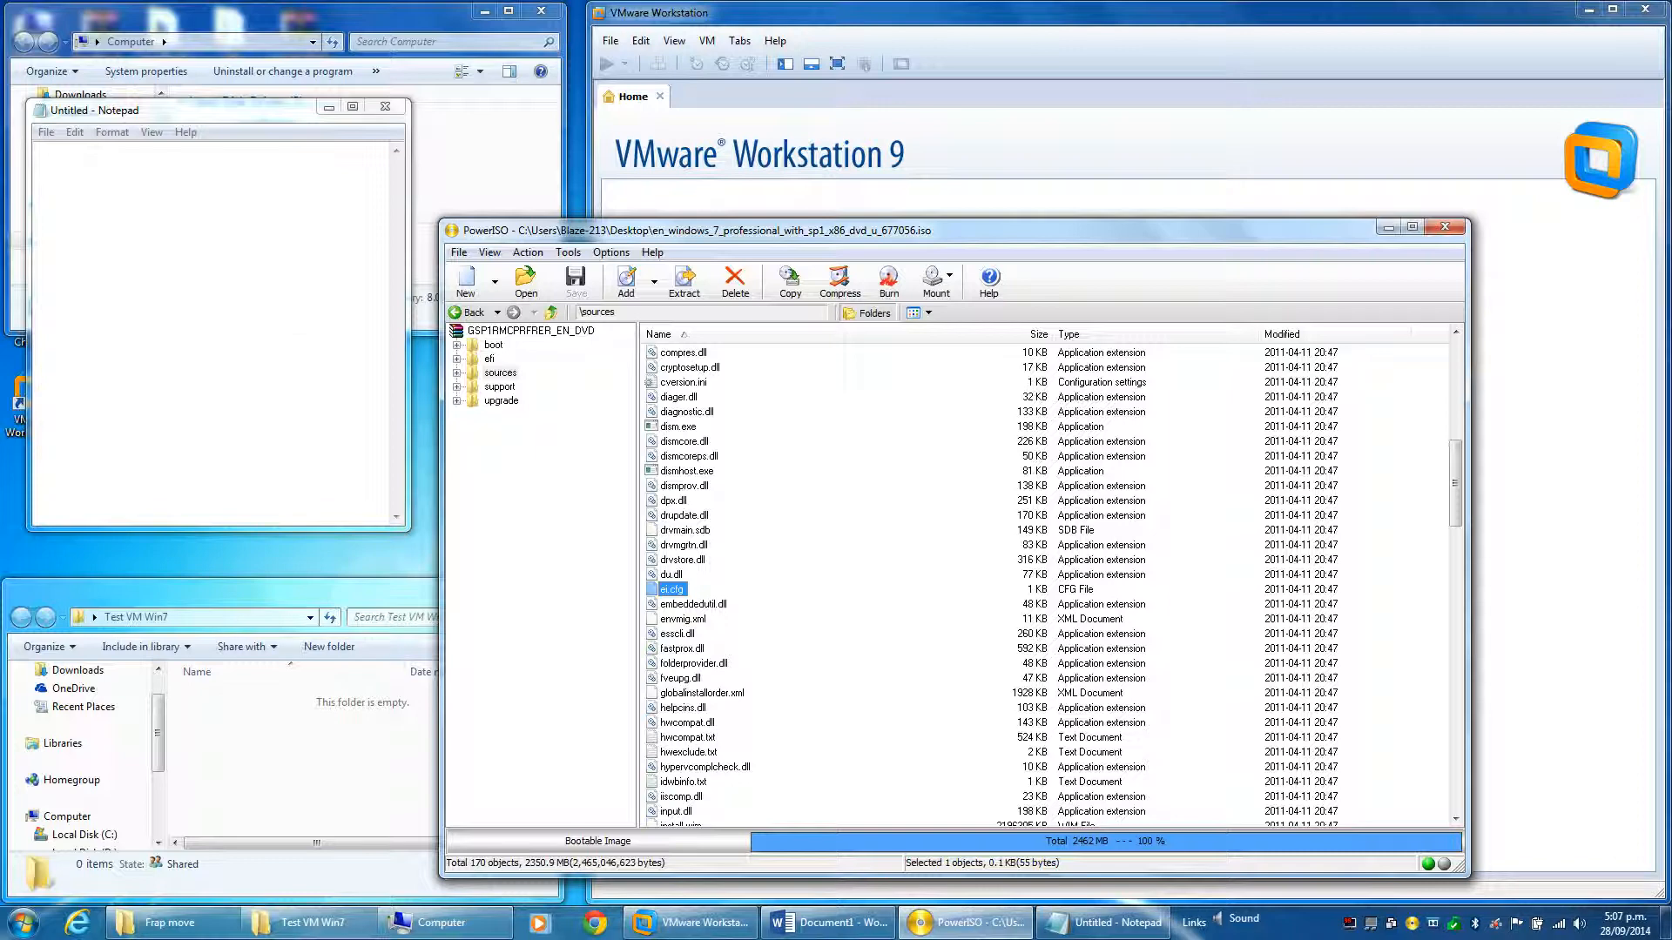
right_click(667, 591)
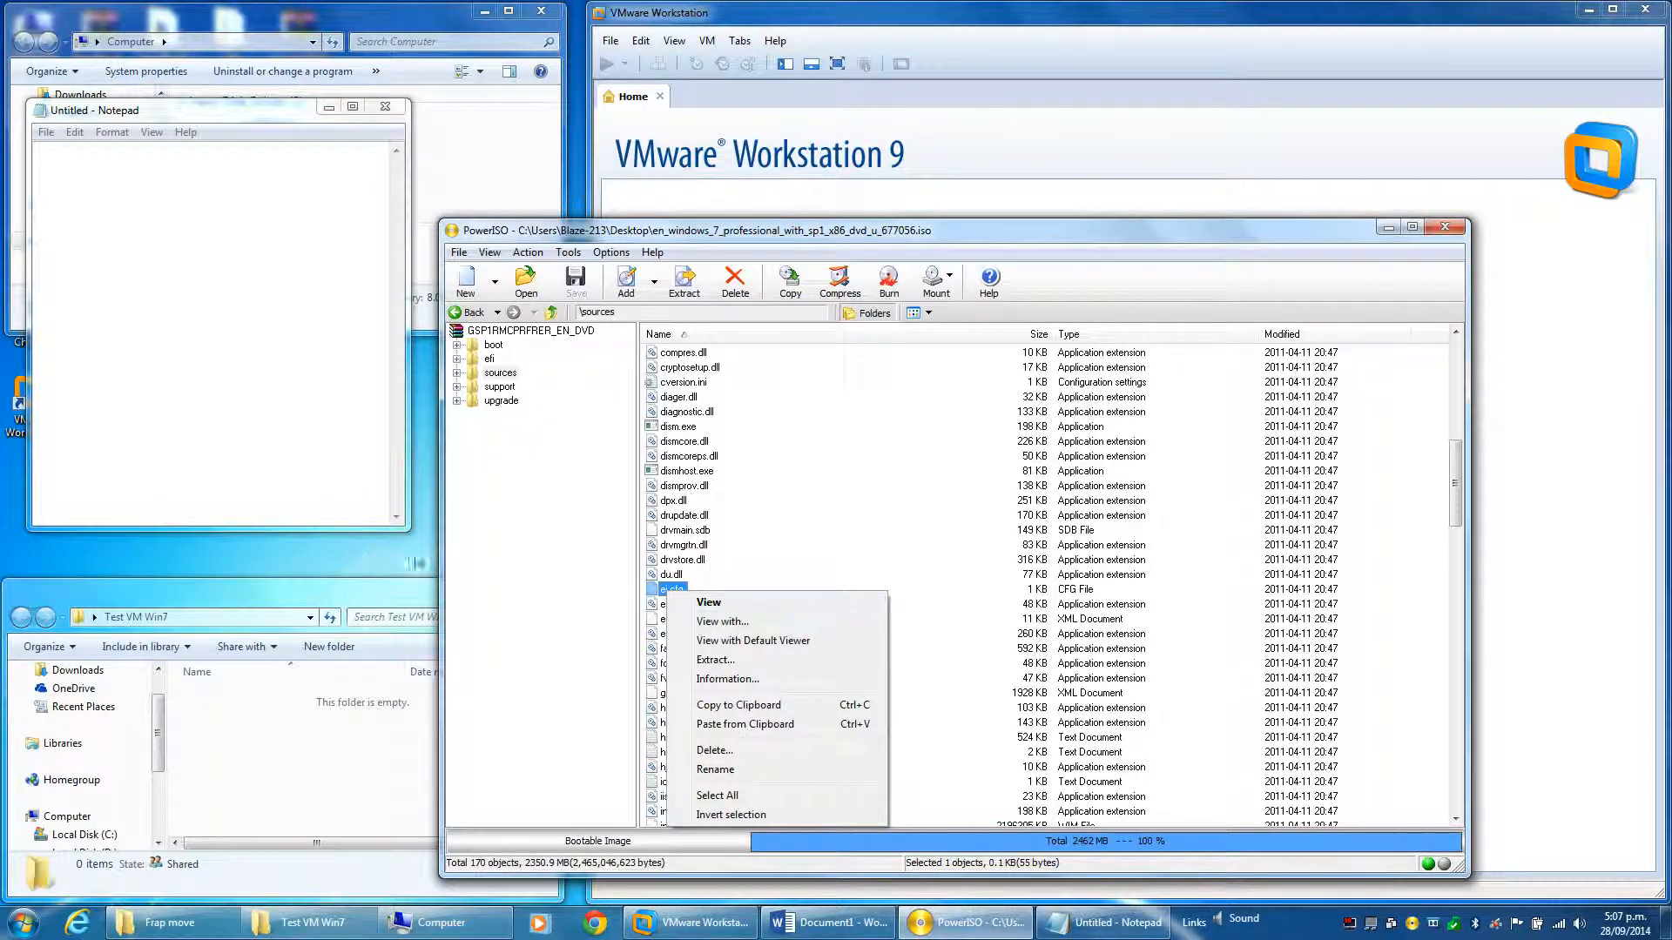
click(443, 535)
Step: Narrow the PowerISO window to uncover the desktop's Windows 7 disc image and open that image in WinRAR
drag(440, 527, 481, 527)
double_click(312, 547)
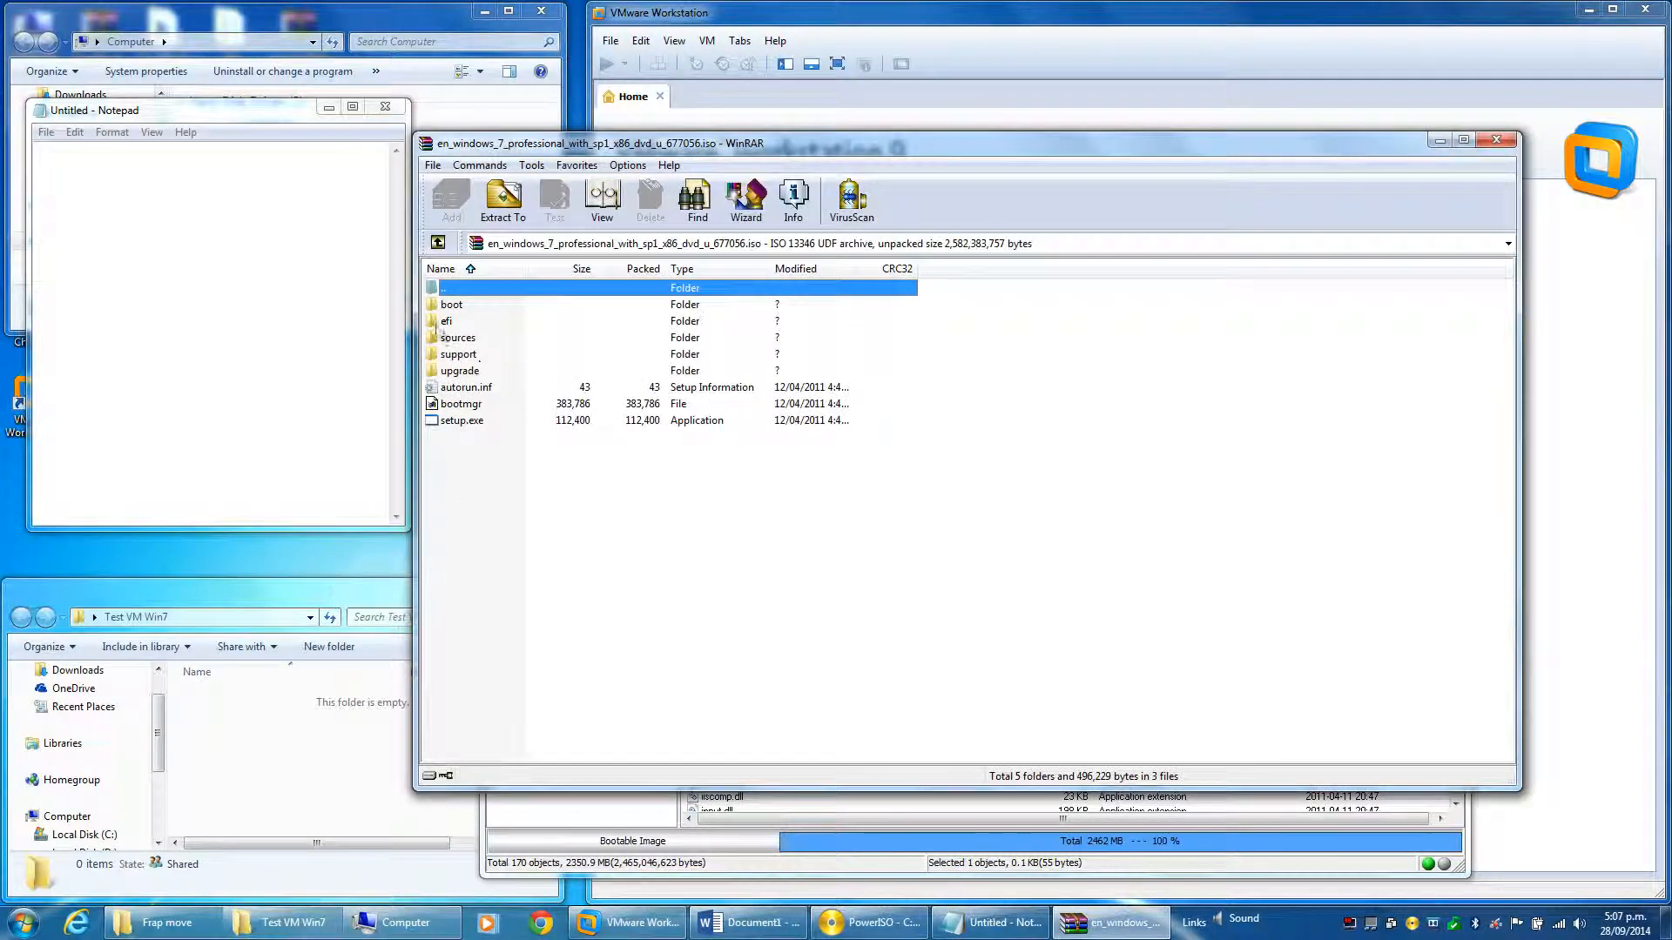
Step: Load ei.cfg from the disc image's sources folder in WinRAR into Notepad, highlight its EditionID value, and close both windows
double_click(454, 338)
click(462, 503)
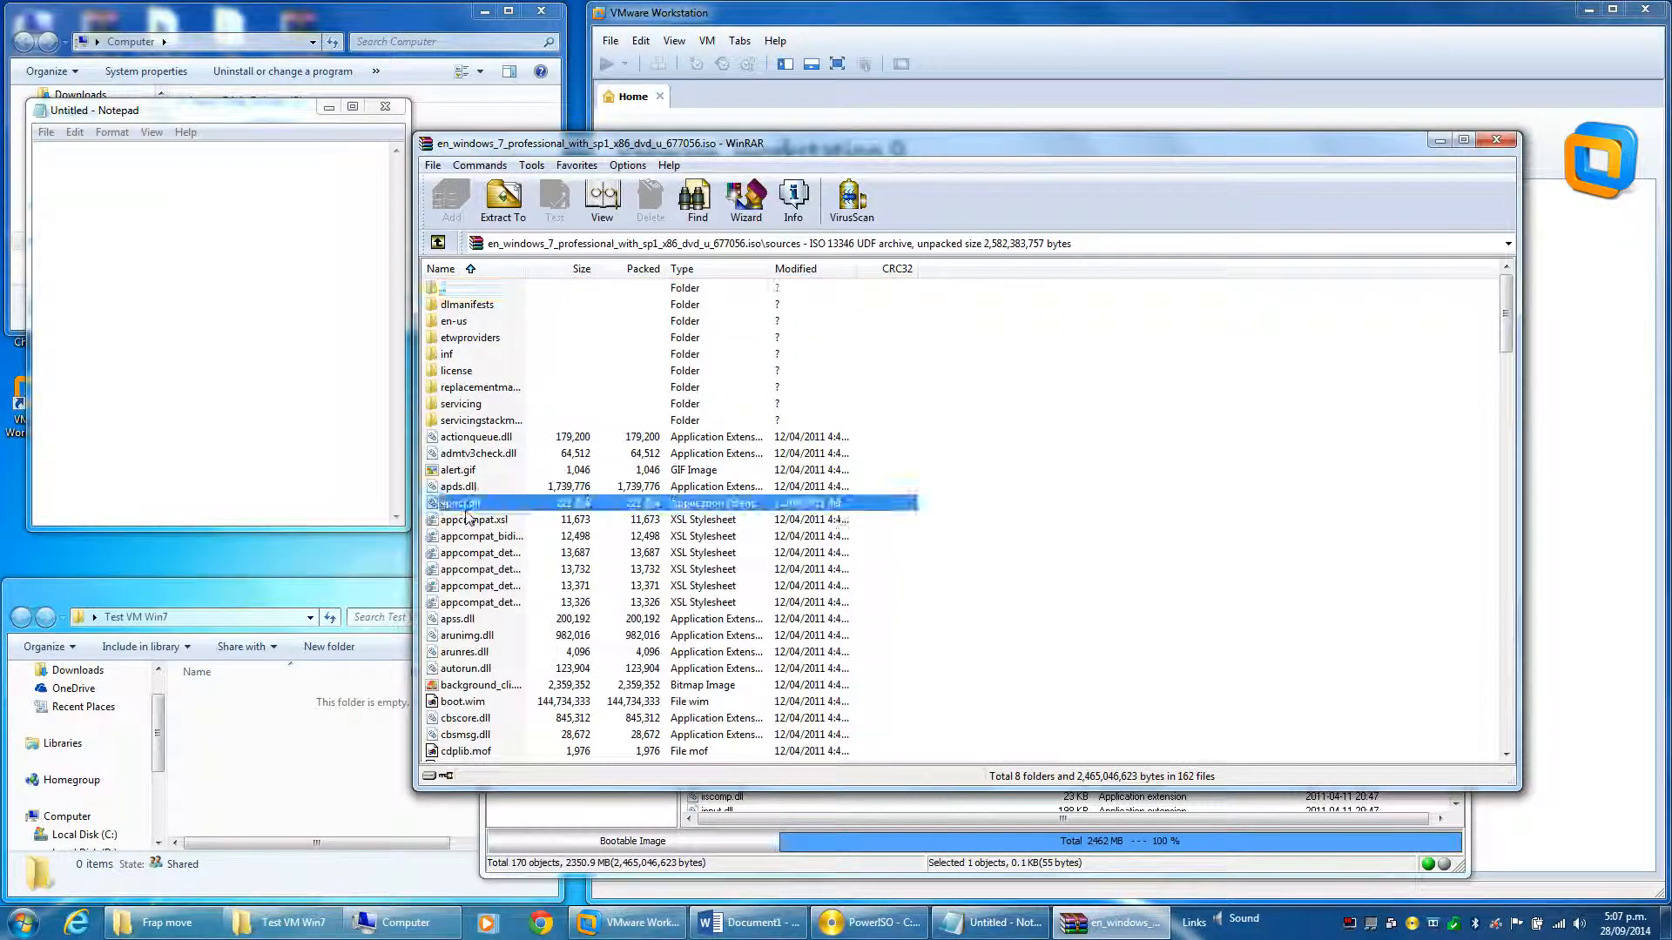
key(e)
drag(457, 307, 286, 276)
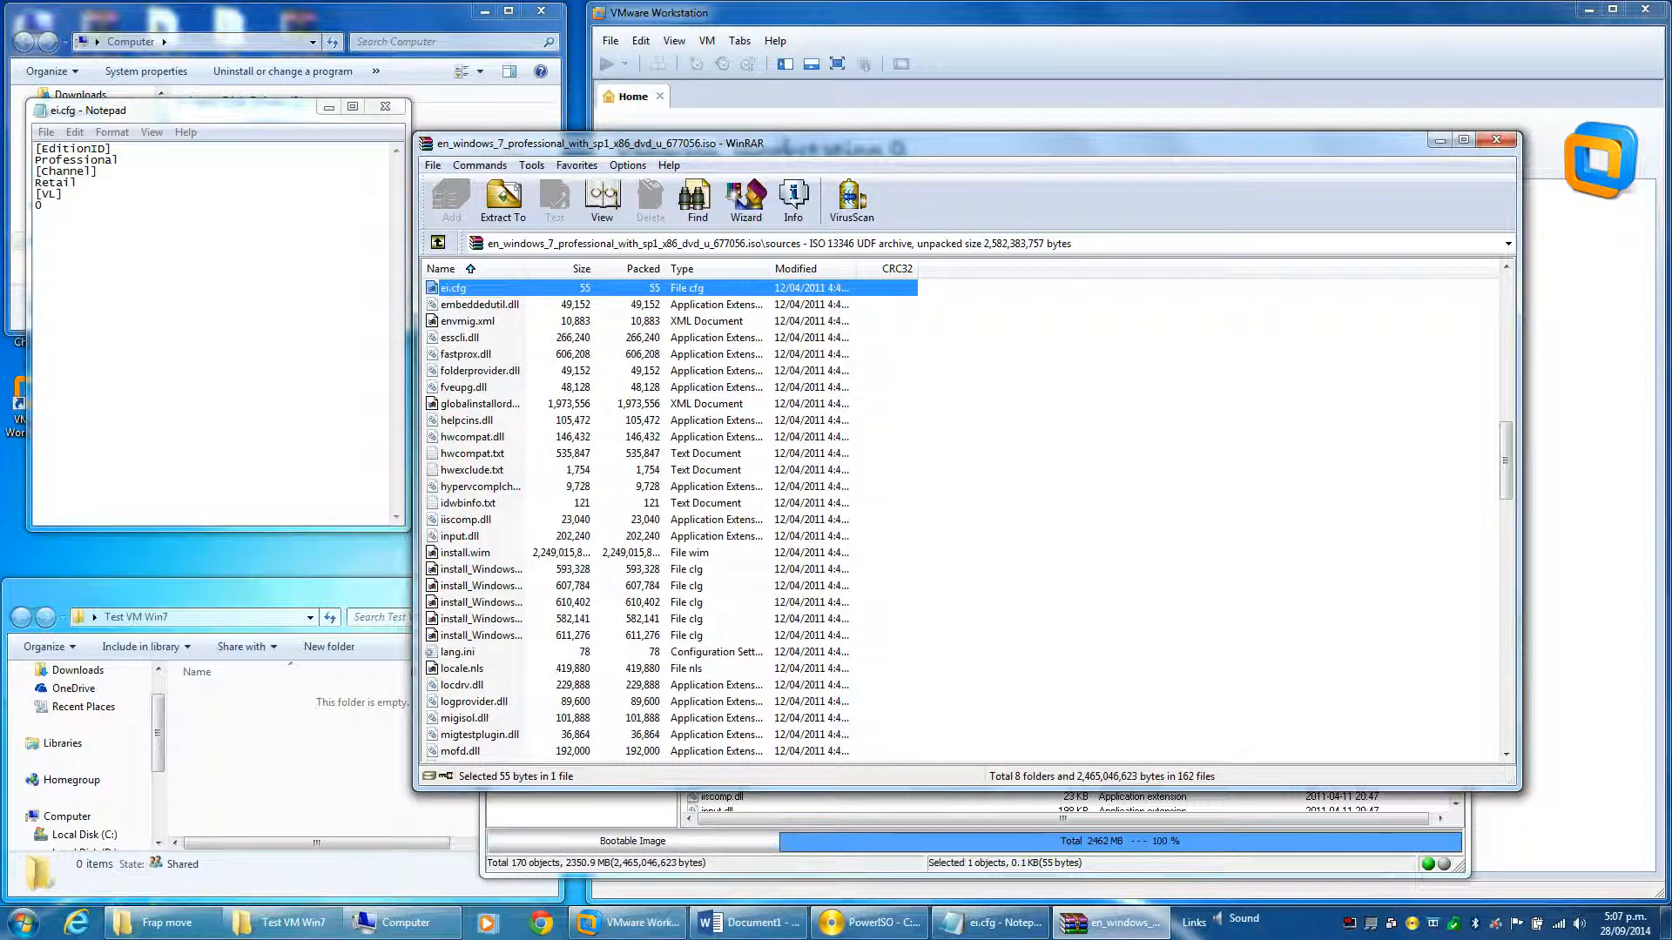
drag(35, 160, 120, 161)
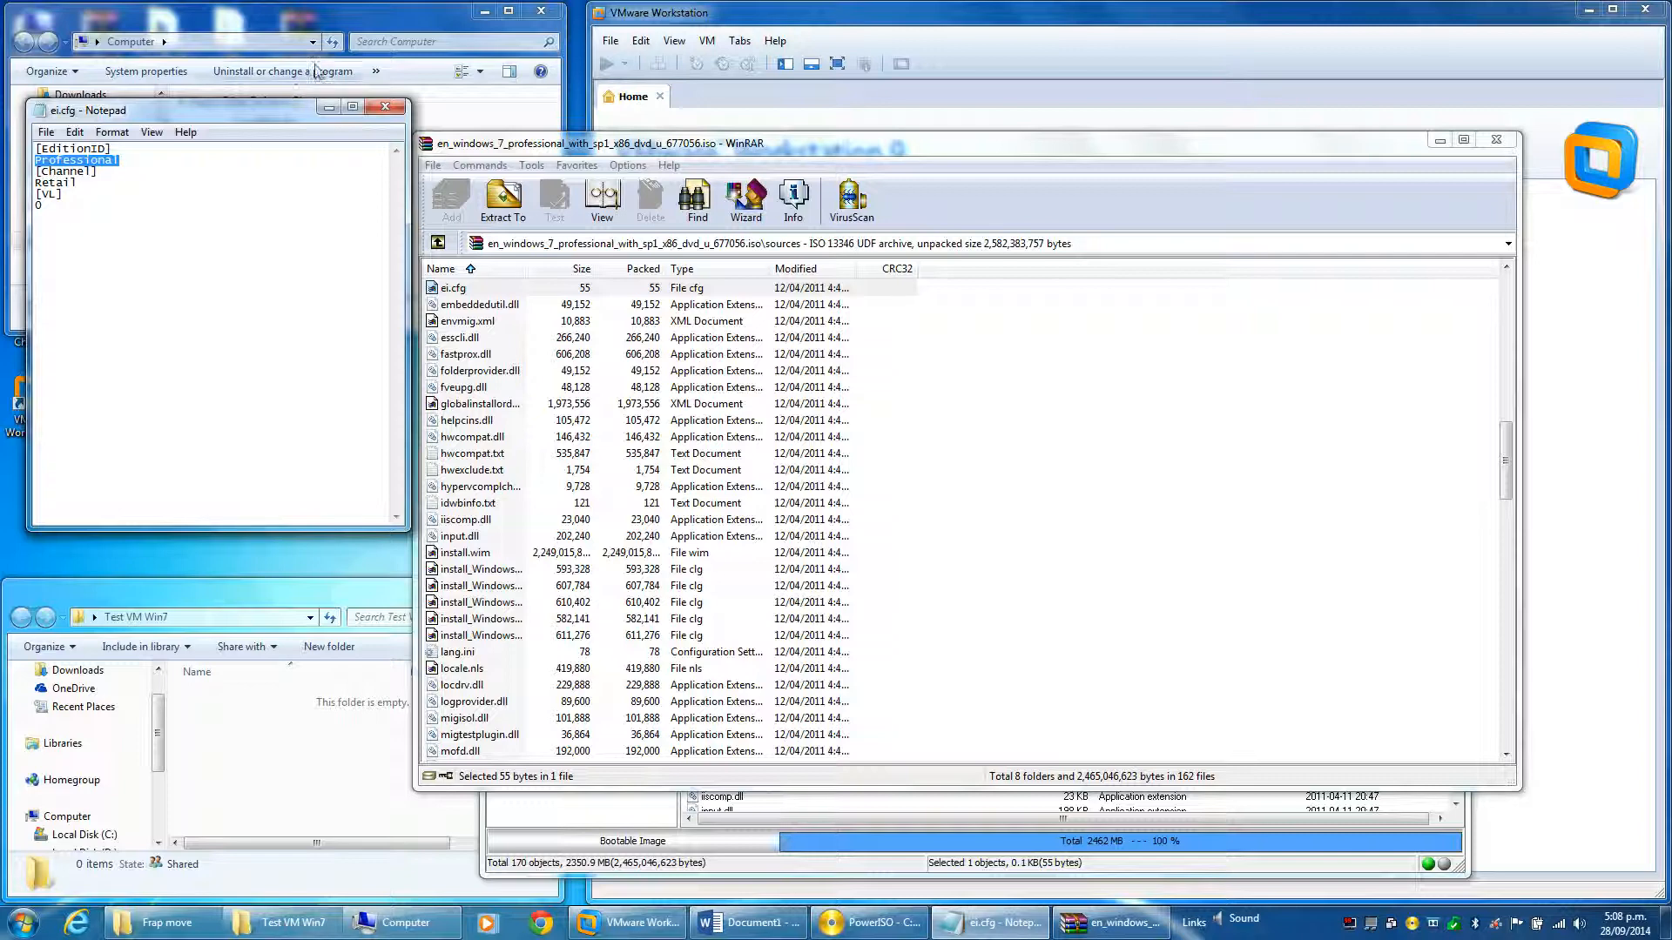
click(384, 106)
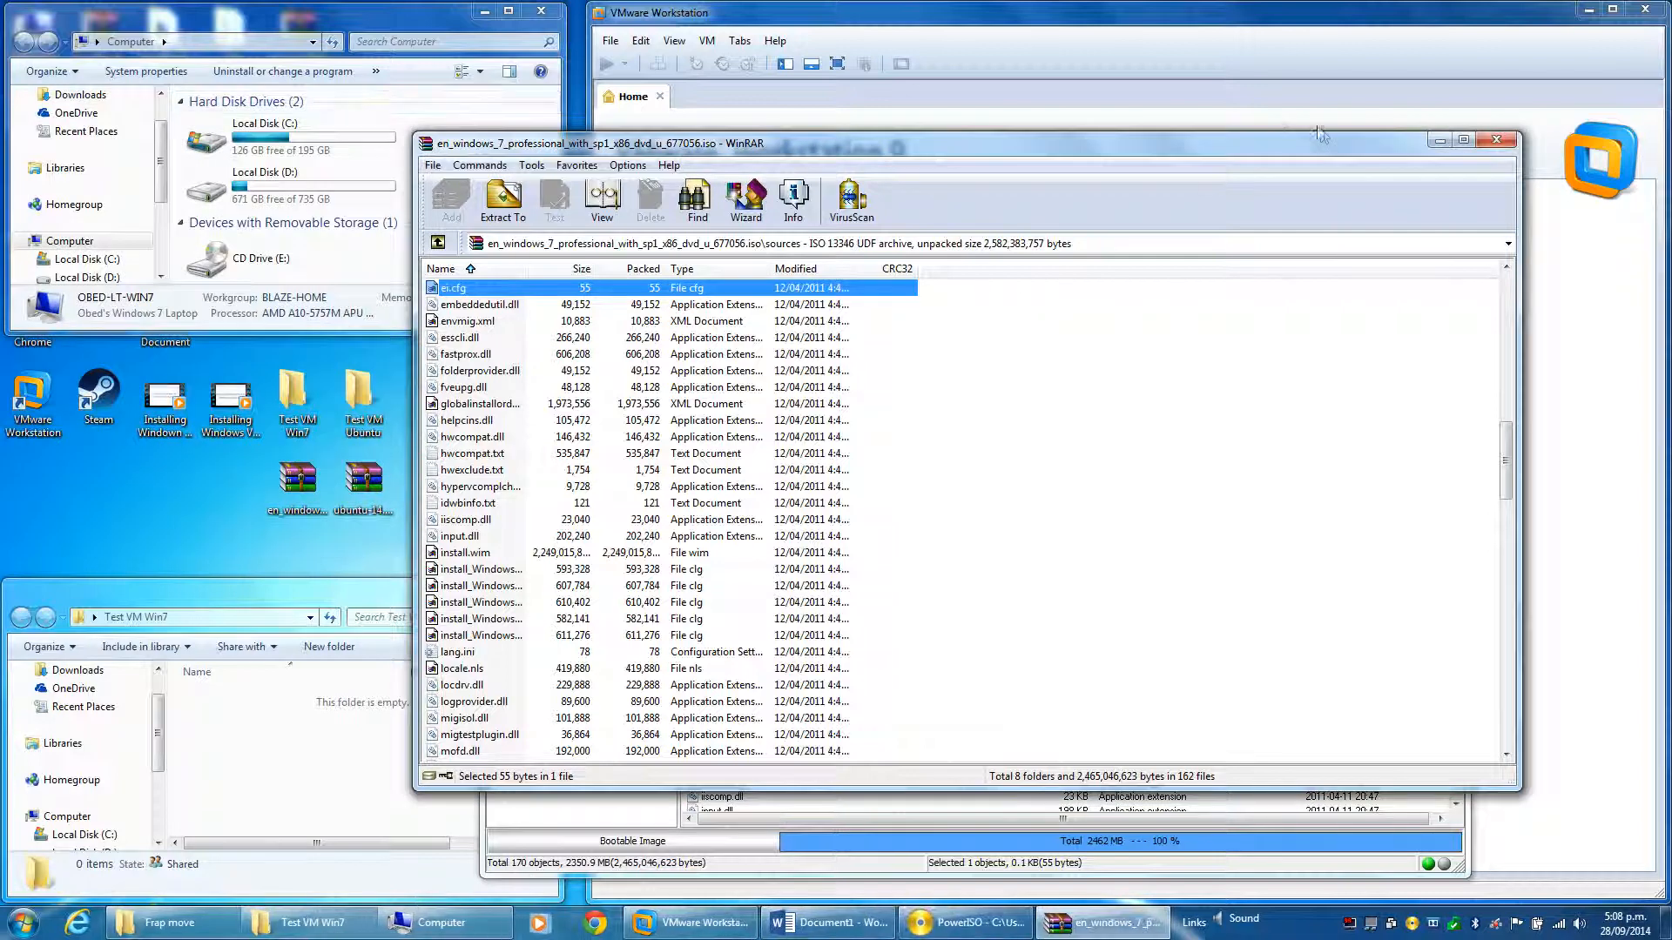
click(1496, 141)
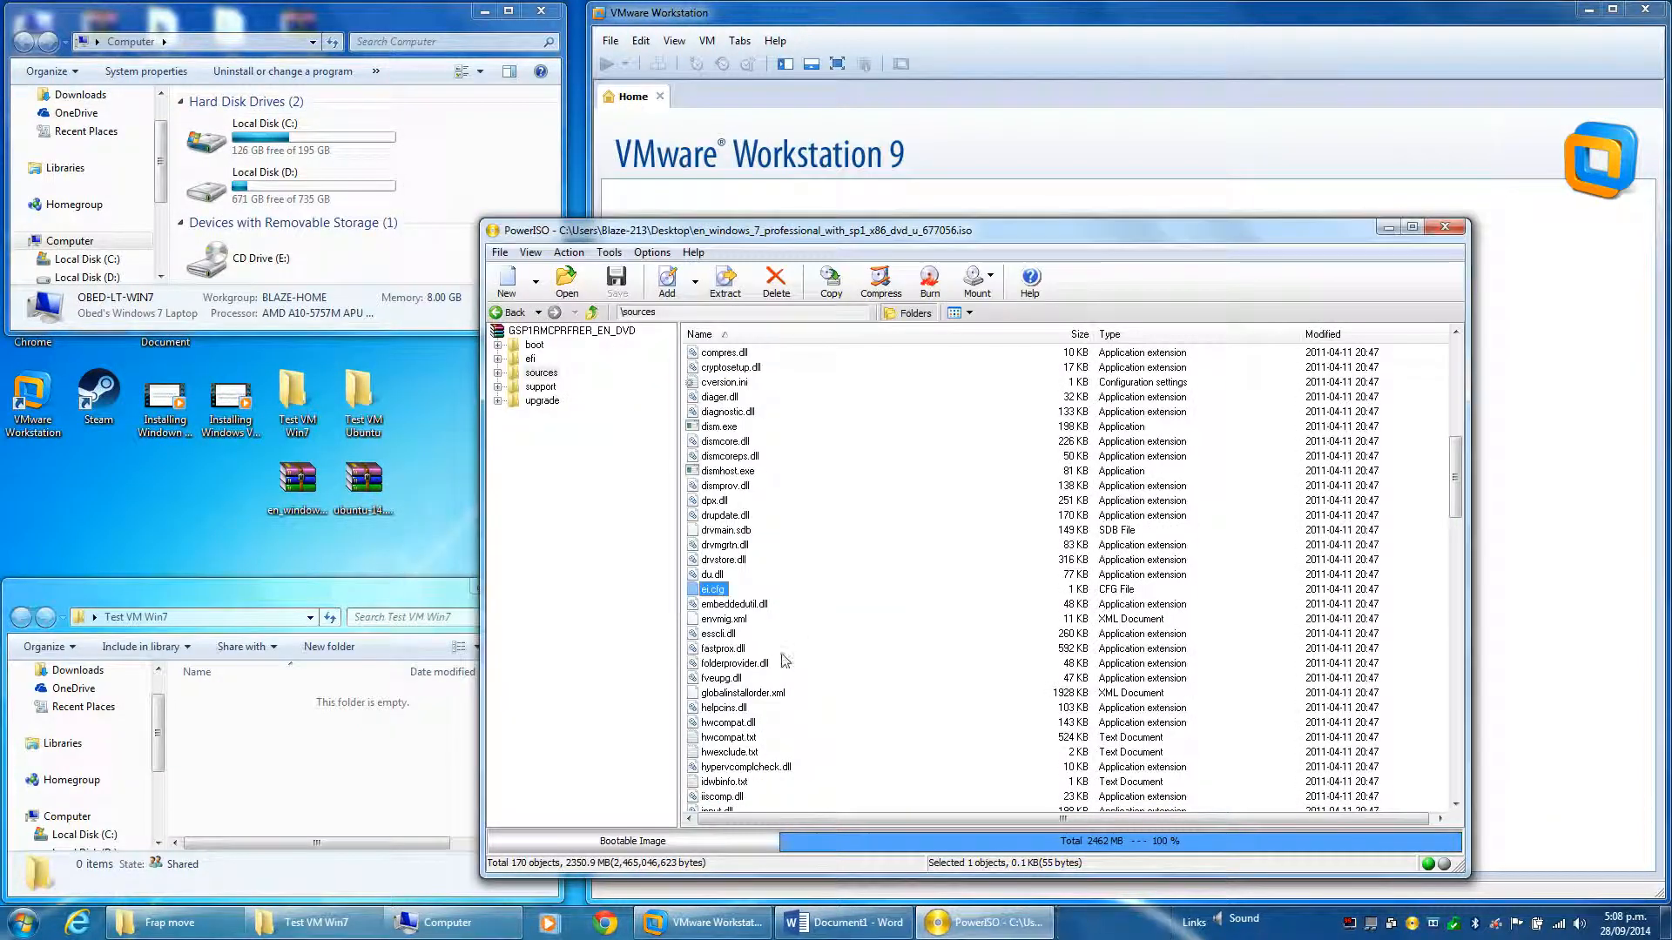
Step: Delete ei.cfg from the Windows 7 image's sources folder in PowerISO and save the modified image
right_click(711, 592)
click(787, 290)
click(786, 290)
click(991, 596)
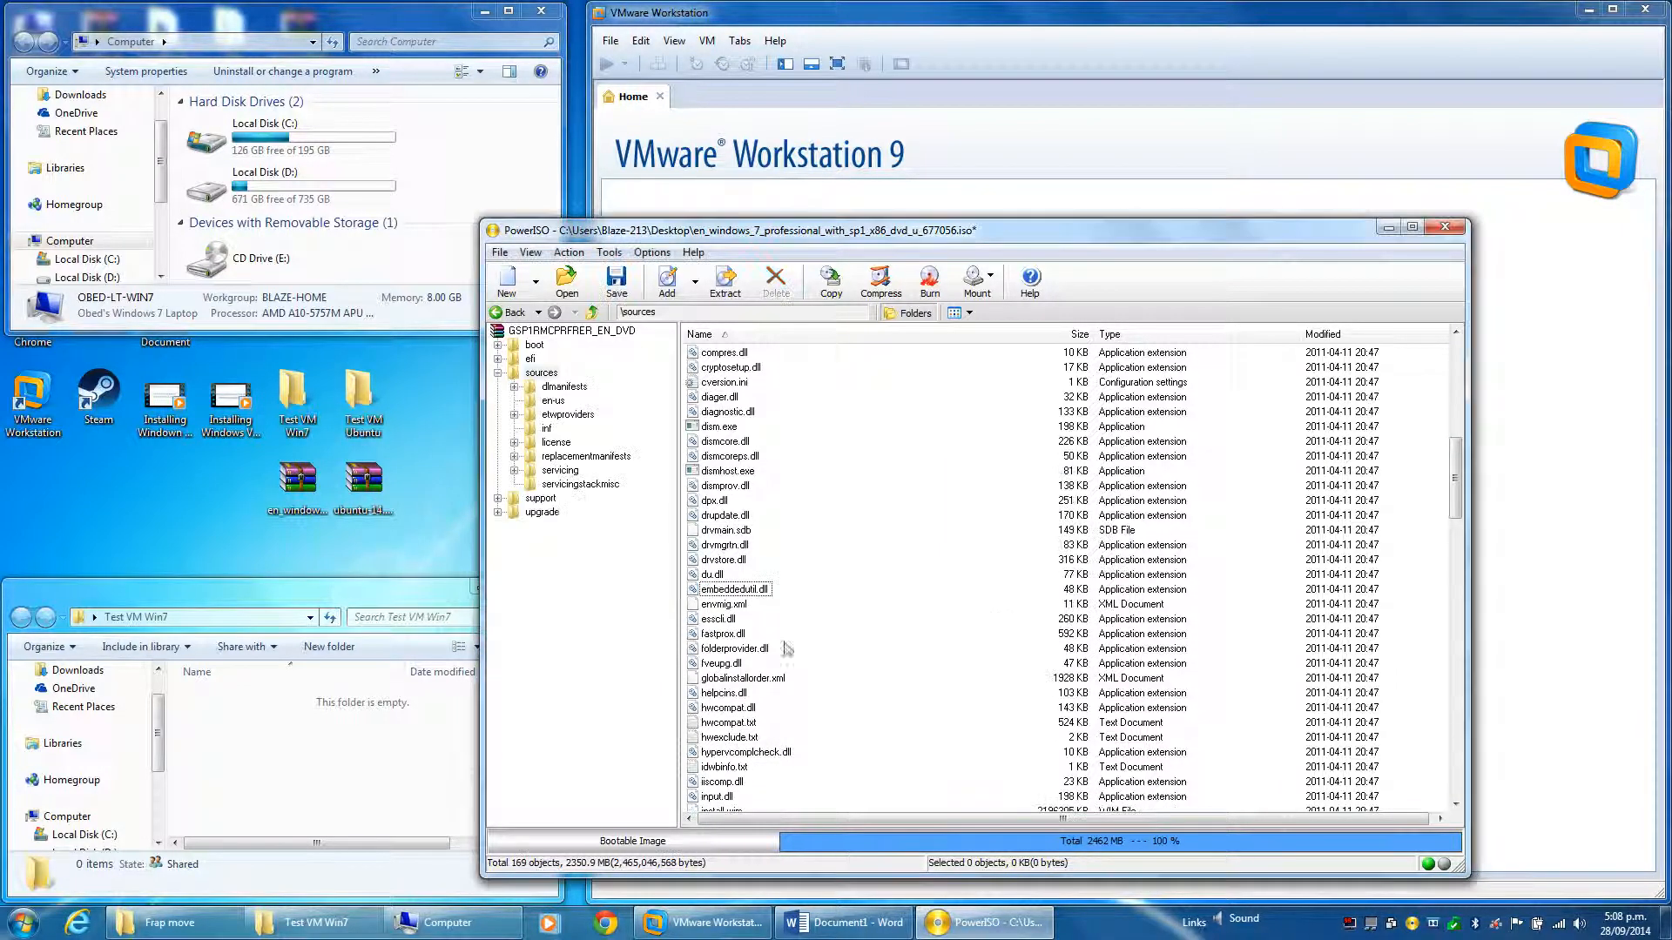
click(500, 252)
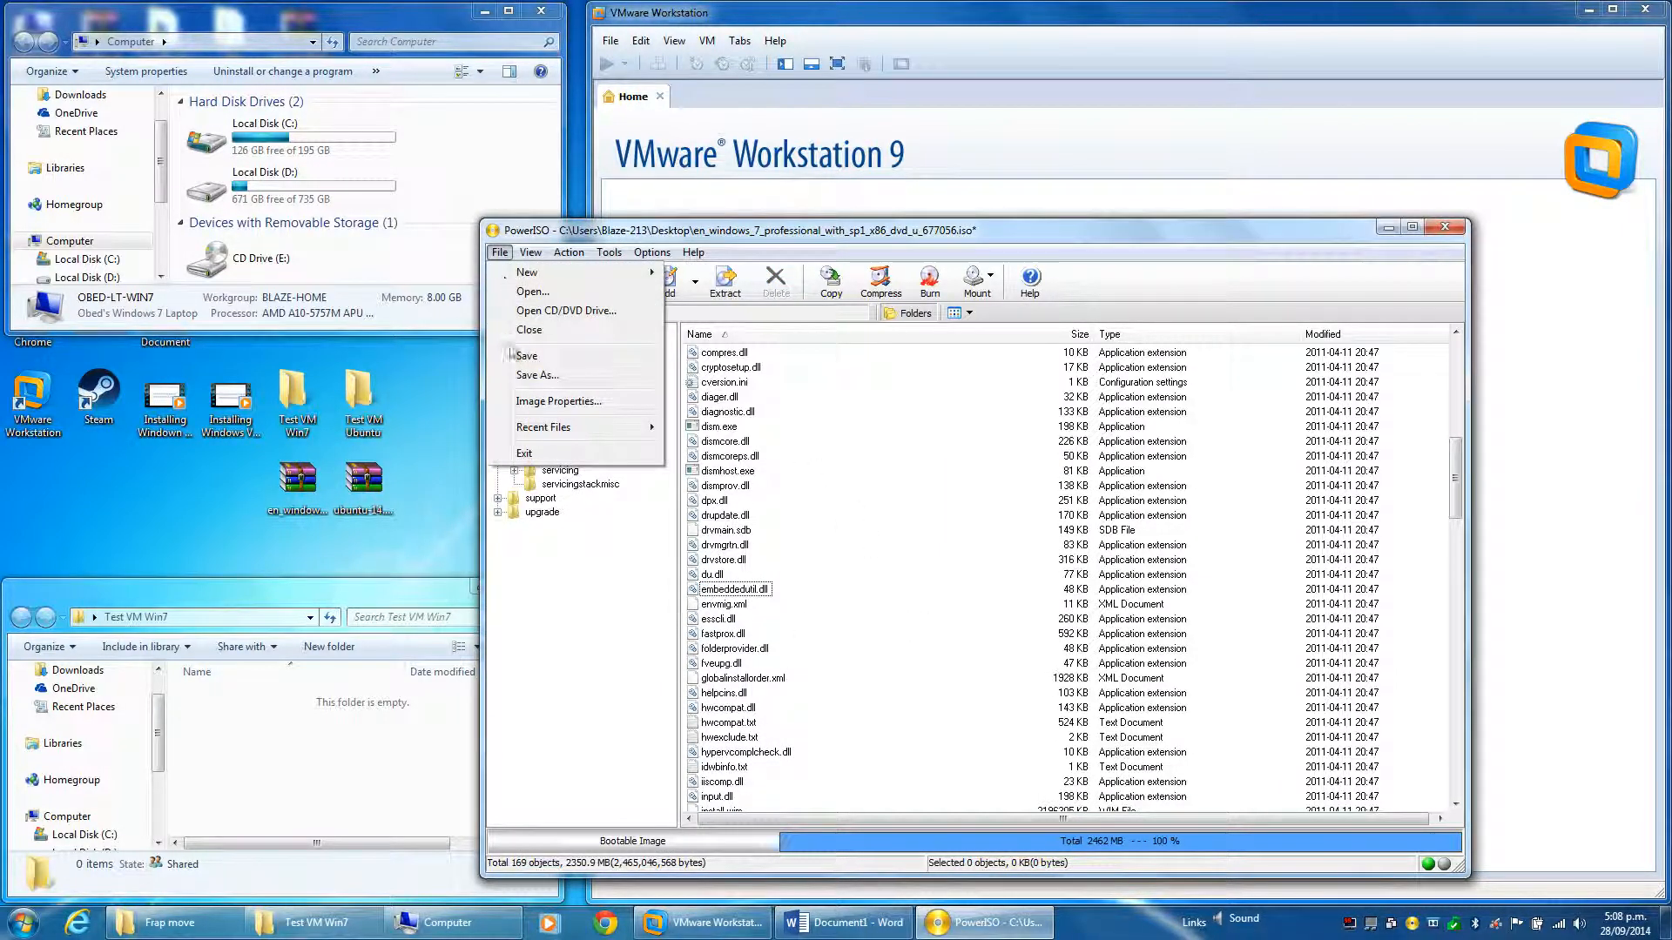
click(516, 357)
click(1053, 607)
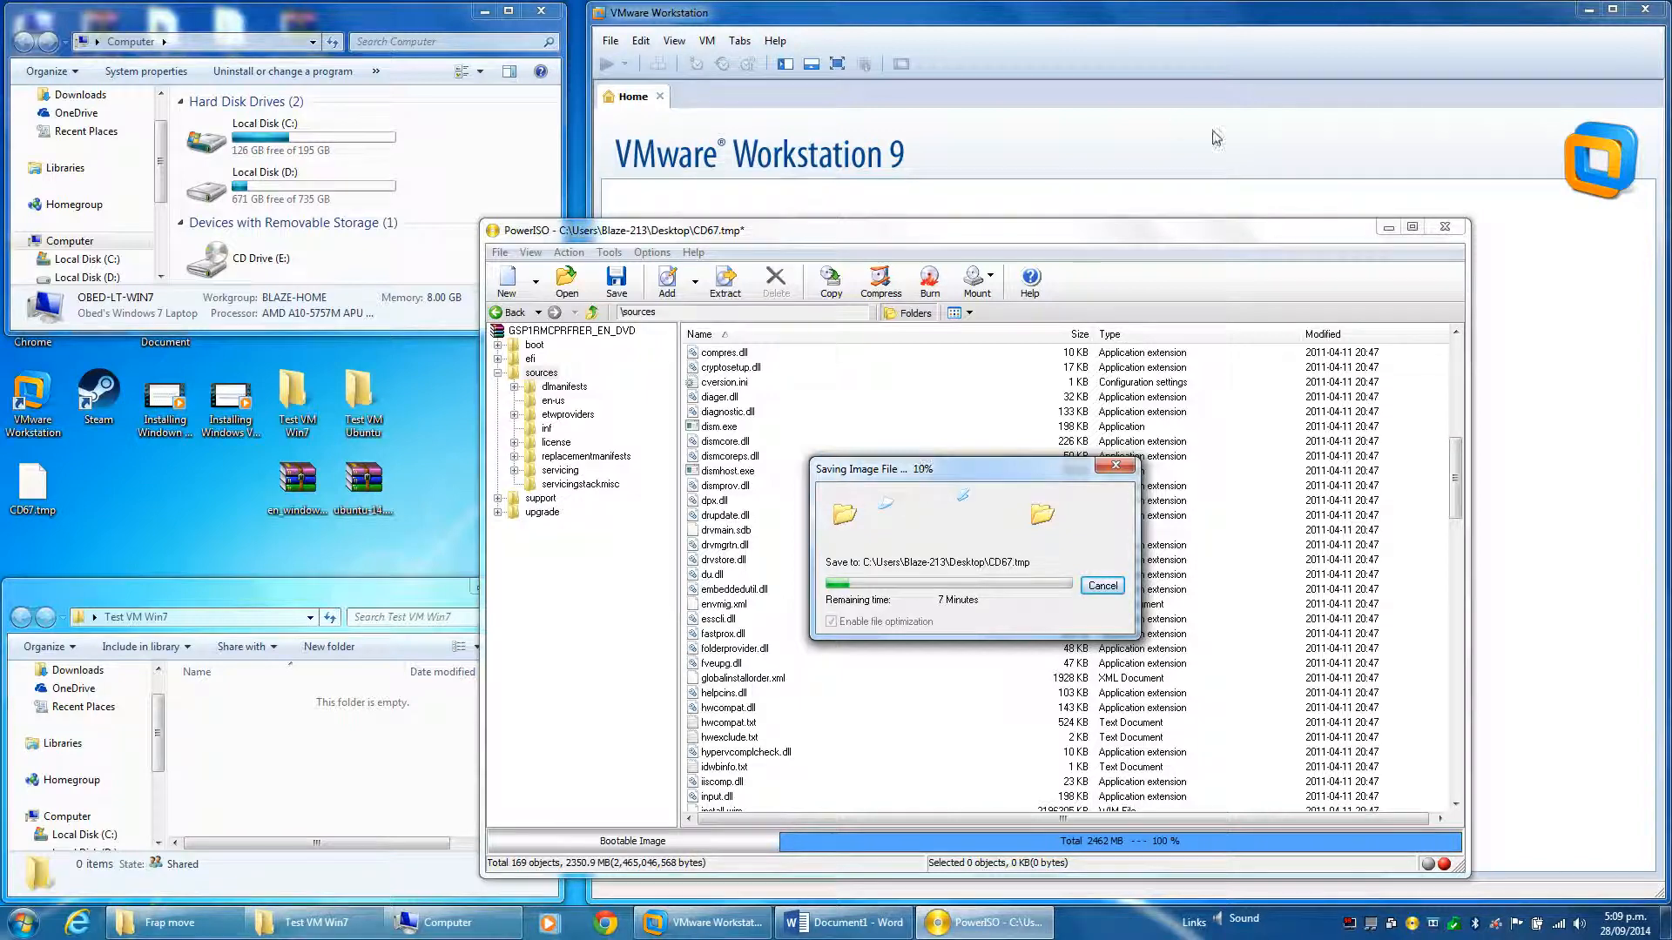
click(1132, 118)
click(966, 446)
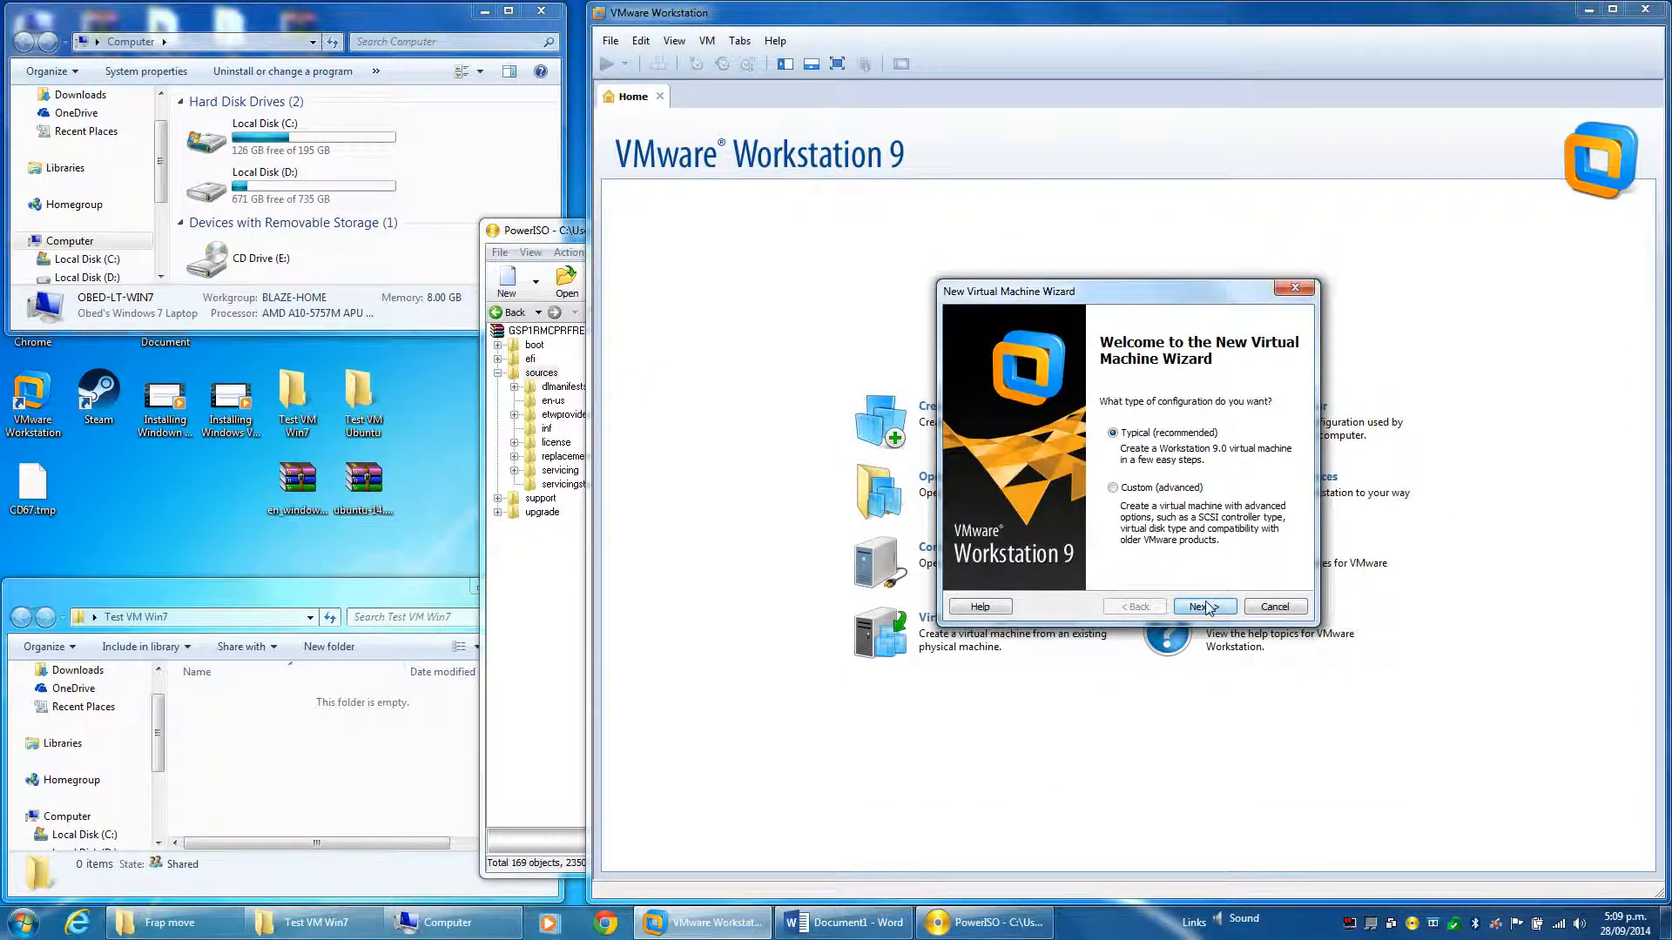
click(1206, 607)
click(1273, 607)
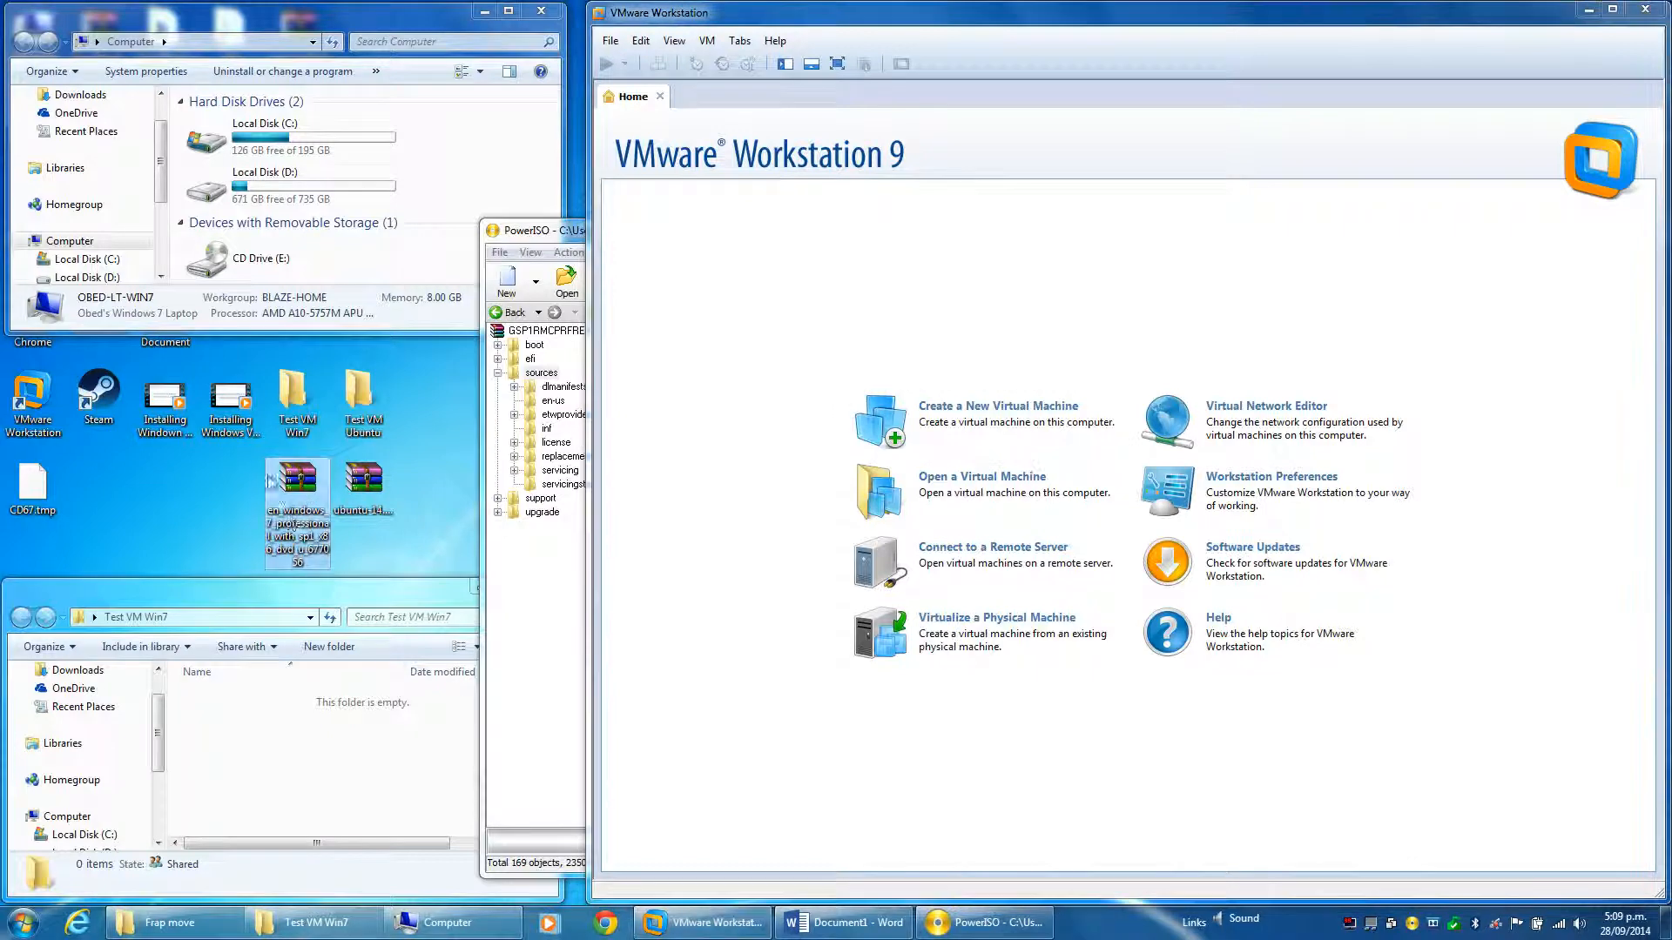
Step: Start a new typical virtual machine in VMware Workstation, with the operating system installed later and Microsoft Windows, Windows 7 as the guest
click(964, 420)
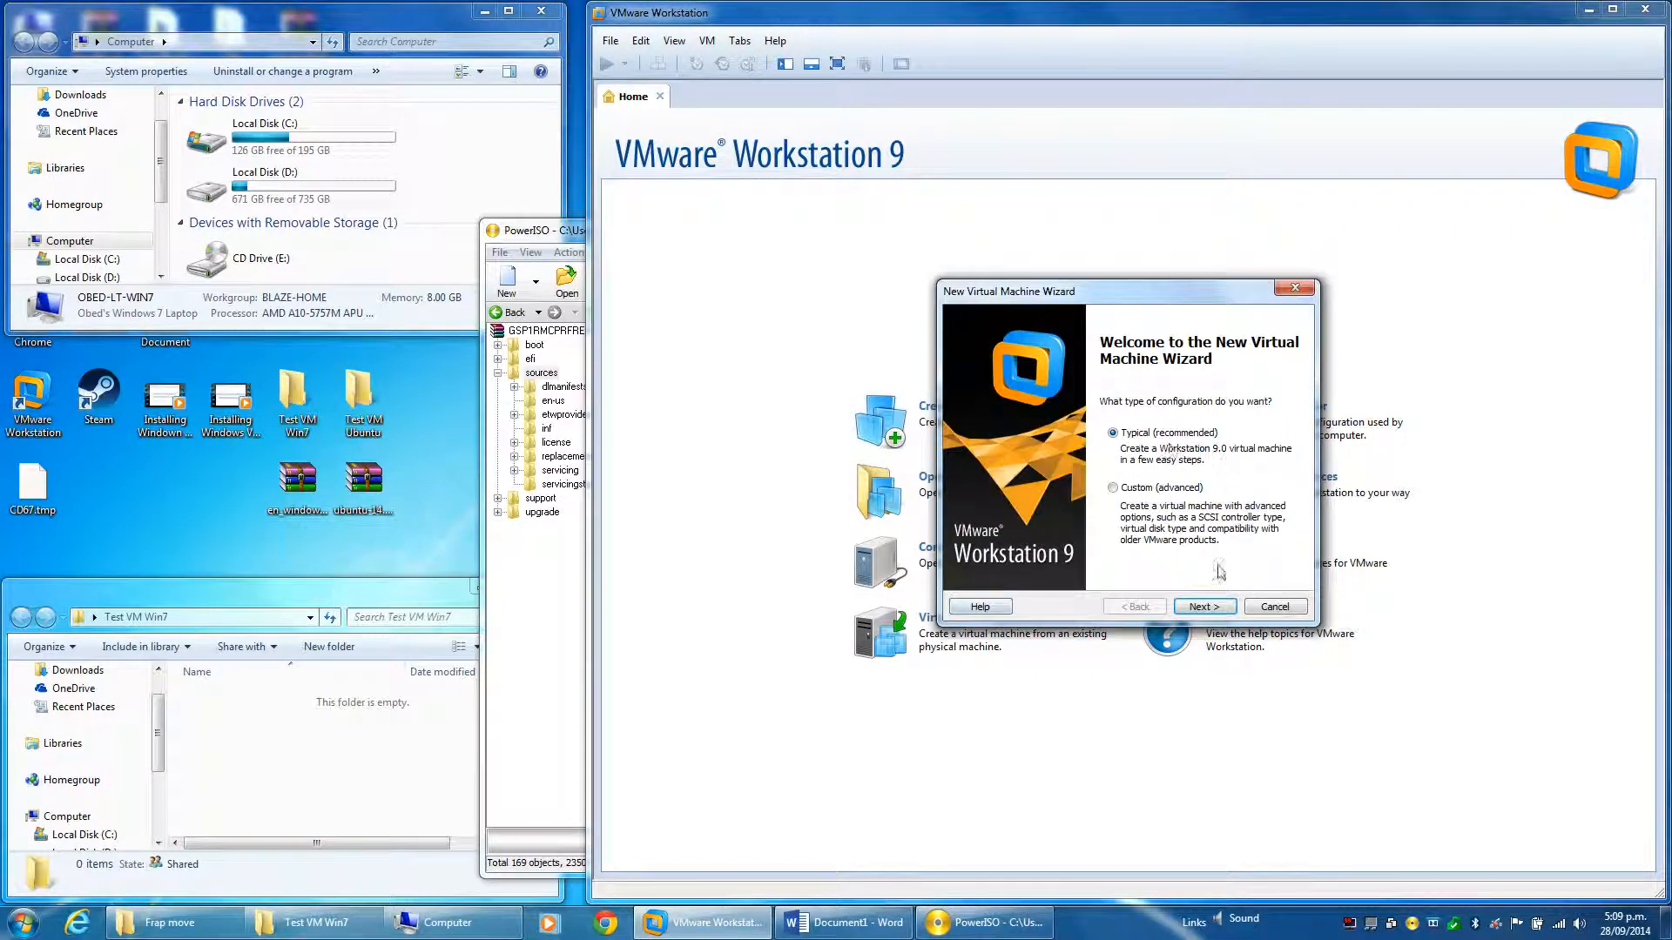
click(1206, 607)
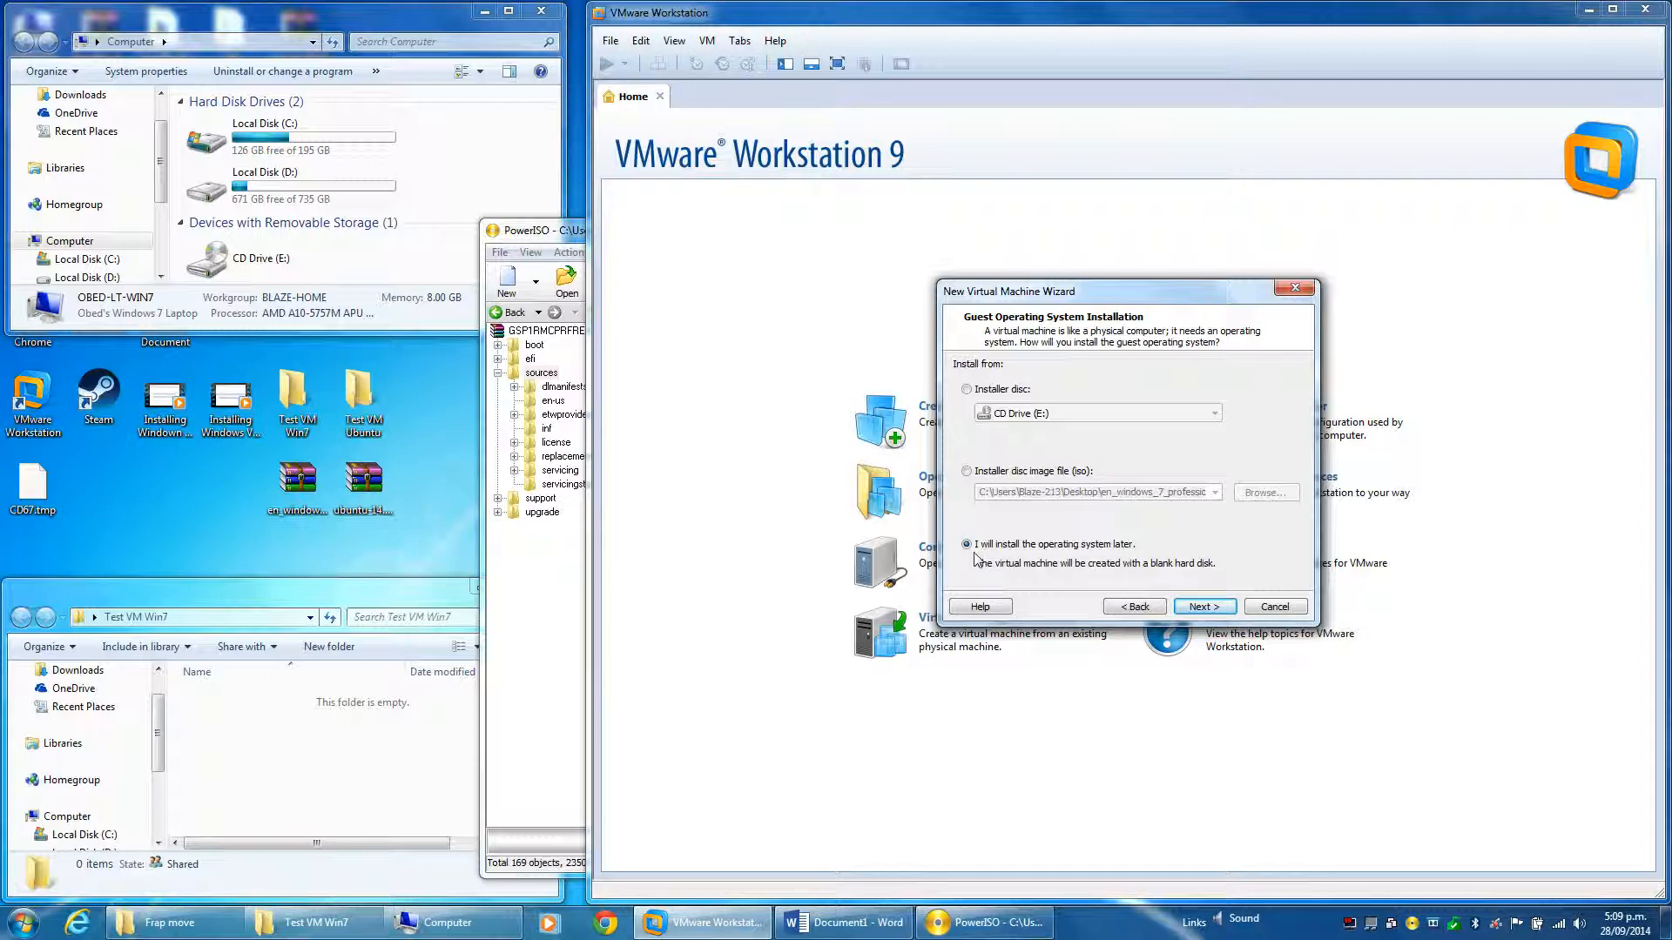
click(1202, 607)
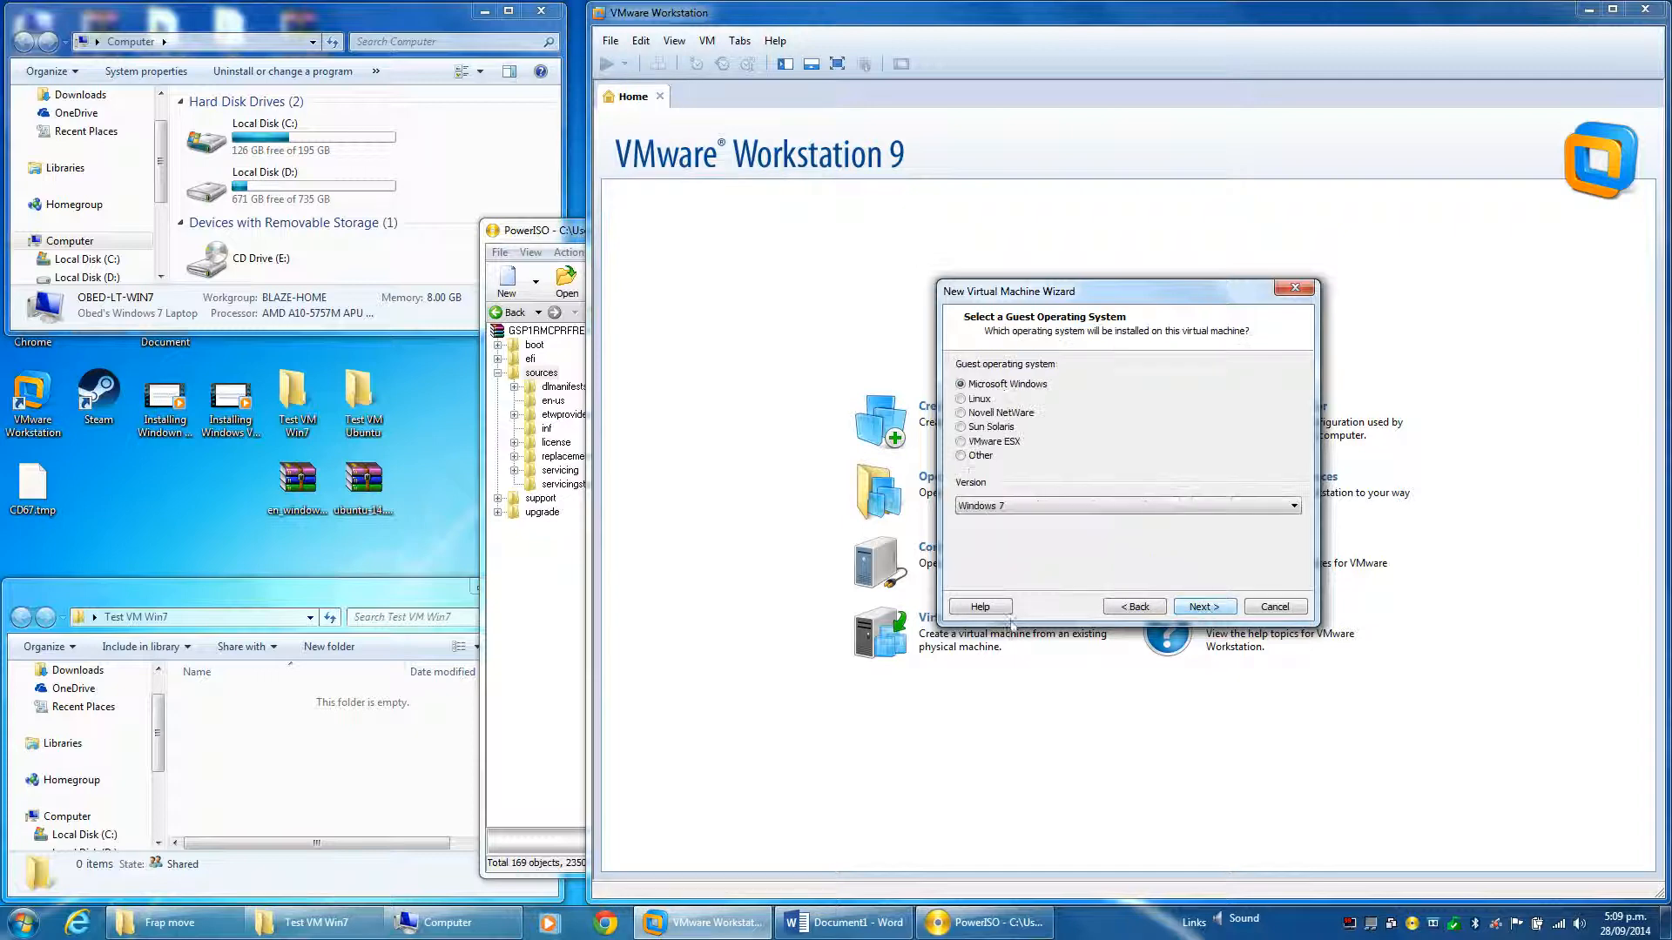
click(1016, 505)
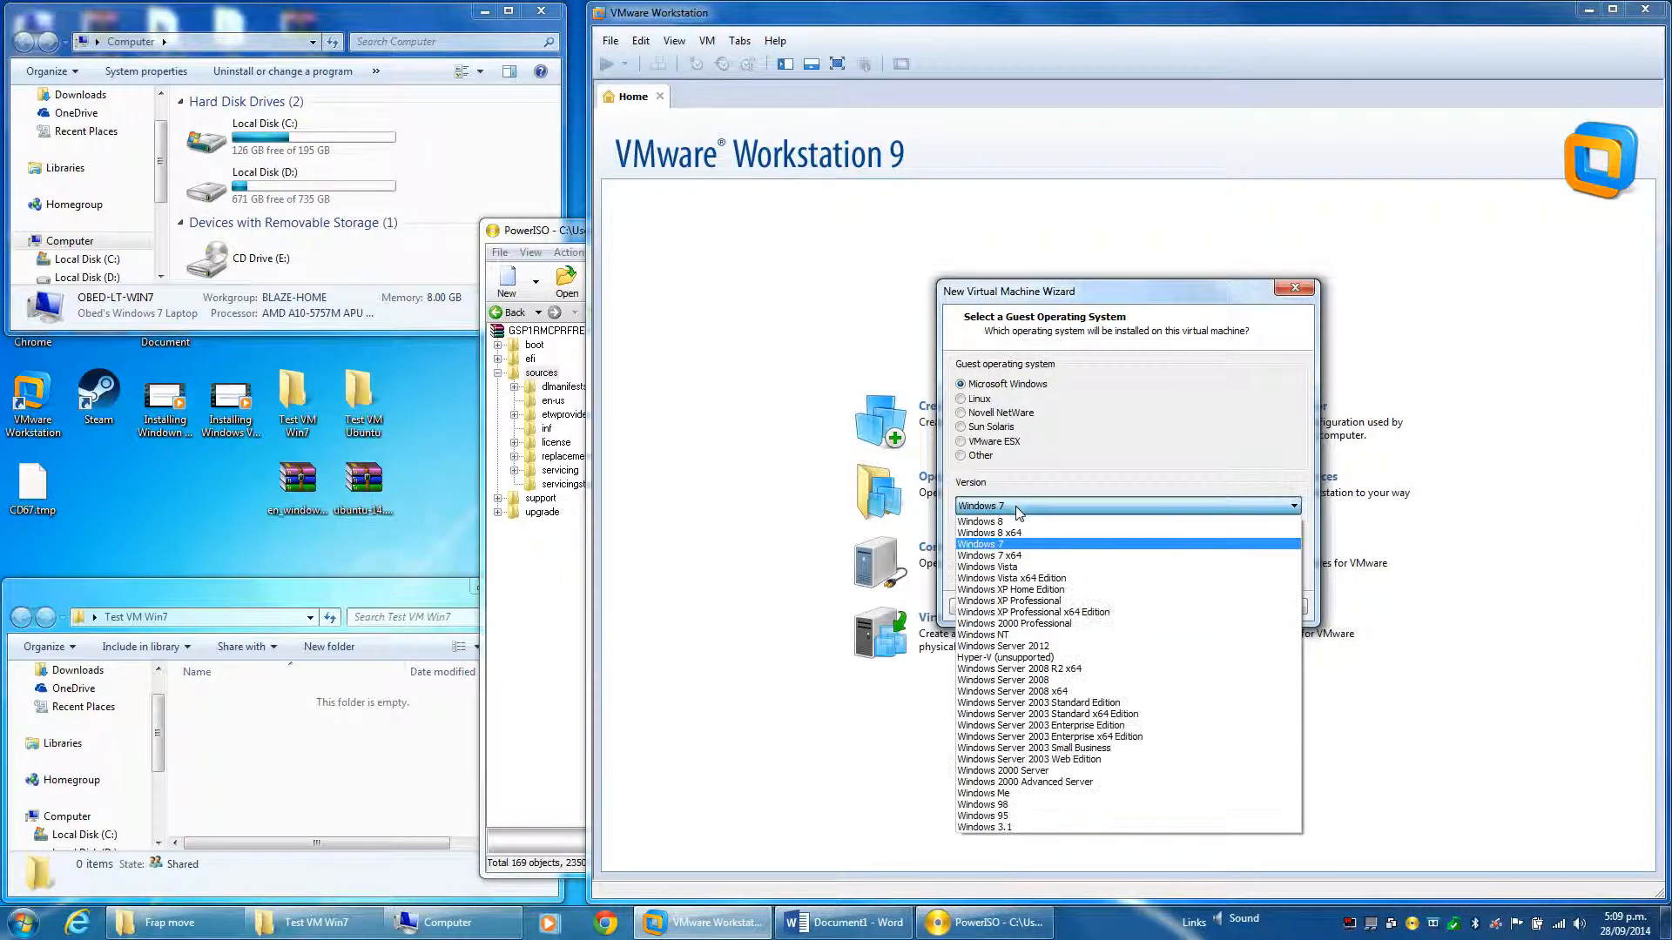
click(1016, 505)
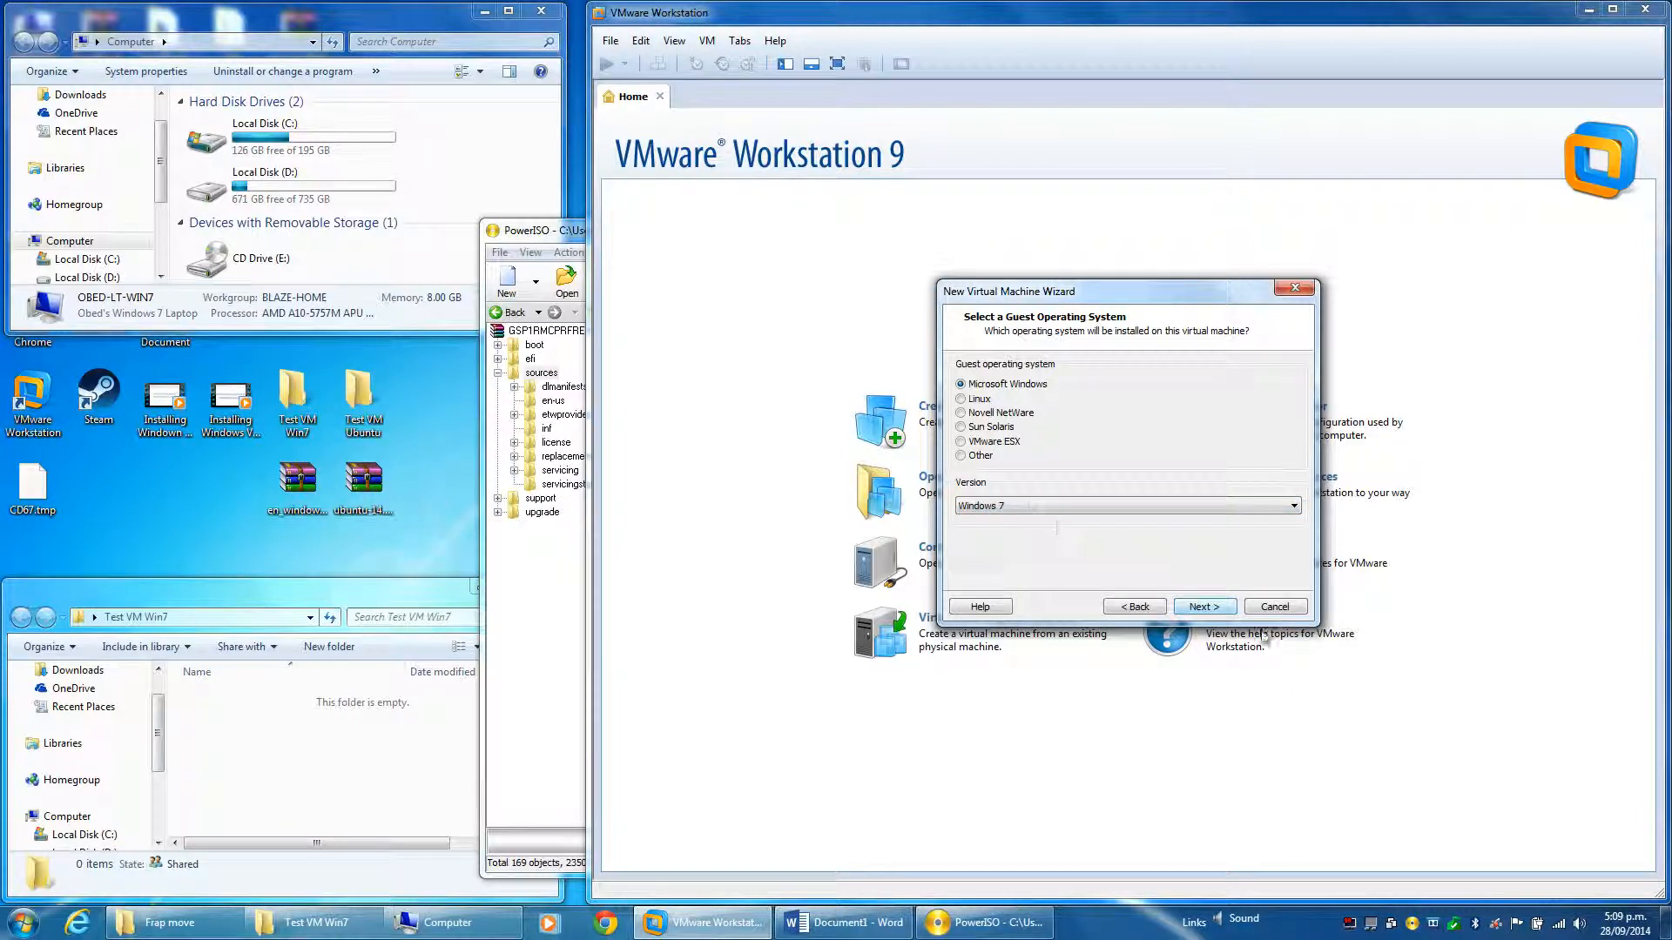
click(1204, 607)
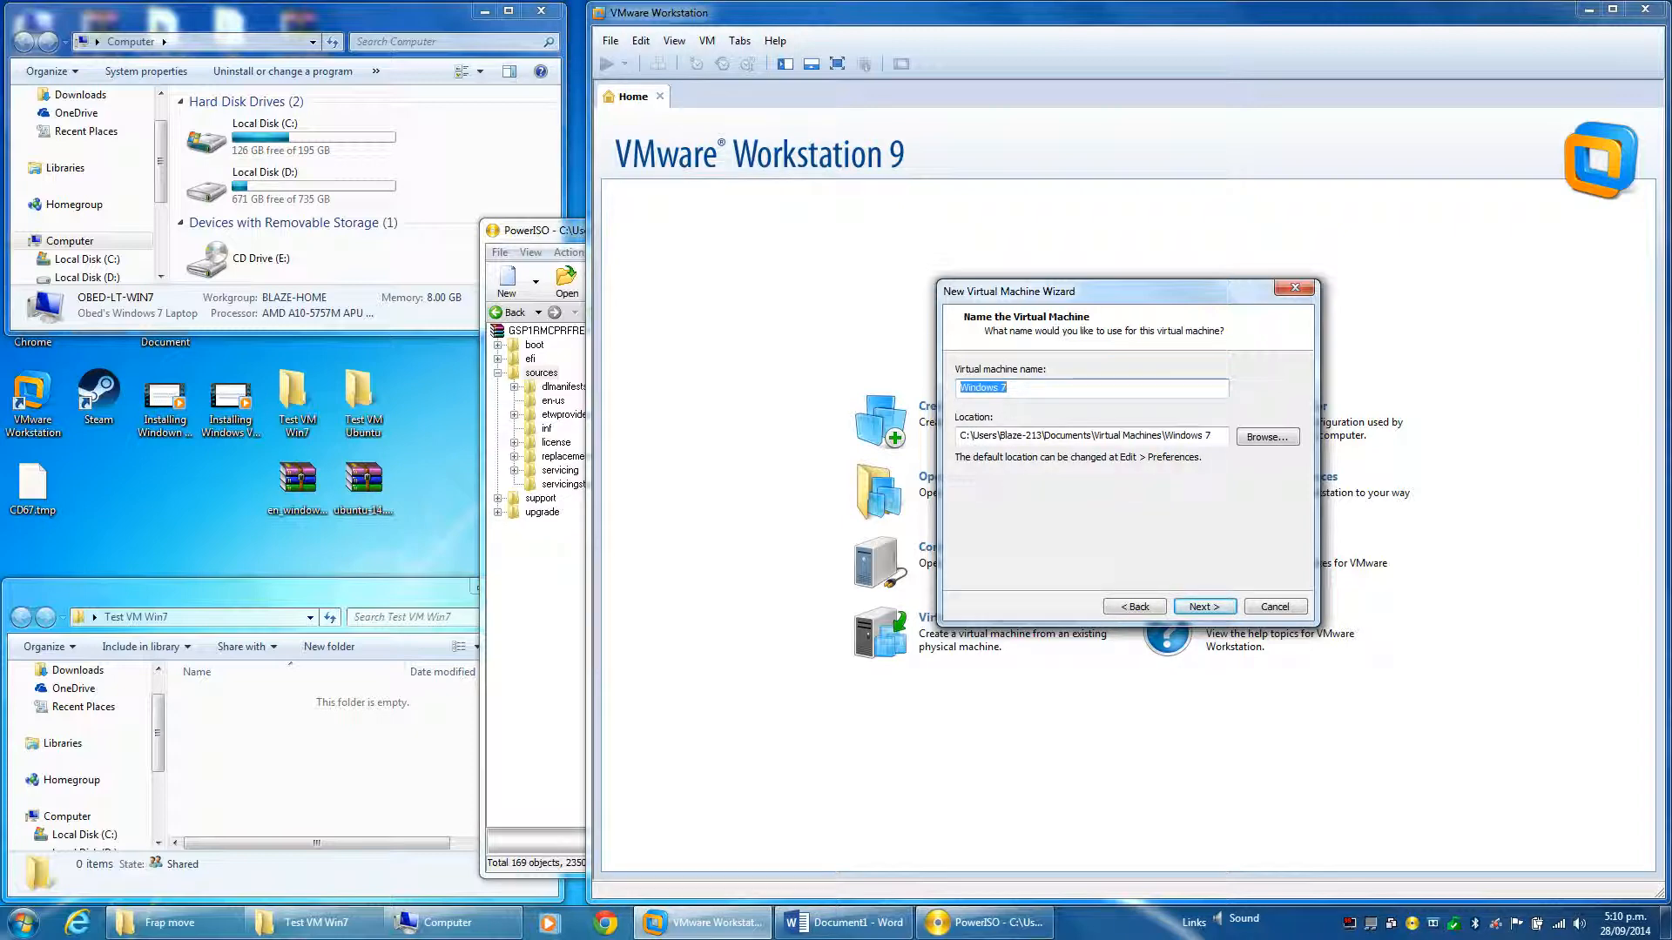
Step: Name the virtual machine Test VM Win7 and set its location to the Test VM Win7 folder on the desktop
text(Test VM Win)
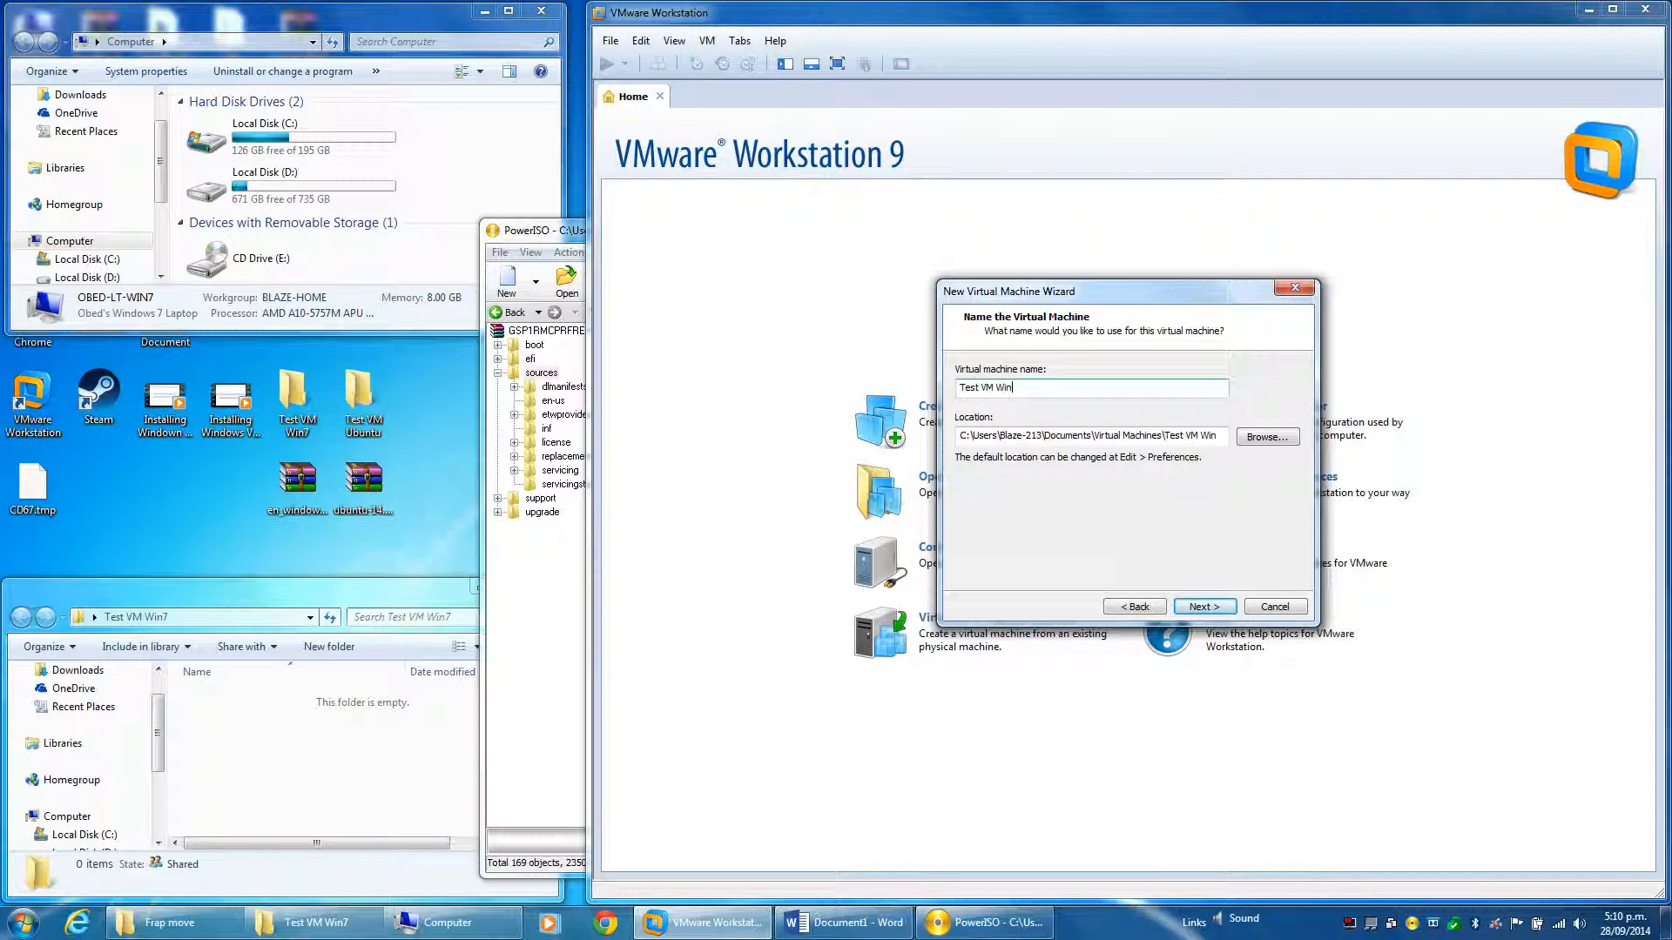
text(7)
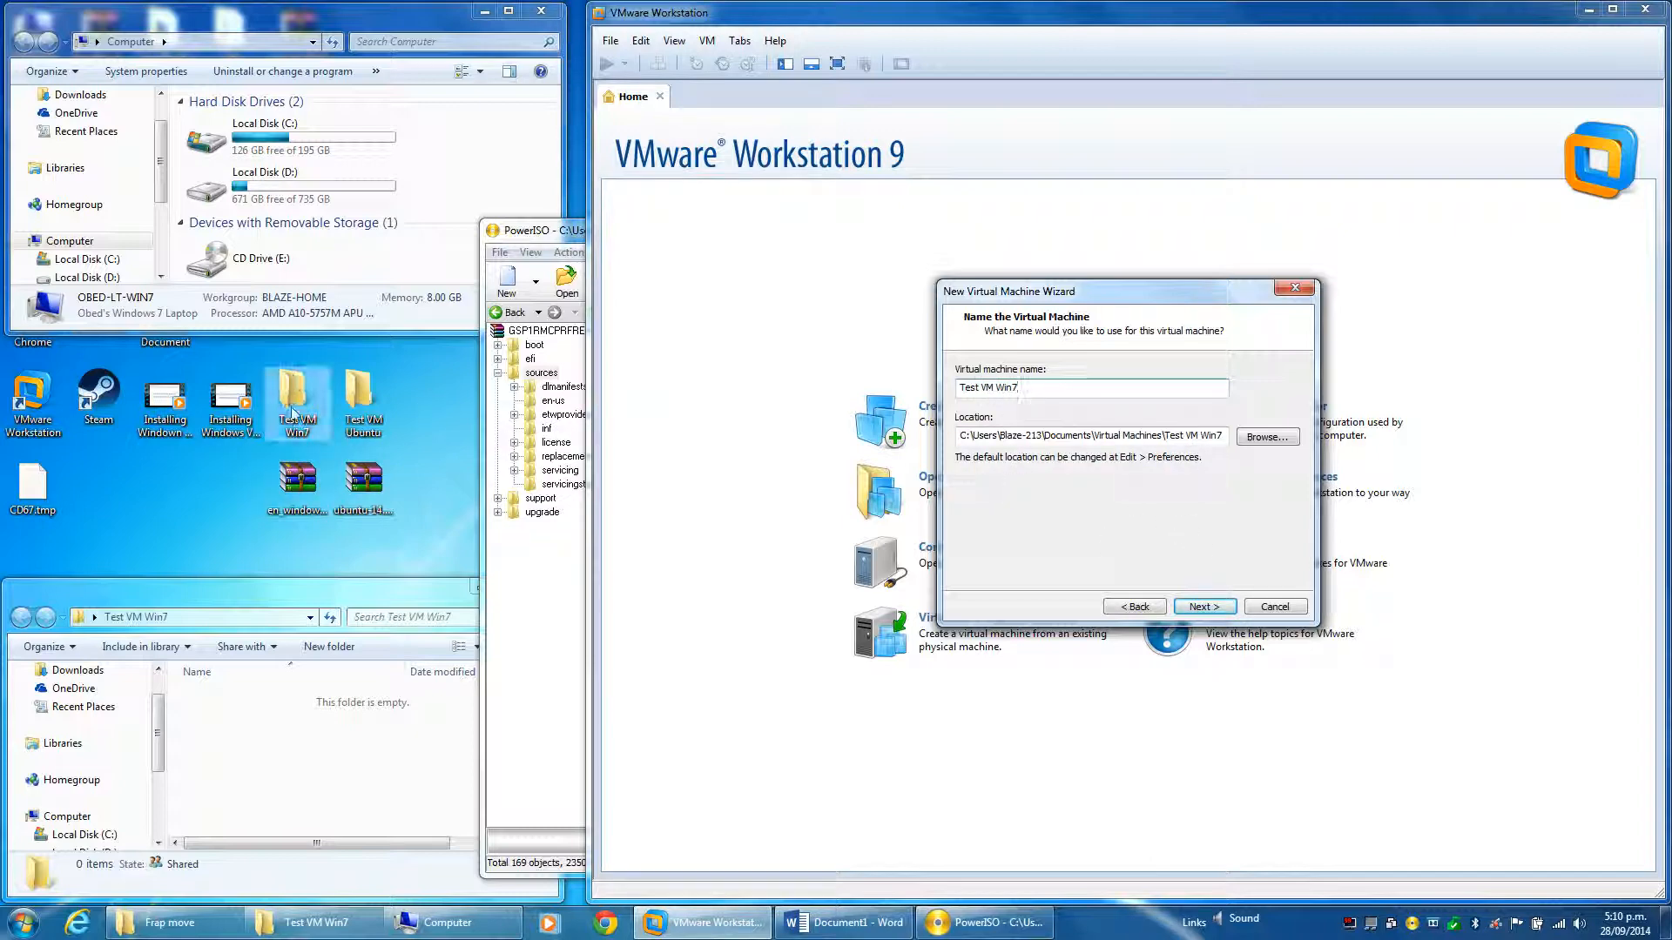
click(1283, 442)
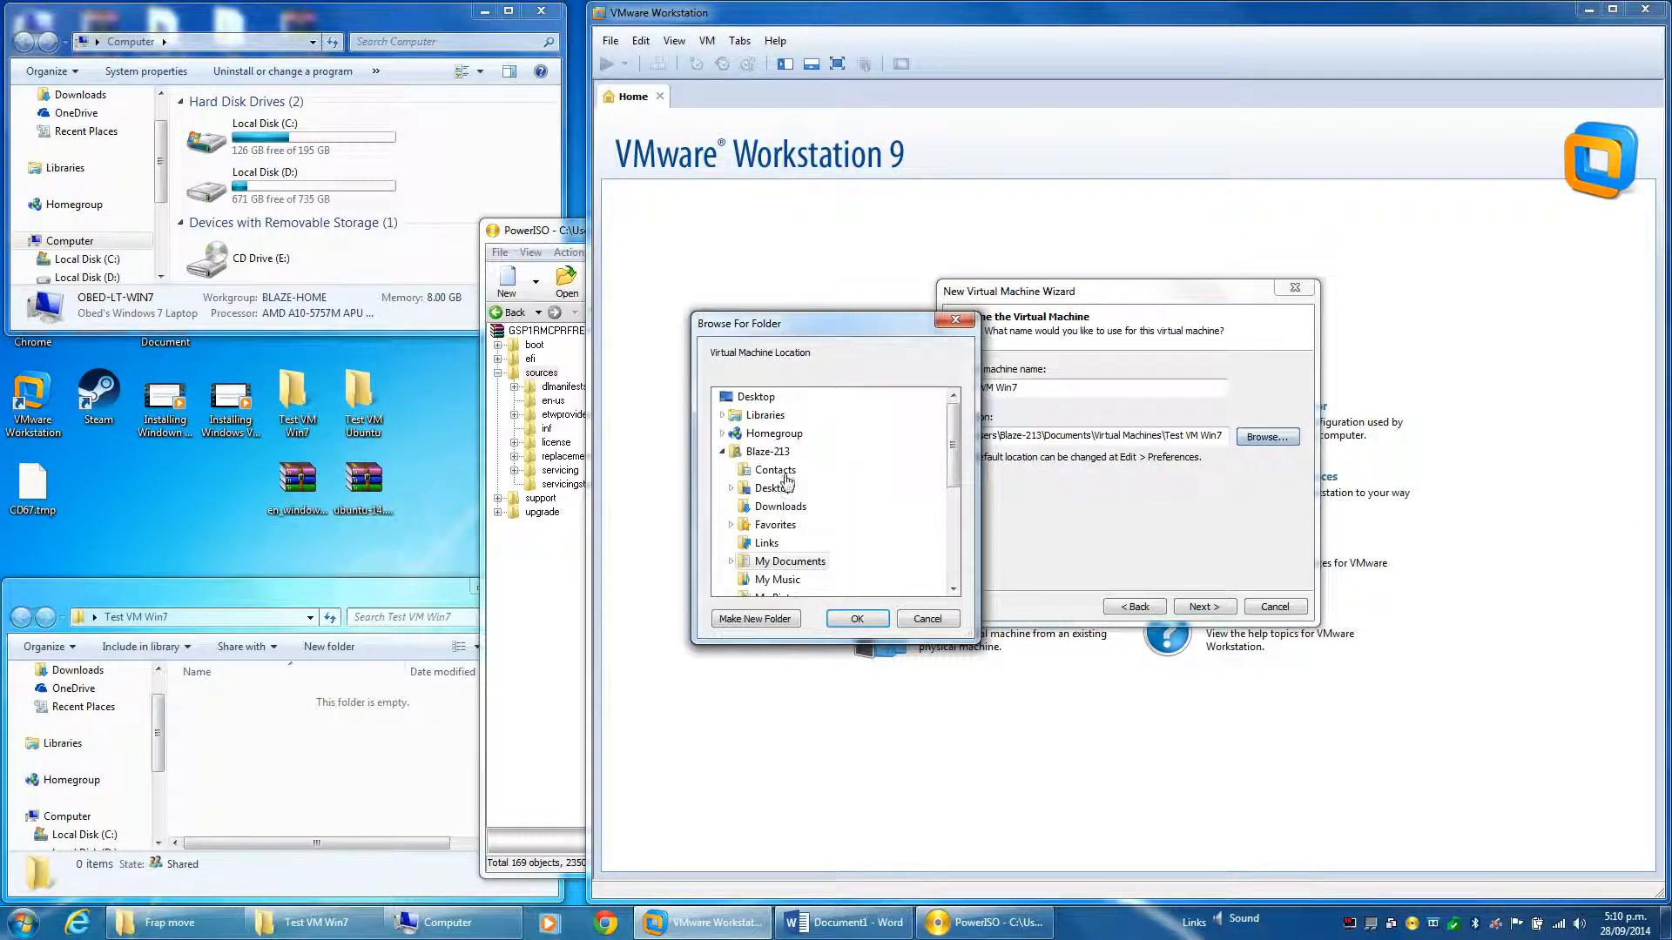
click(723, 452)
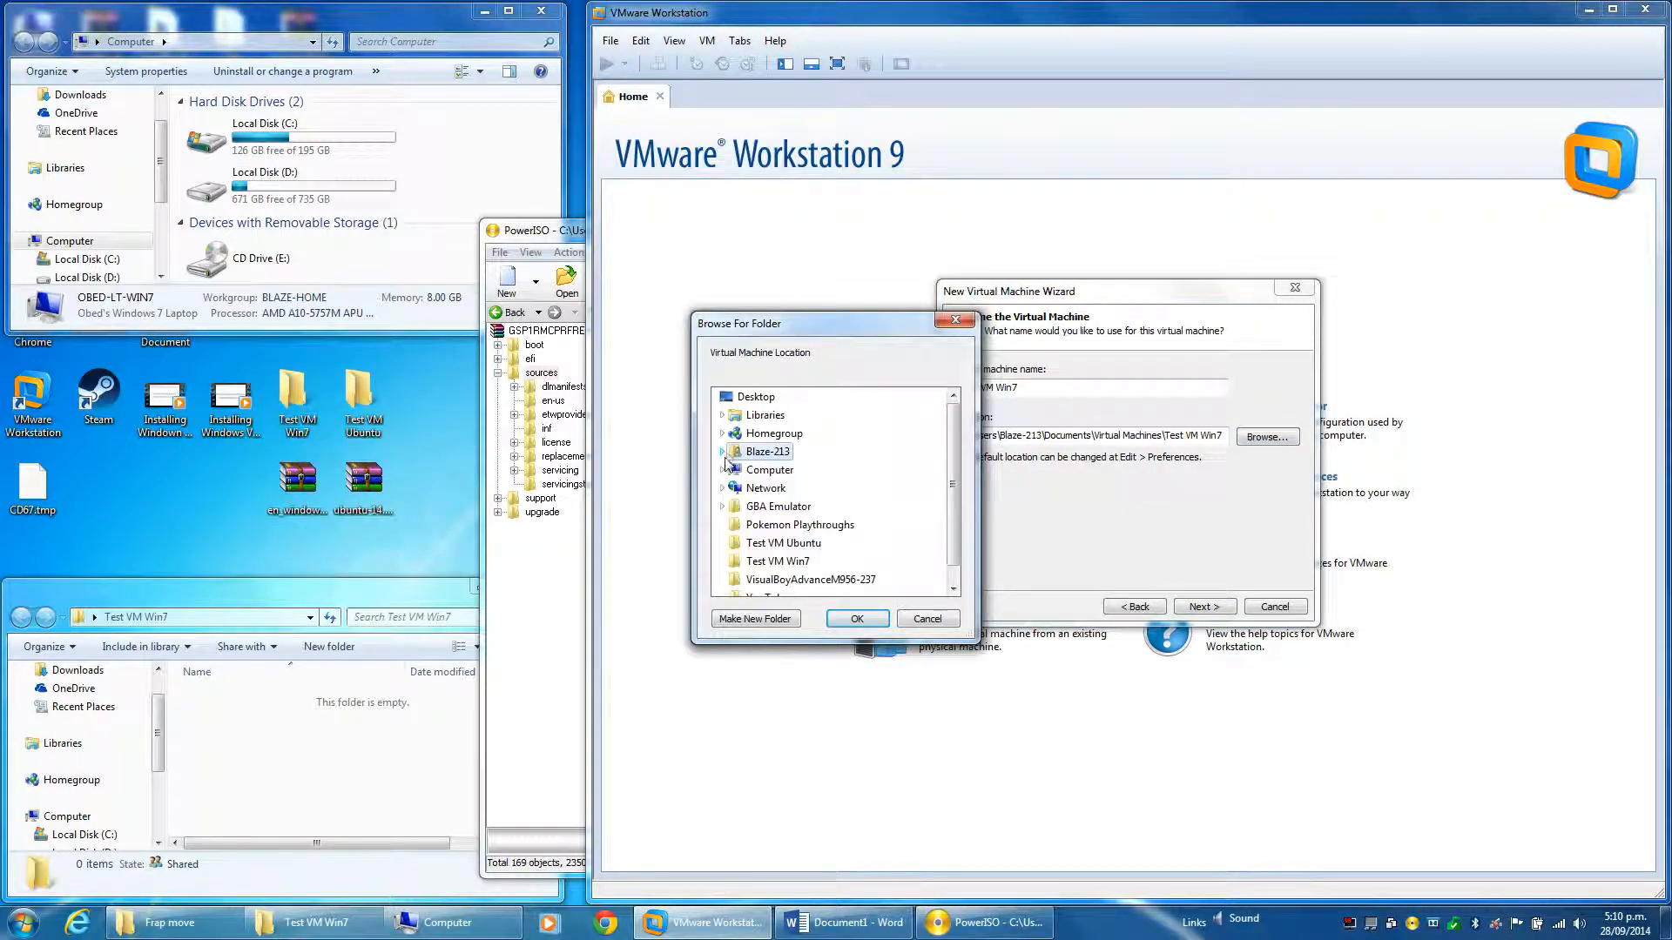
click(778, 562)
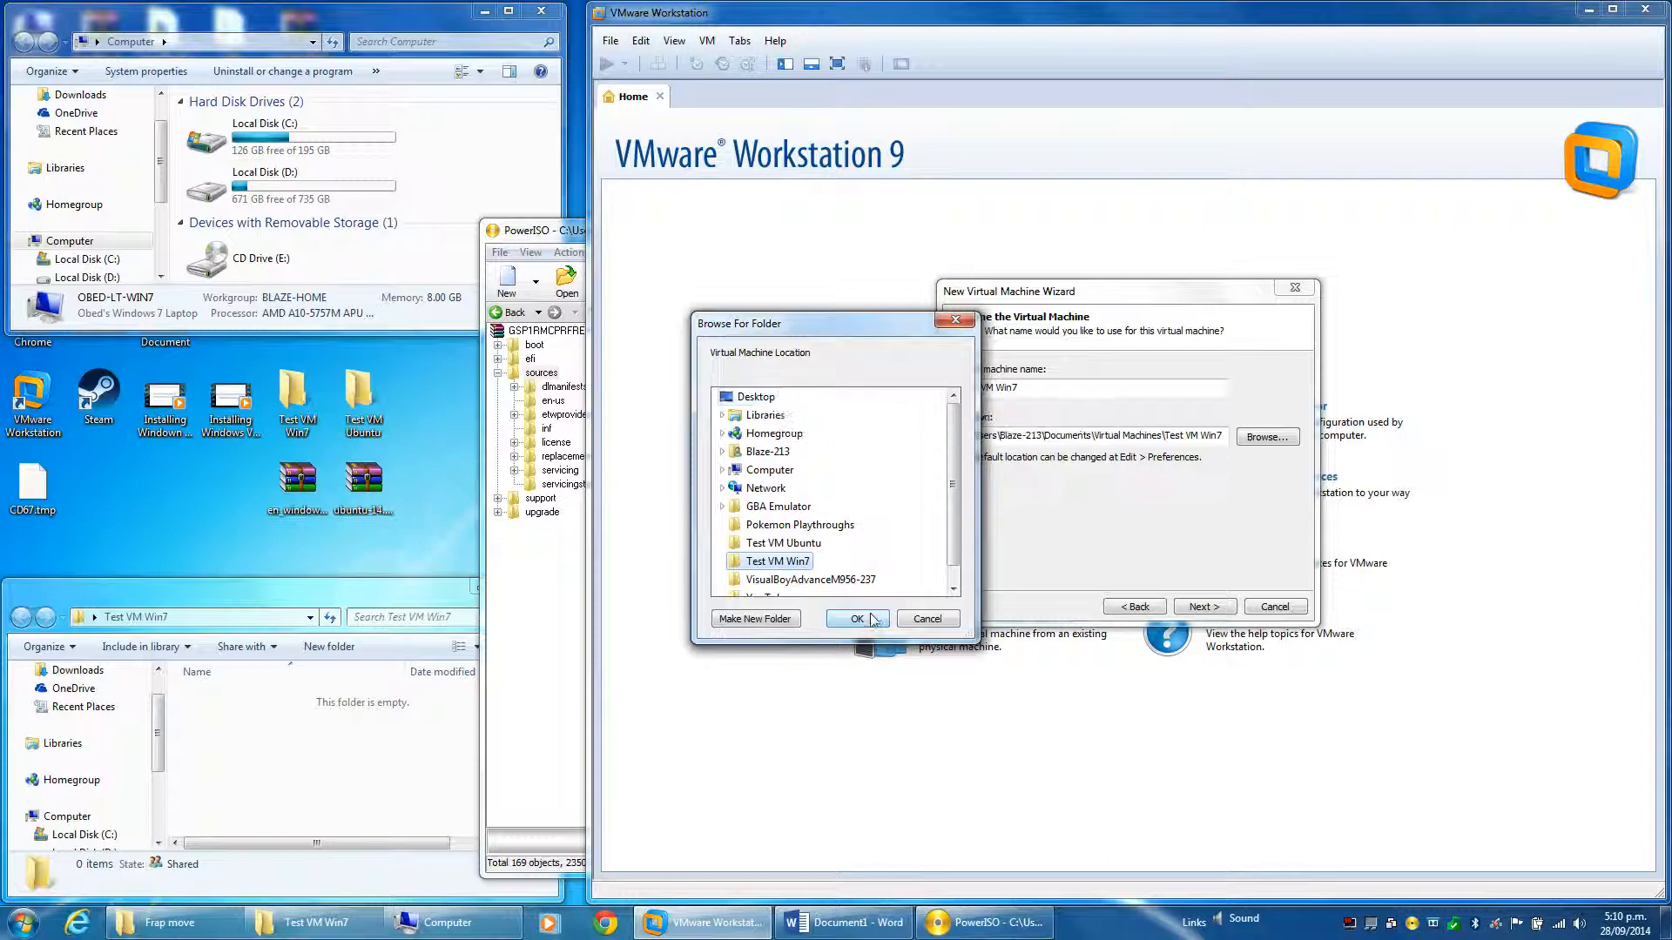
click(858, 619)
click(1202, 602)
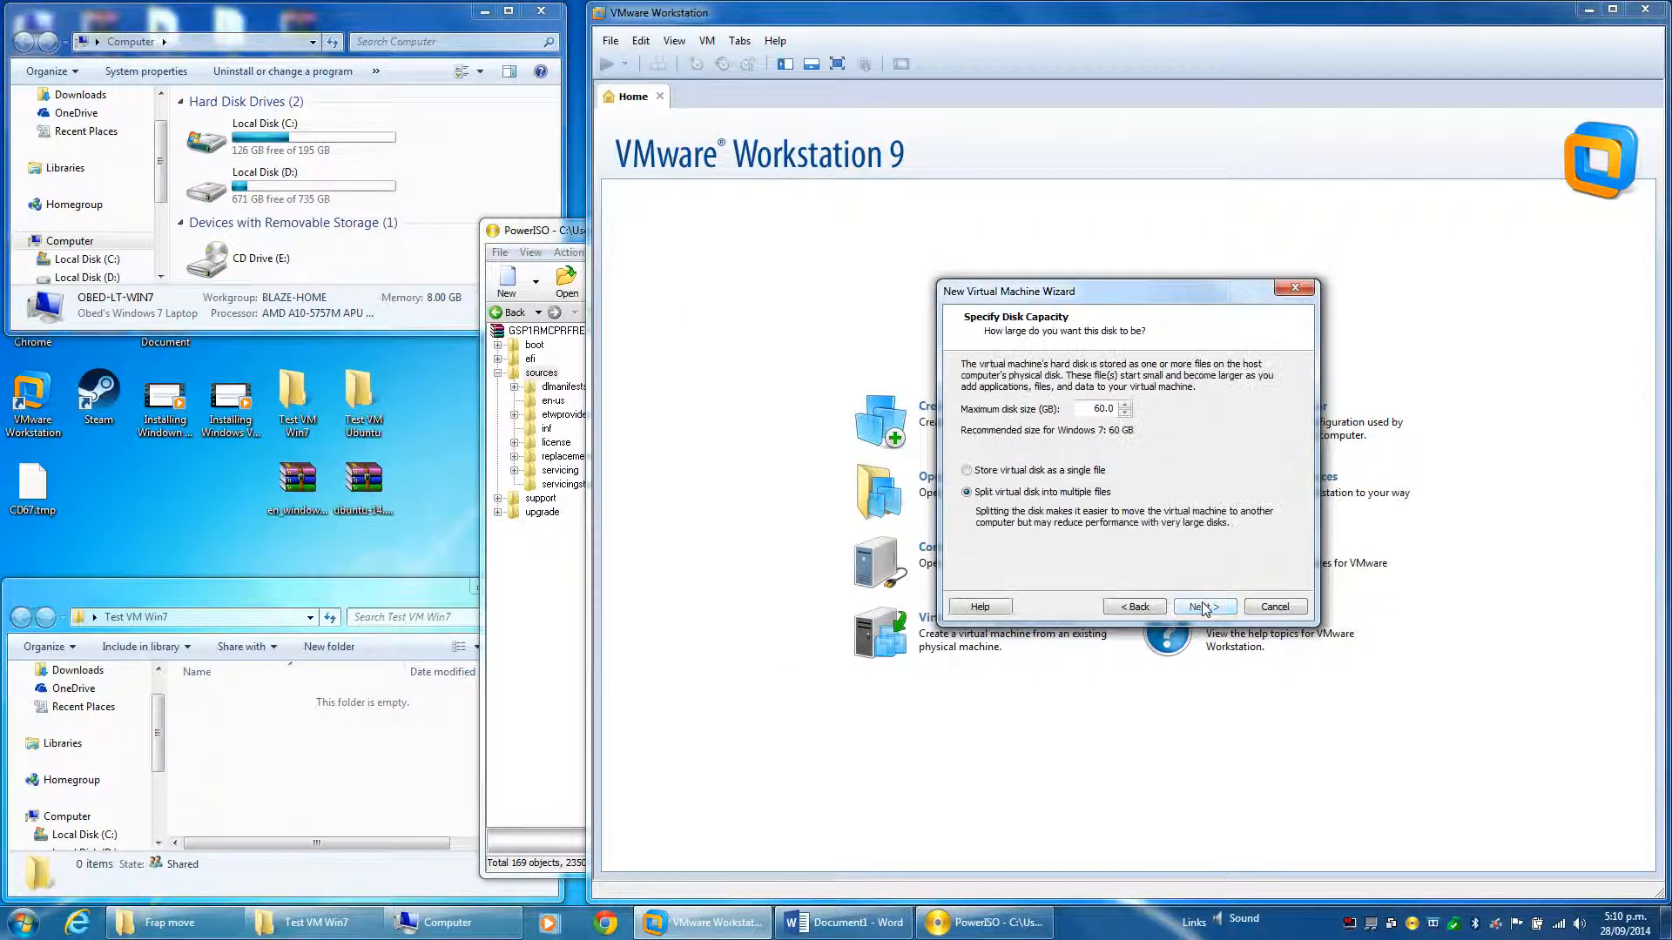
Step: Set the maximum disk size to 20 GB and store the virtual disk as a single file
drag(1090, 408, 1232, 412)
click(979, 472)
click(1204, 606)
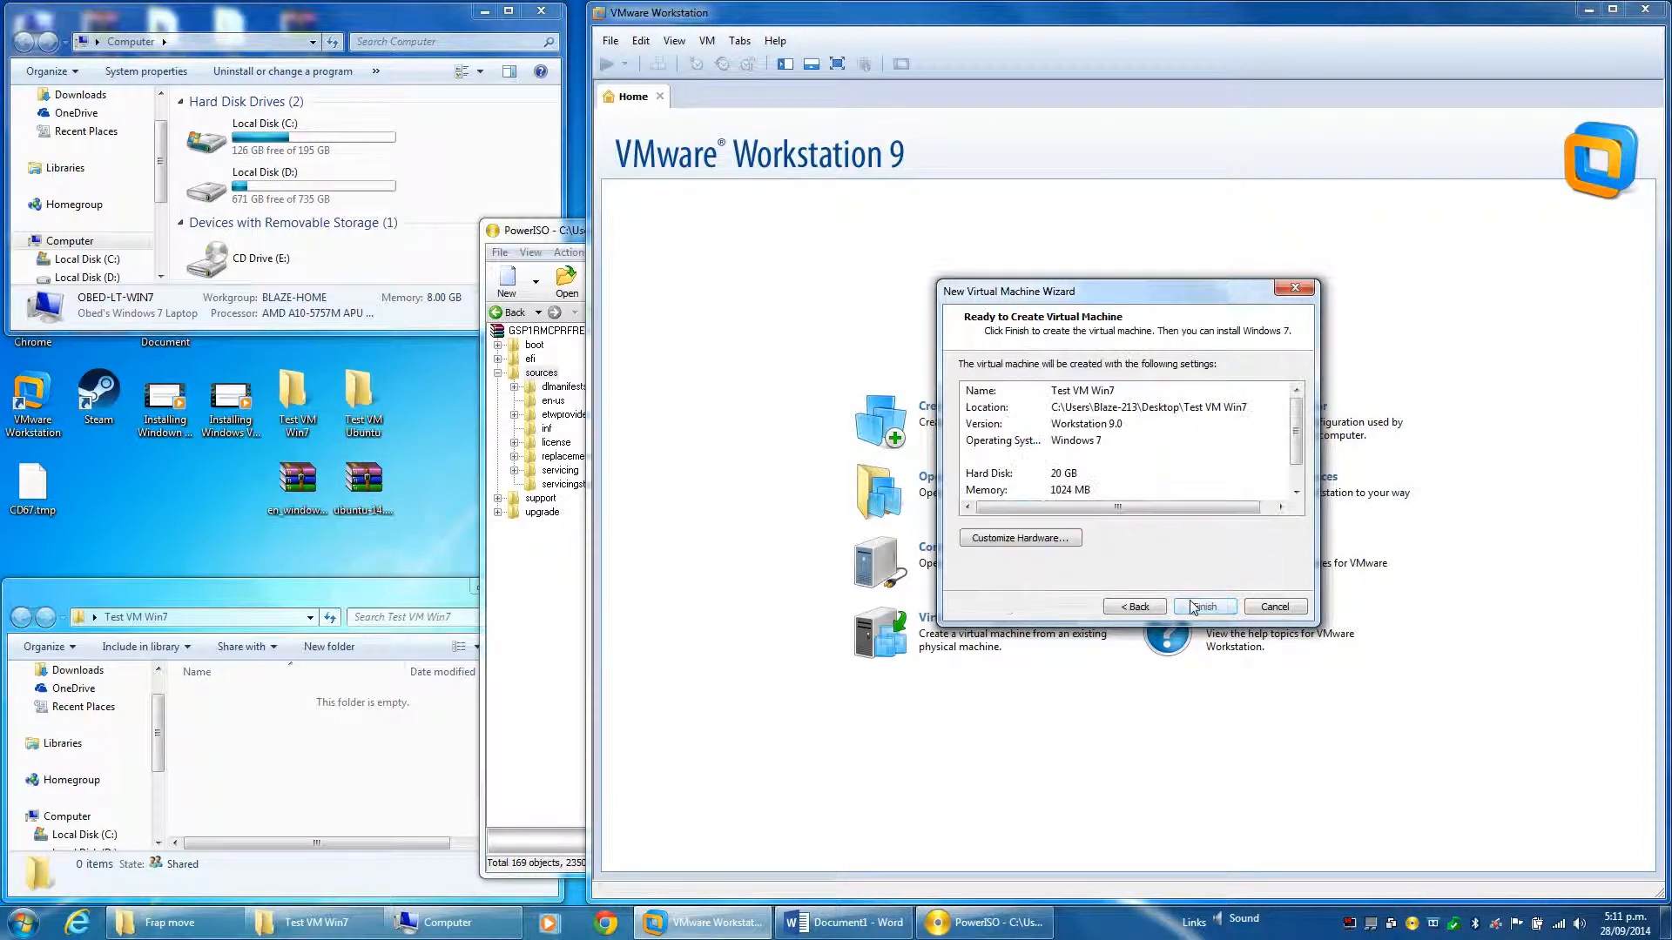
Step: Customize the virtual machine's hardware to 2 cores per processor and 2048 MB of memory
click(1007, 539)
click(928, 296)
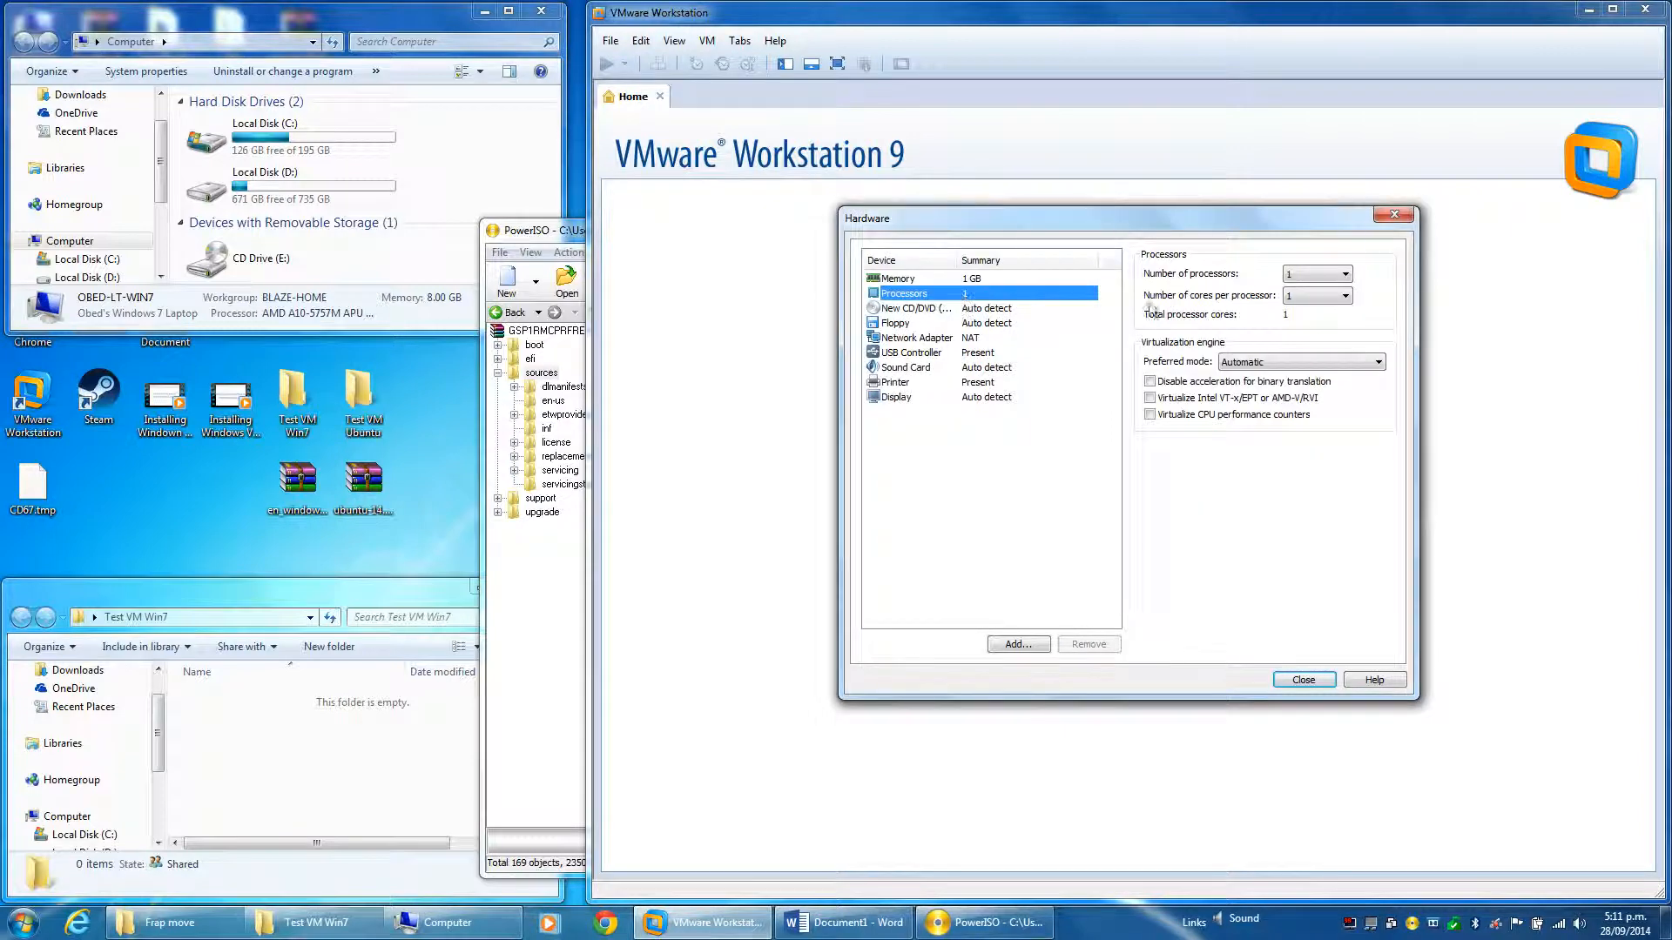
click(1328, 298)
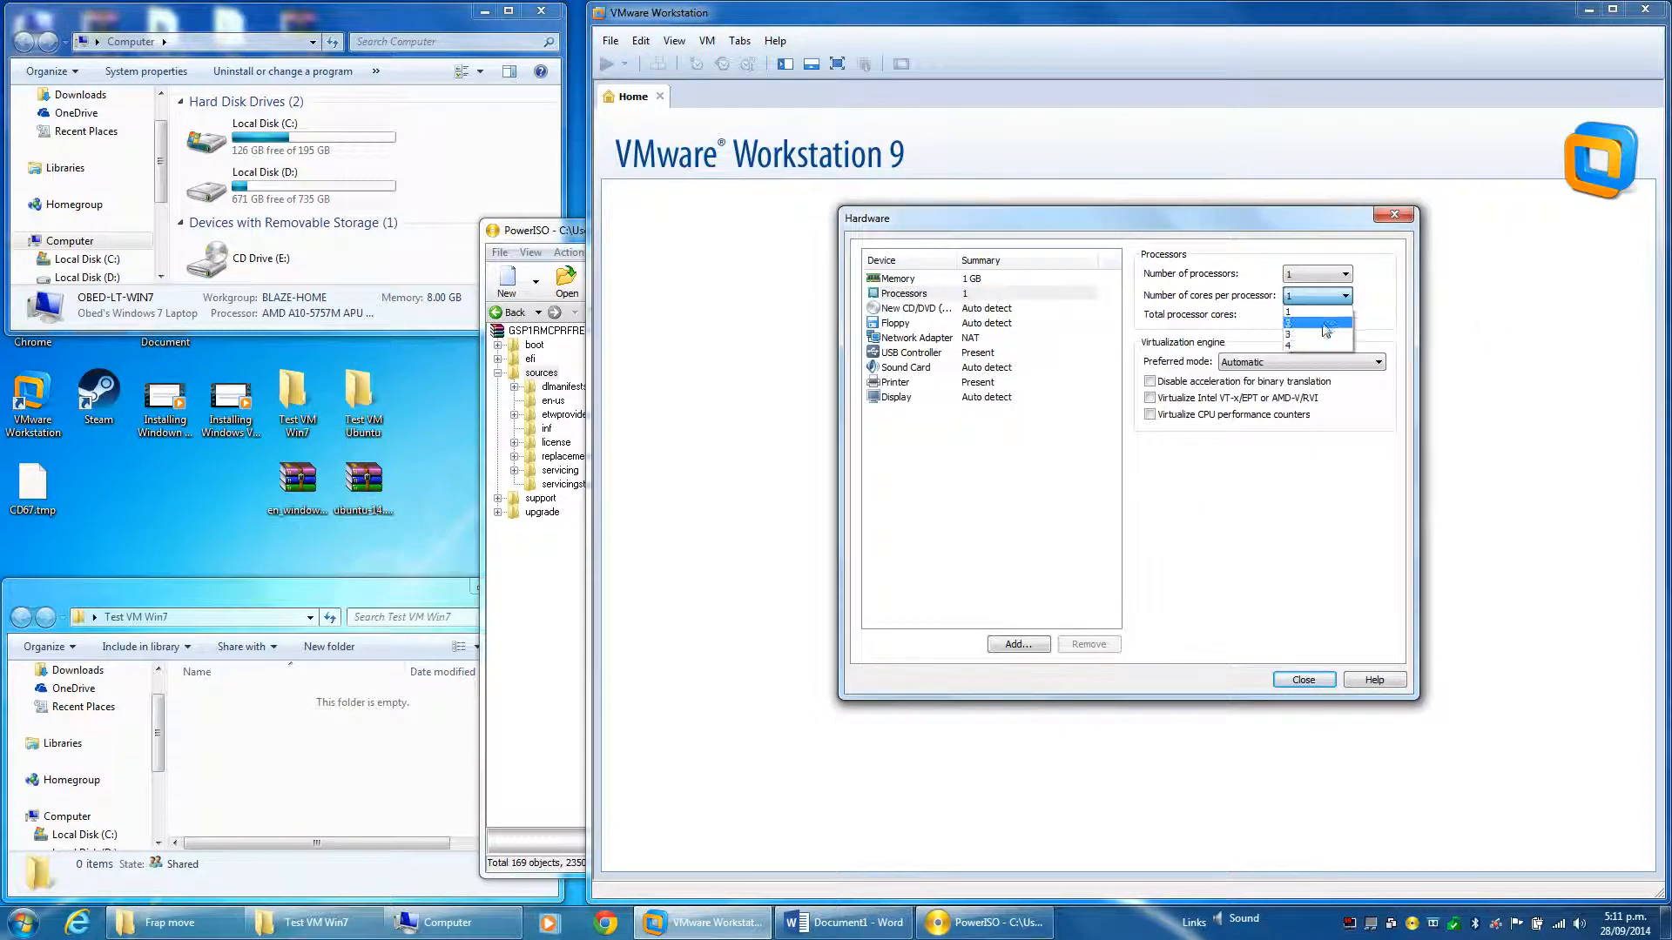
click(1325, 327)
click(987, 280)
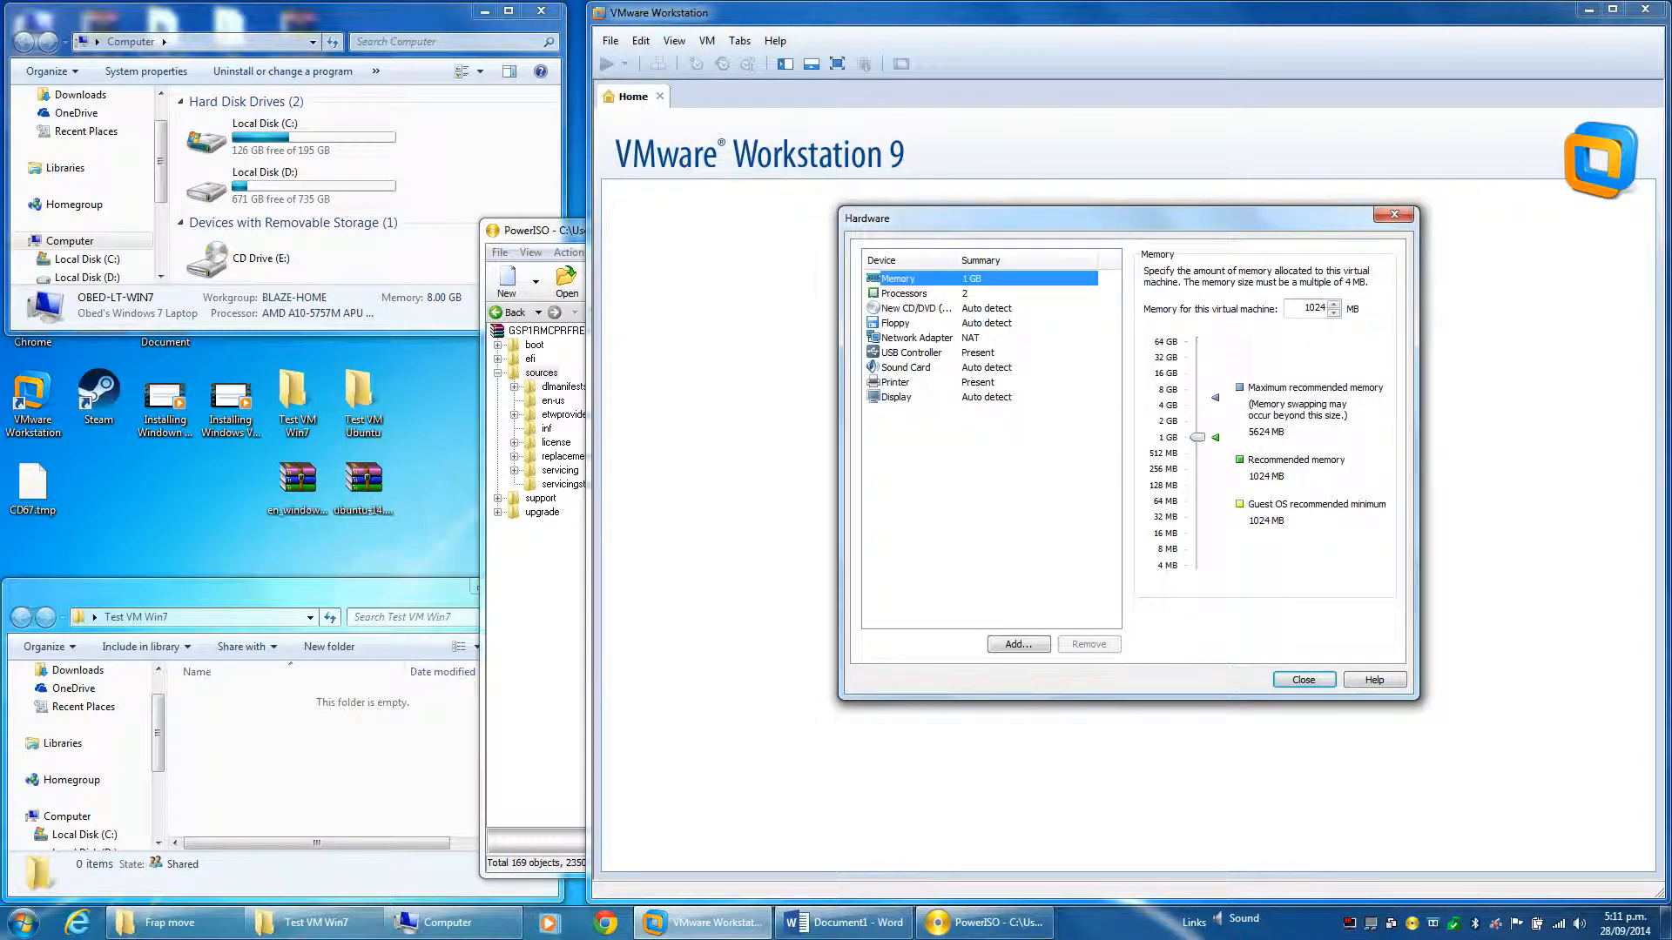
key(Tab)
text(20)
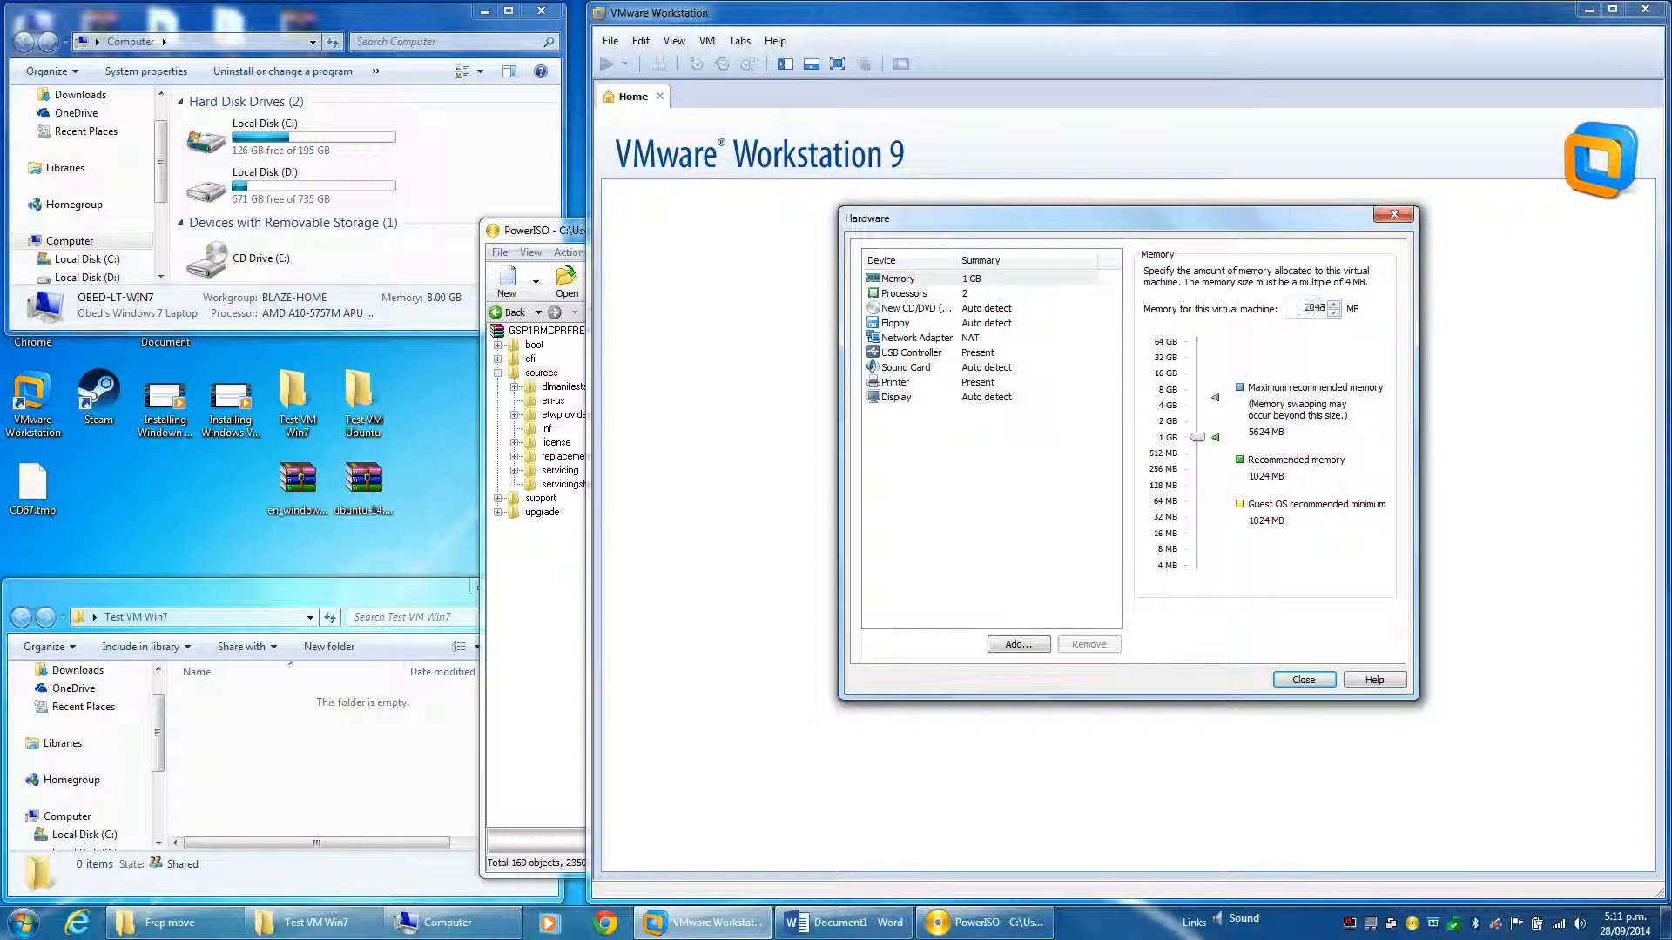
Step: Check the network adapter's connection settings, close the hardware configuration and finish creating the virtual machine
click(969, 339)
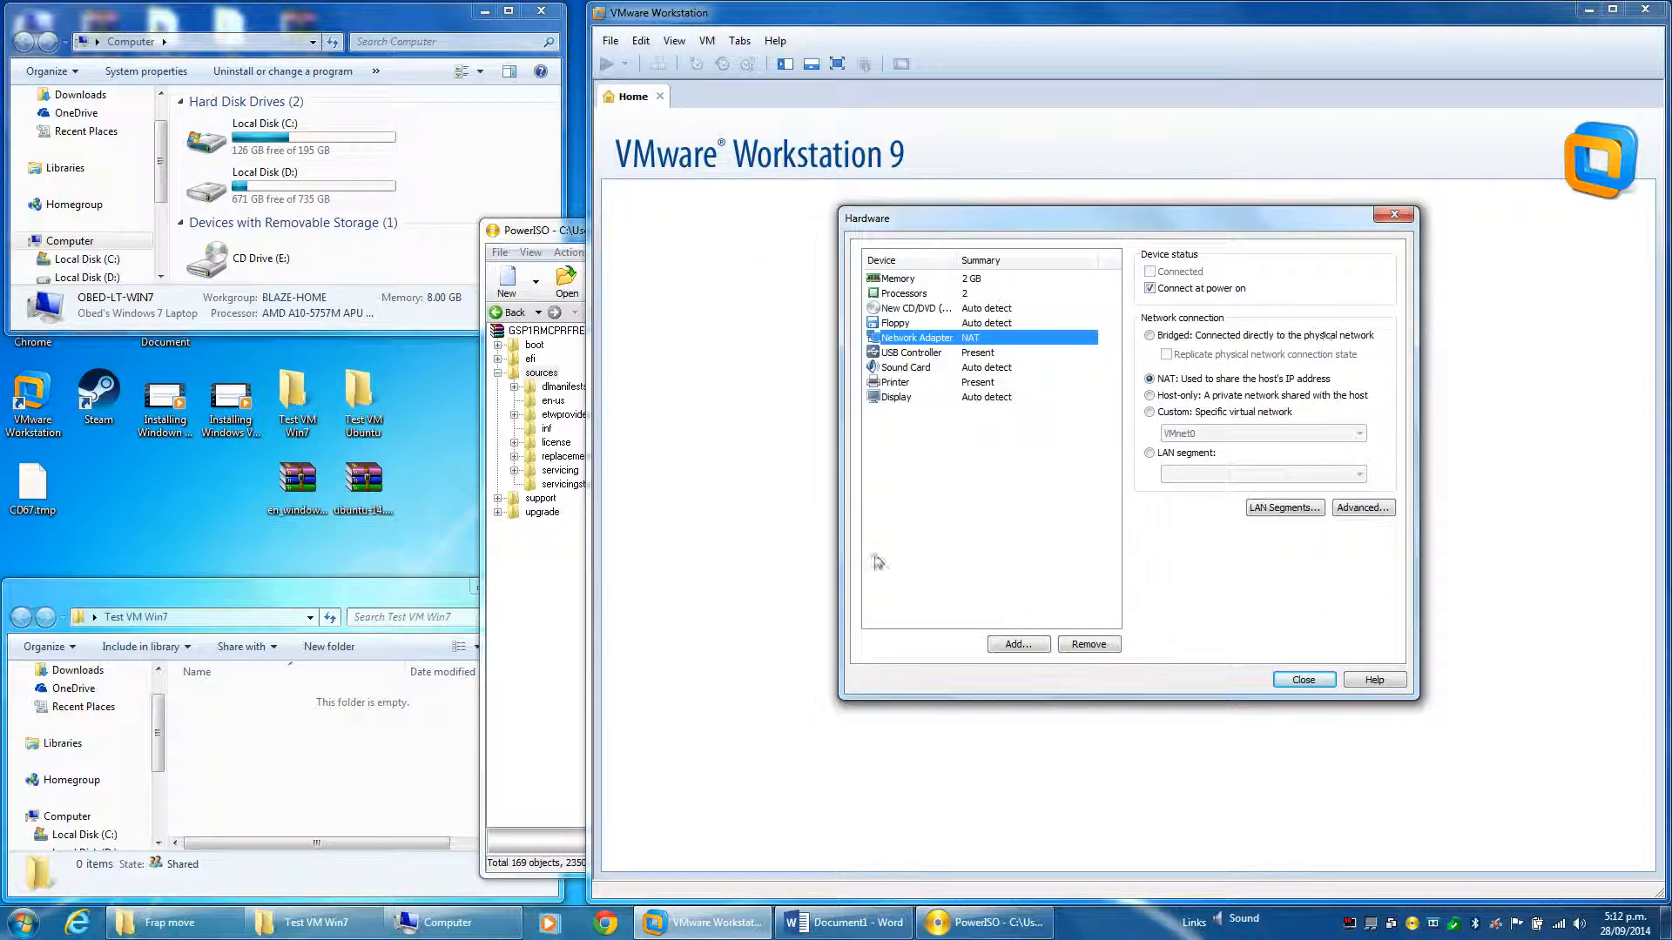
click(23, 923)
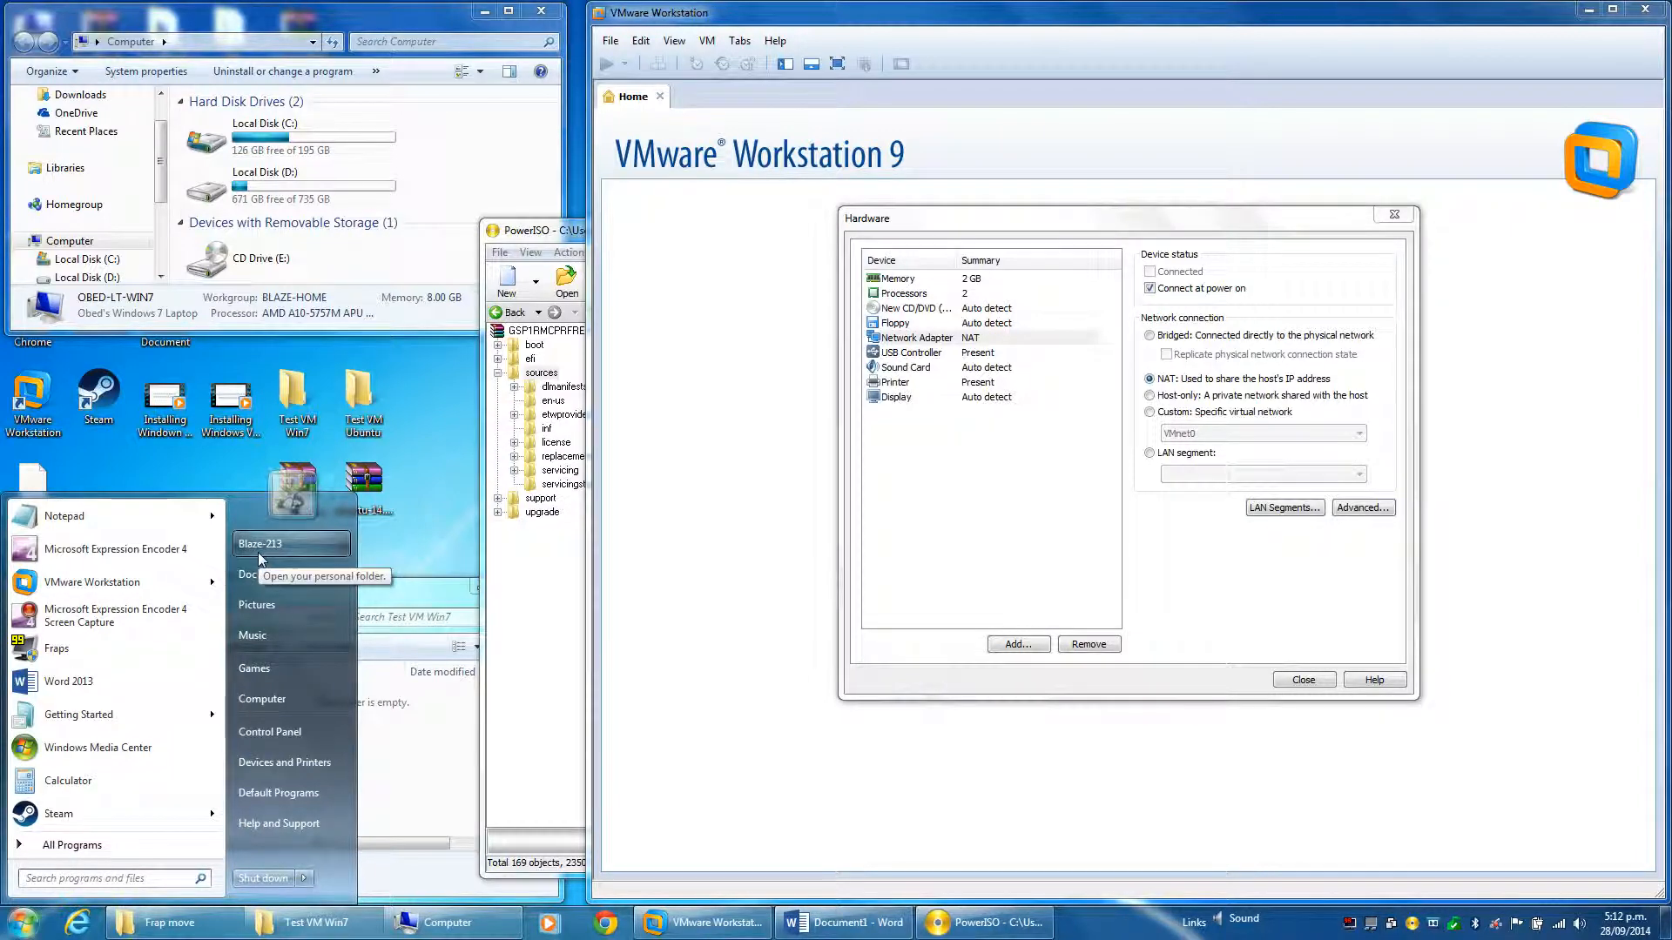
click(381, 536)
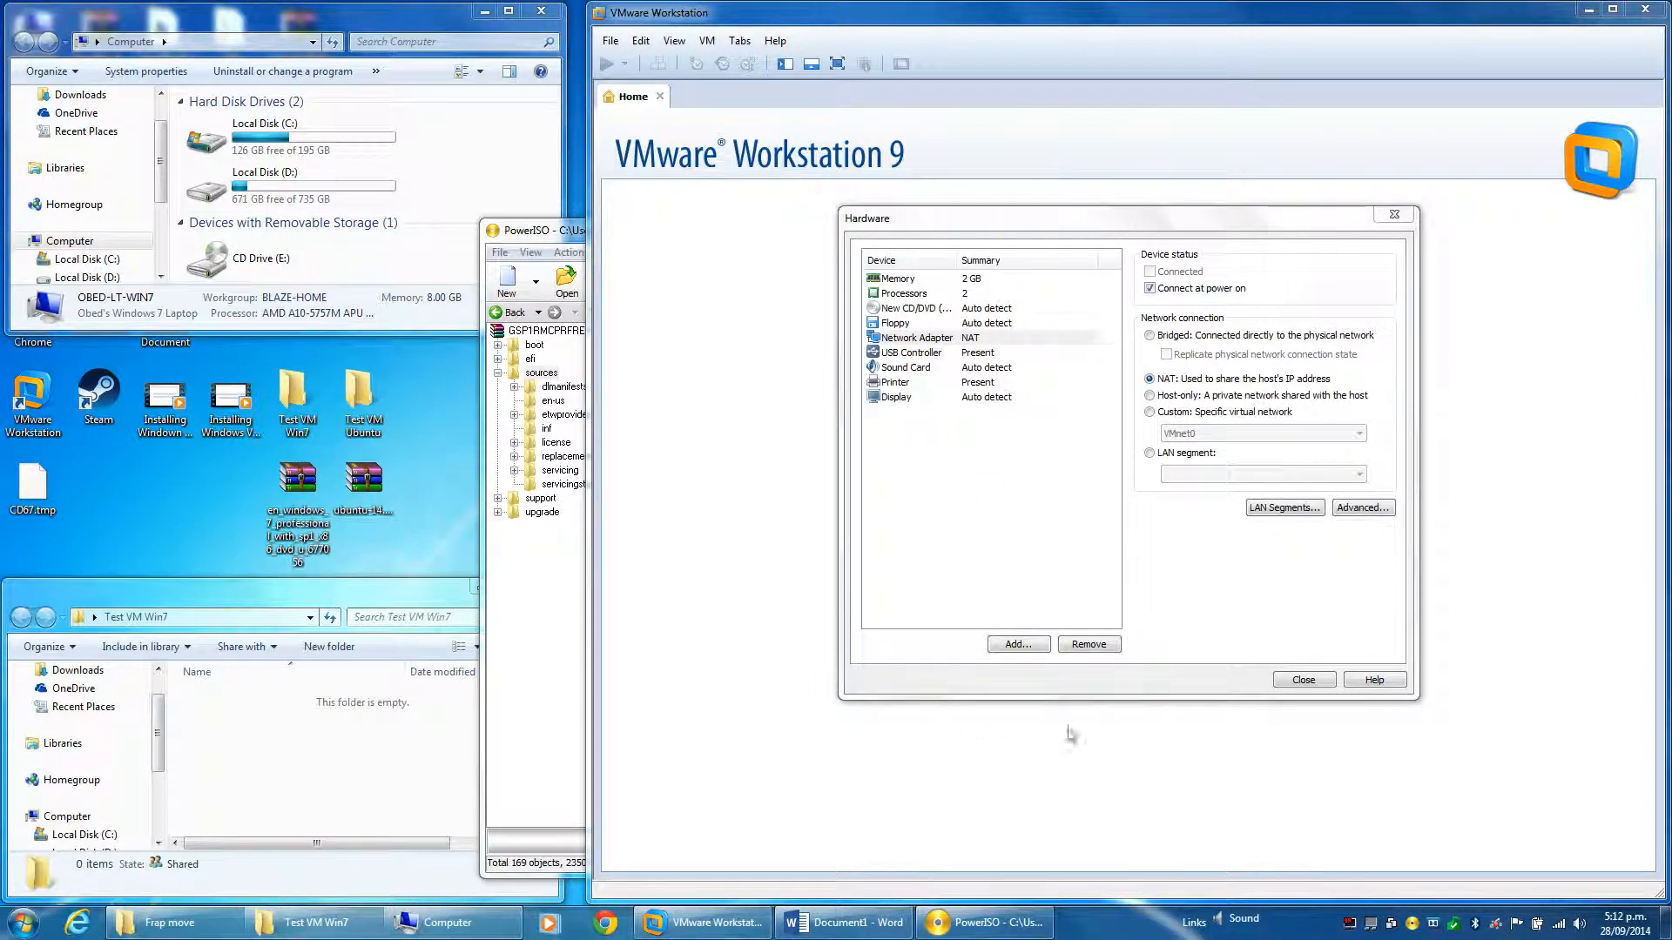
click(1298, 680)
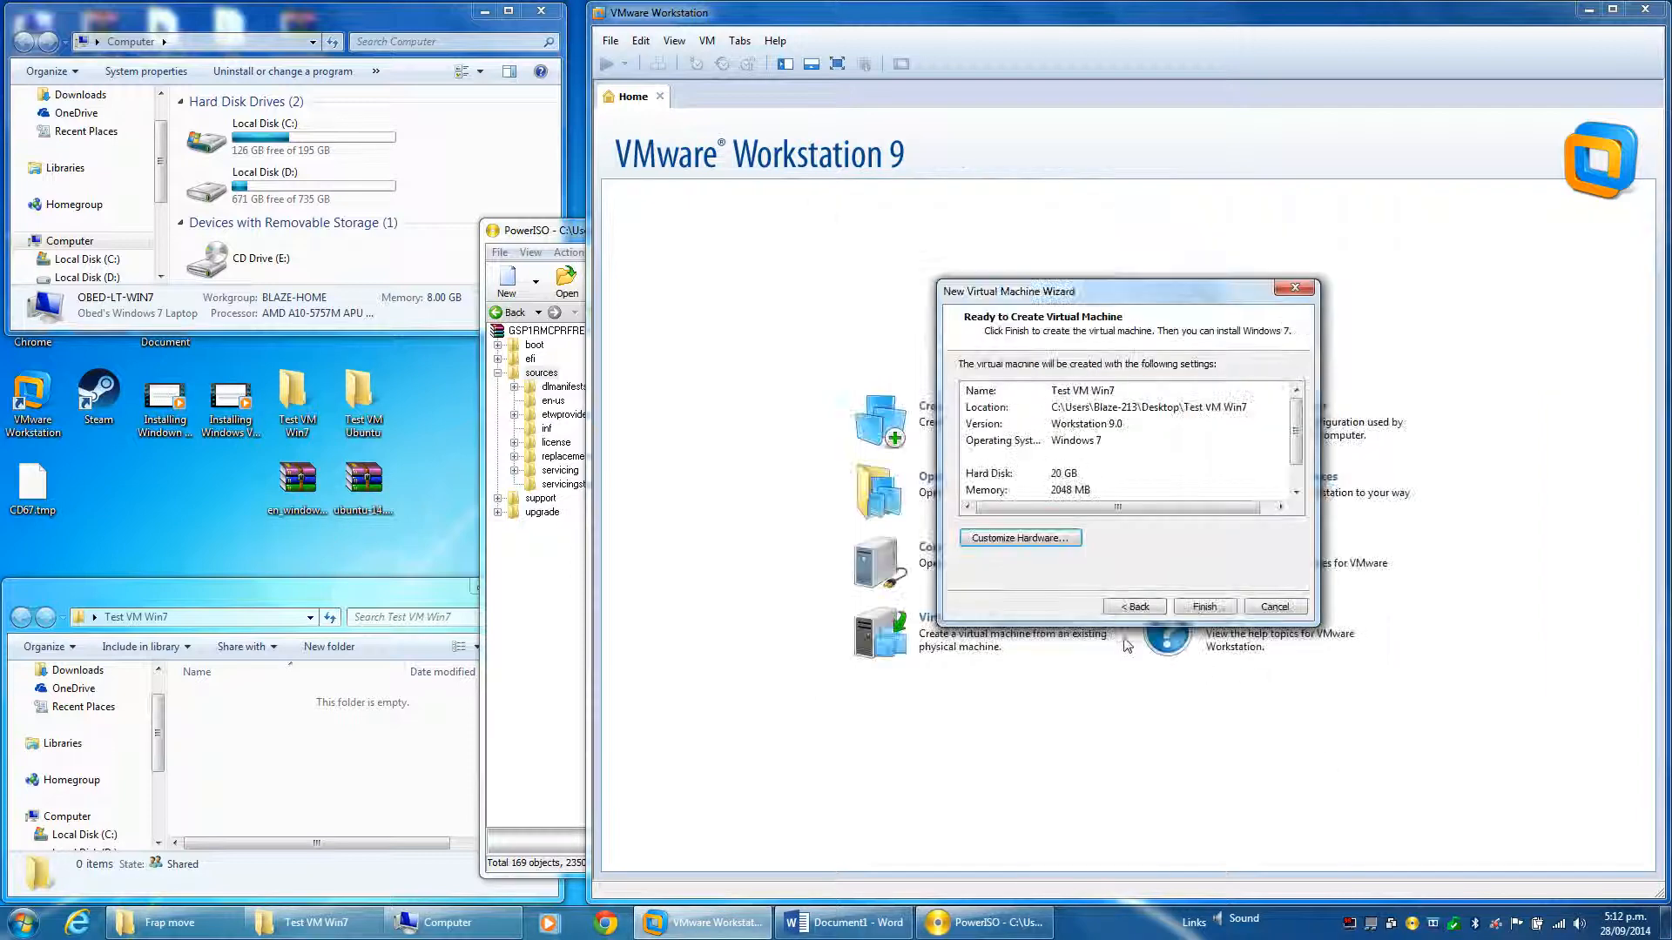
click(1197, 607)
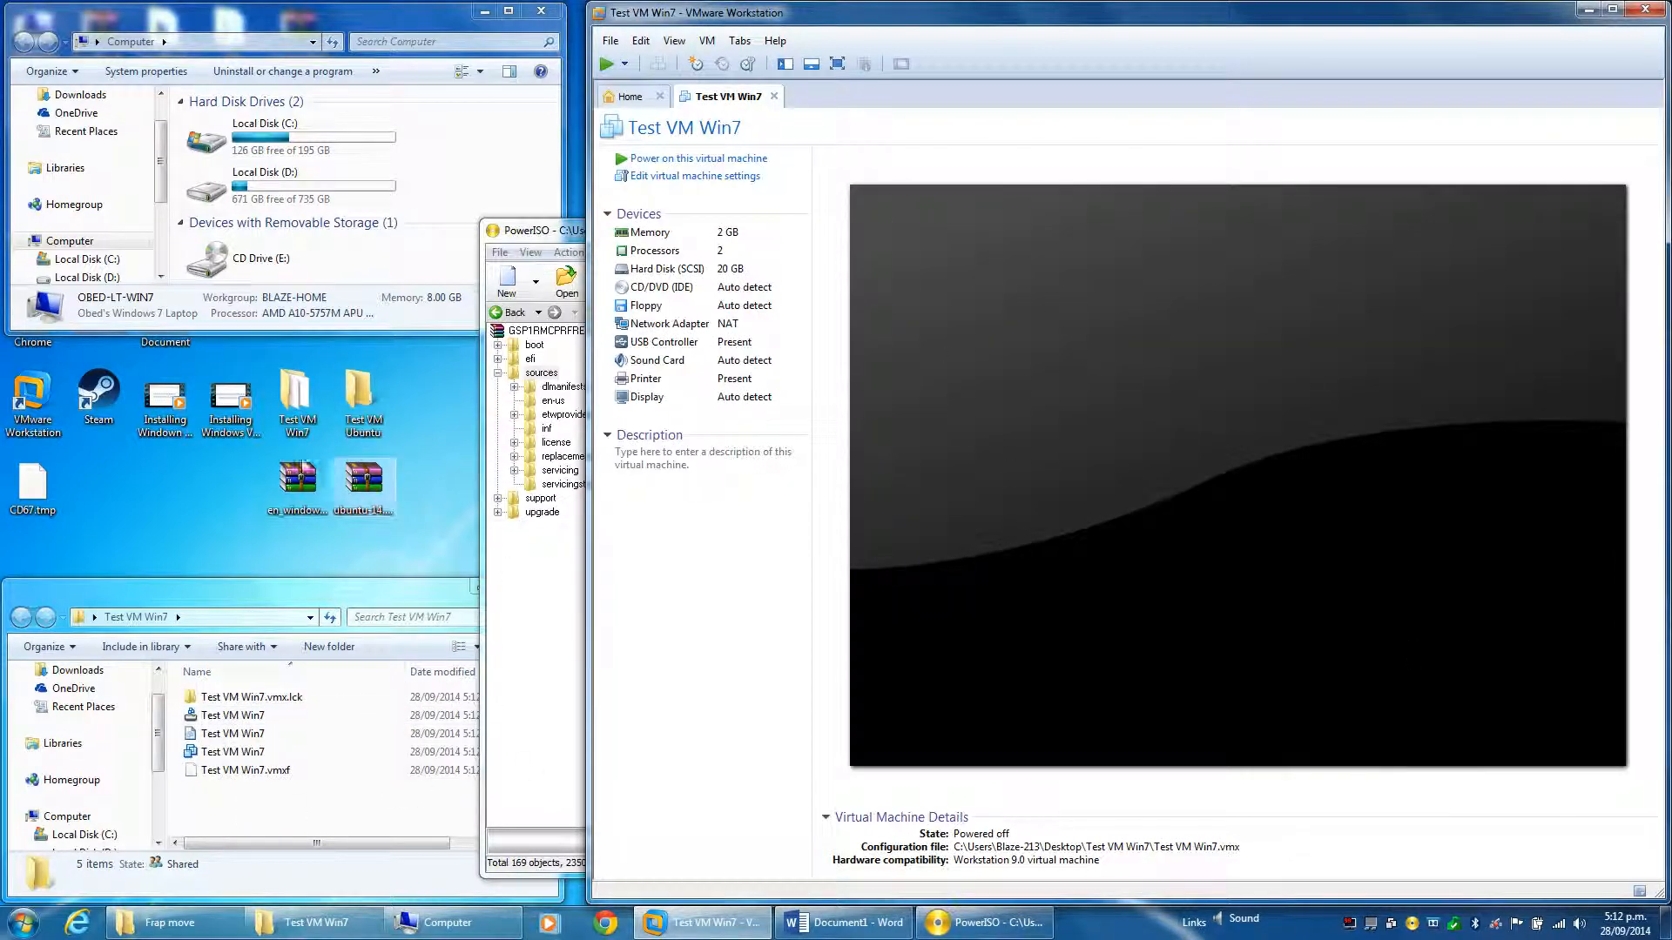
Step: Show the properties of the desktop's Test VM Win7 folder and move the properties window over the Computer window
click(296, 425)
right_click(296, 425)
click(357, 799)
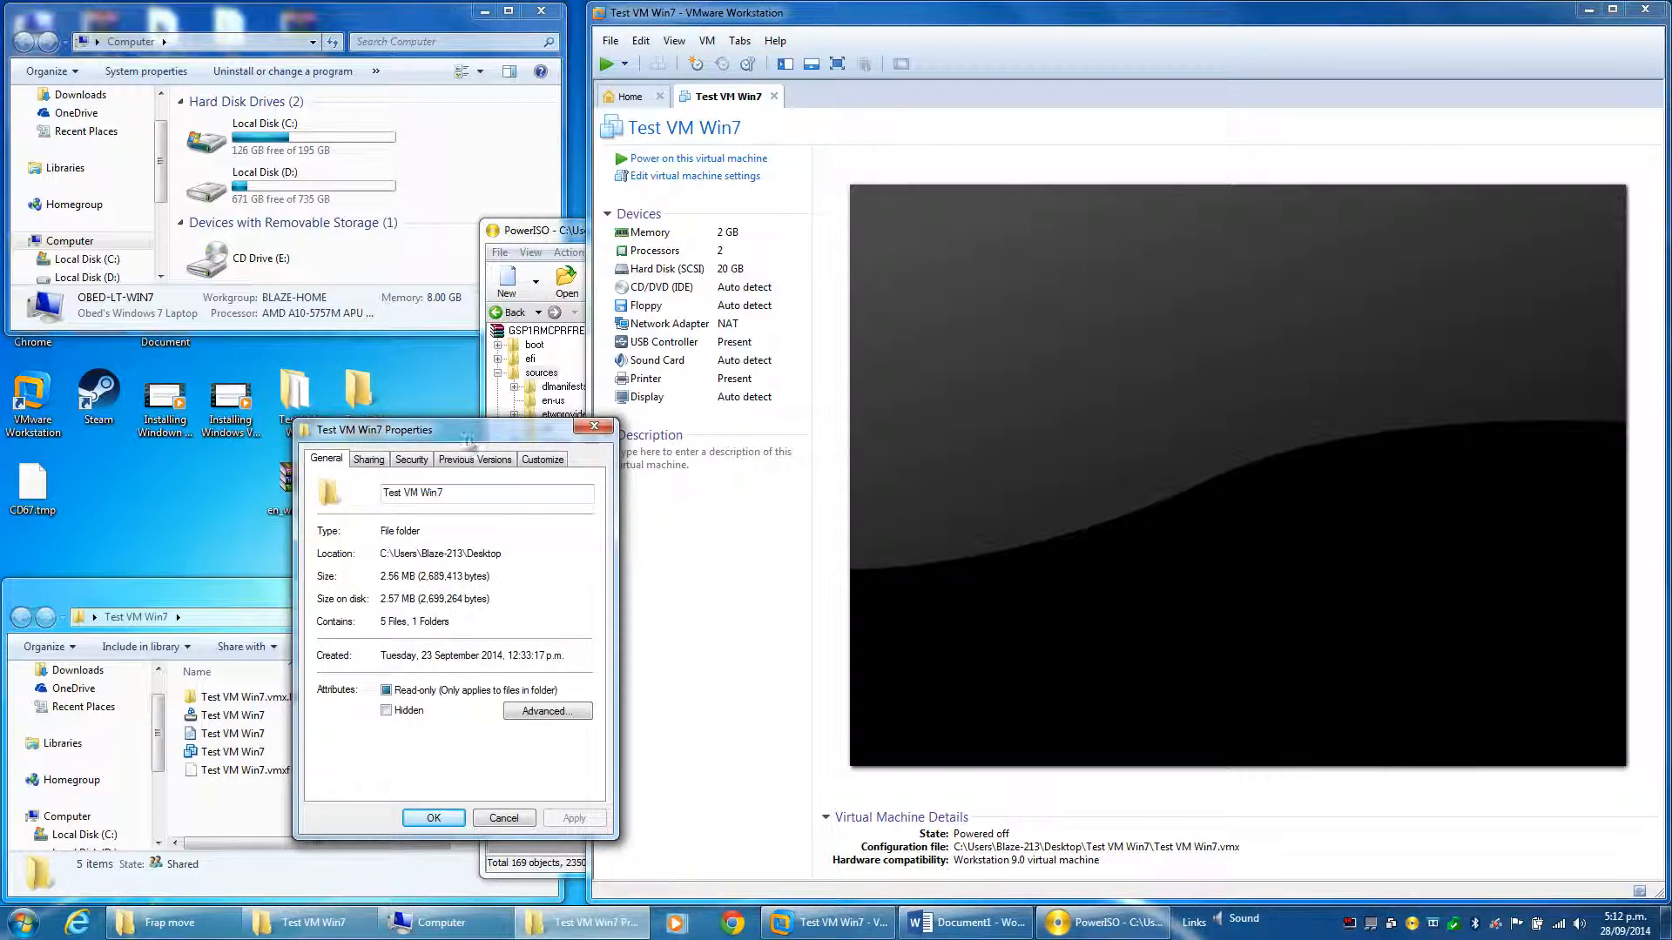
drag(468, 441, 275, 119)
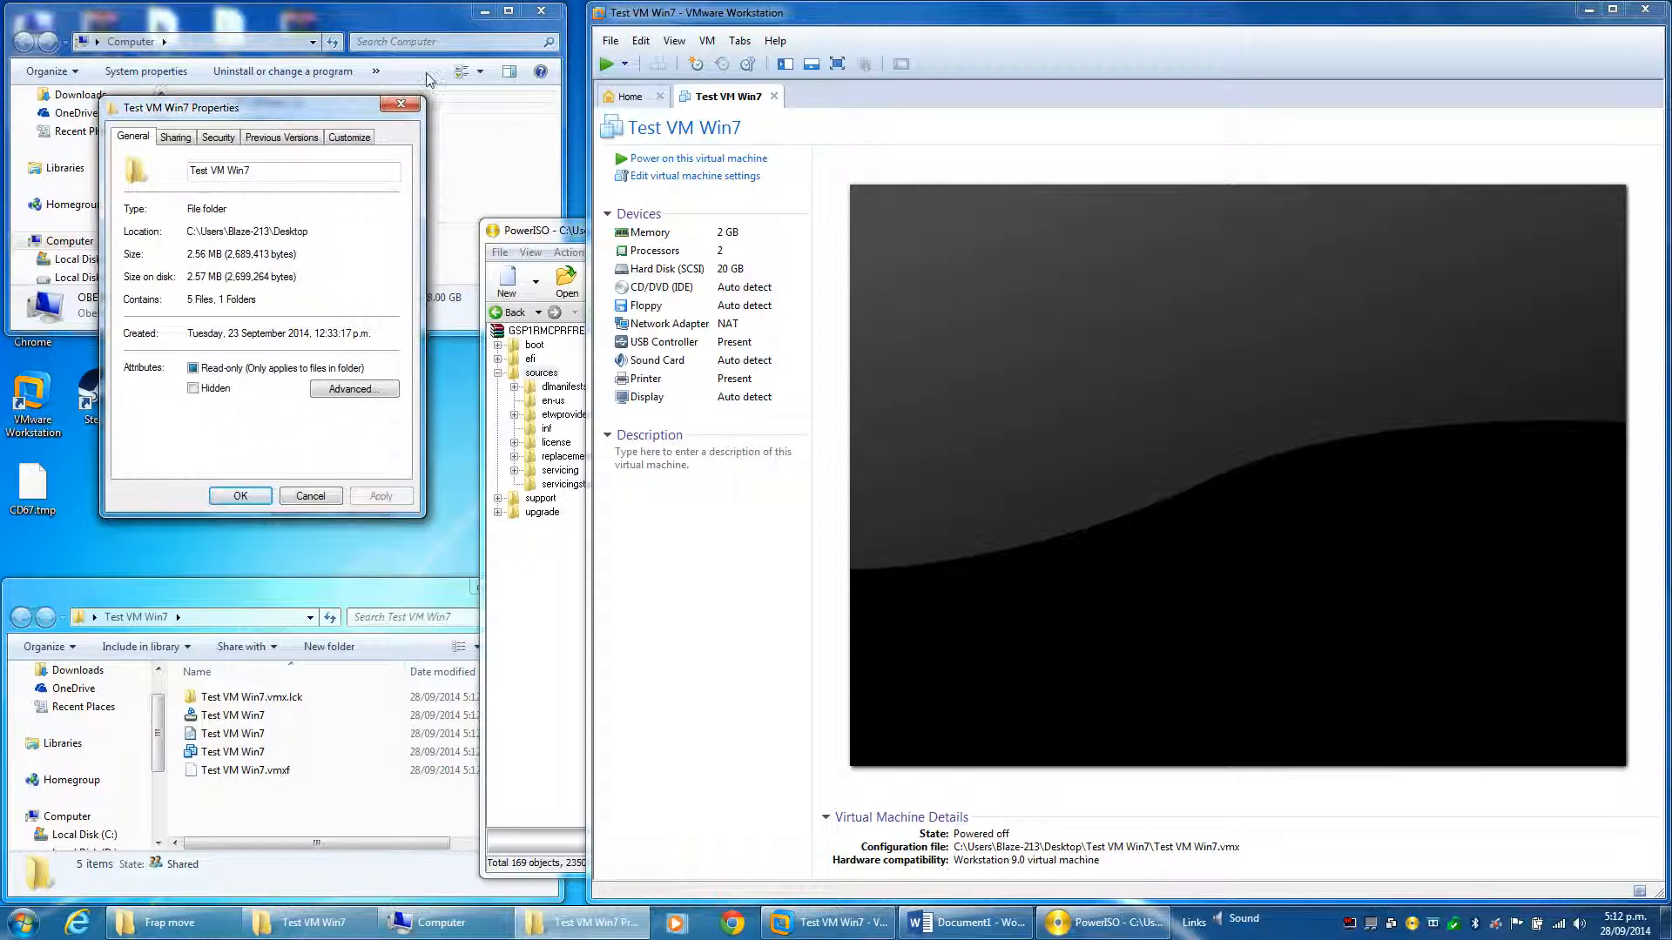
Step: Close the Computer window and bring up the Frap move folder window
click(541, 11)
click(170, 923)
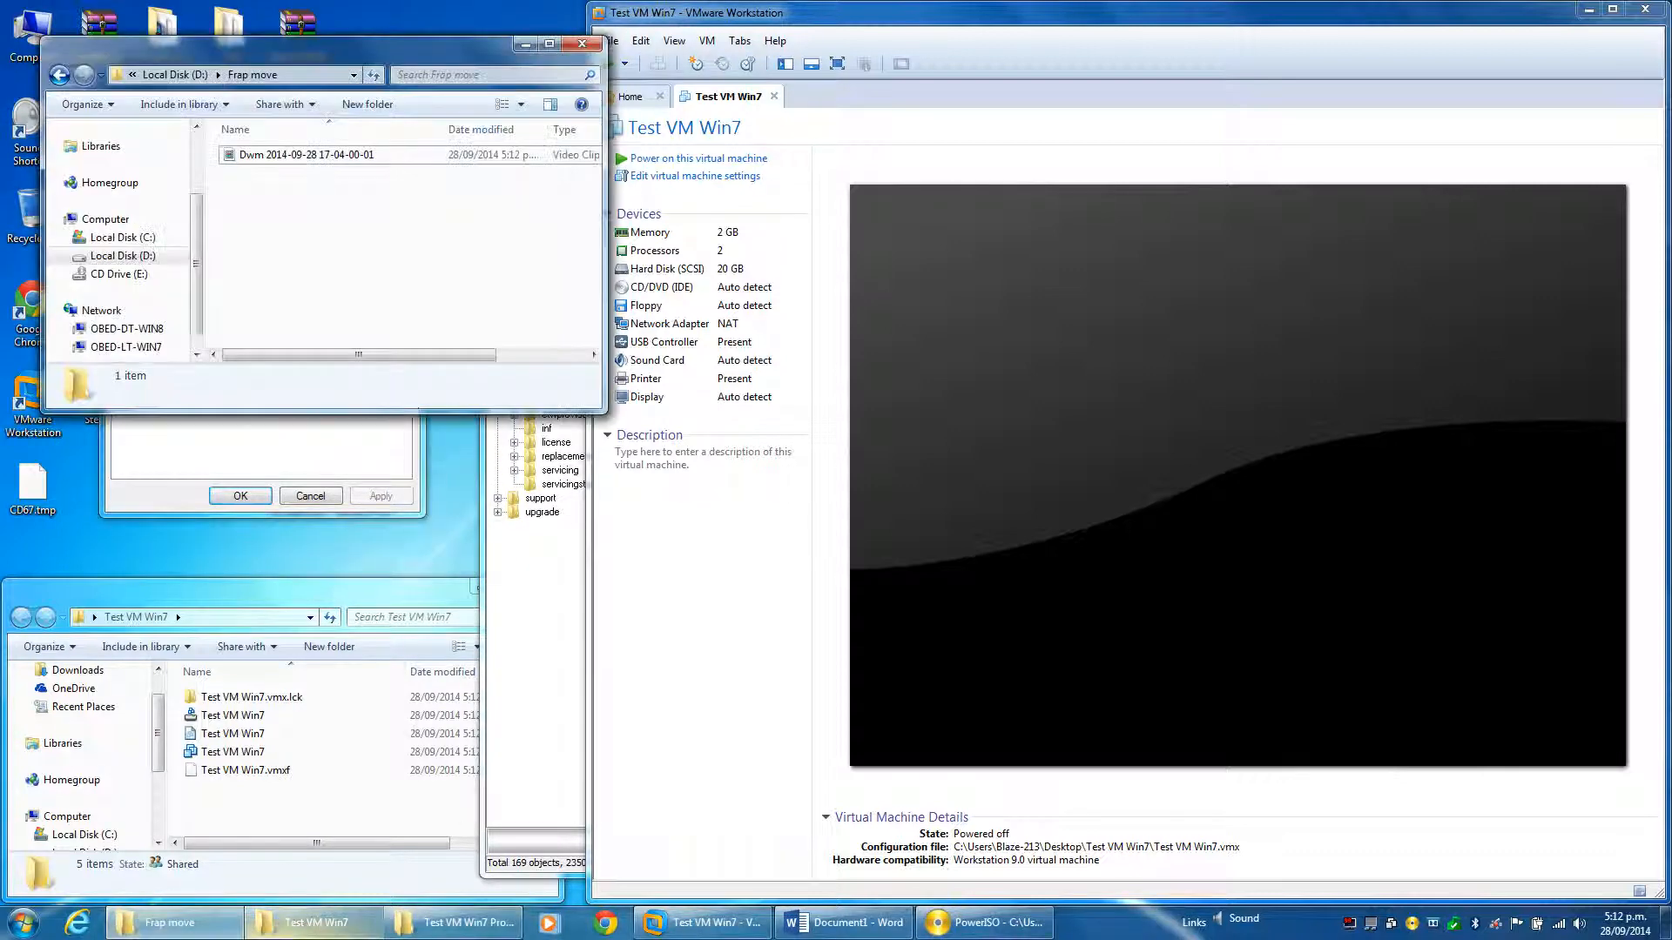
Step: Arrange the Frap move, Test VM Win7 Properties and Test VM Win7 folder windows beside VMware Workstation, with the properties window over Frap move
click(334, 451)
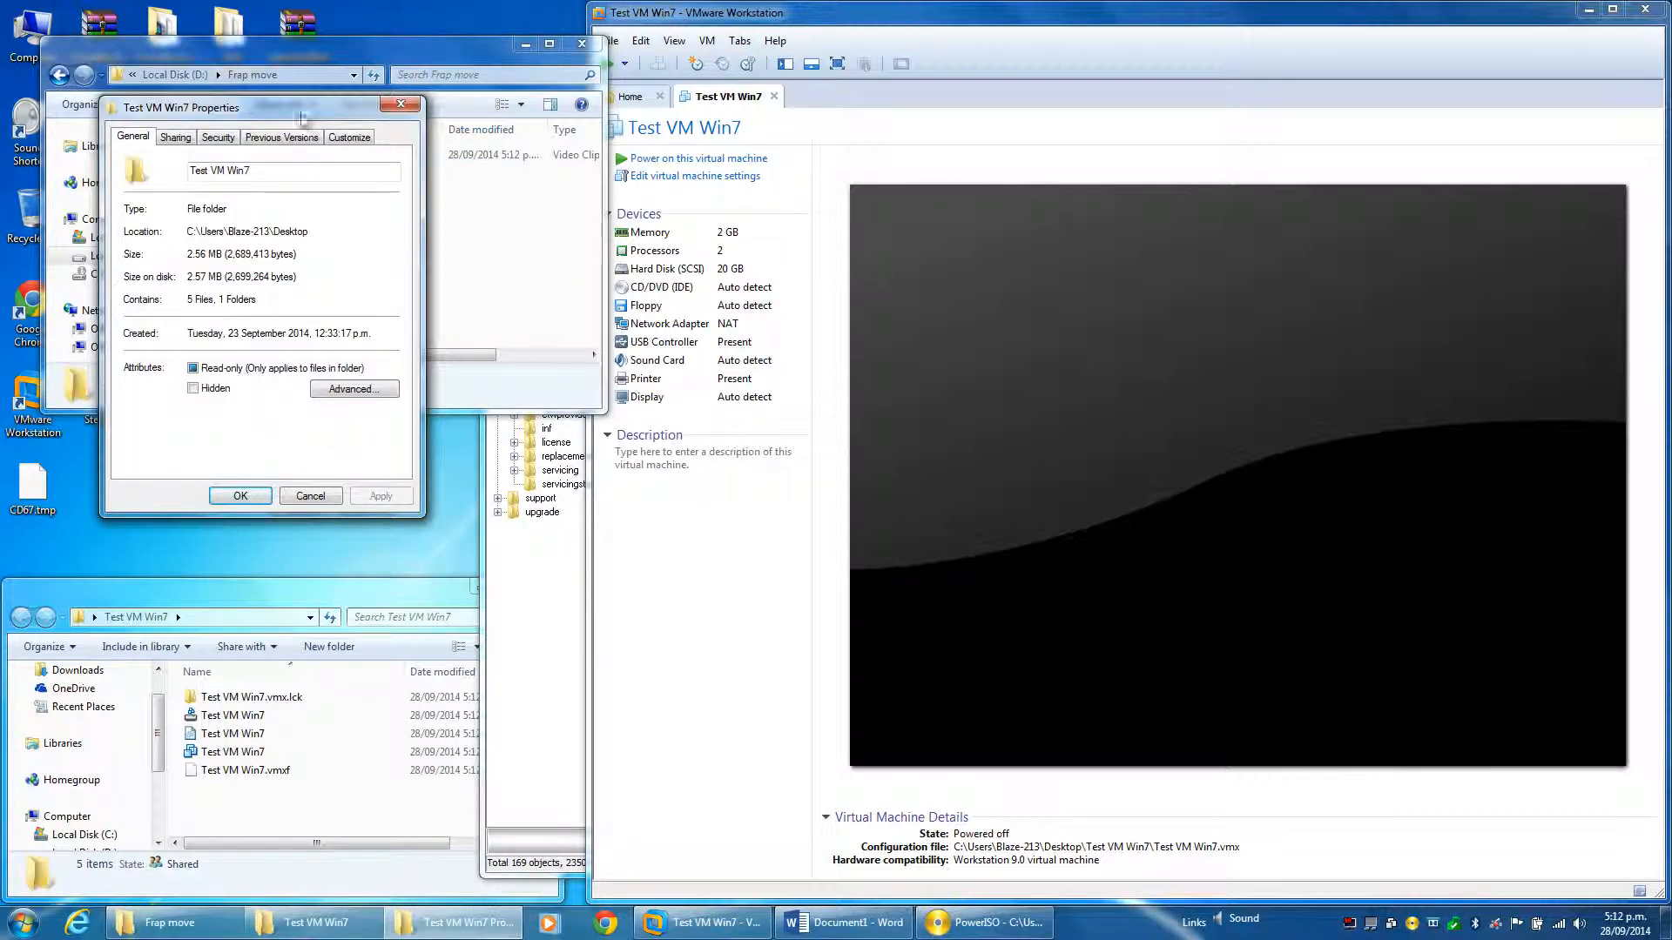
drag(310, 117, 257, 117)
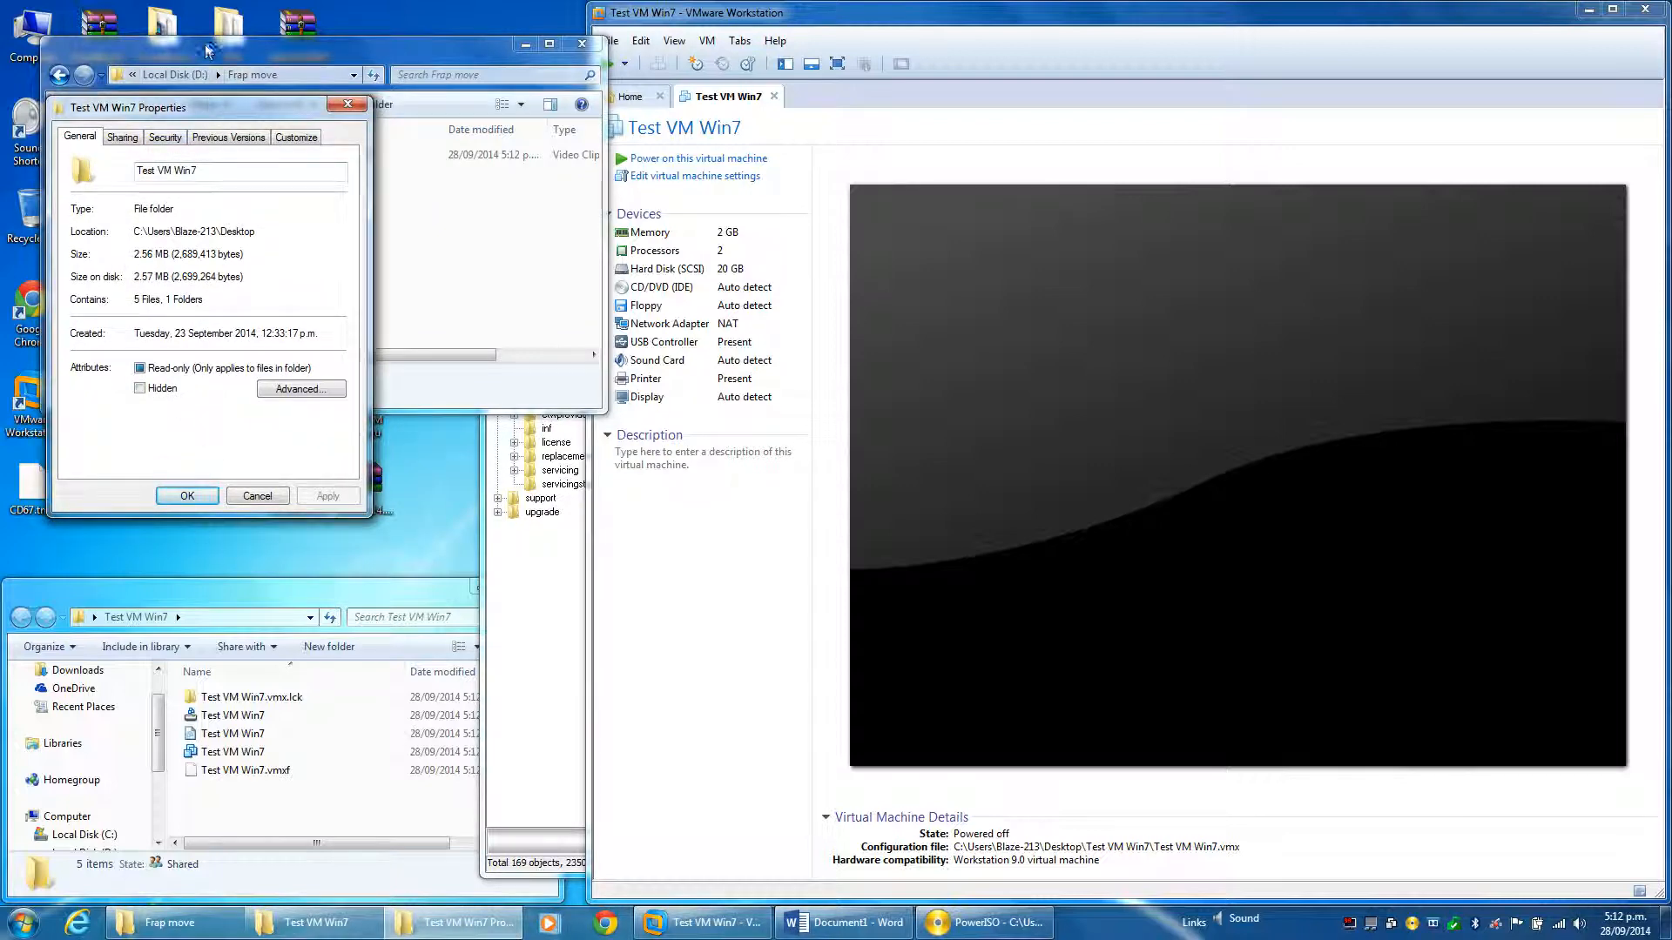
drag(208, 112, 169, 128)
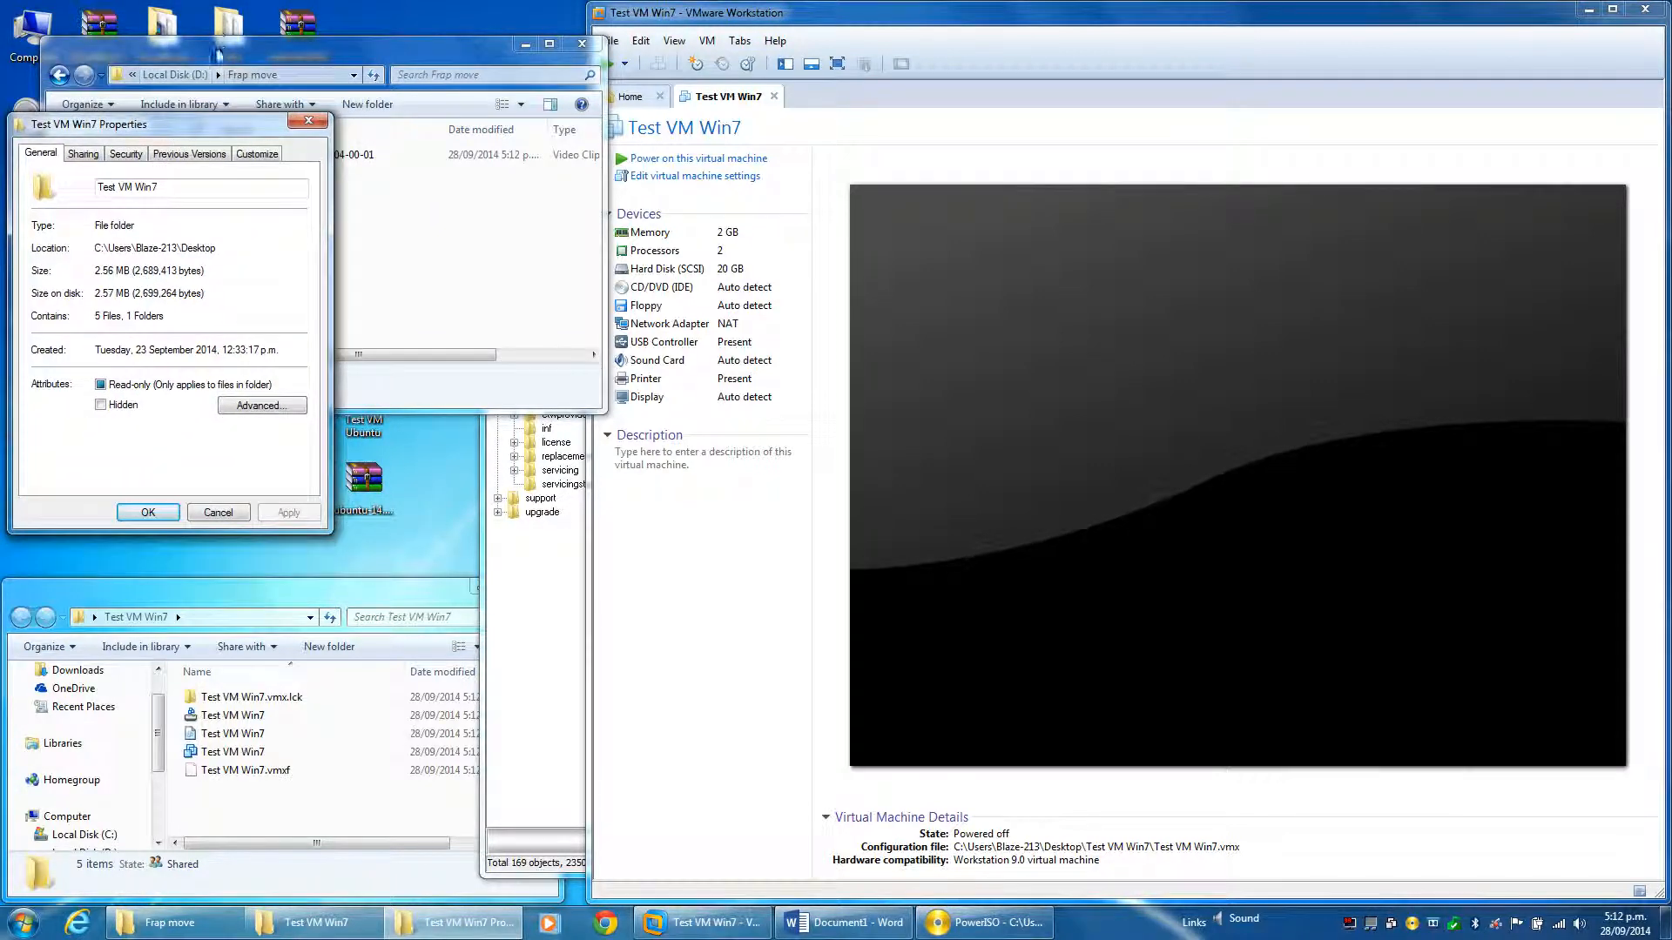
drag(216, 49, 183, 19)
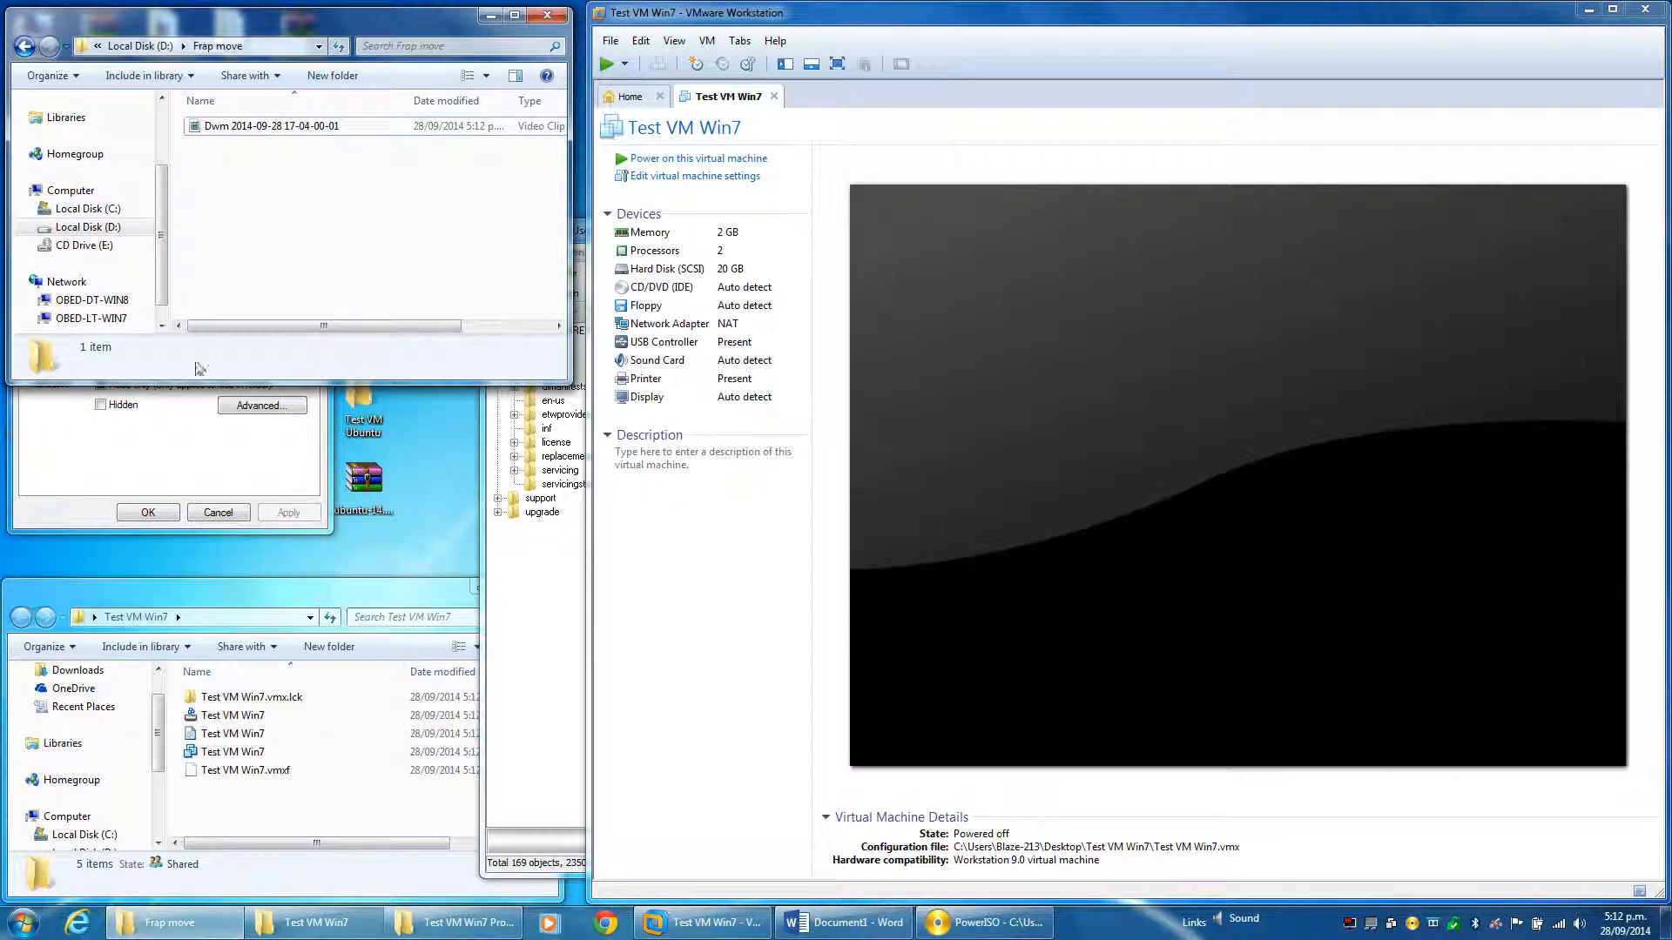
click(179, 458)
drag(199, 133, 212, 24)
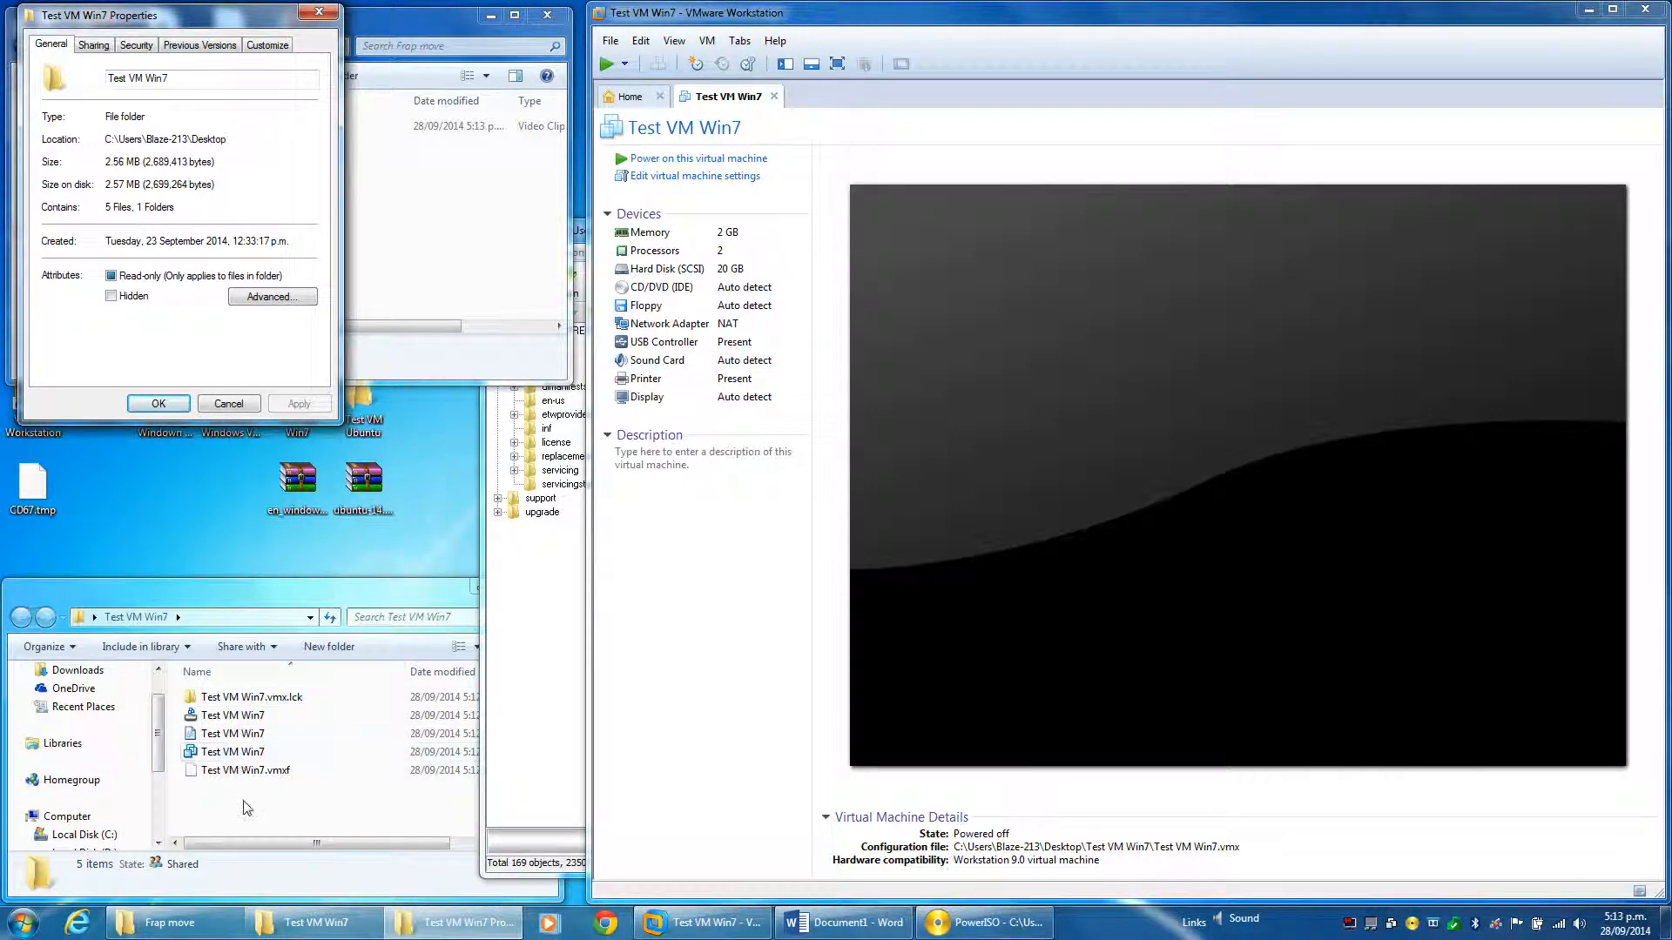
drag(286, 583, 288, 494)
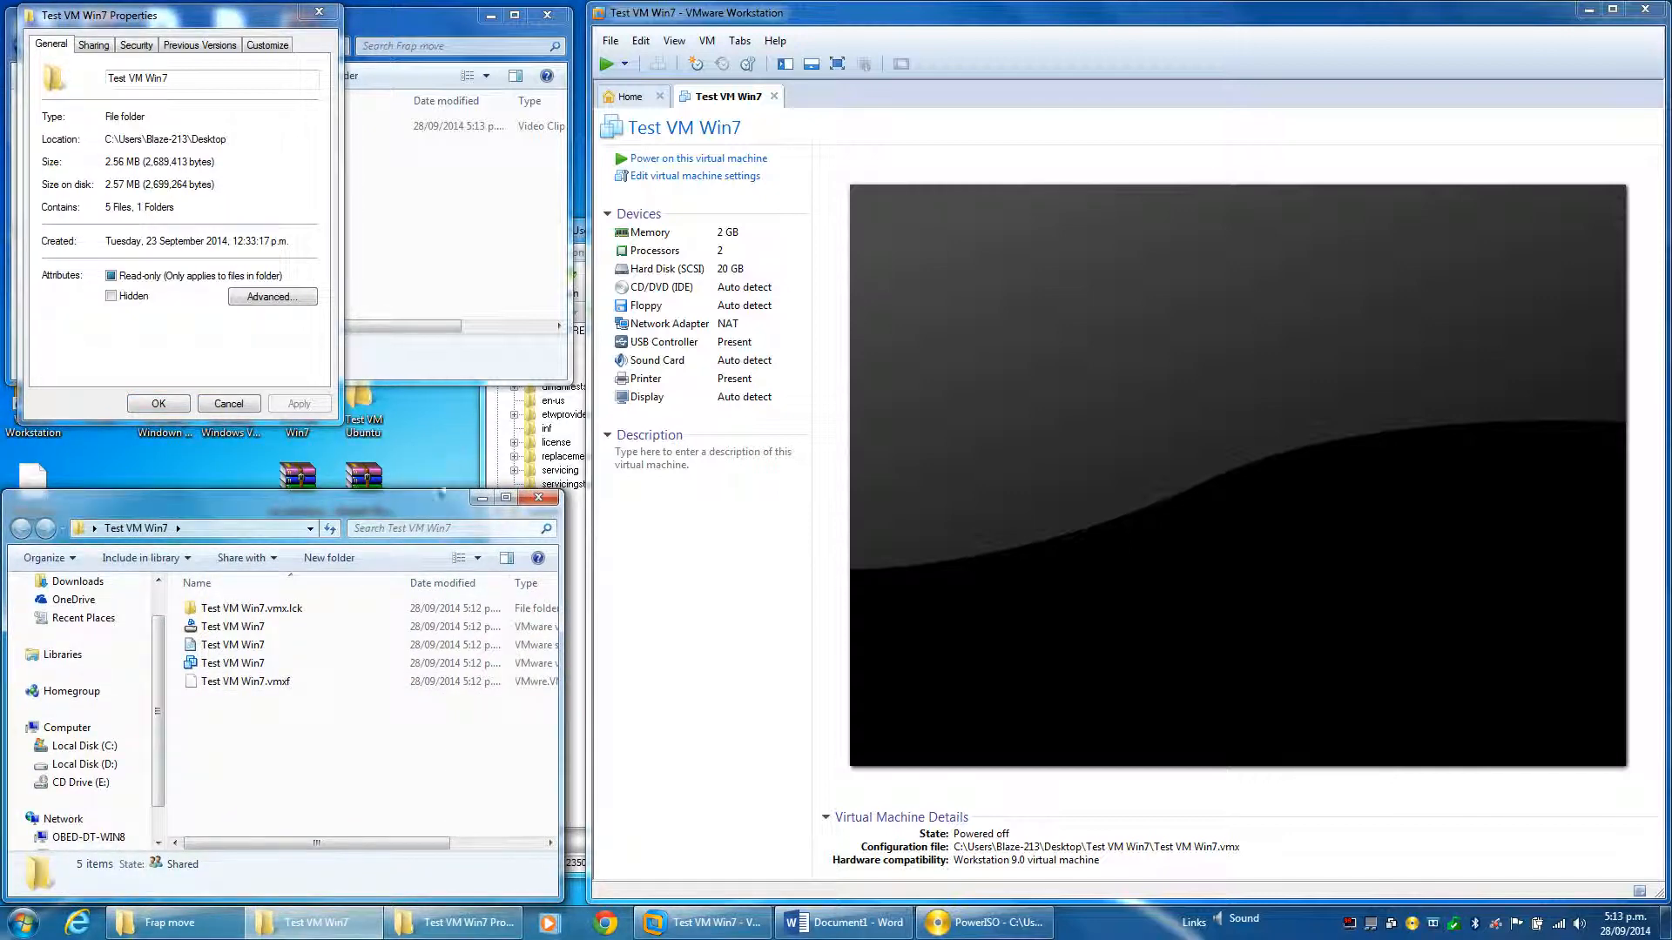
Step: Check the disc image's saving progress in PowerISO and return to VMware Workstation
click(976, 922)
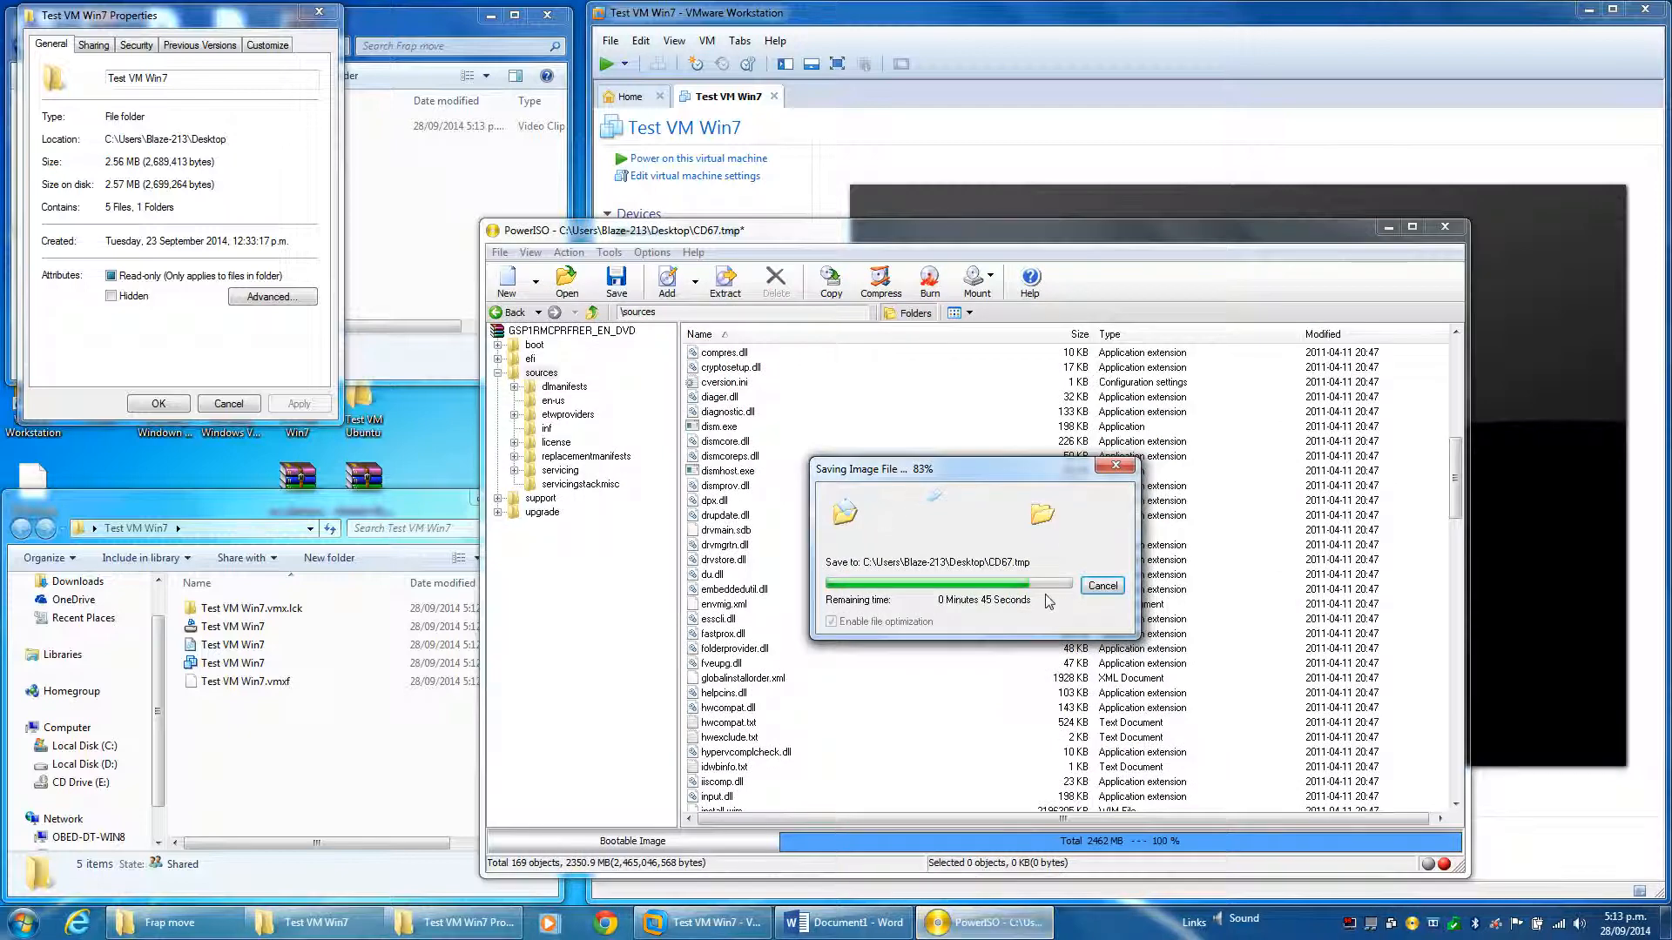
click(1006, 50)
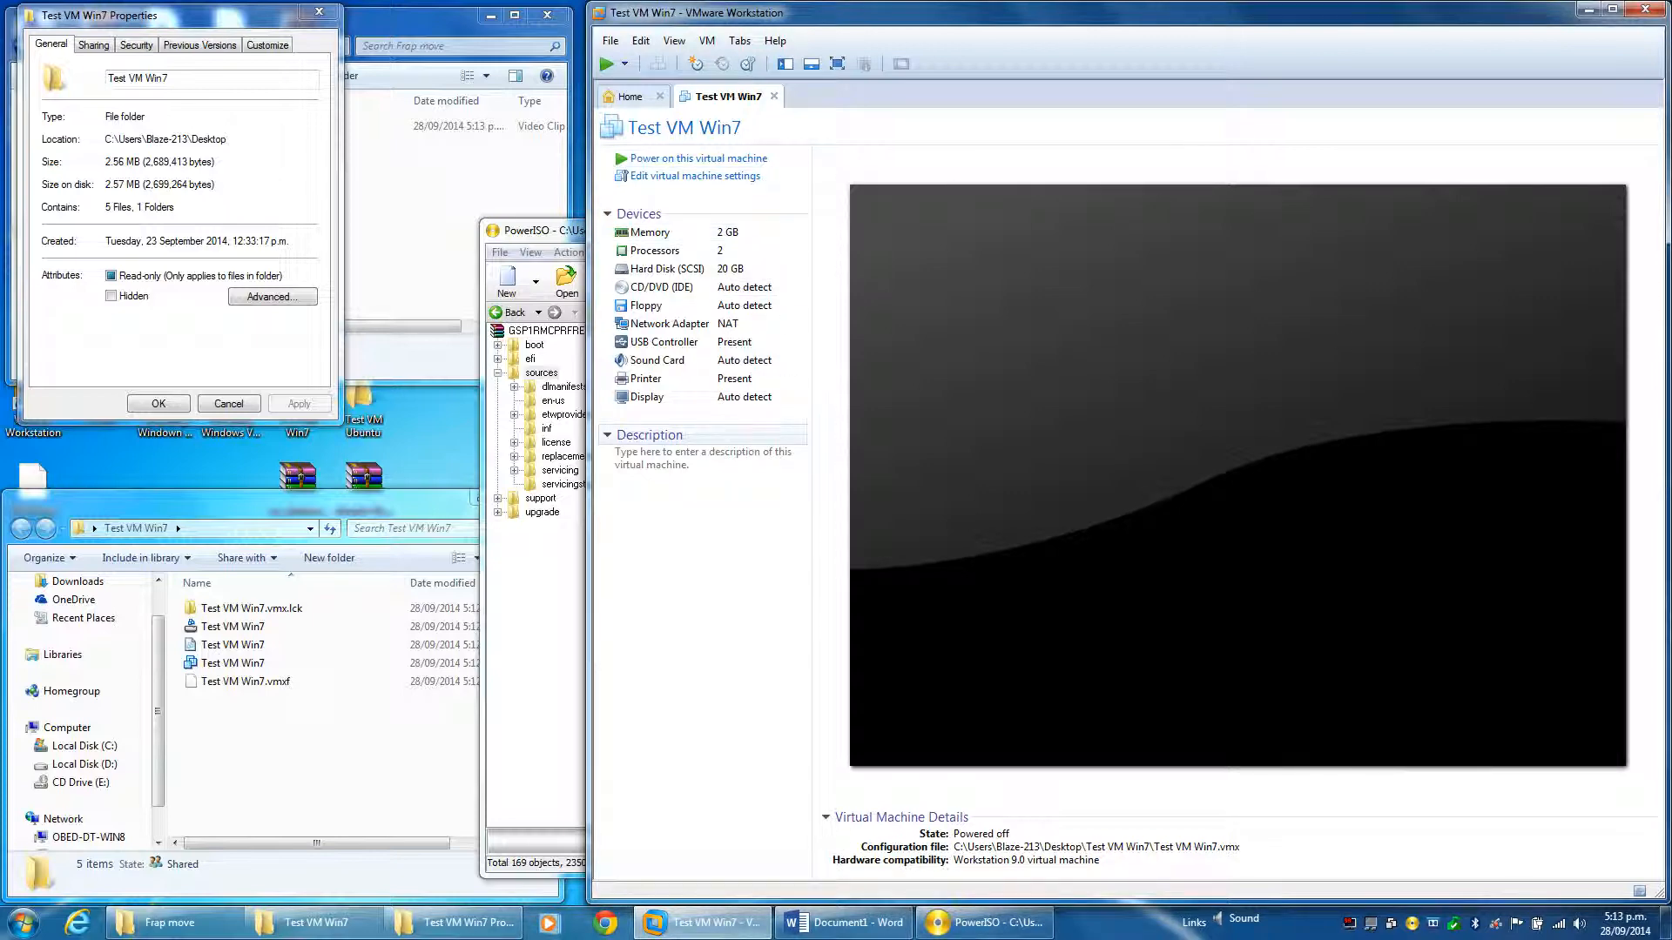
Step: Switch the virtual machine's CD/DVD drive to an ISO image file and select en_windows_7_professional_with_sp1_x86_dvd_u_677056 in the Desktop folder
click(688, 175)
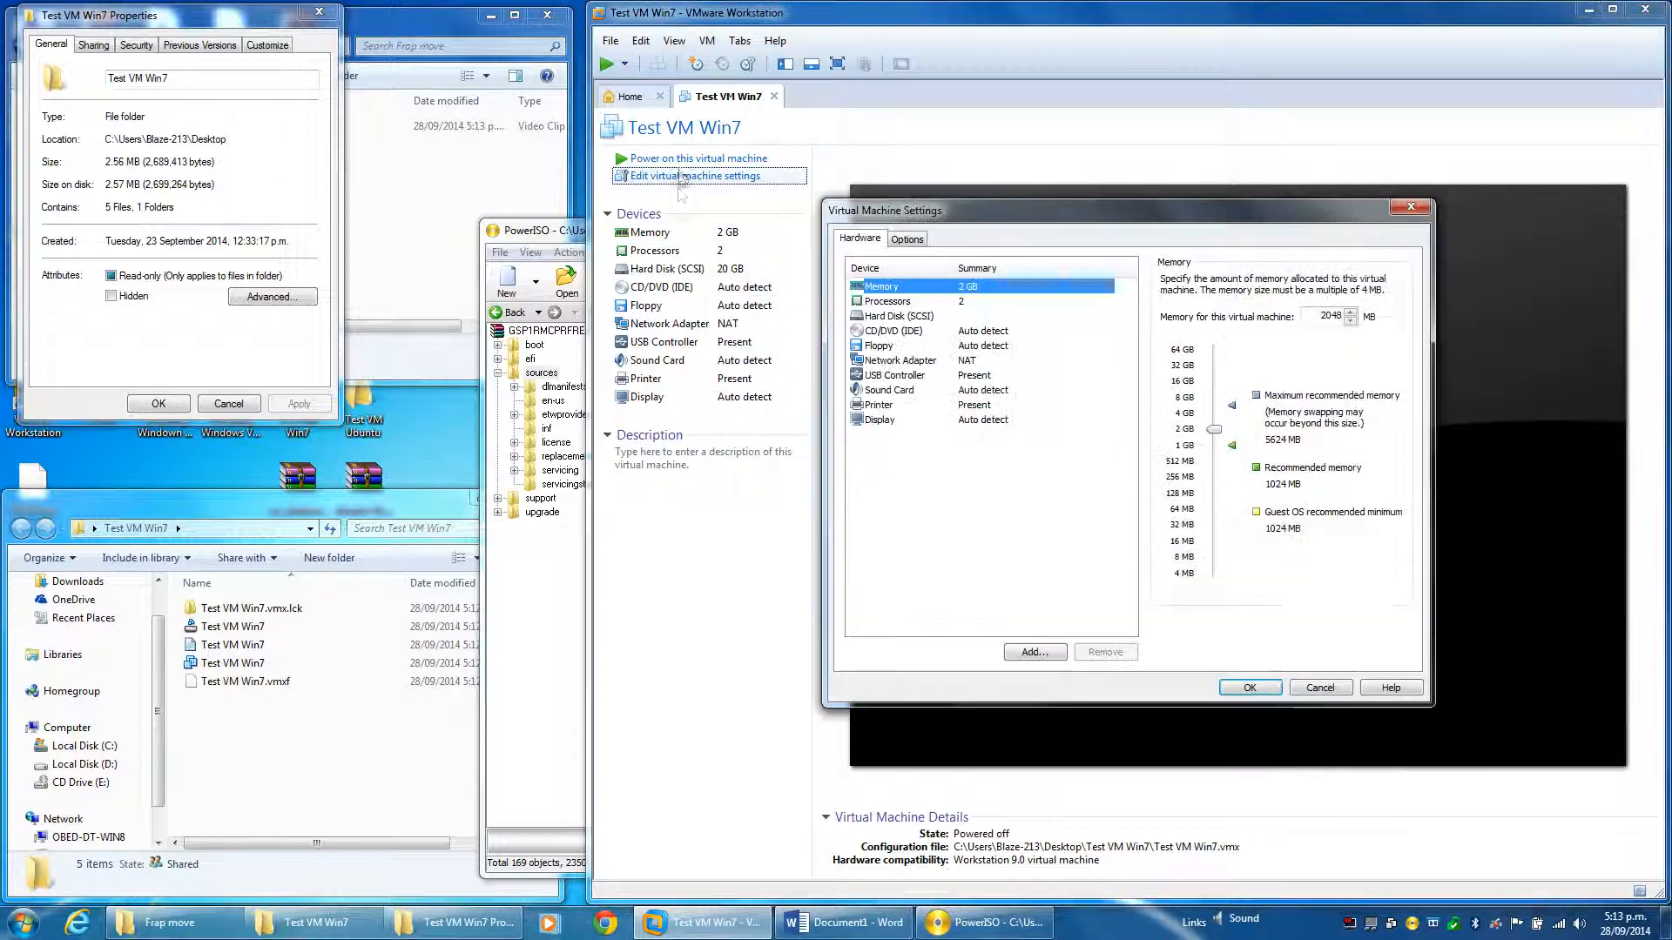
click(888, 333)
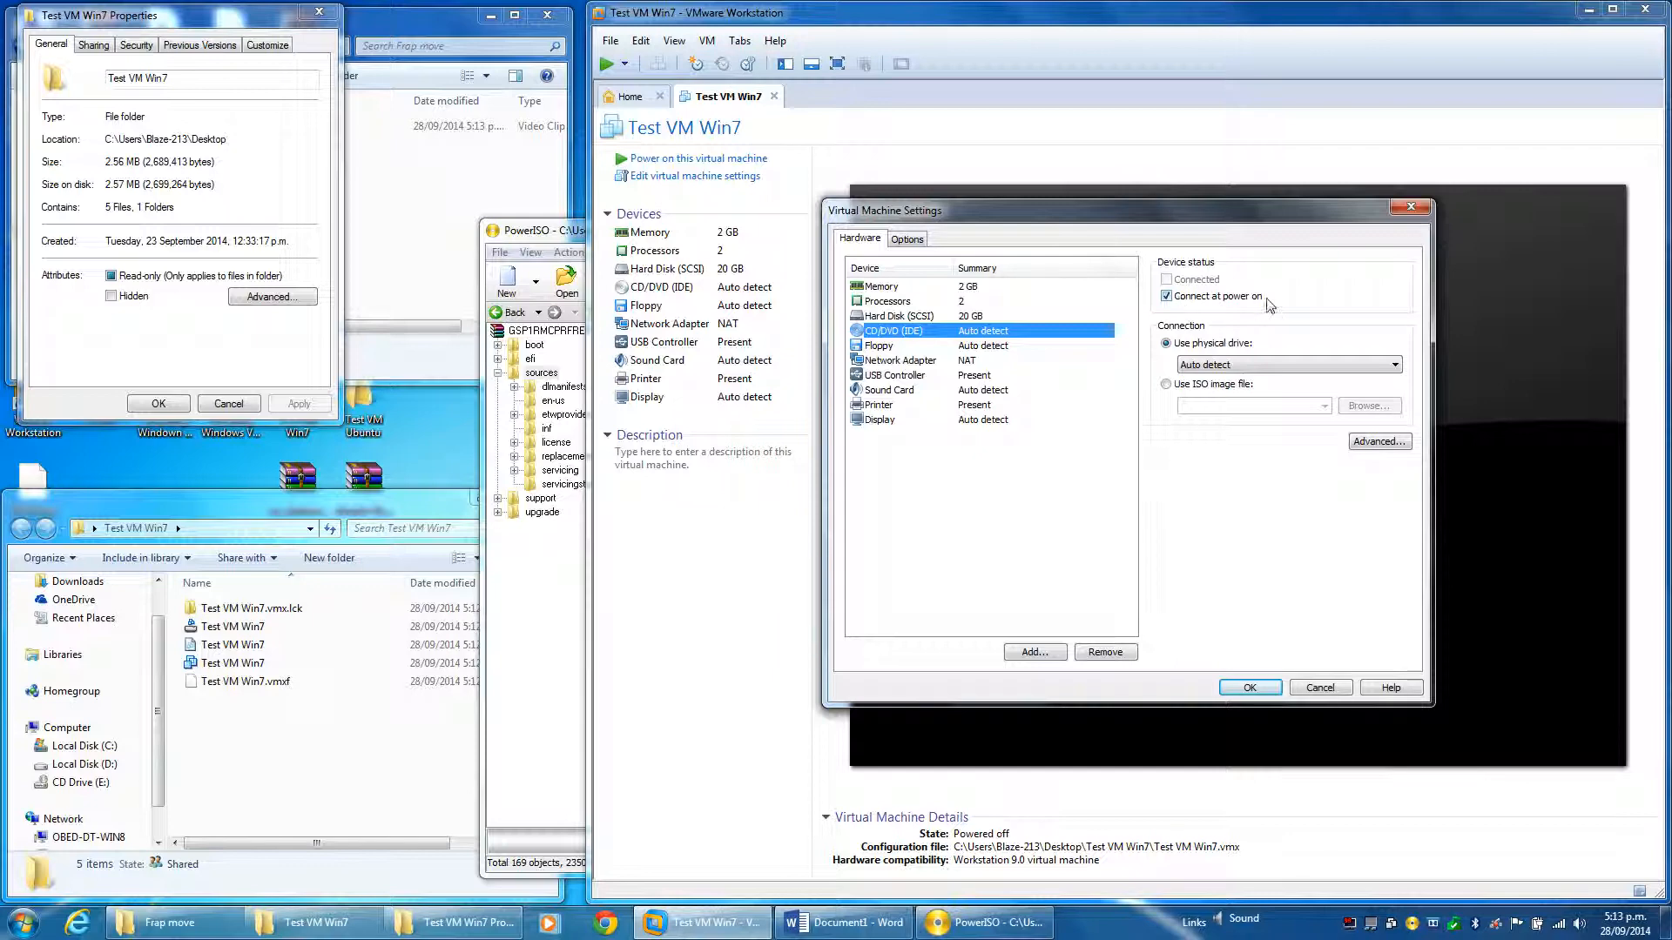
click(1201, 386)
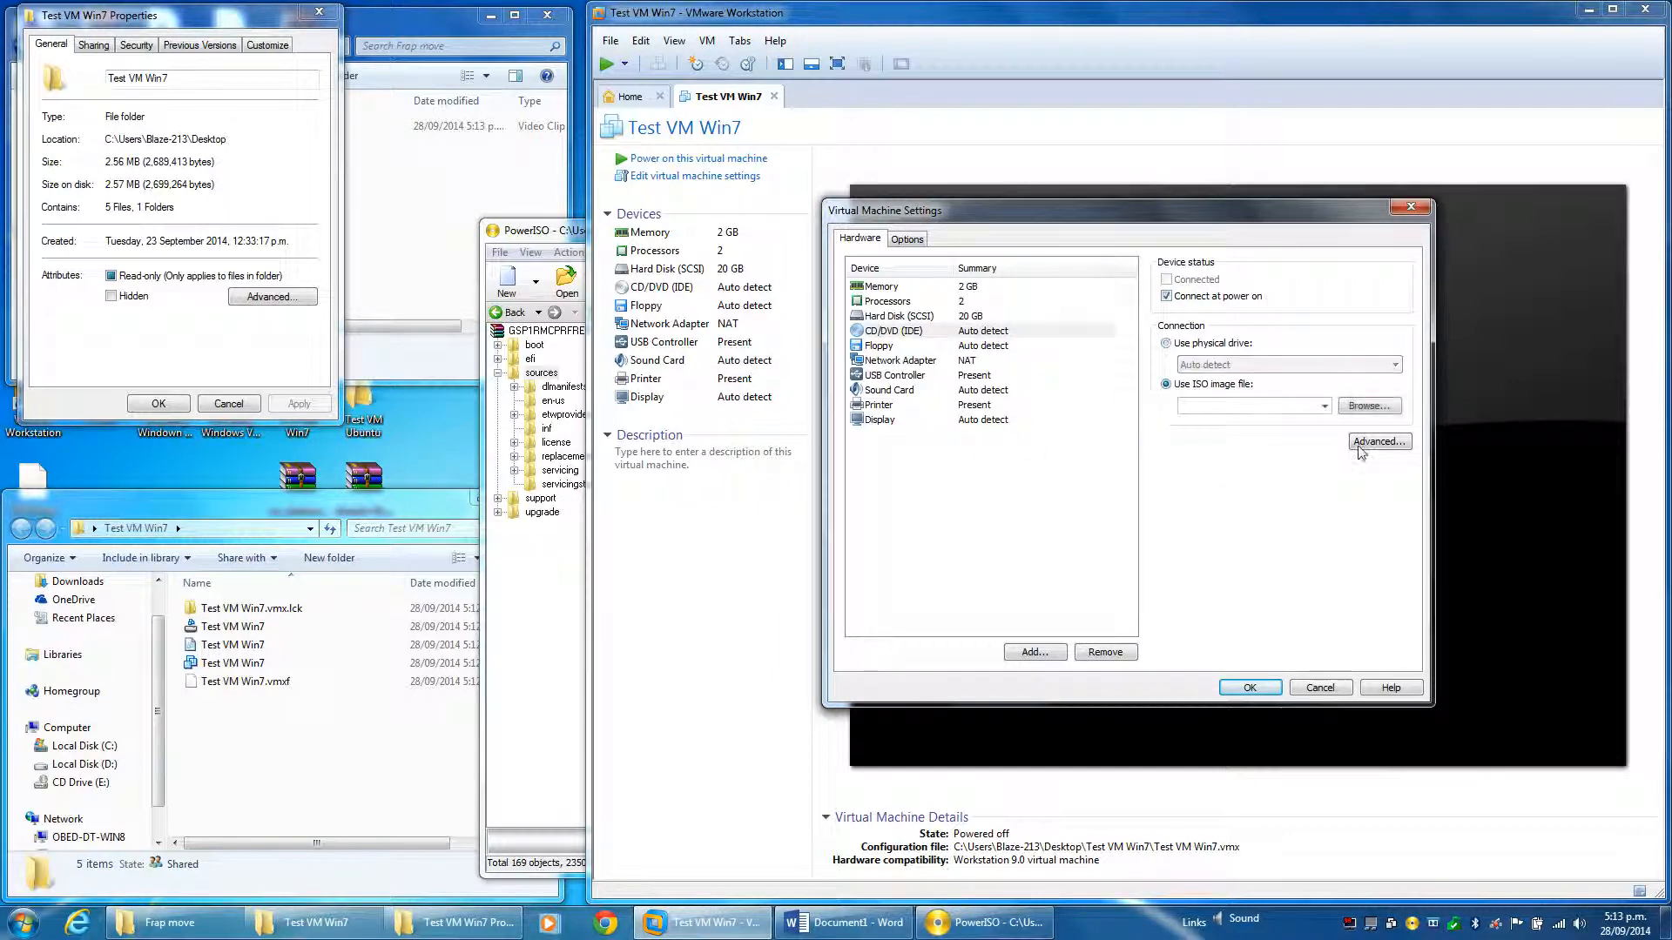
click(1371, 407)
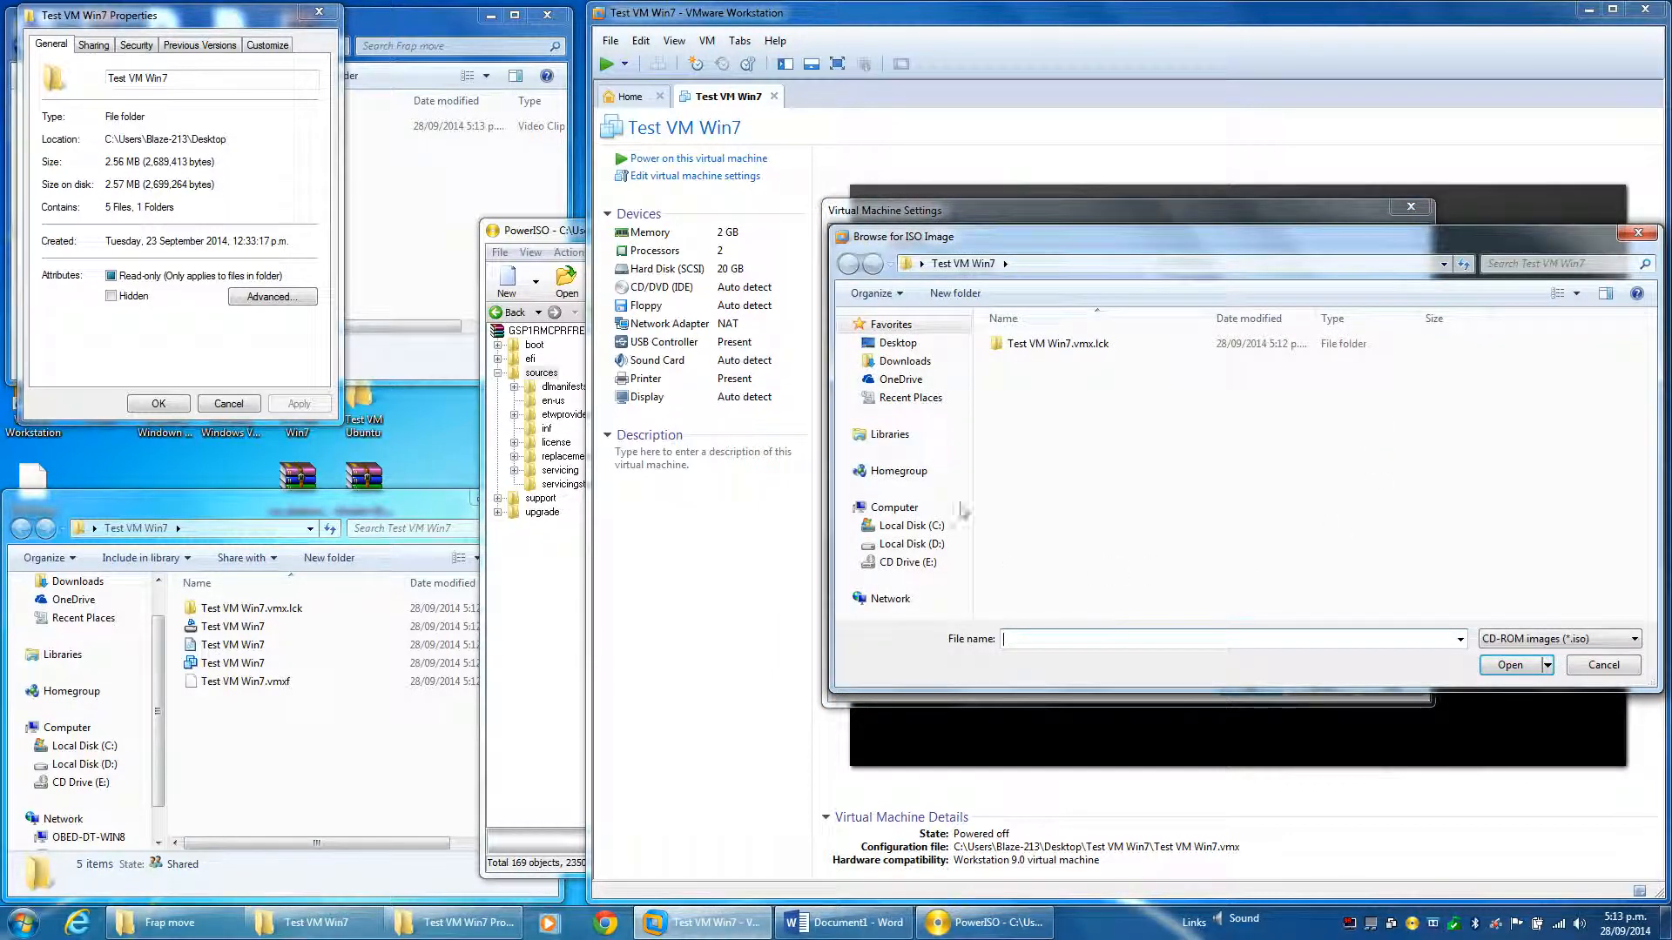
click(898, 344)
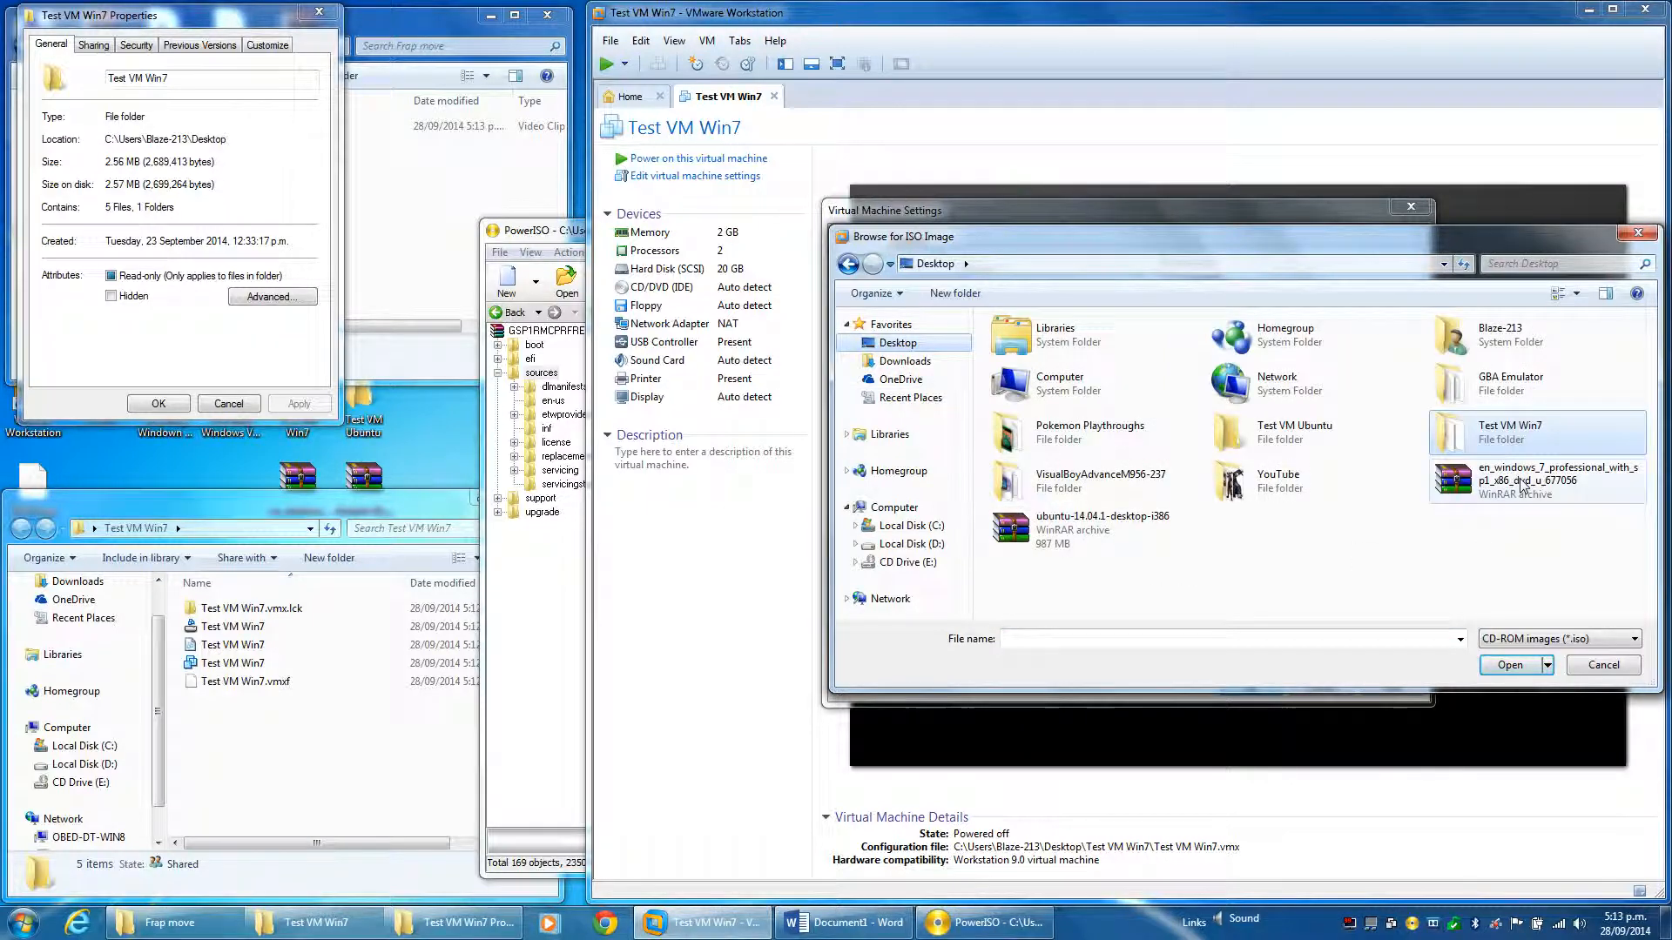
click(1523, 488)
Step: Close PowerISO and place the Windows 7 ISO icon on the desktop beside the Ubuntu image
click(987, 929)
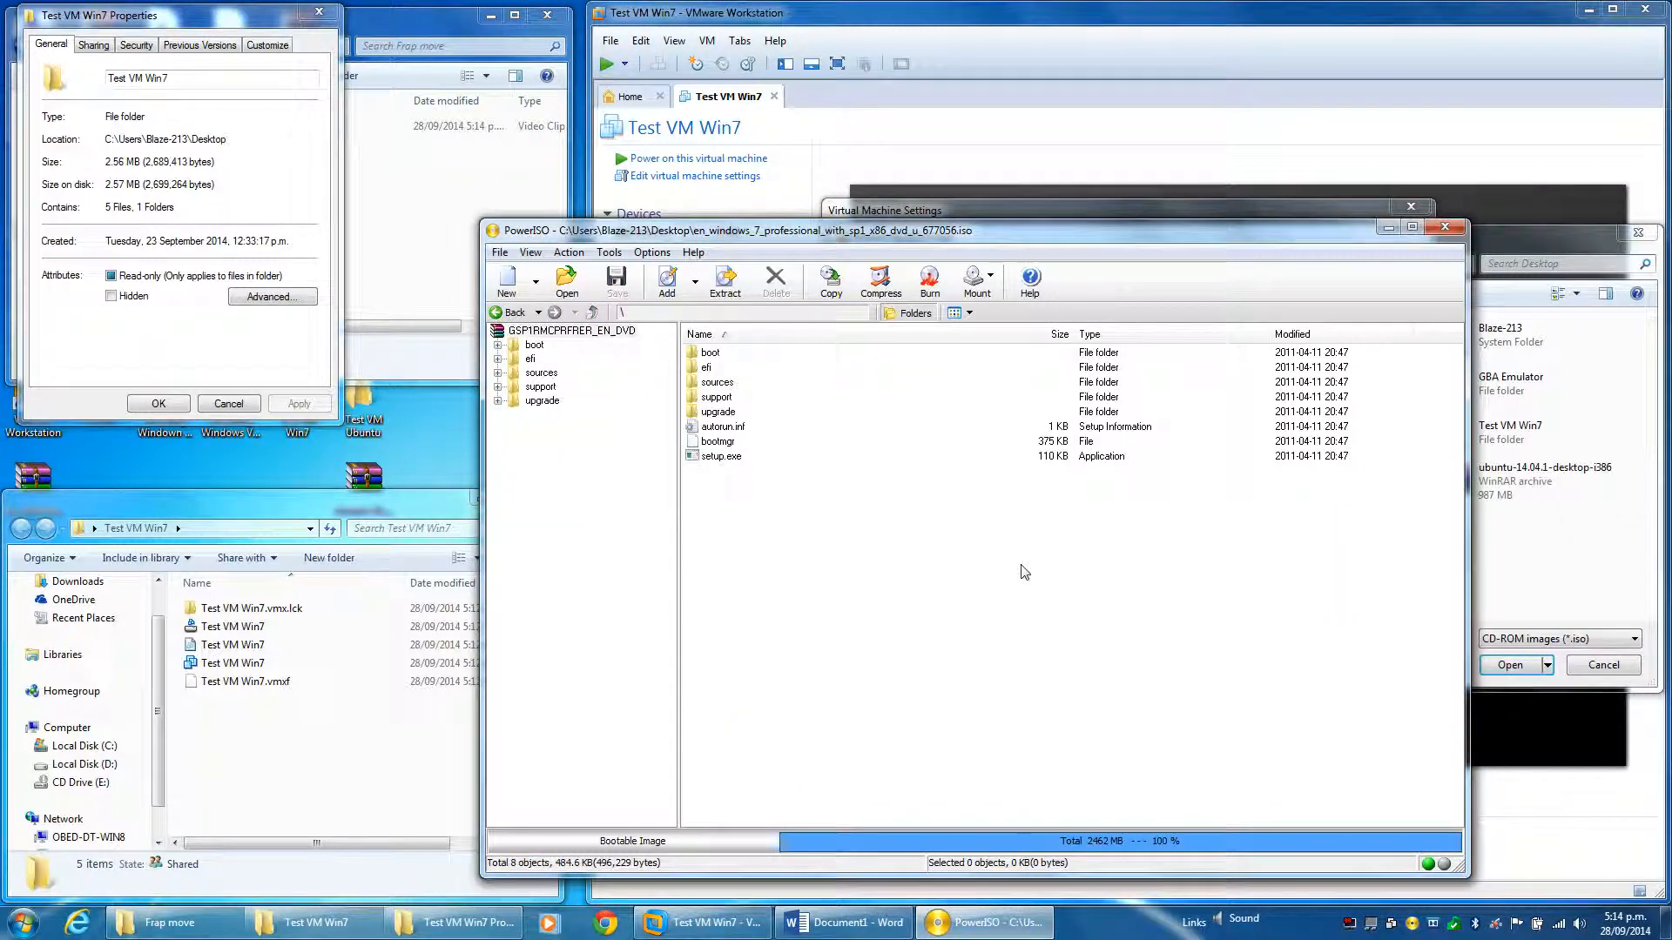
click(1446, 228)
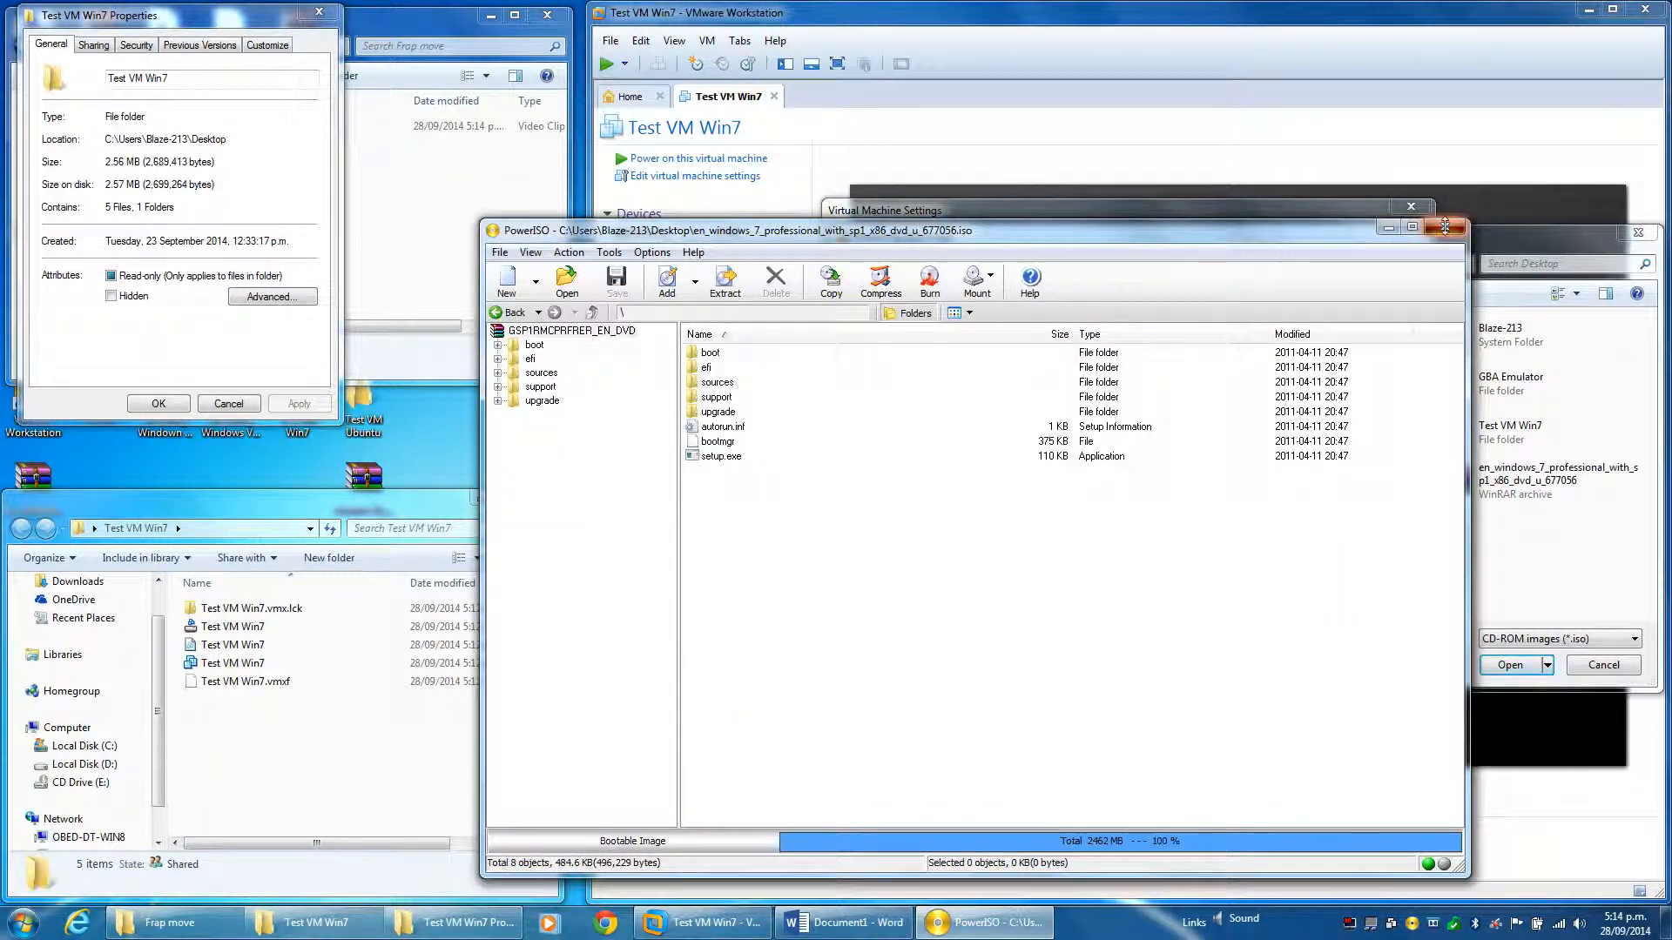
drag(44, 477, 307, 478)
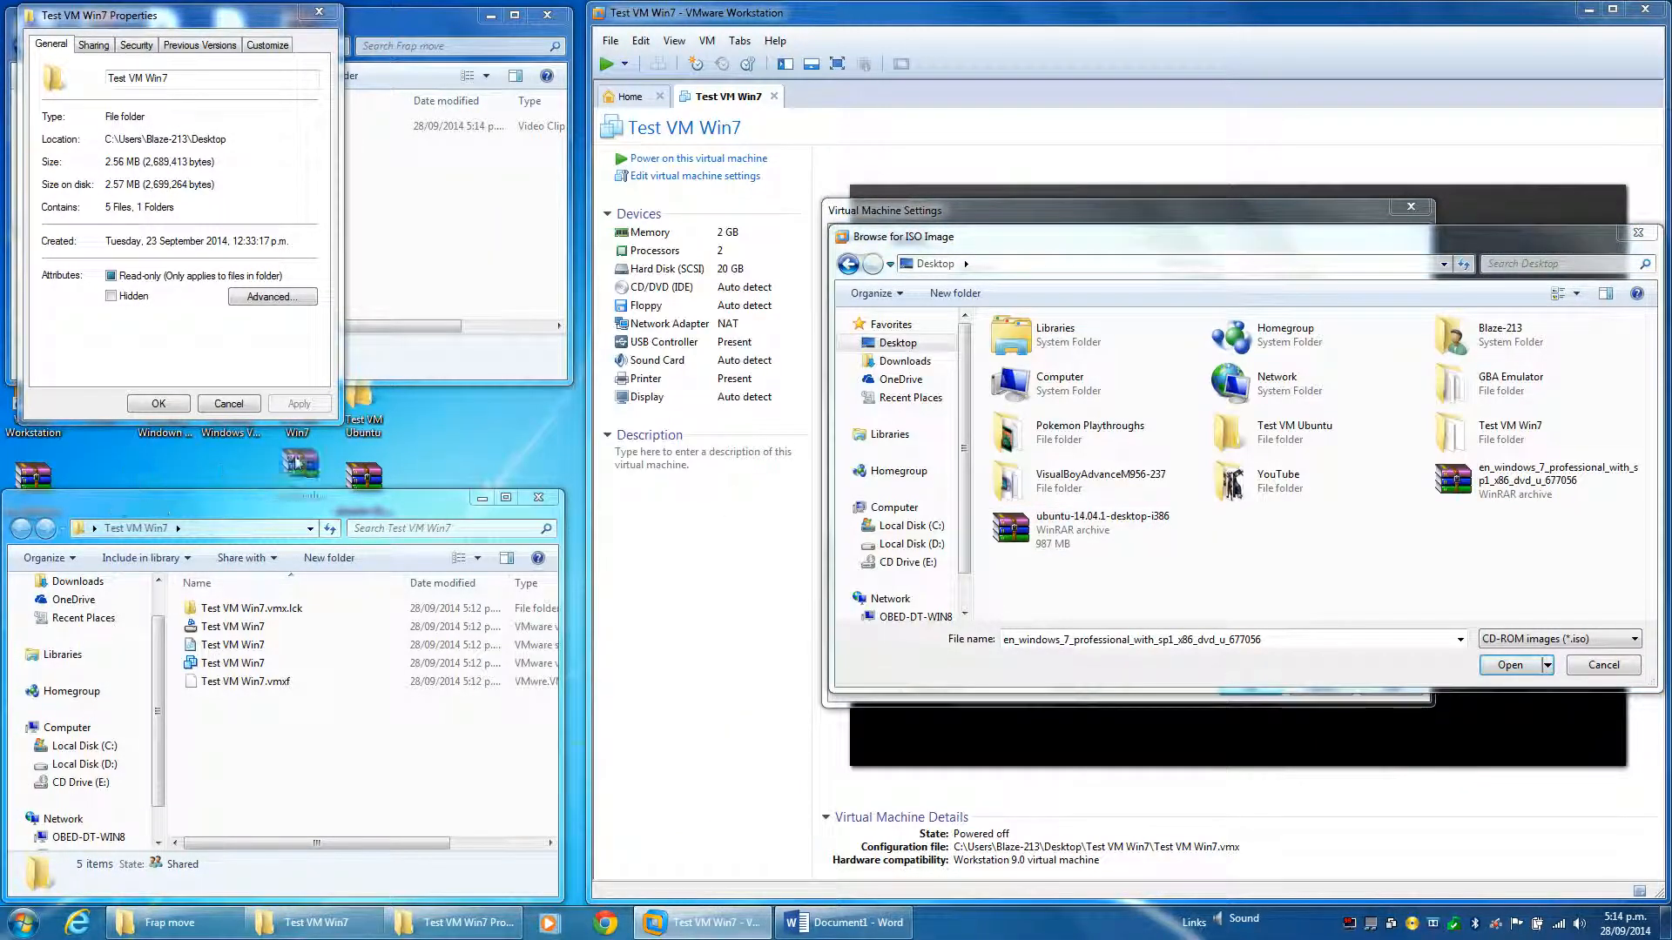
Step: Load en_windows_7_professional_with_sp1_x86_dvd_u_677056 as the CD/DVD image and save the virtual machine settings
double_click(1469, 486)
click(1249, 689)
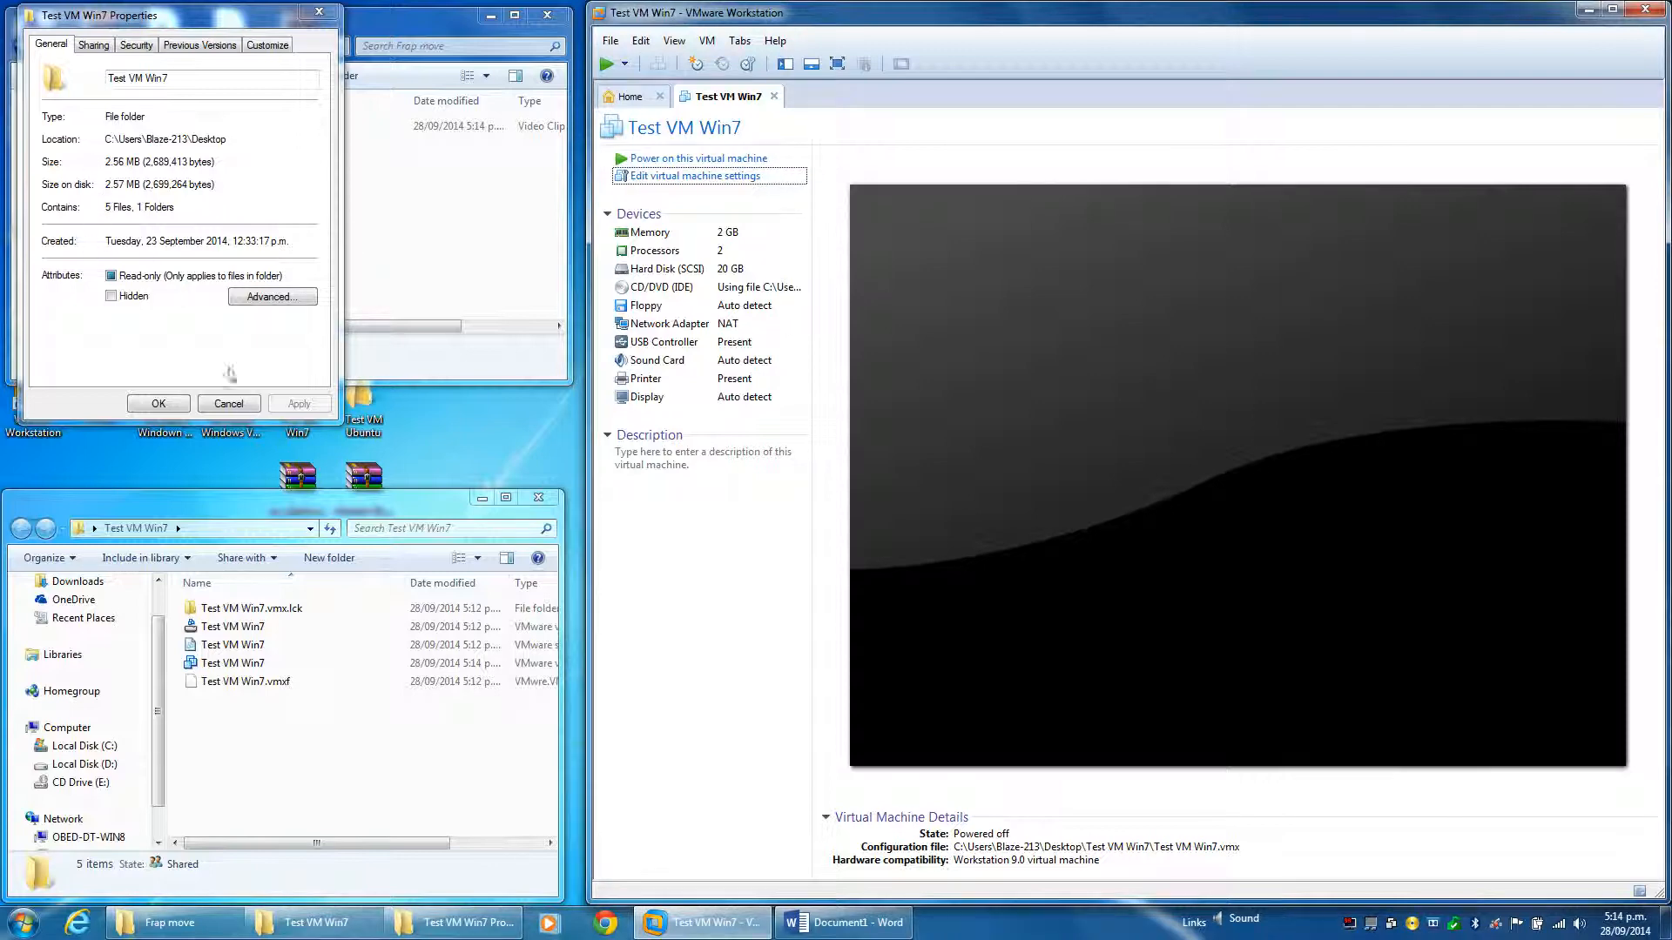
Step: Close the old Test VM Win7 properties and show the desktop folder's properties again to check its size
click(229, 404)
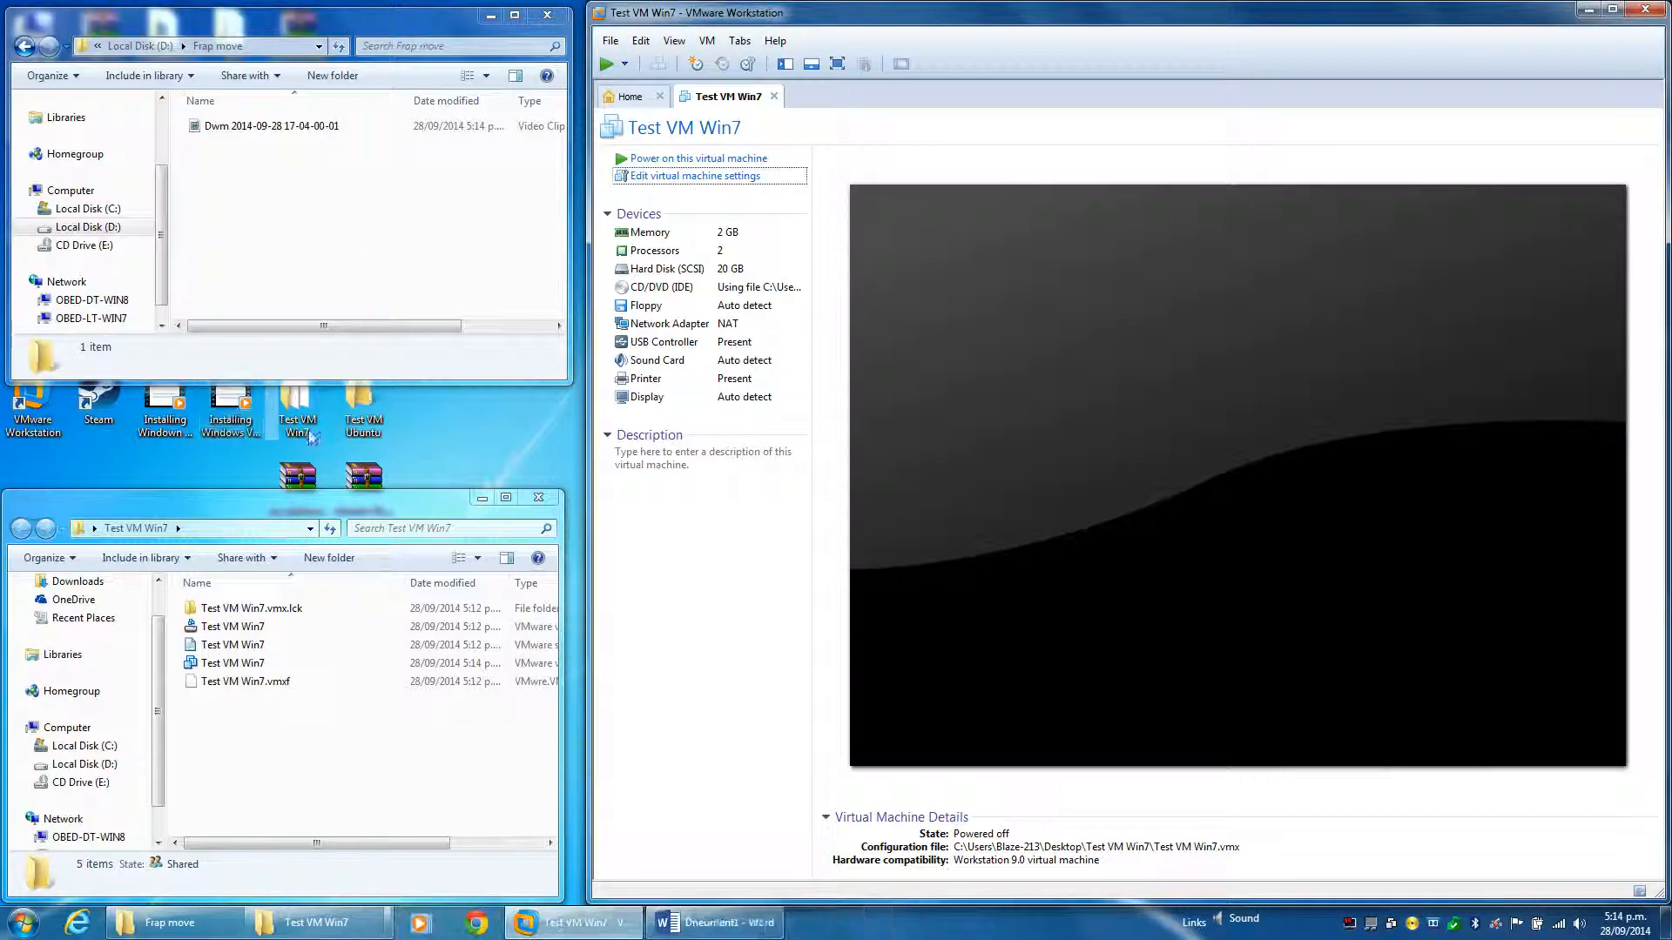
right_click(307, 422)
click(388, 787)
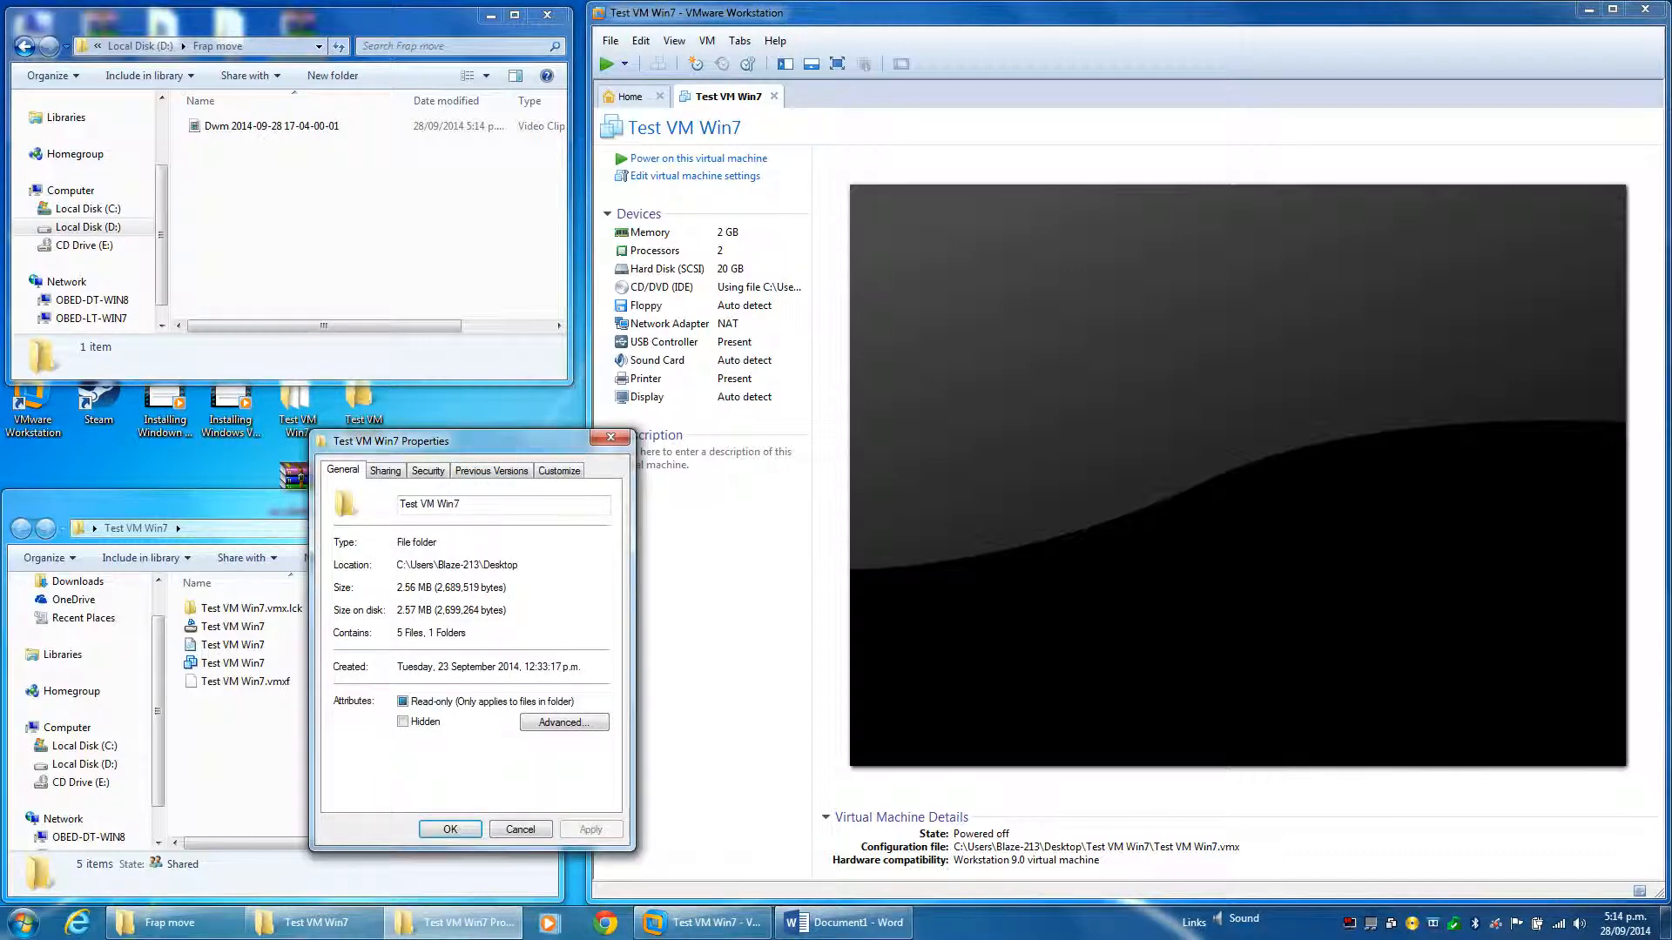
drag(449, 448, 407, 469)
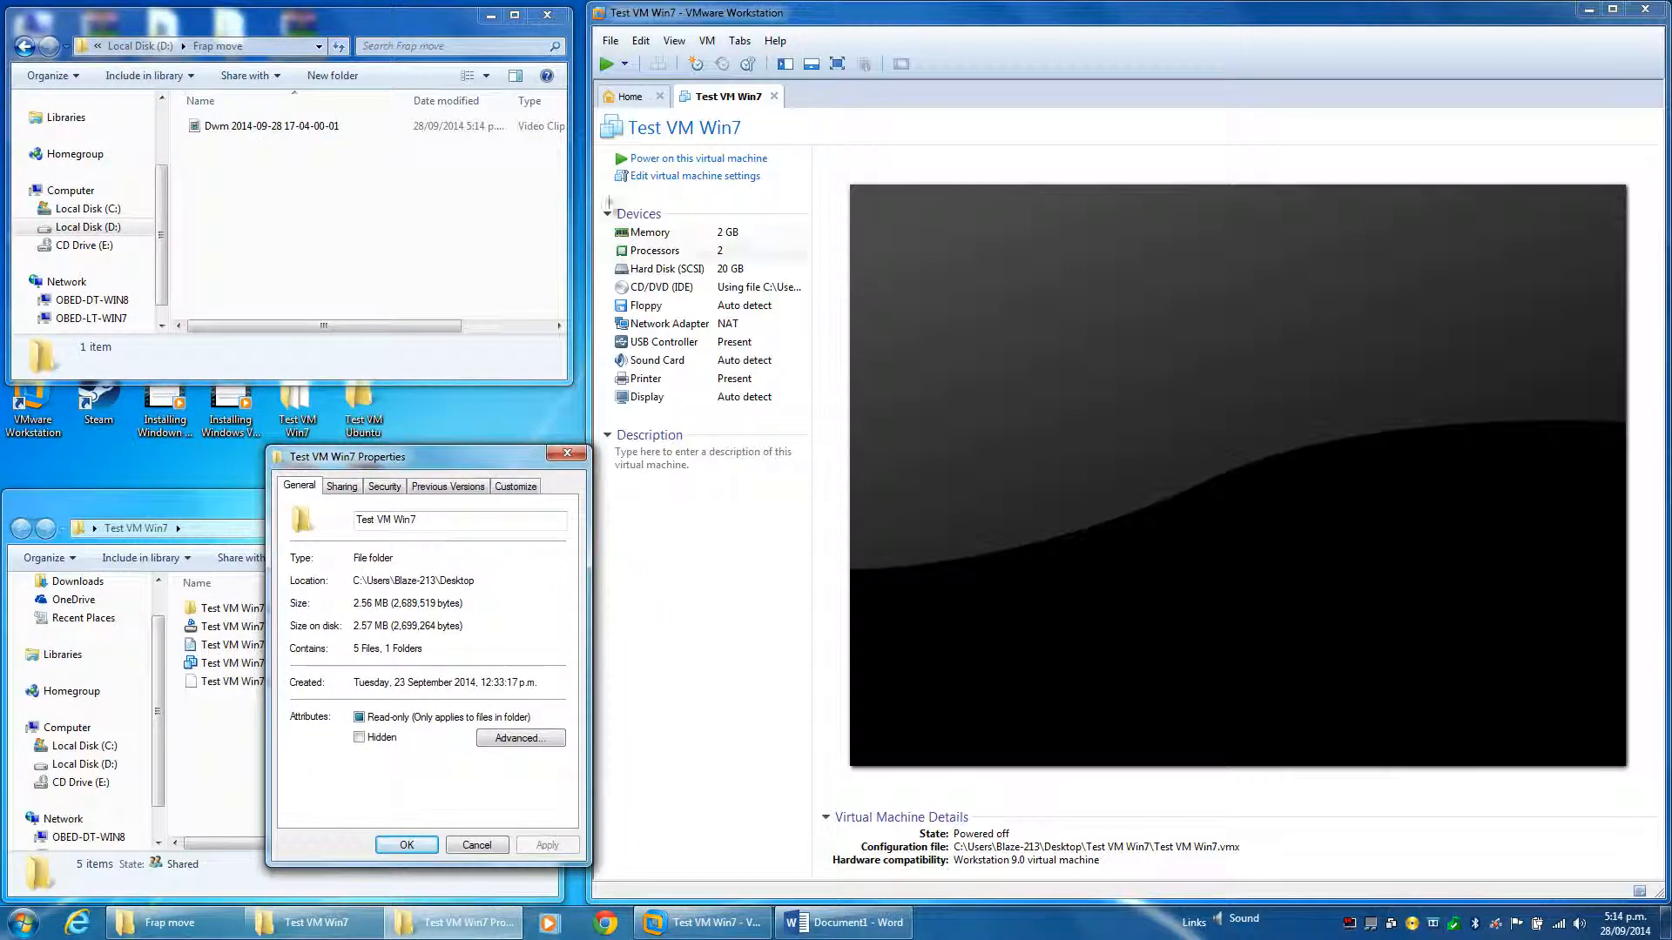
Step: Power on the Test VM Win7 virtual machine and move the folder's properties window over the Frap move window
click(655, 164)
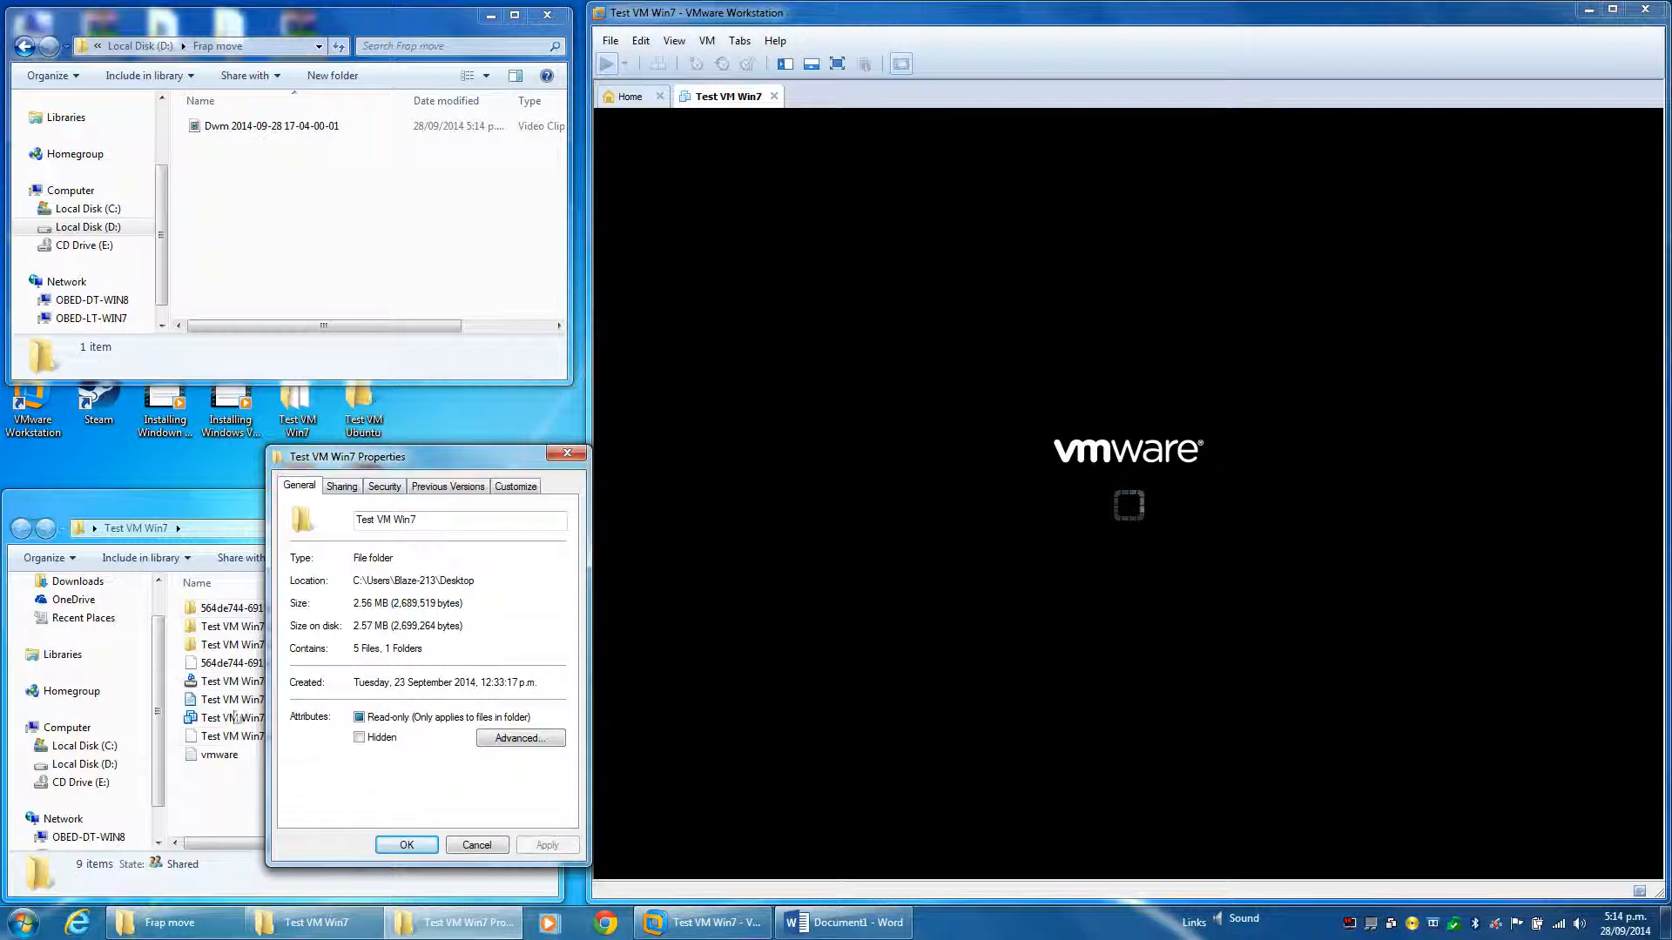
drag(481, 453, 578, 426)
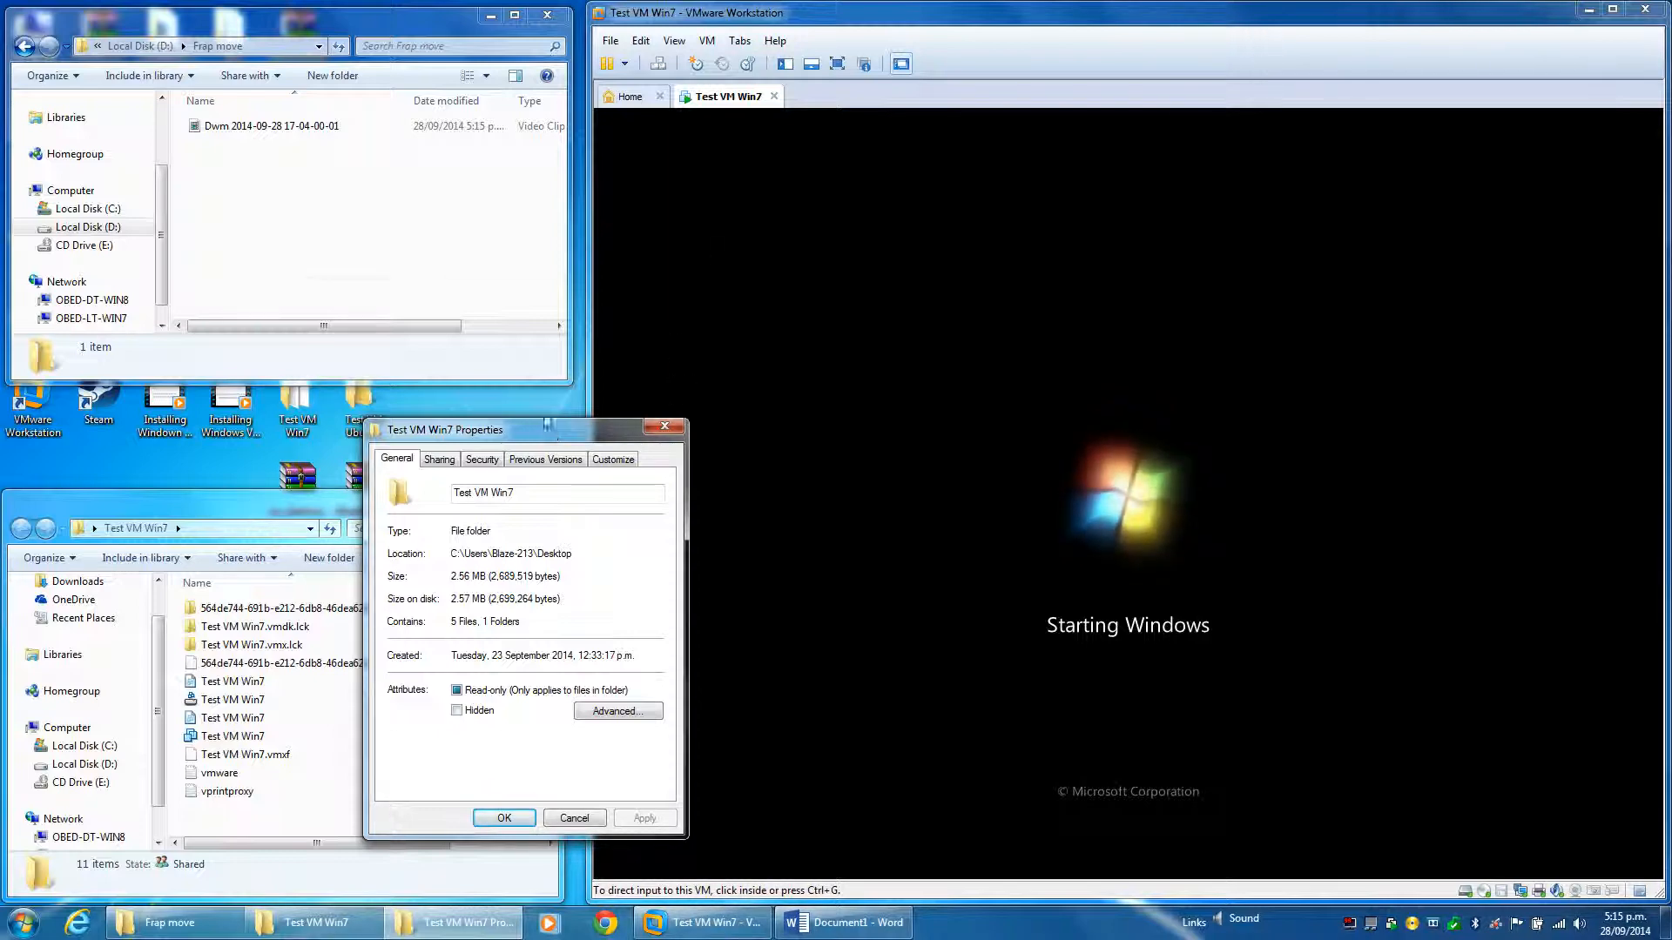
drag(551, 433, 203, 23)
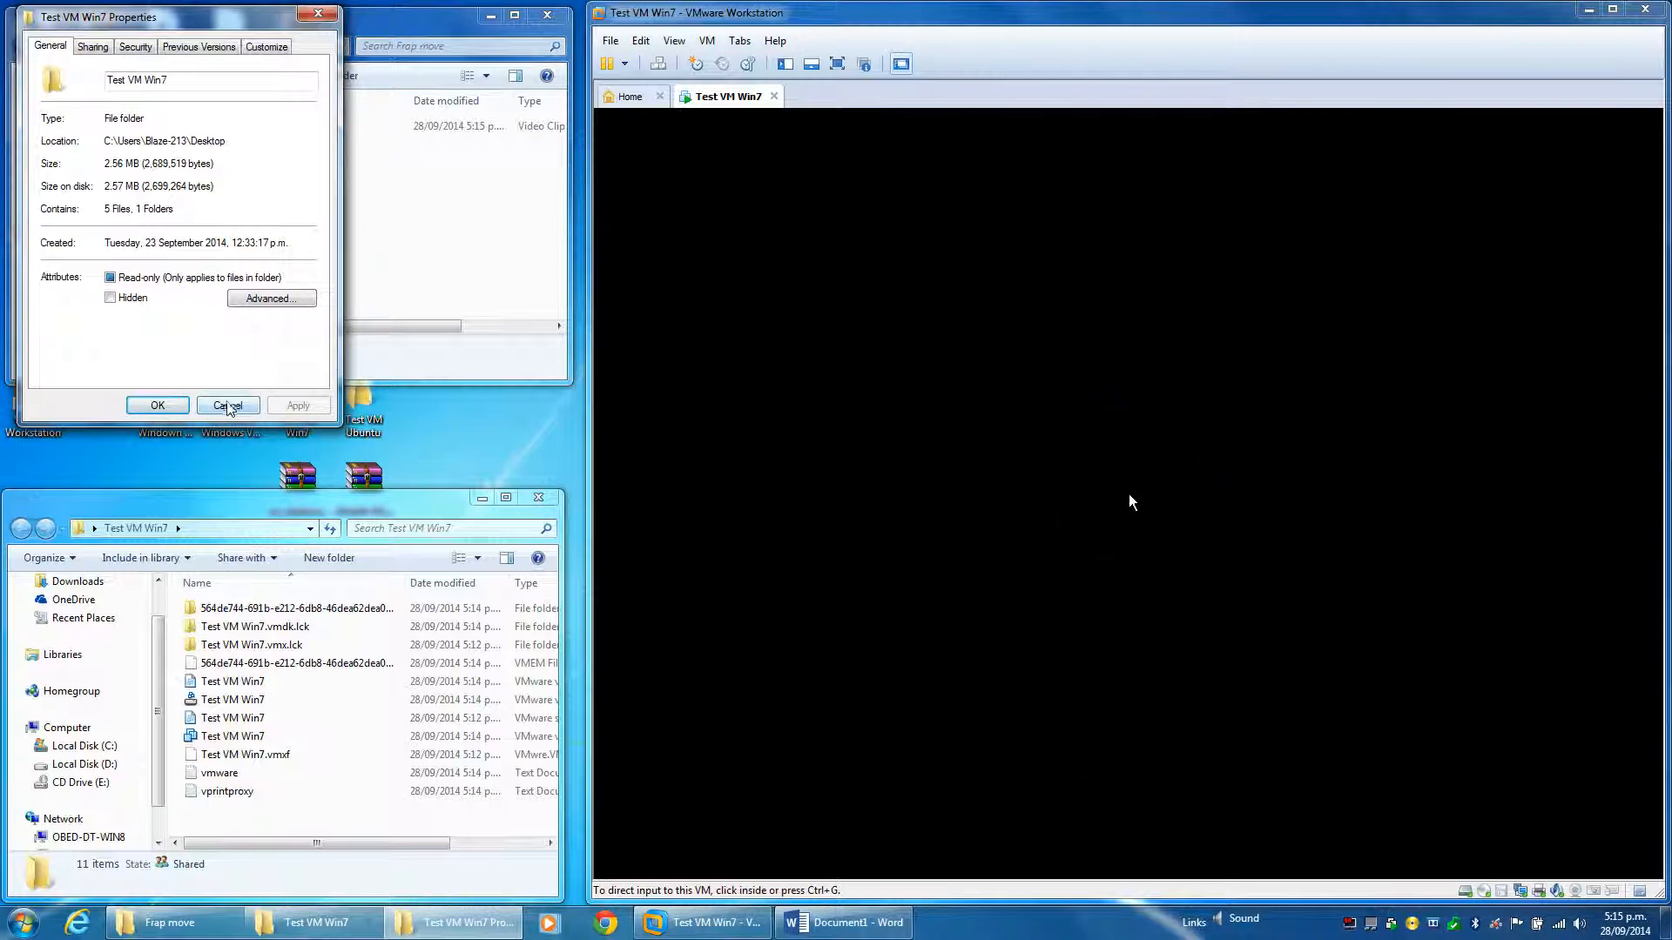
Step: Reopen the Test VM Win7 folder's properties to check its updated size and place the window over Frap move
click(227, 405)
right_click(301, 414)
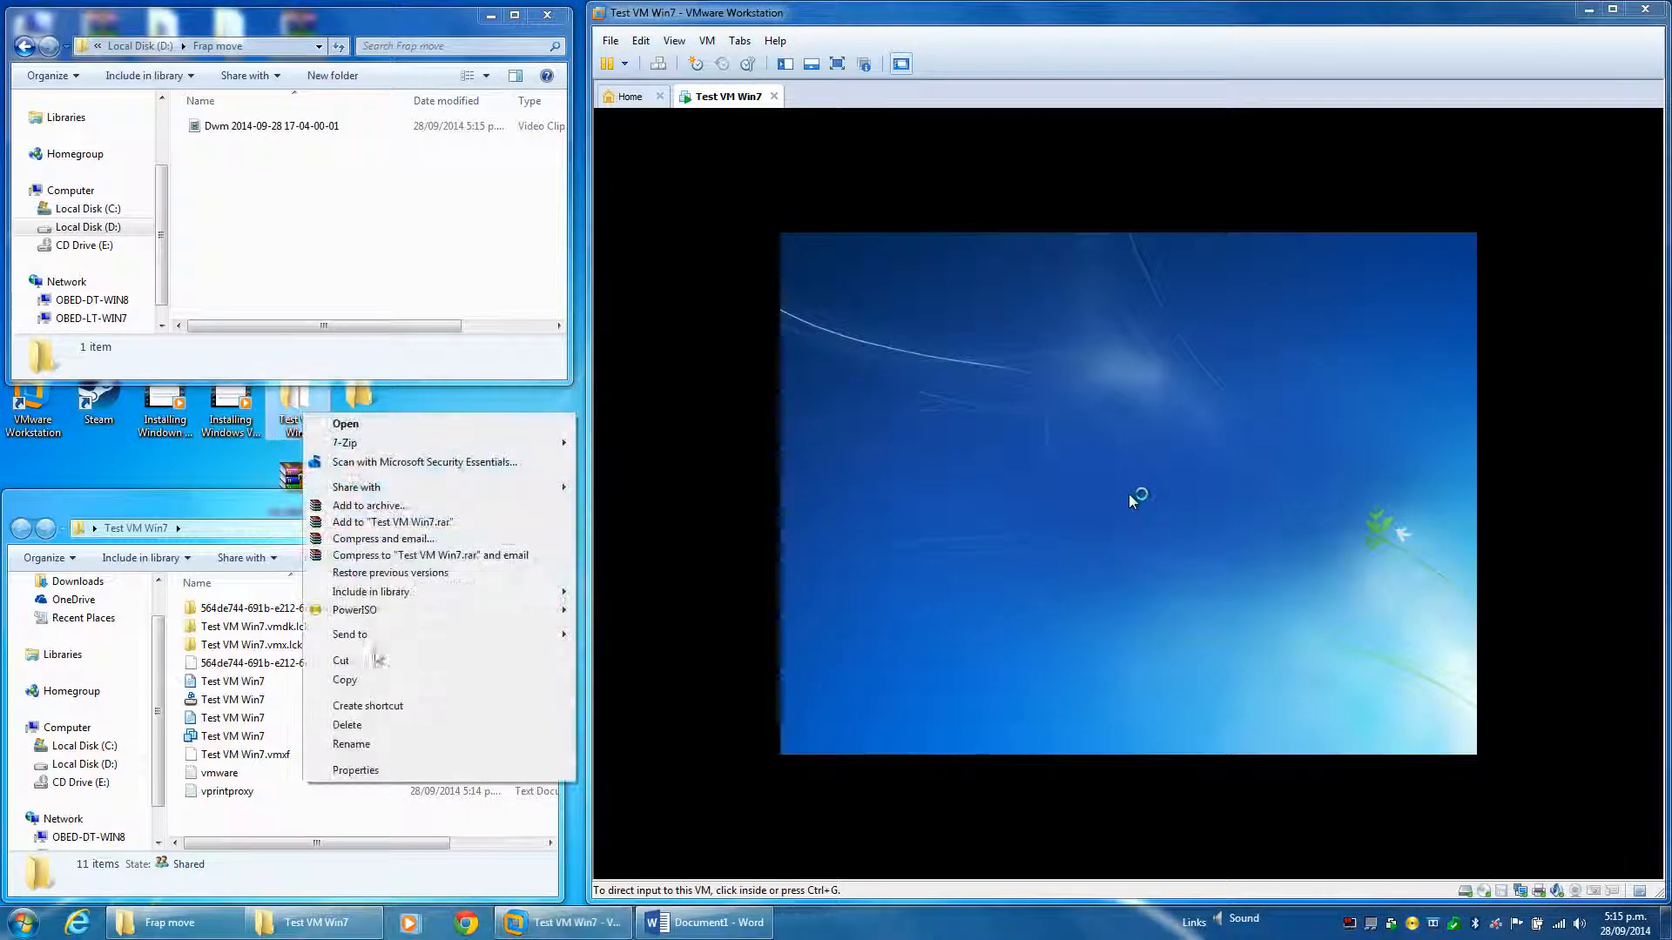
click(356, 770)
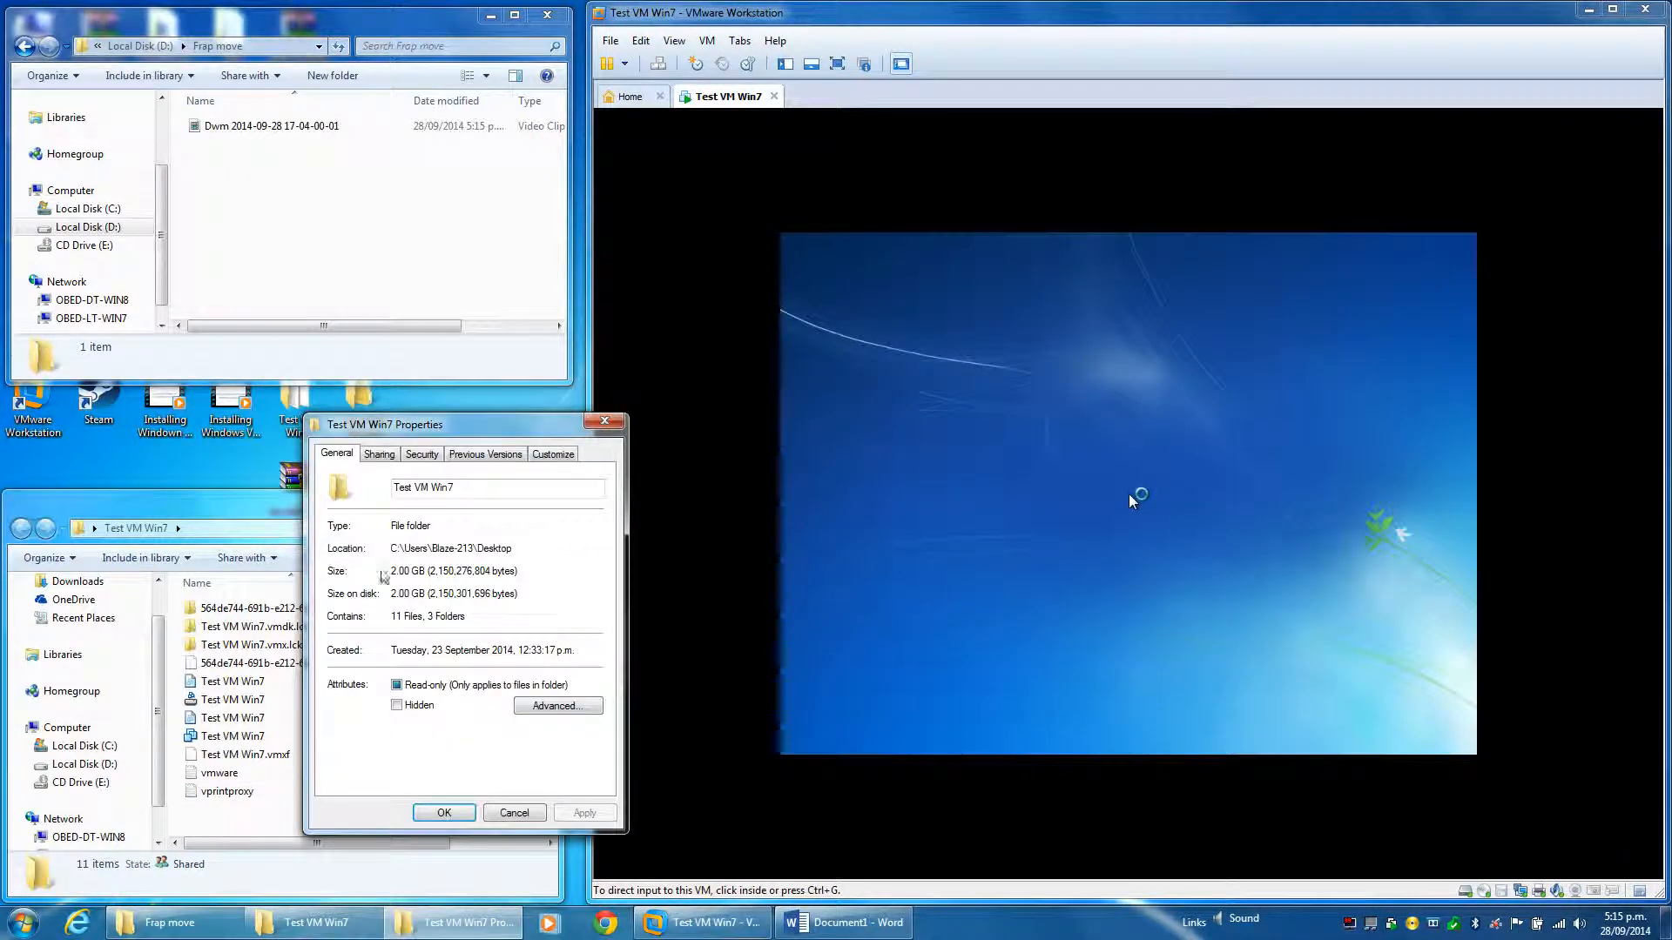
drag(486, 432, 209, 19)
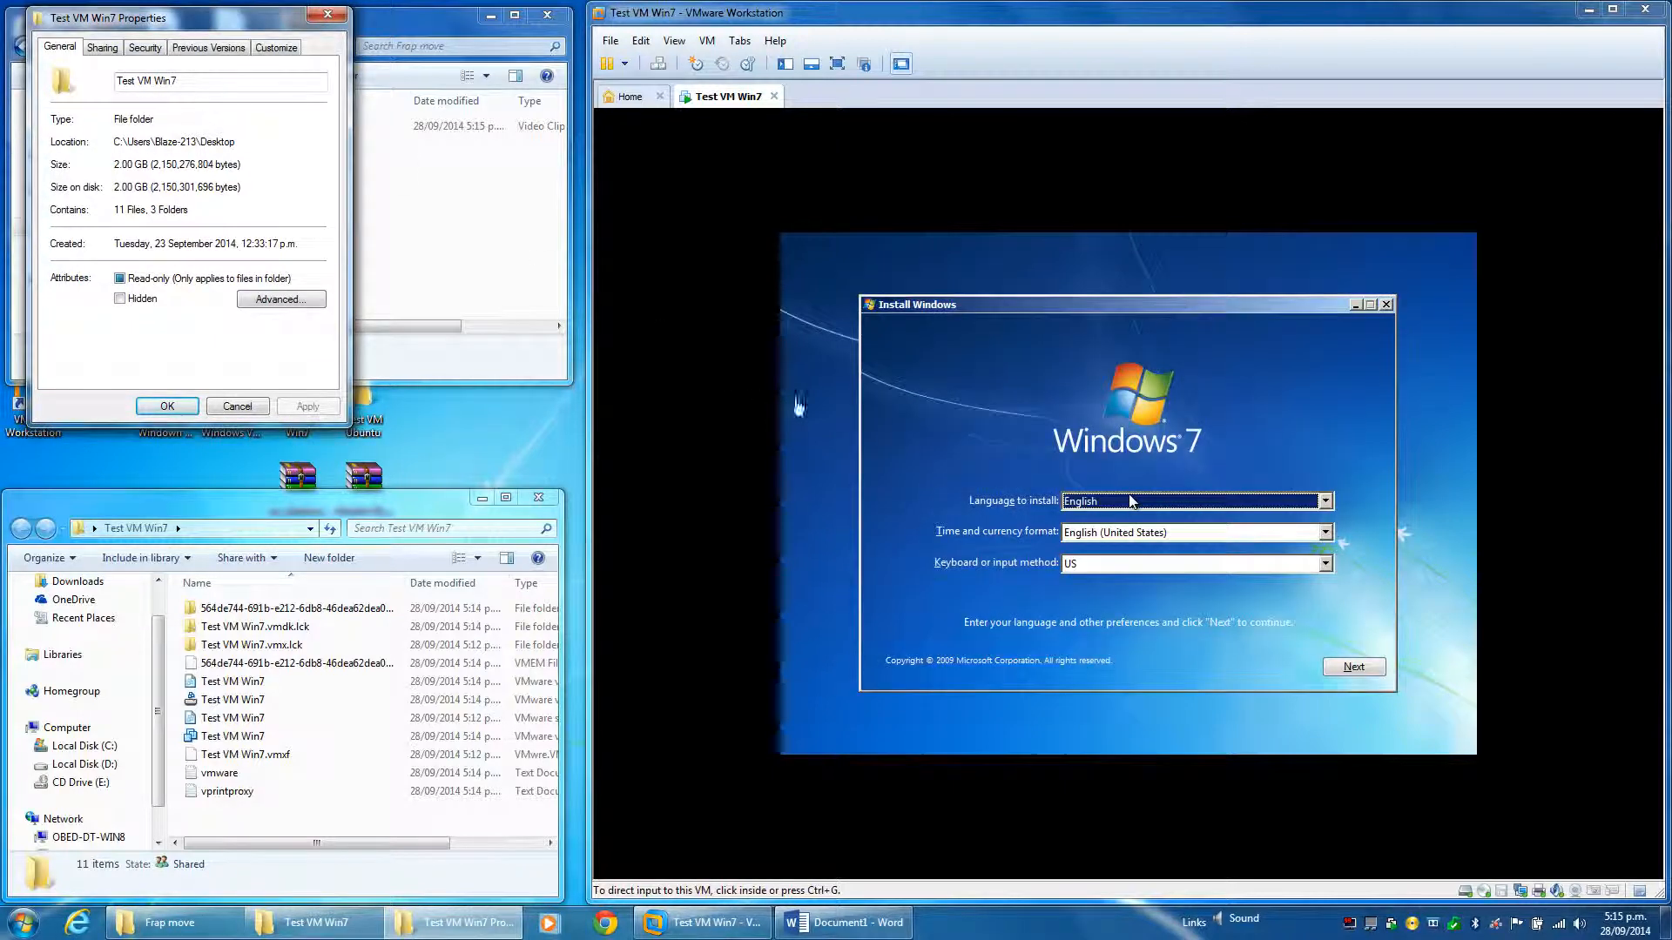
Step: Set the time and currency format to English (New Zealand), start the Windows 7 installation and release input from the virtual machine
click(1143, 532)
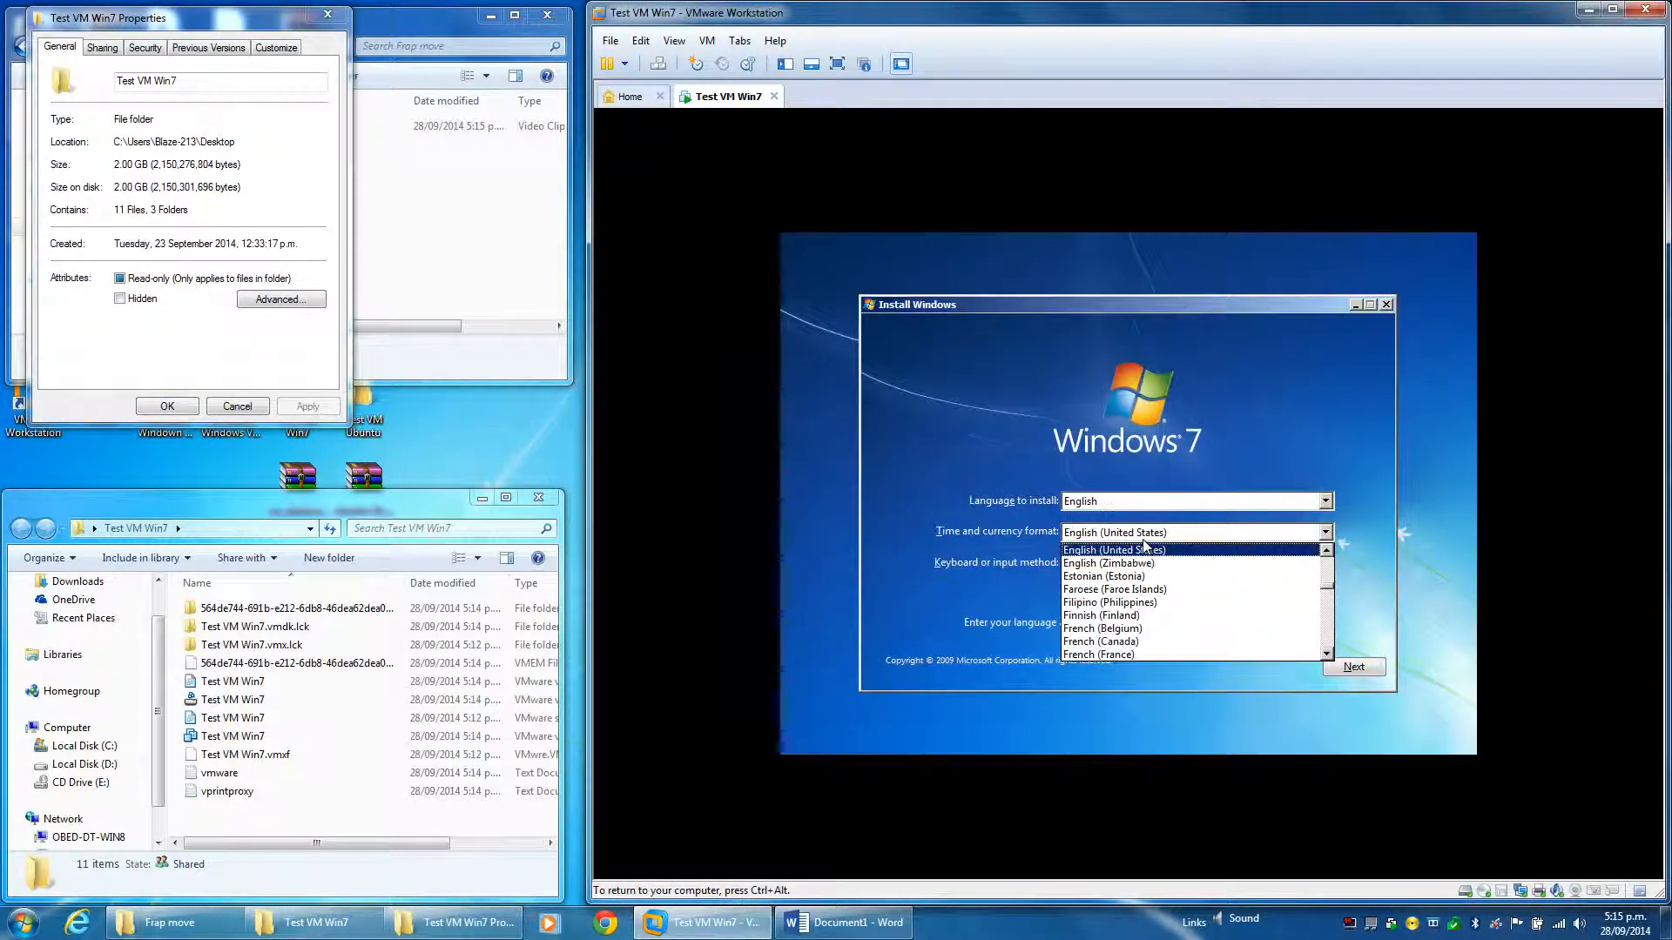
scroll(1150, 575, up, 2)
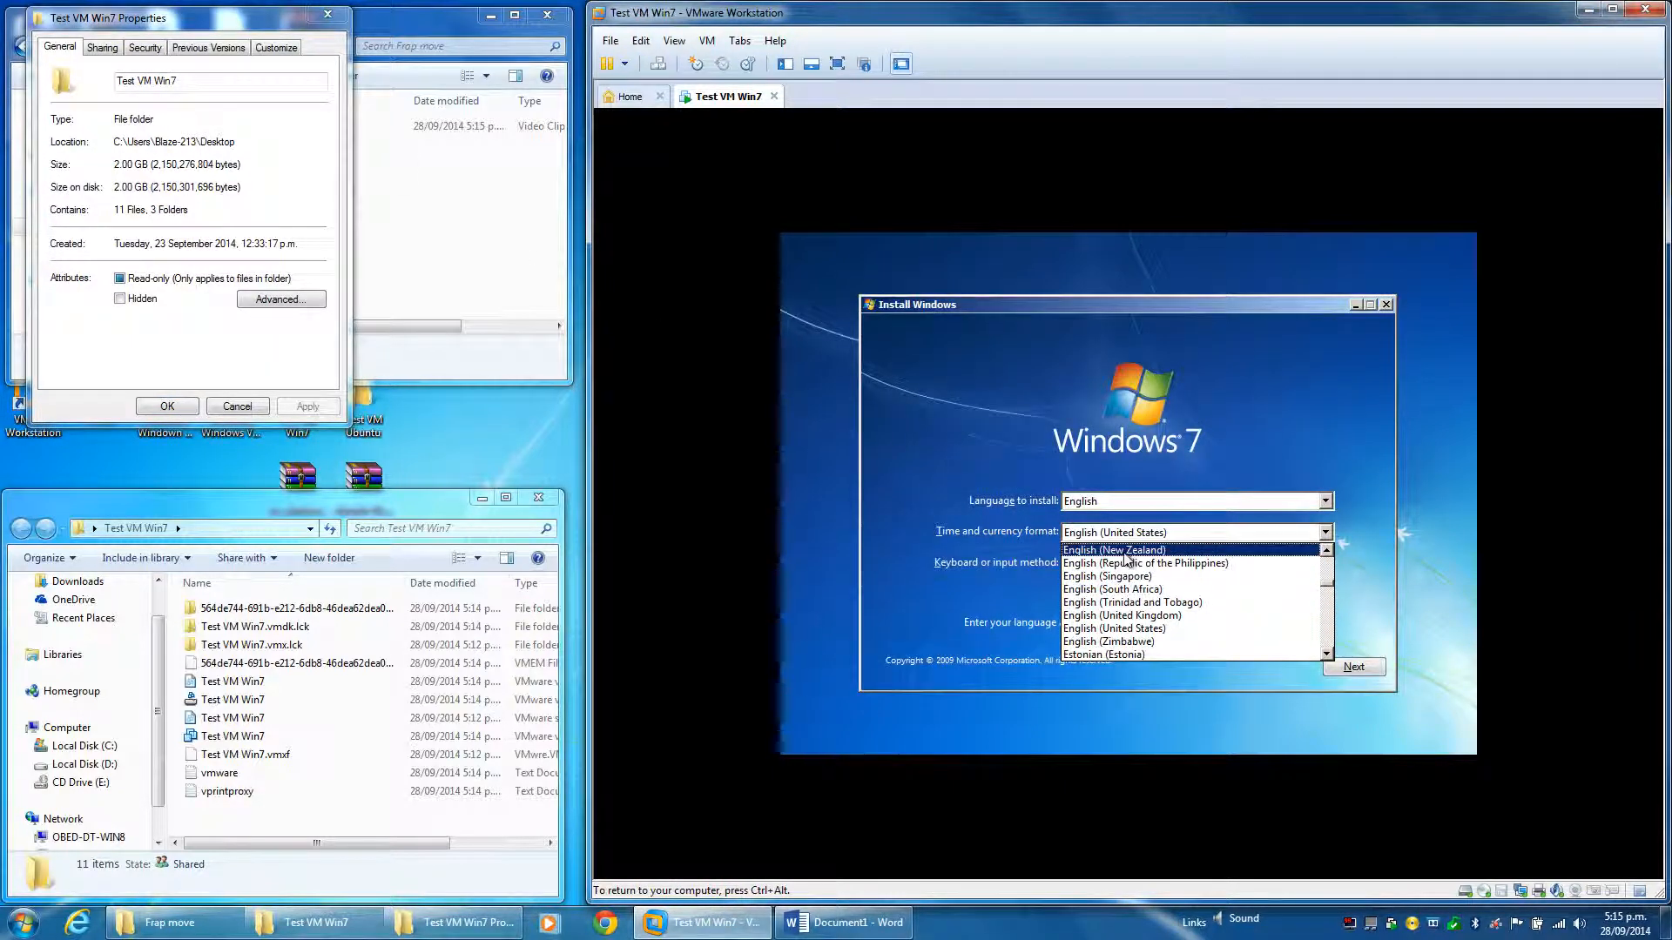
click(1123, 551)
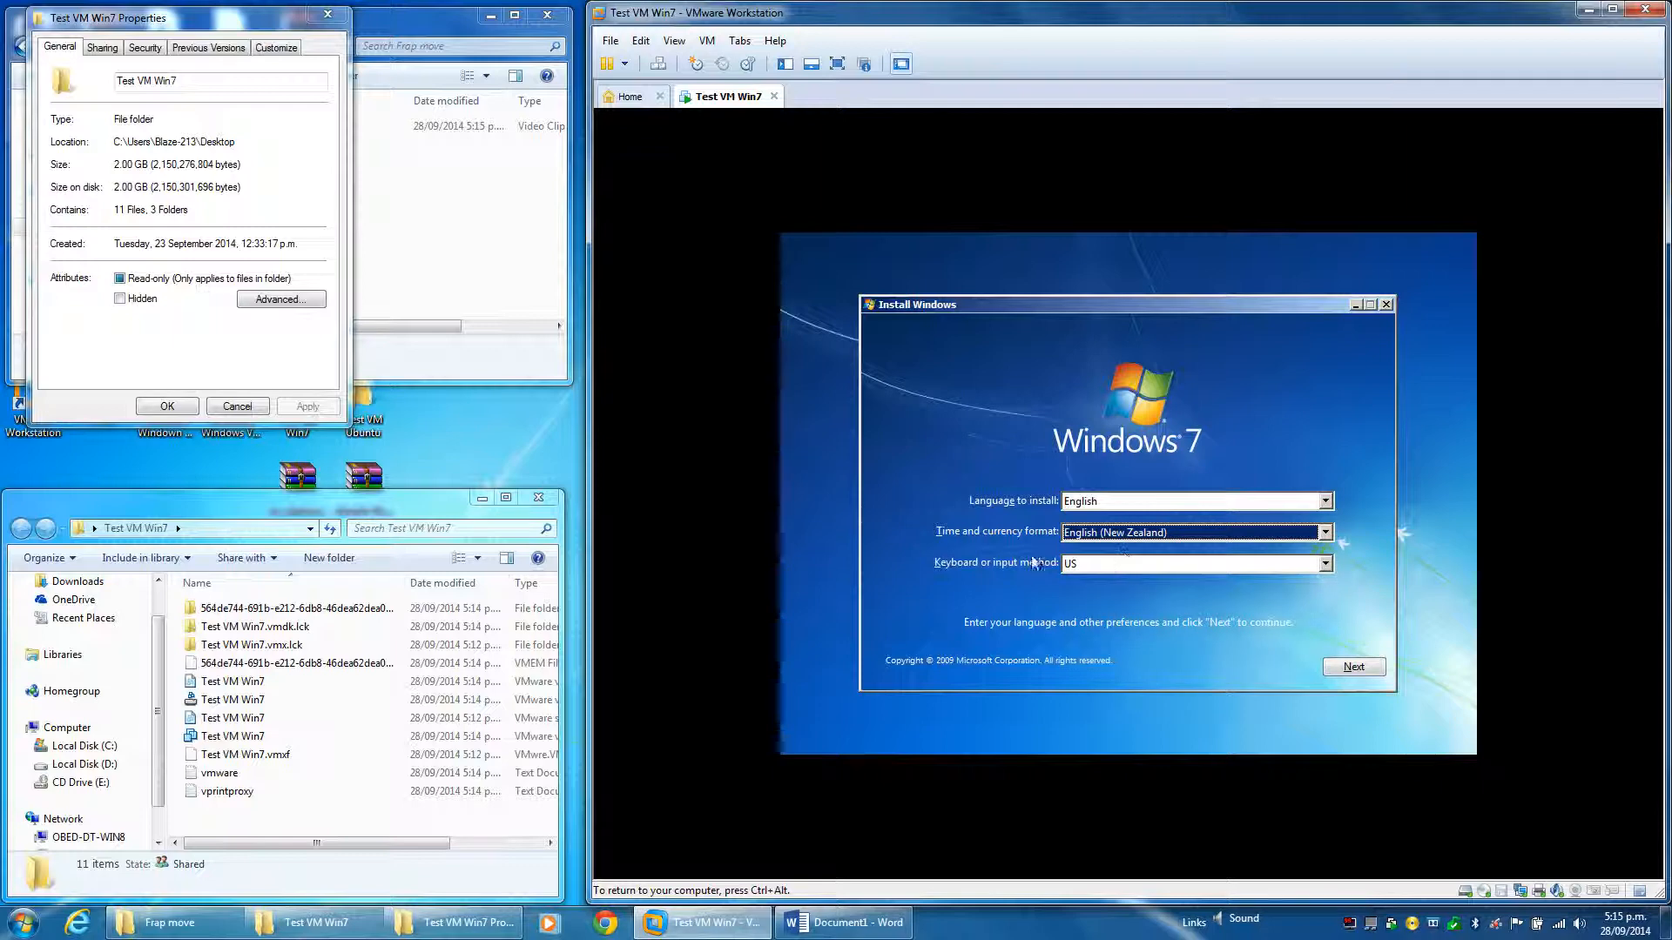
click(1360, 664)
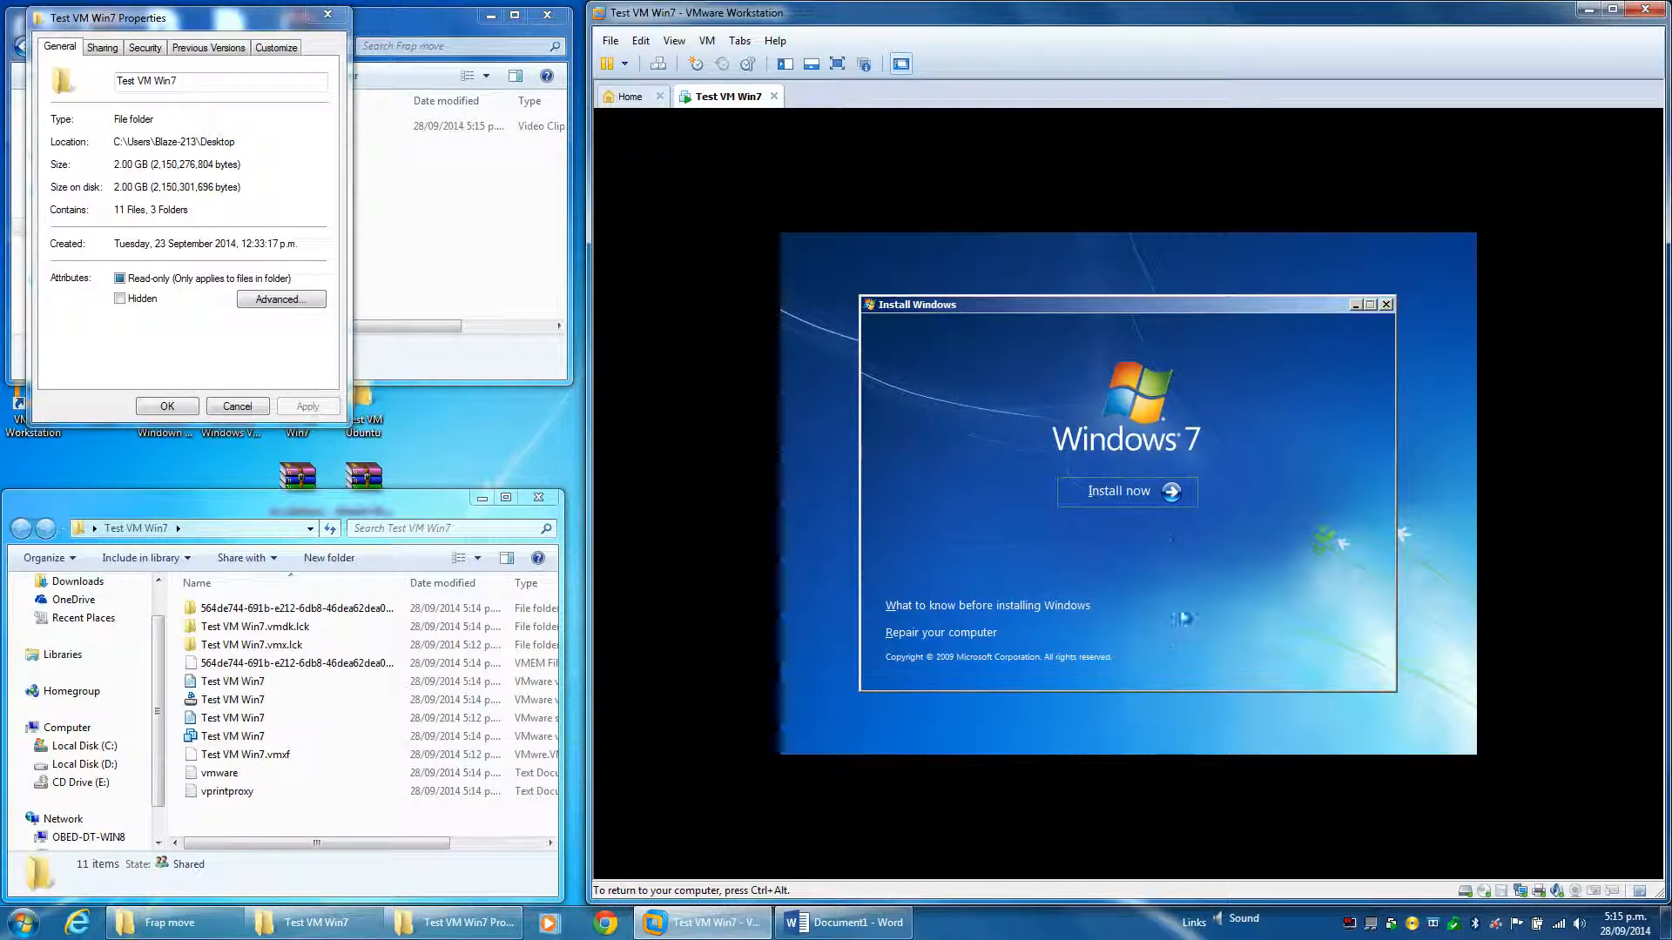
click(1139, 499)
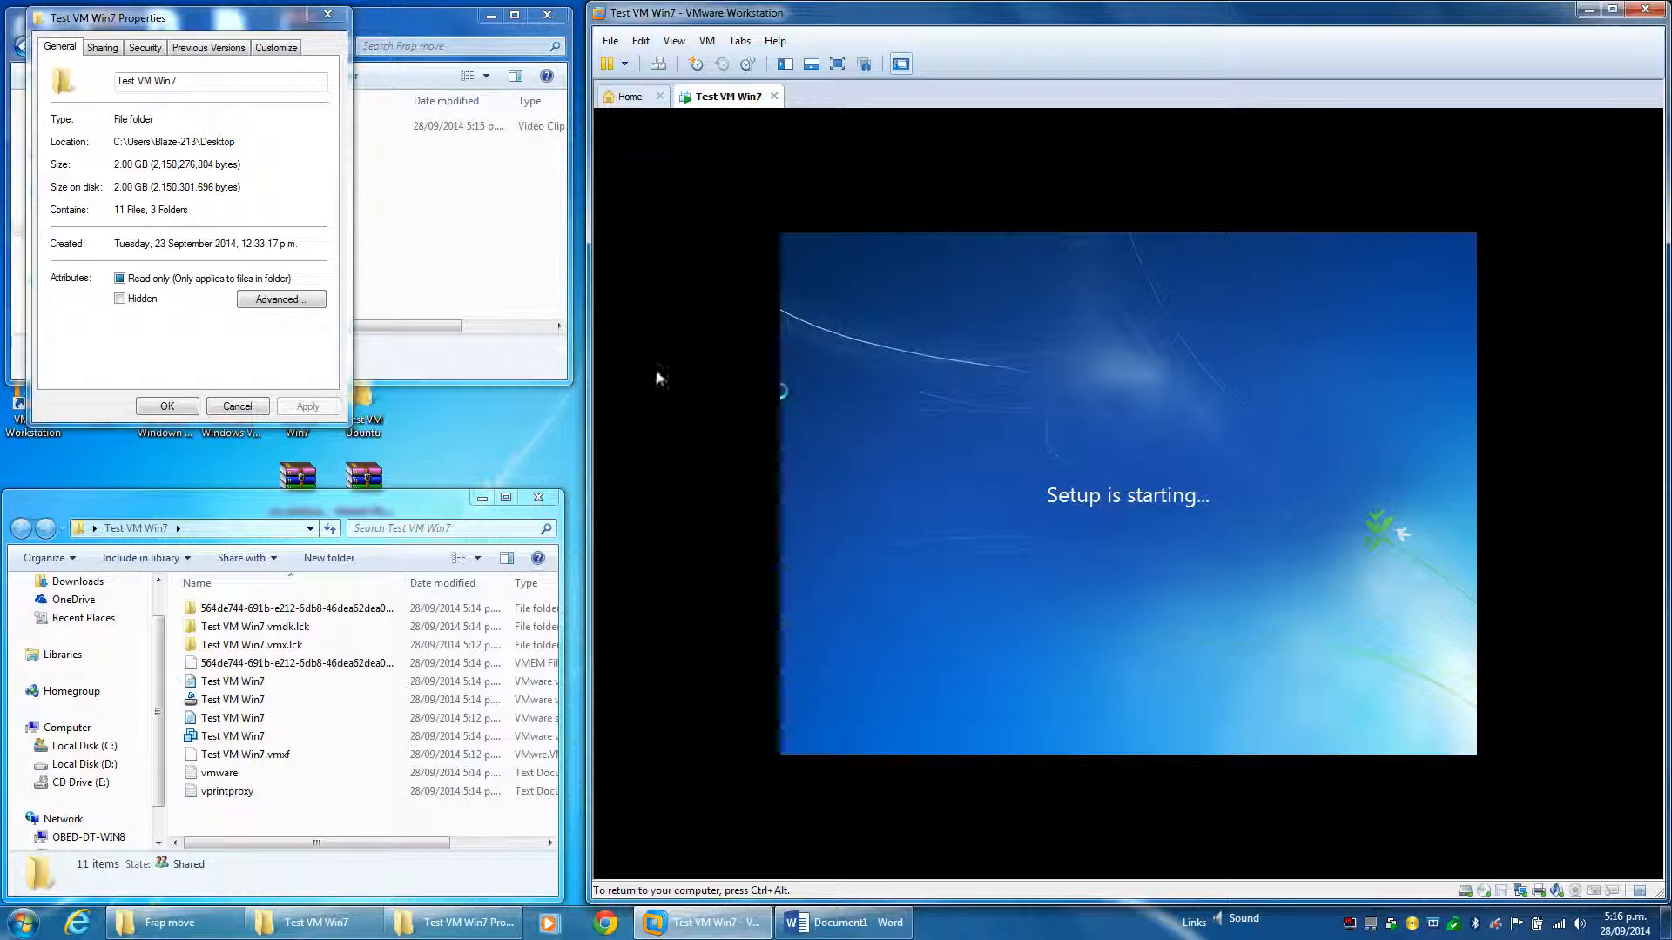
key(ctrl+alt)
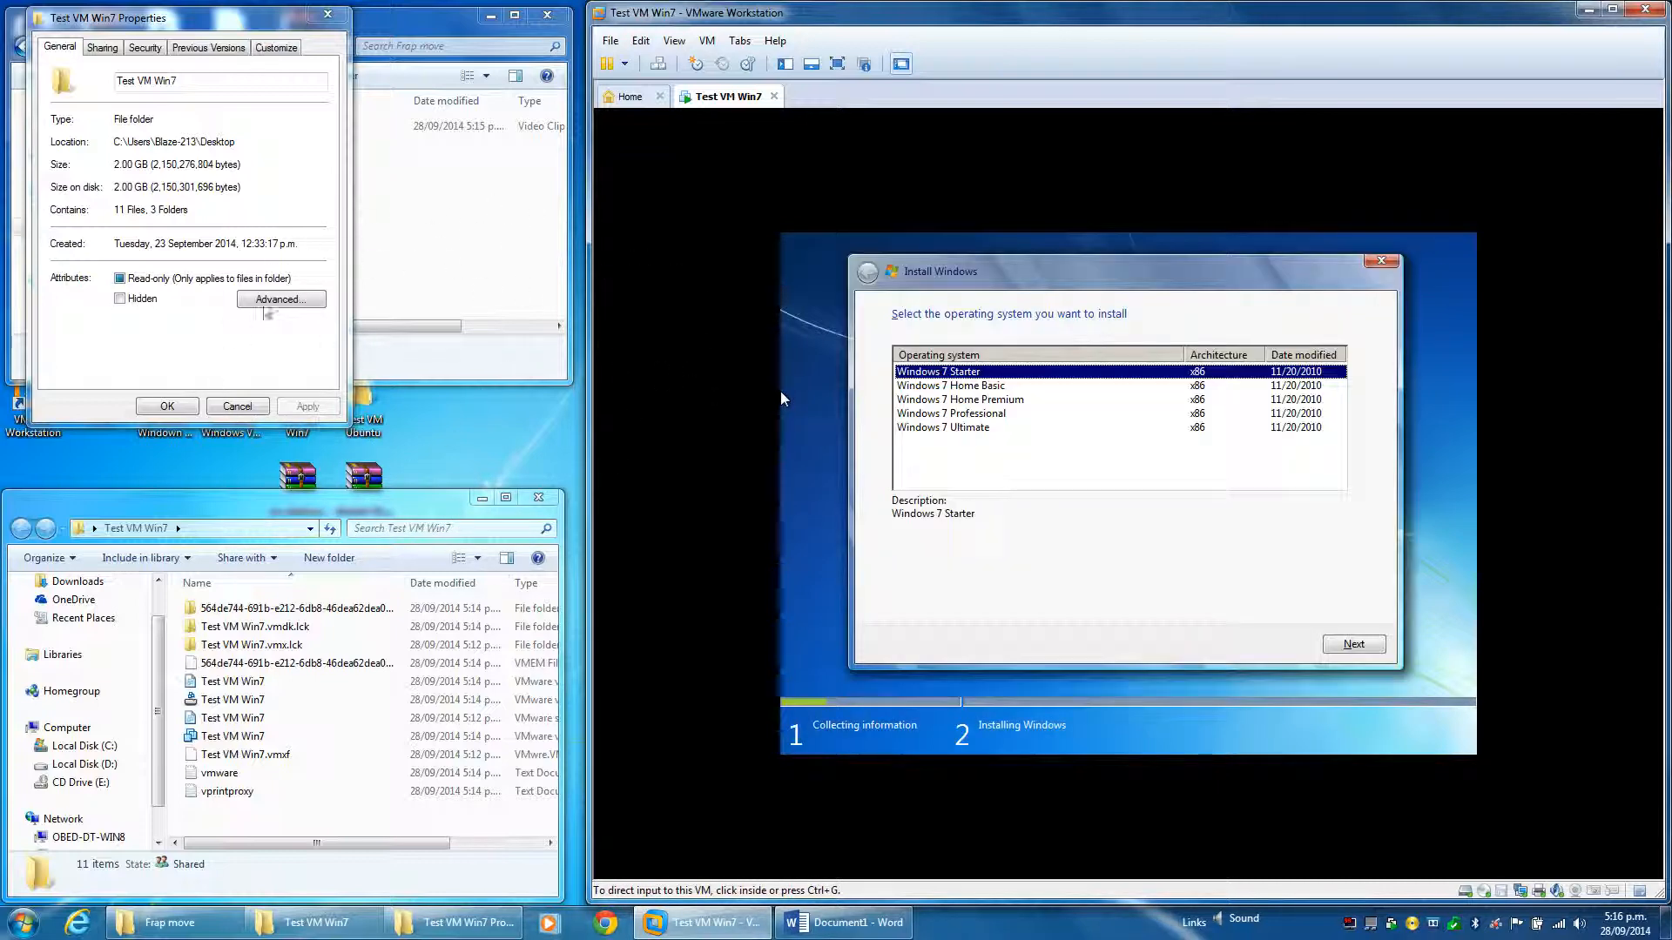
Step: Choose Windows 7 Starter as the edition to install in the virtual machine and accept the license terms
click(773, 444)
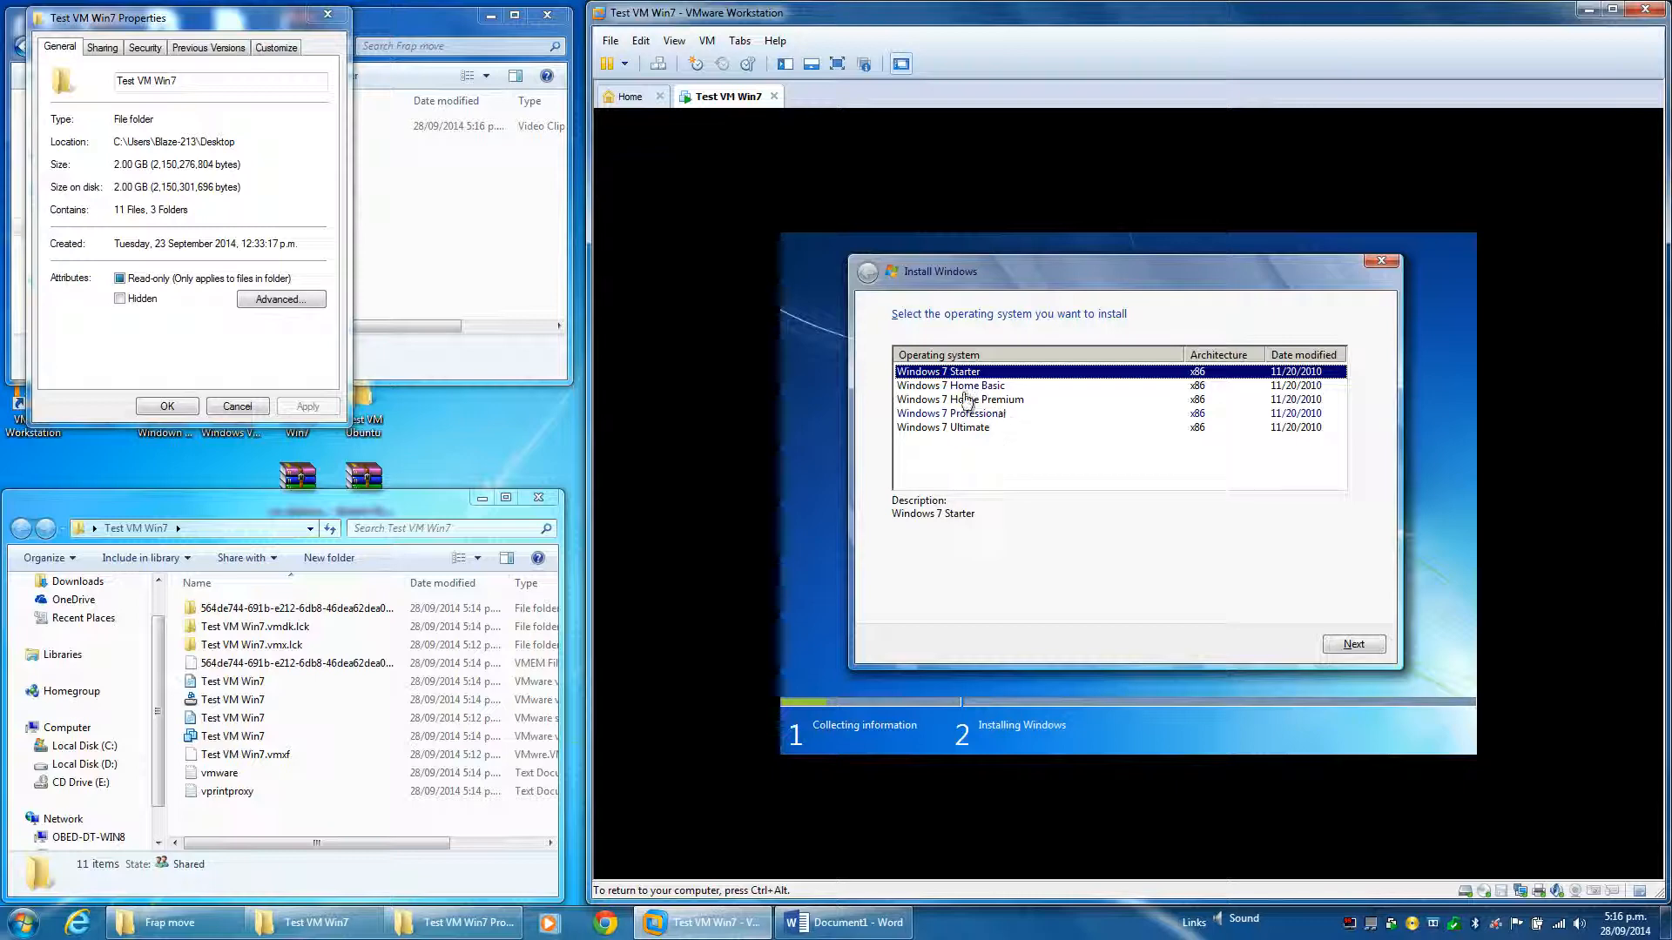
click(1357, 645)
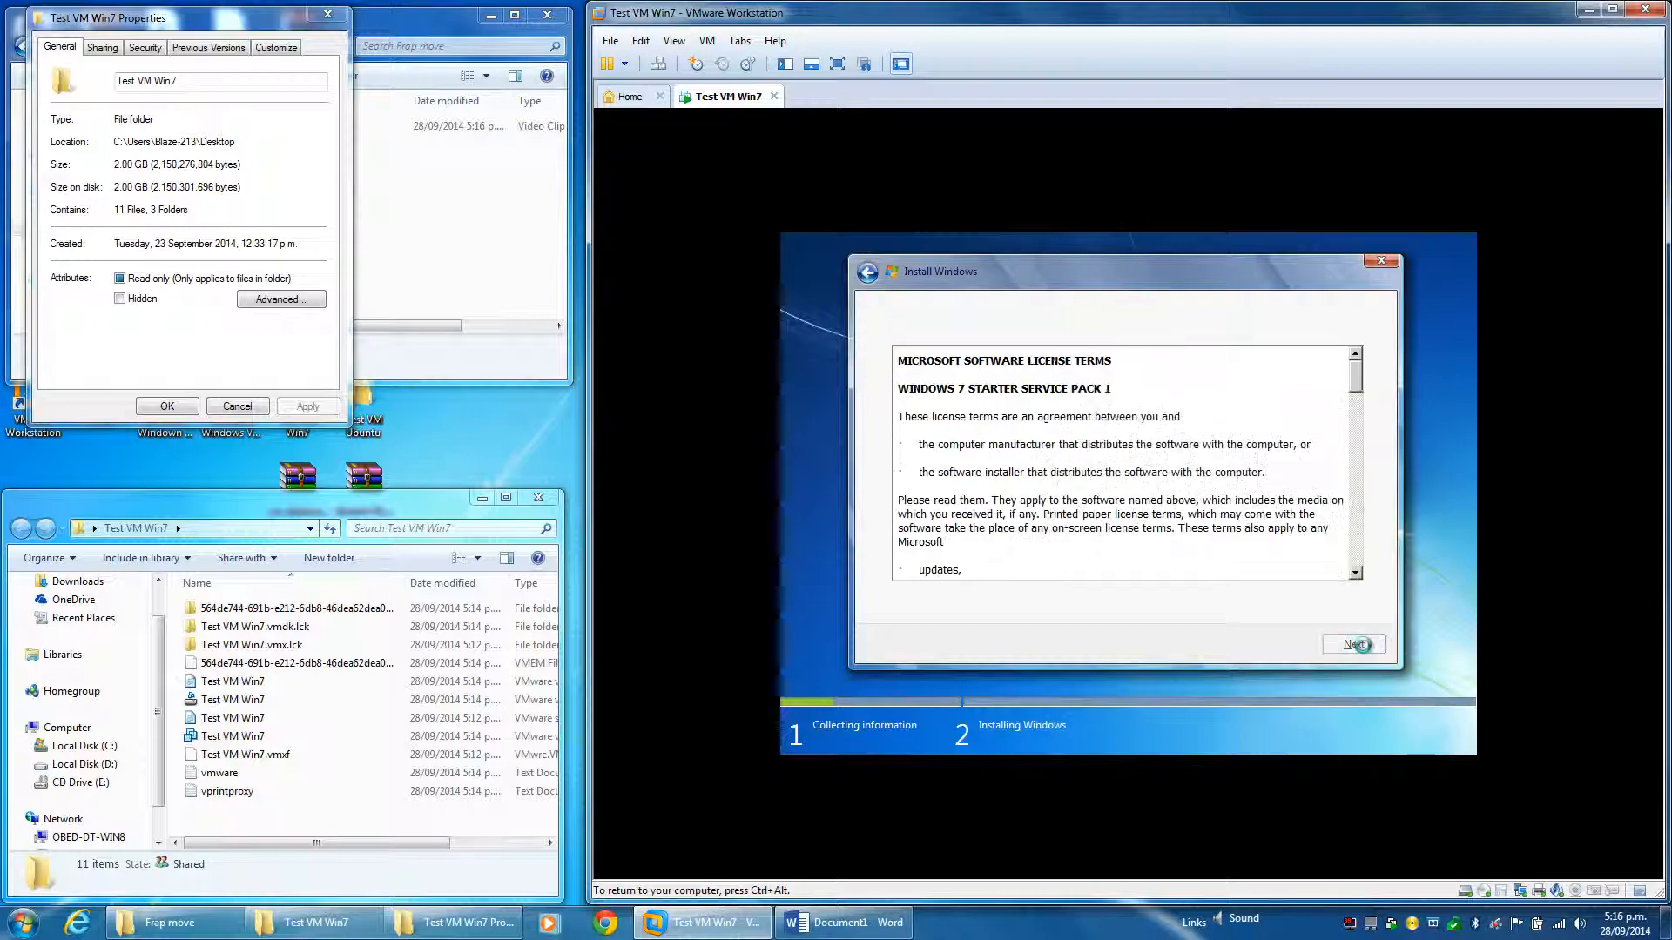
click(997, 605)
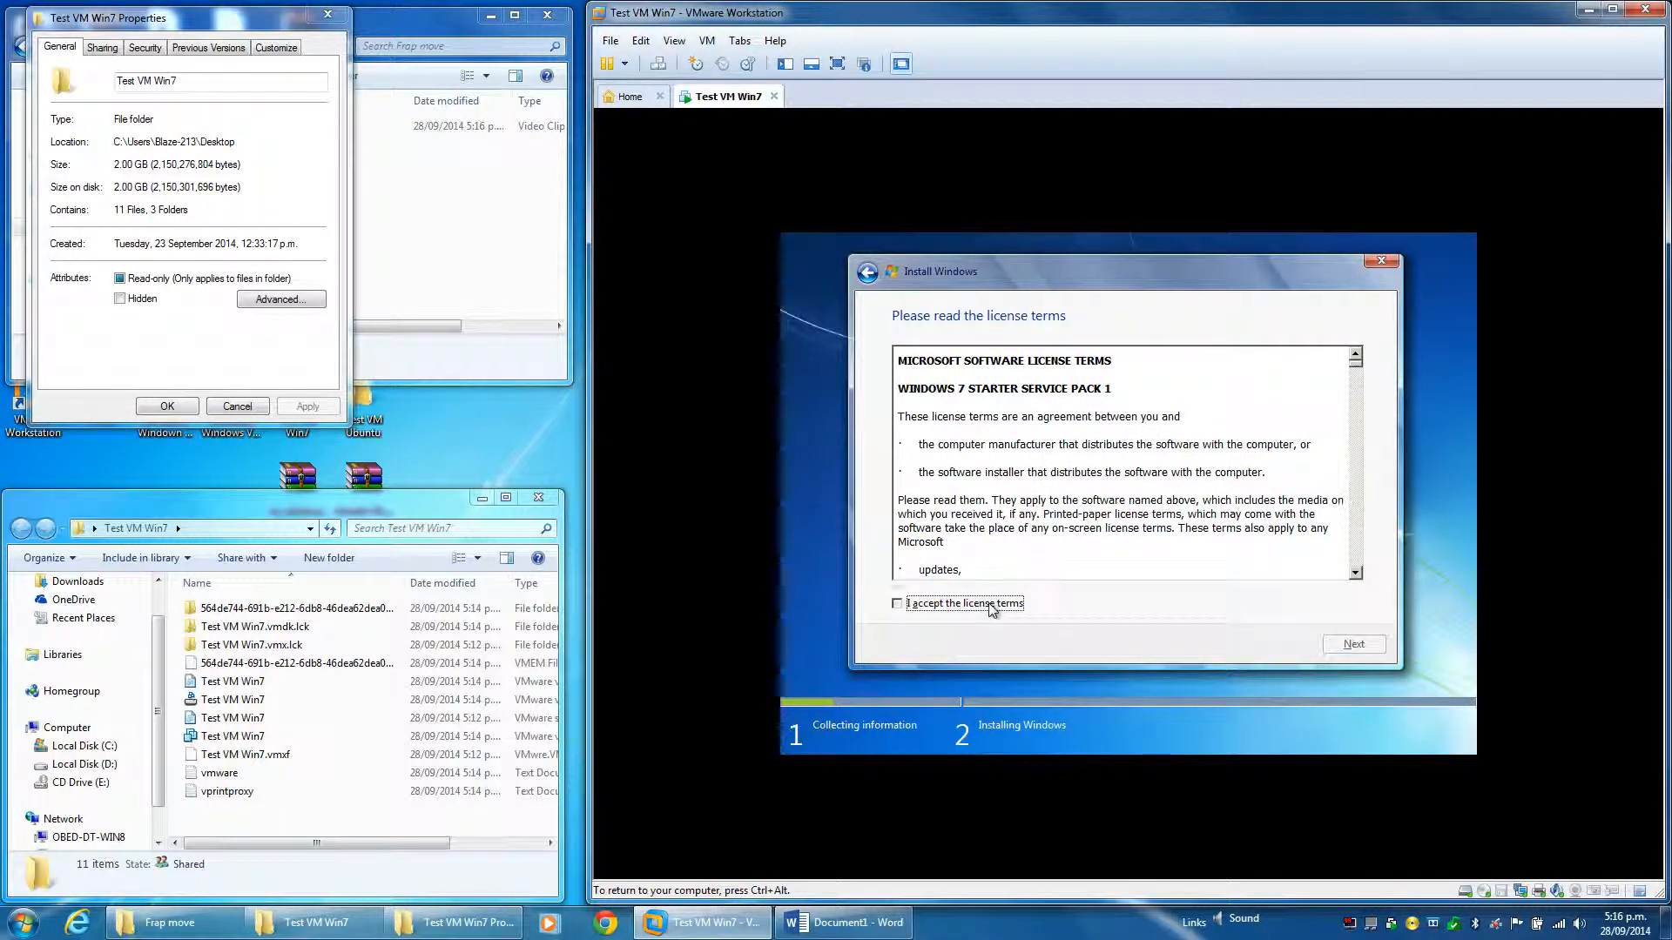
click(1353, 649)
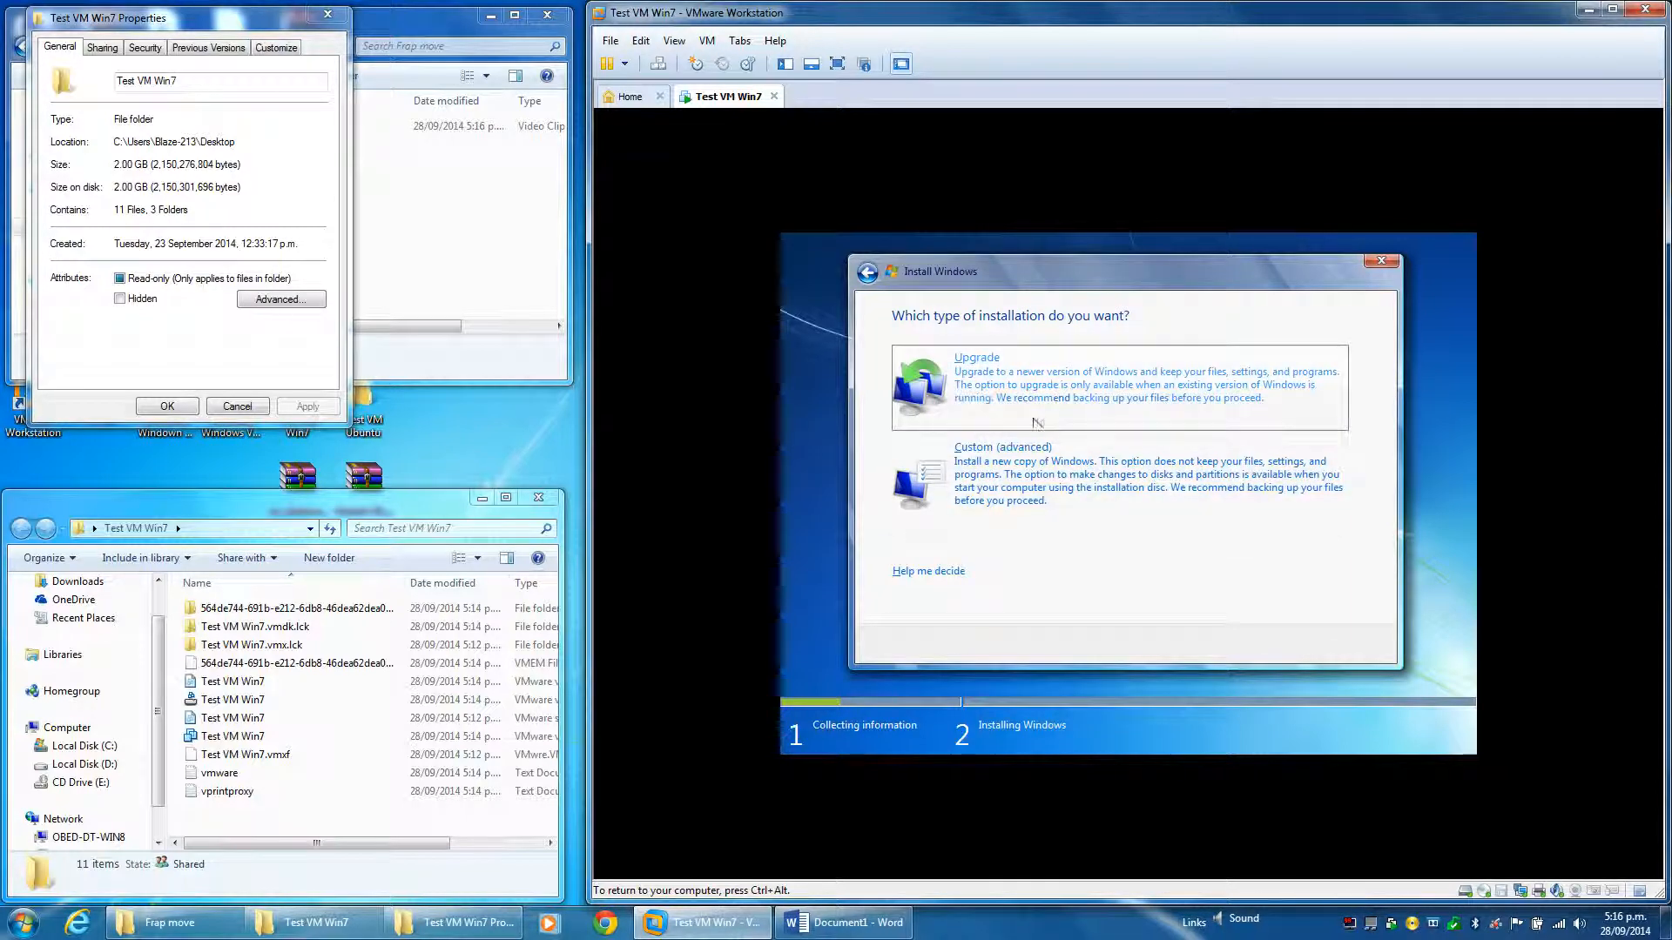
Step: Start a Custom (advanced) installation on Disk 0 Unallocated Space and release input from the virtual machine
click(1036, 489)
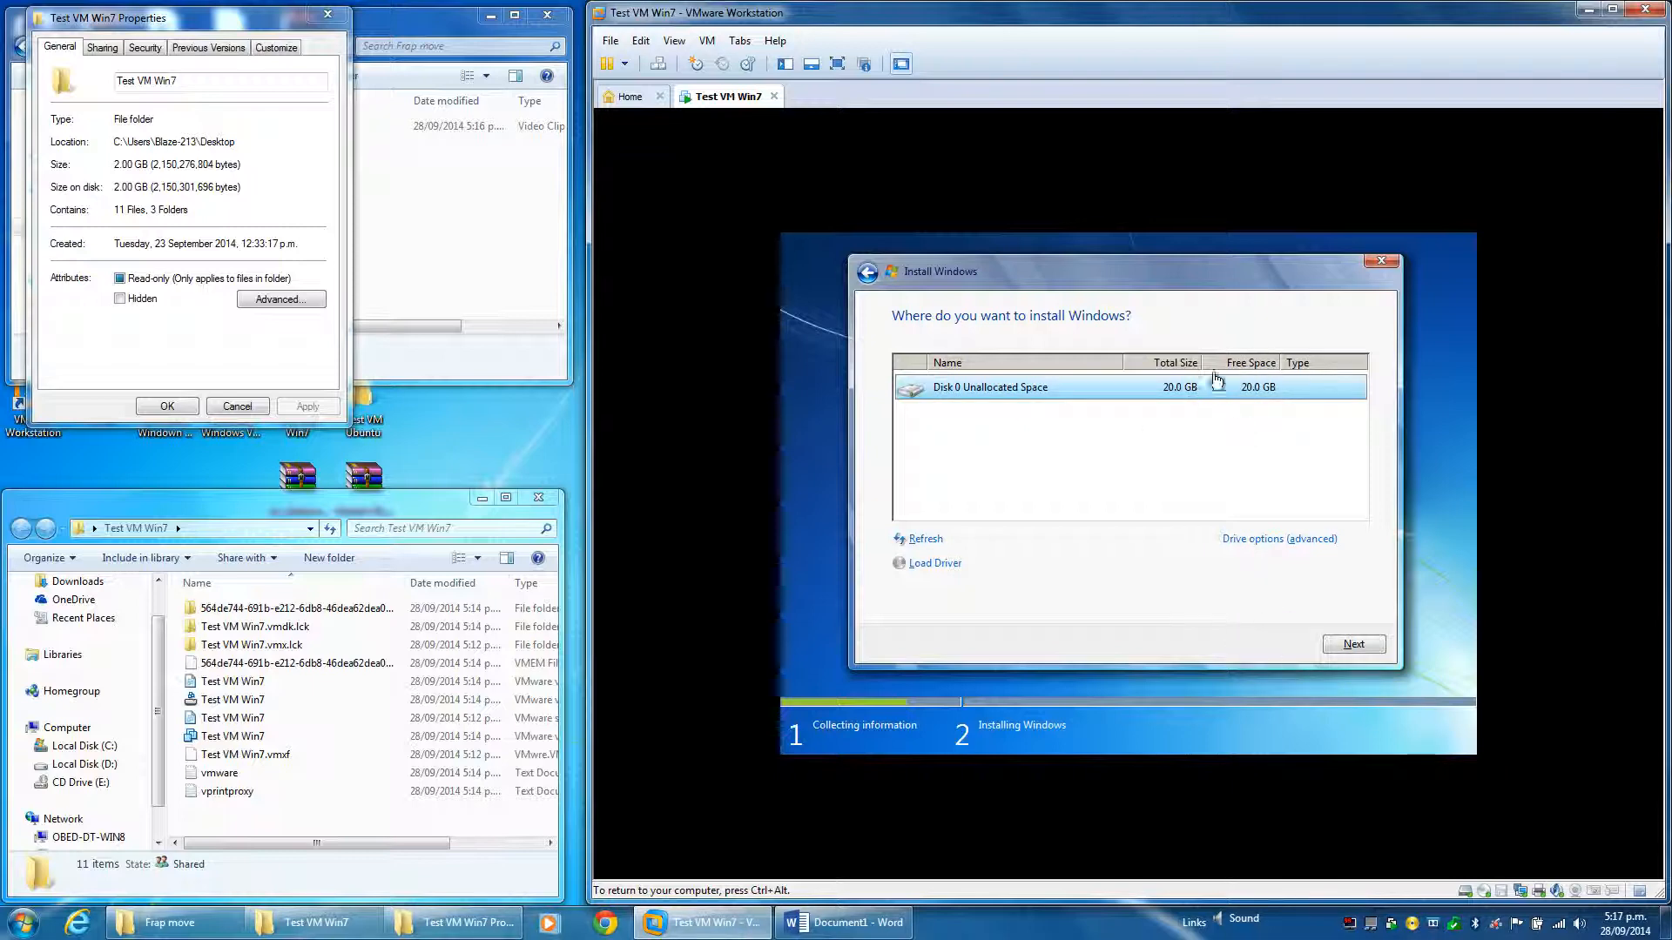
click(1355, 645)
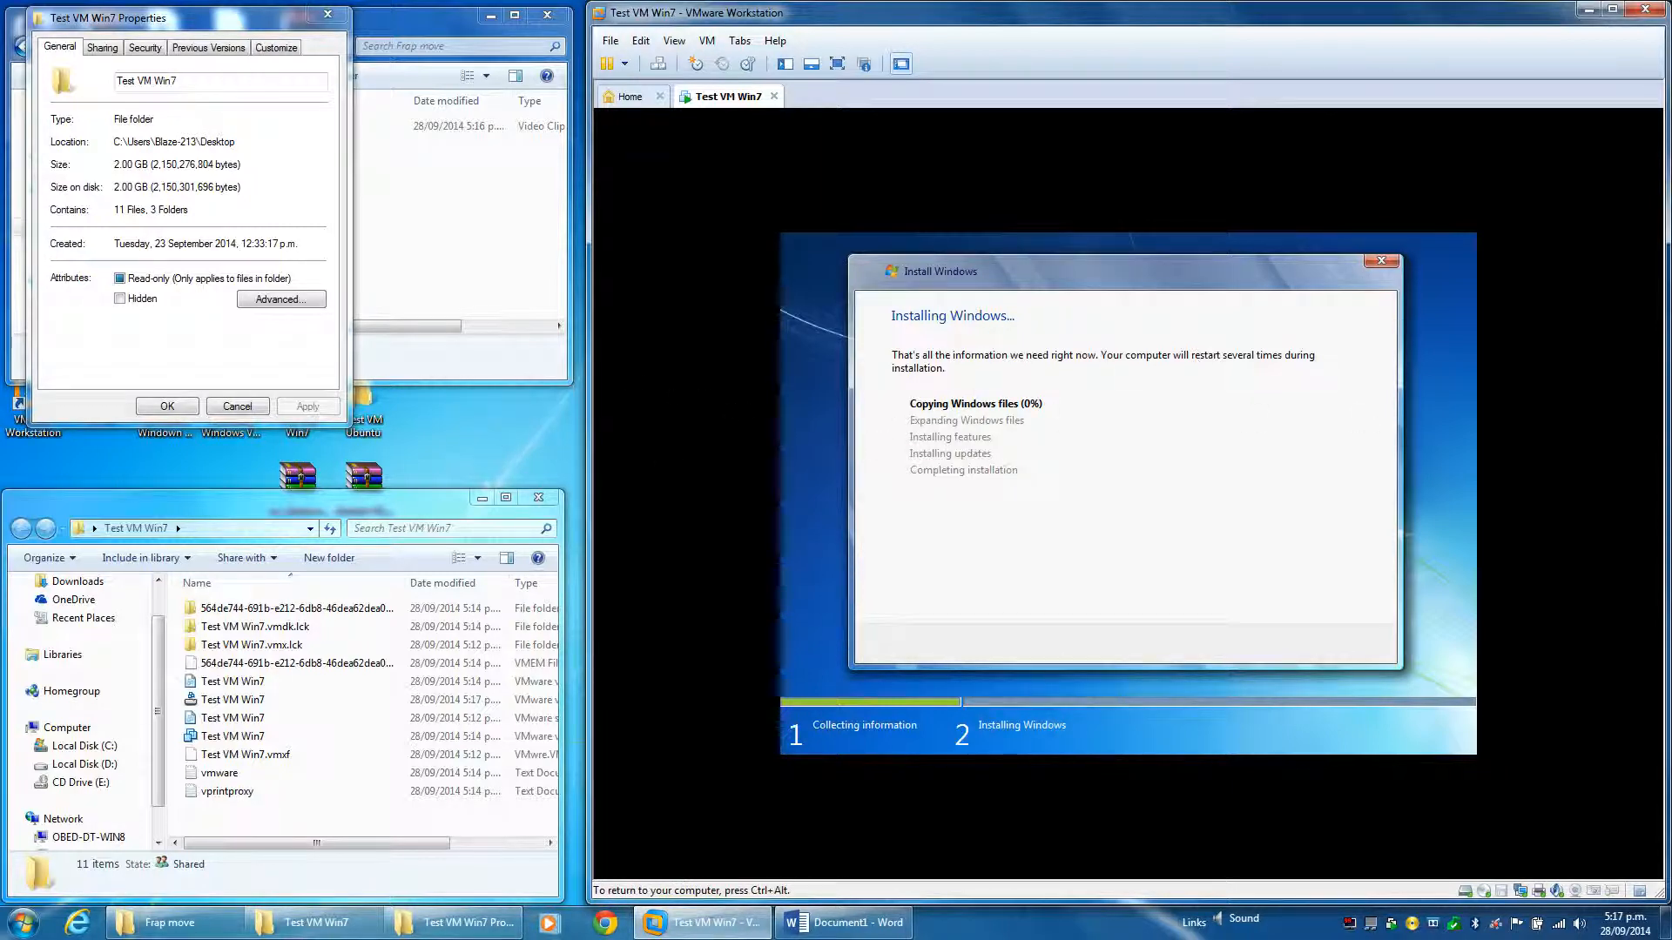
key(ctrl+alt)
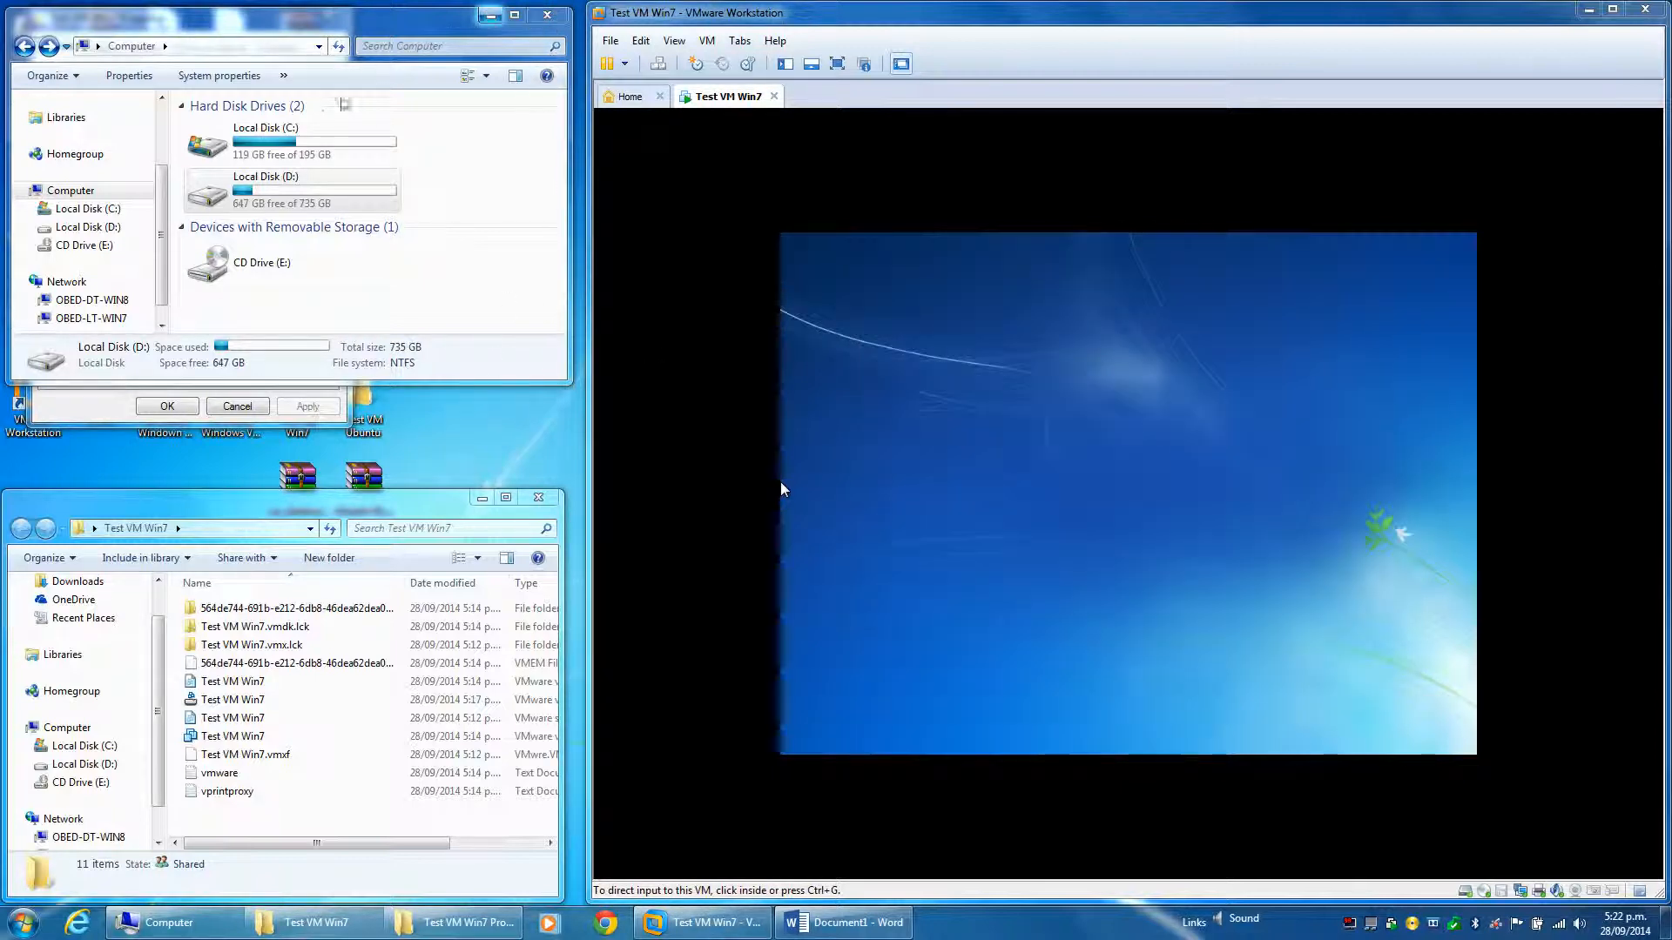
Step: Open the Frap move folder on Local Disk (D:) and bring the Test VM Win7 properties window to the front
double_click(225, 176)
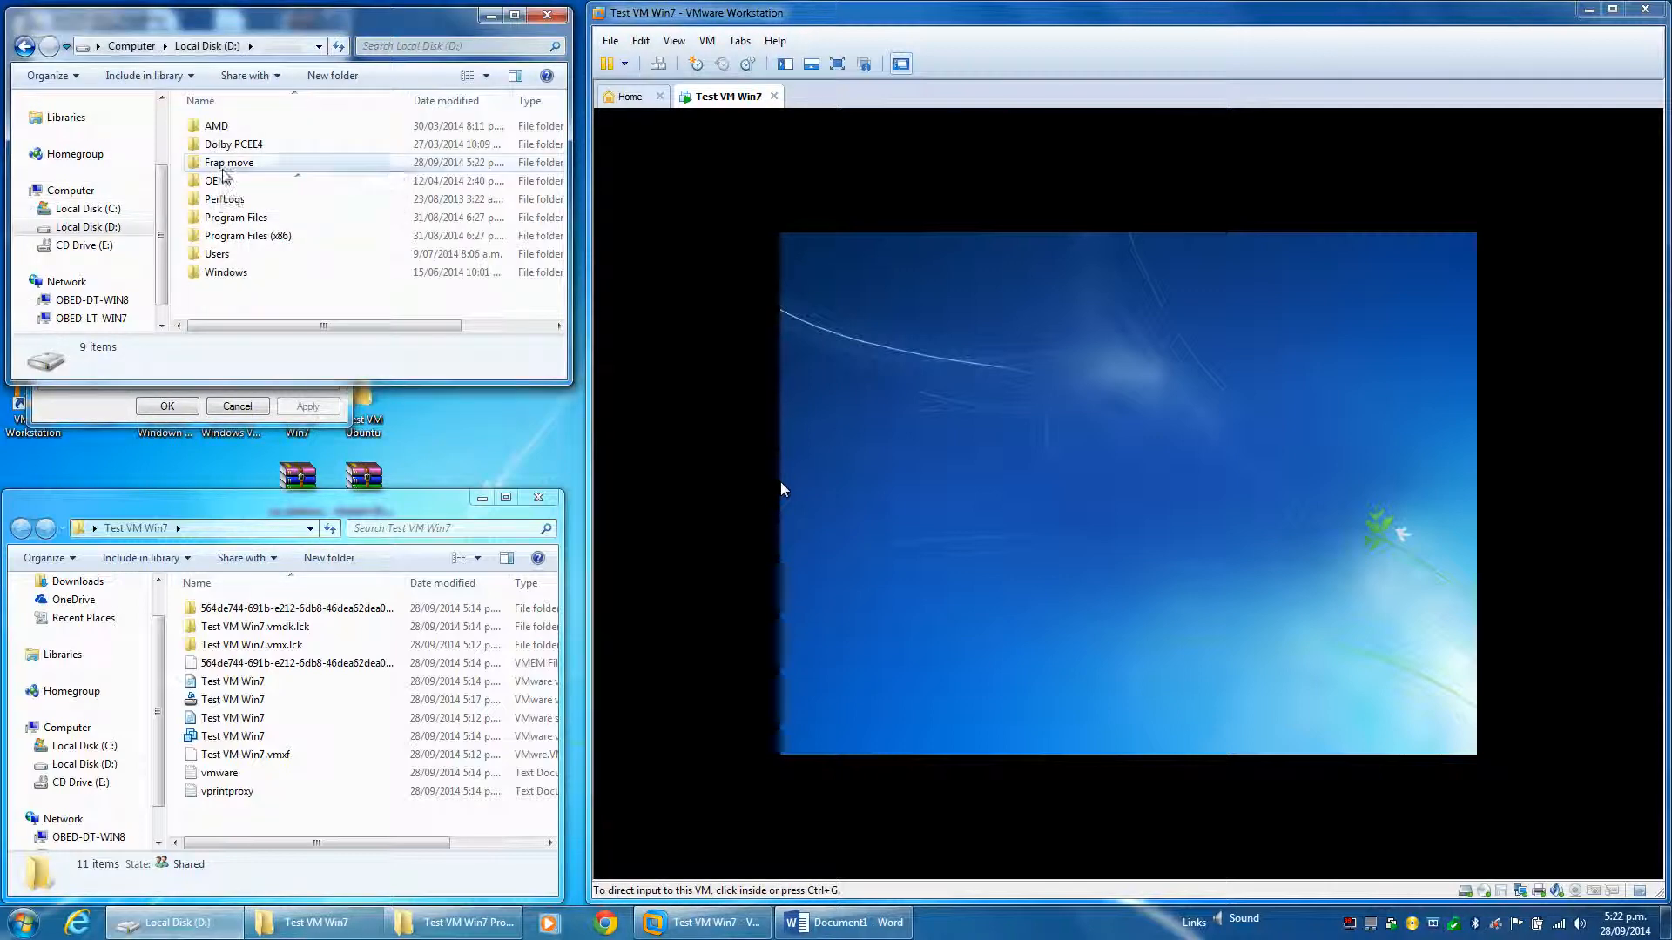
double_click(223, 170)
click(128, 419)
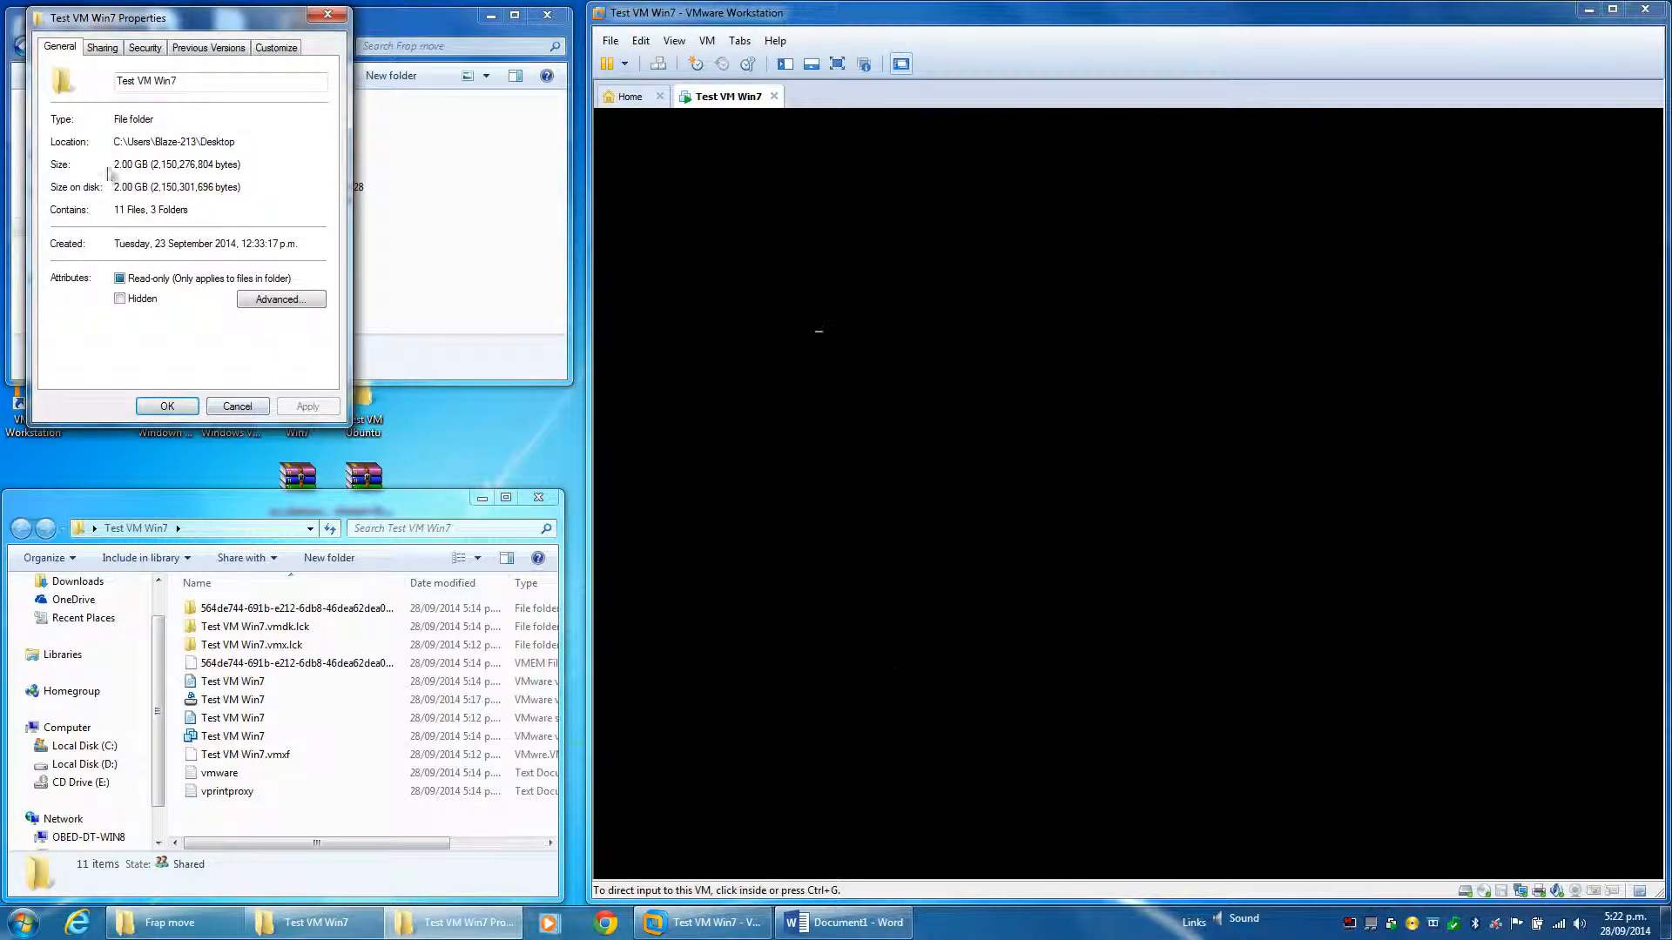
Step: Reopen the desktop Test VM Win7 folder's properties to check its size and place the window over Frap move
click(237, 407)
right_click(305, 420)
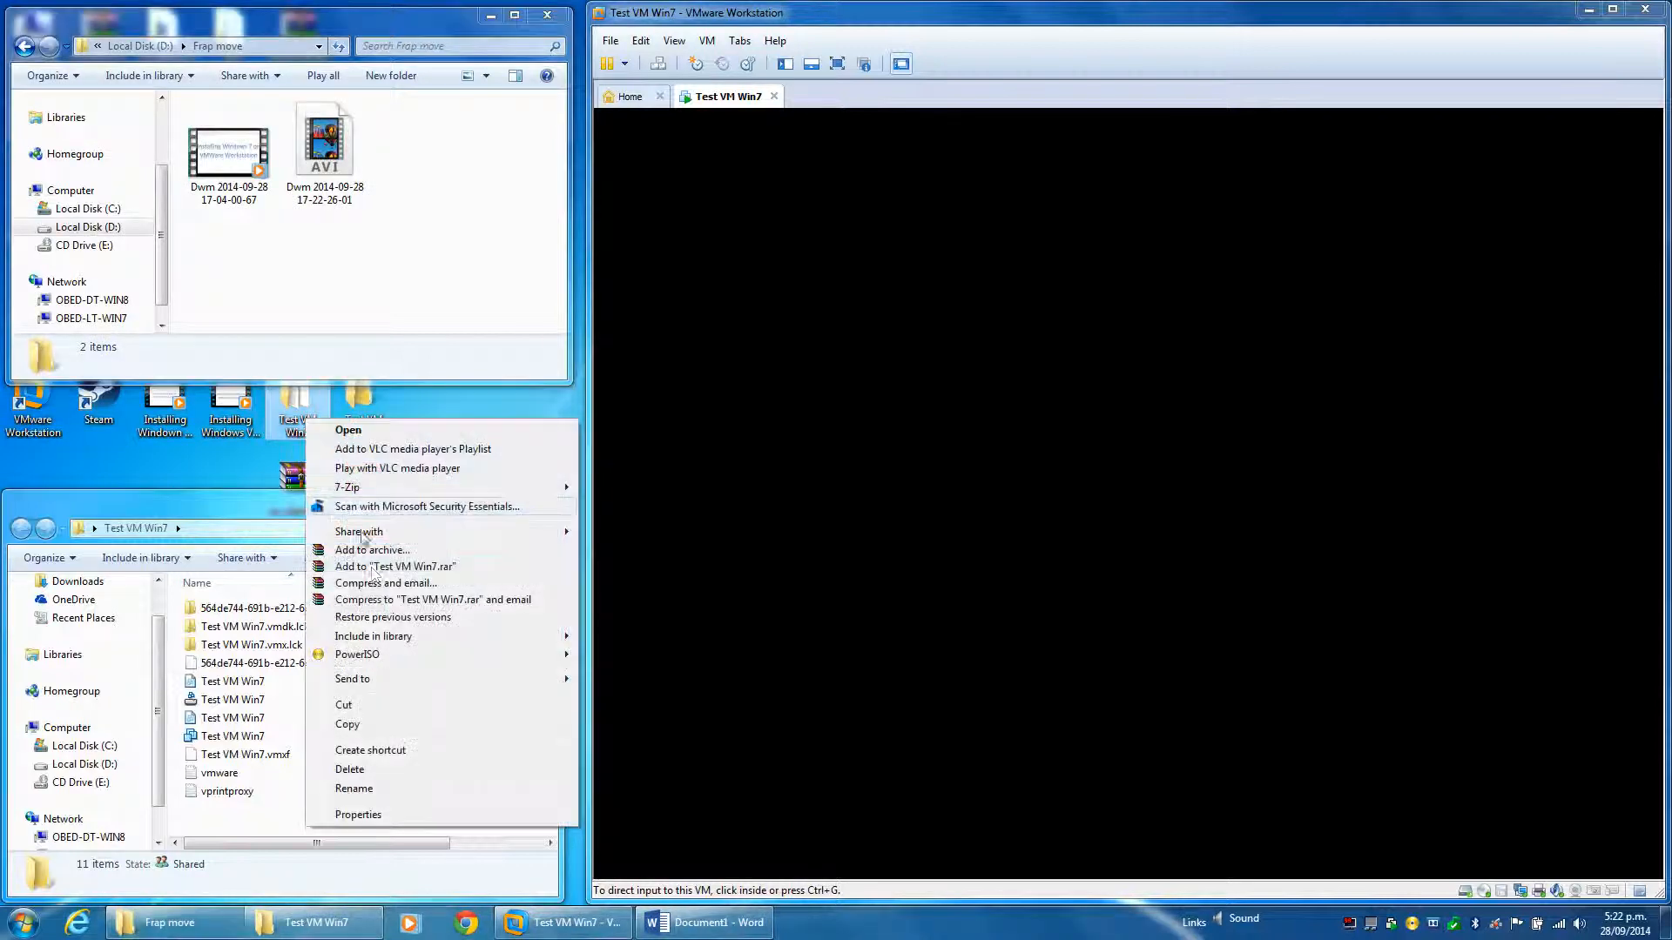
click(405, 814)
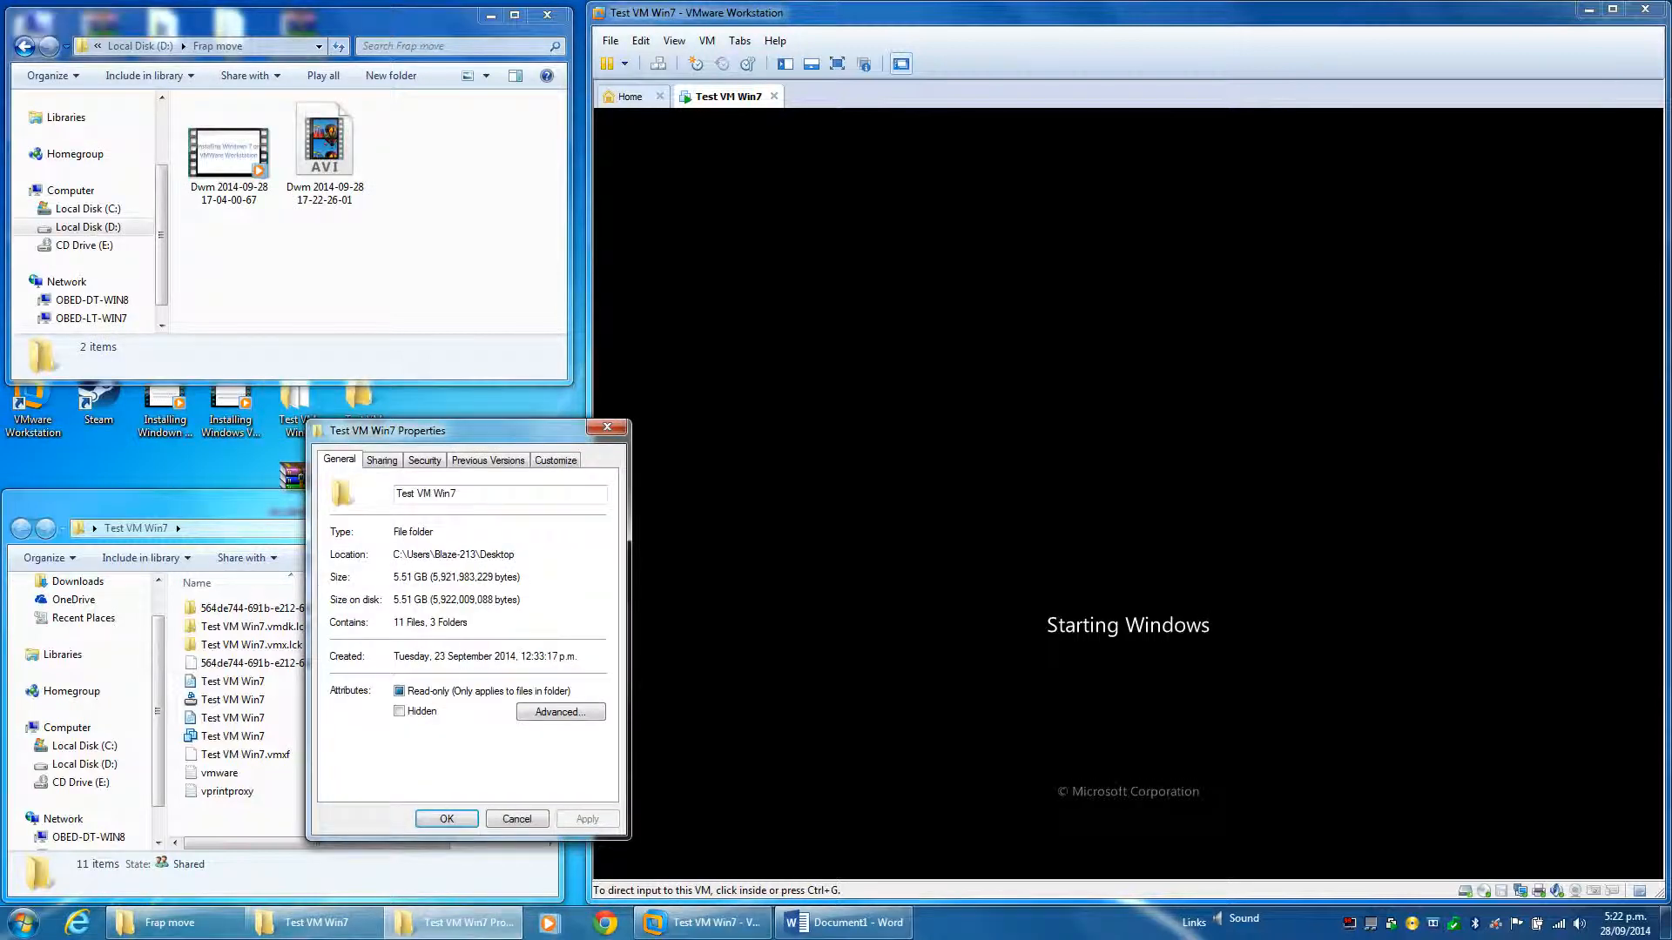
drag(471, 436, 179, 26)
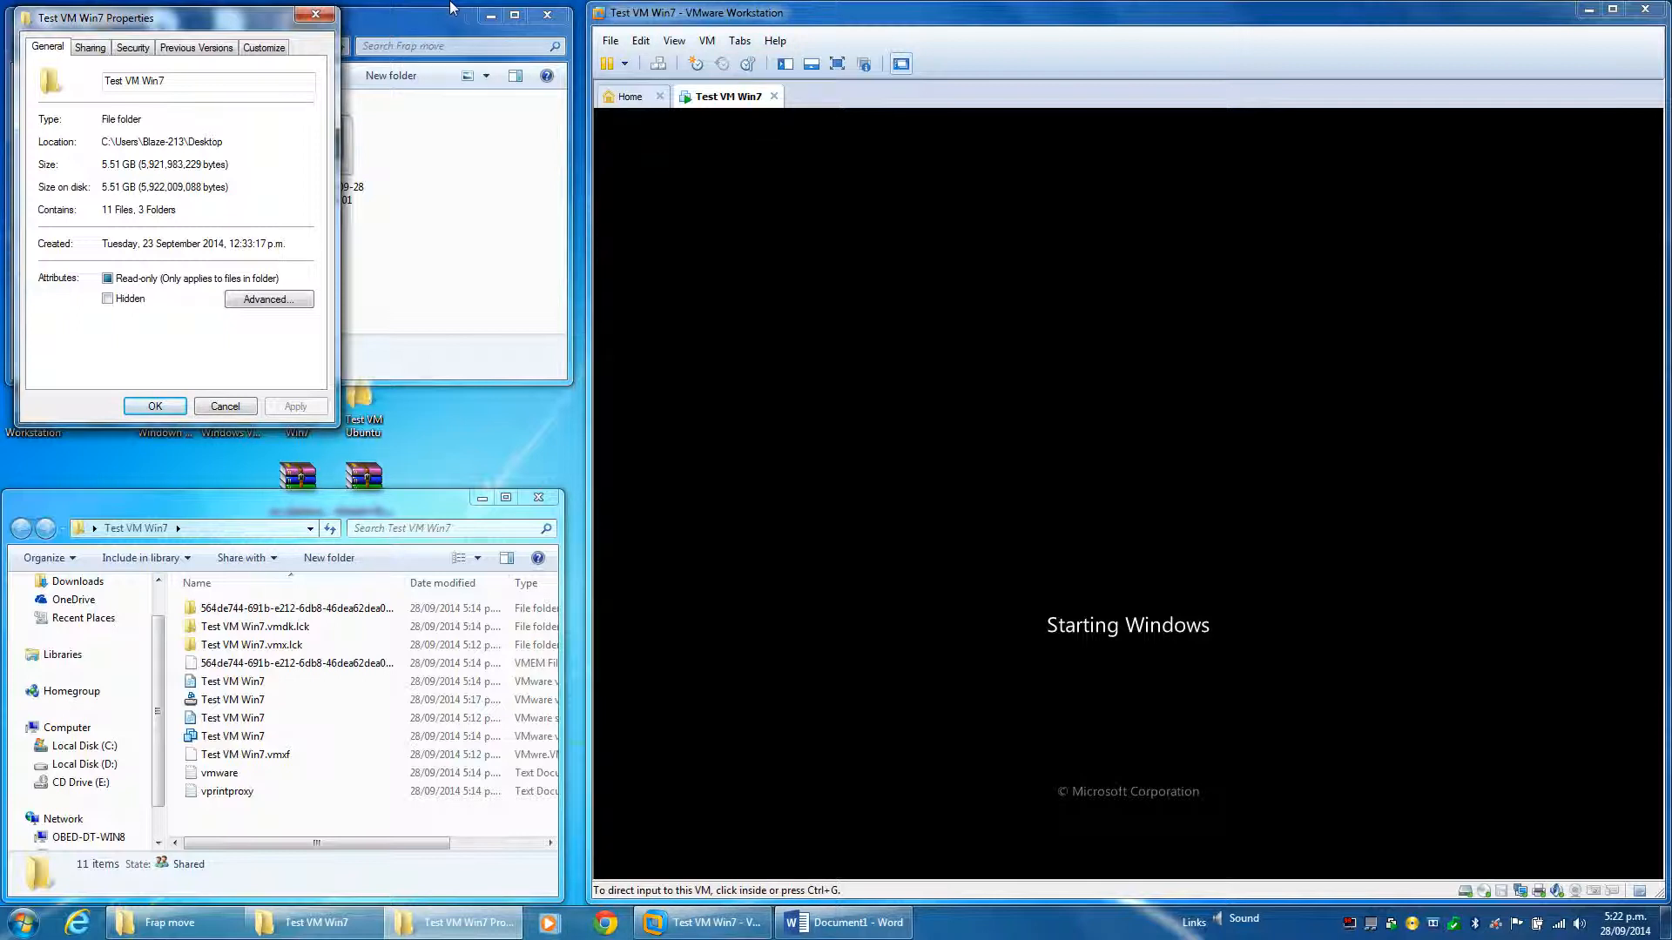
Step: Switch the Frap move folder to Details view and bring the Test VM Win7 properties window back to the front
right_click(500, 218)
mouse_move(552, 270)
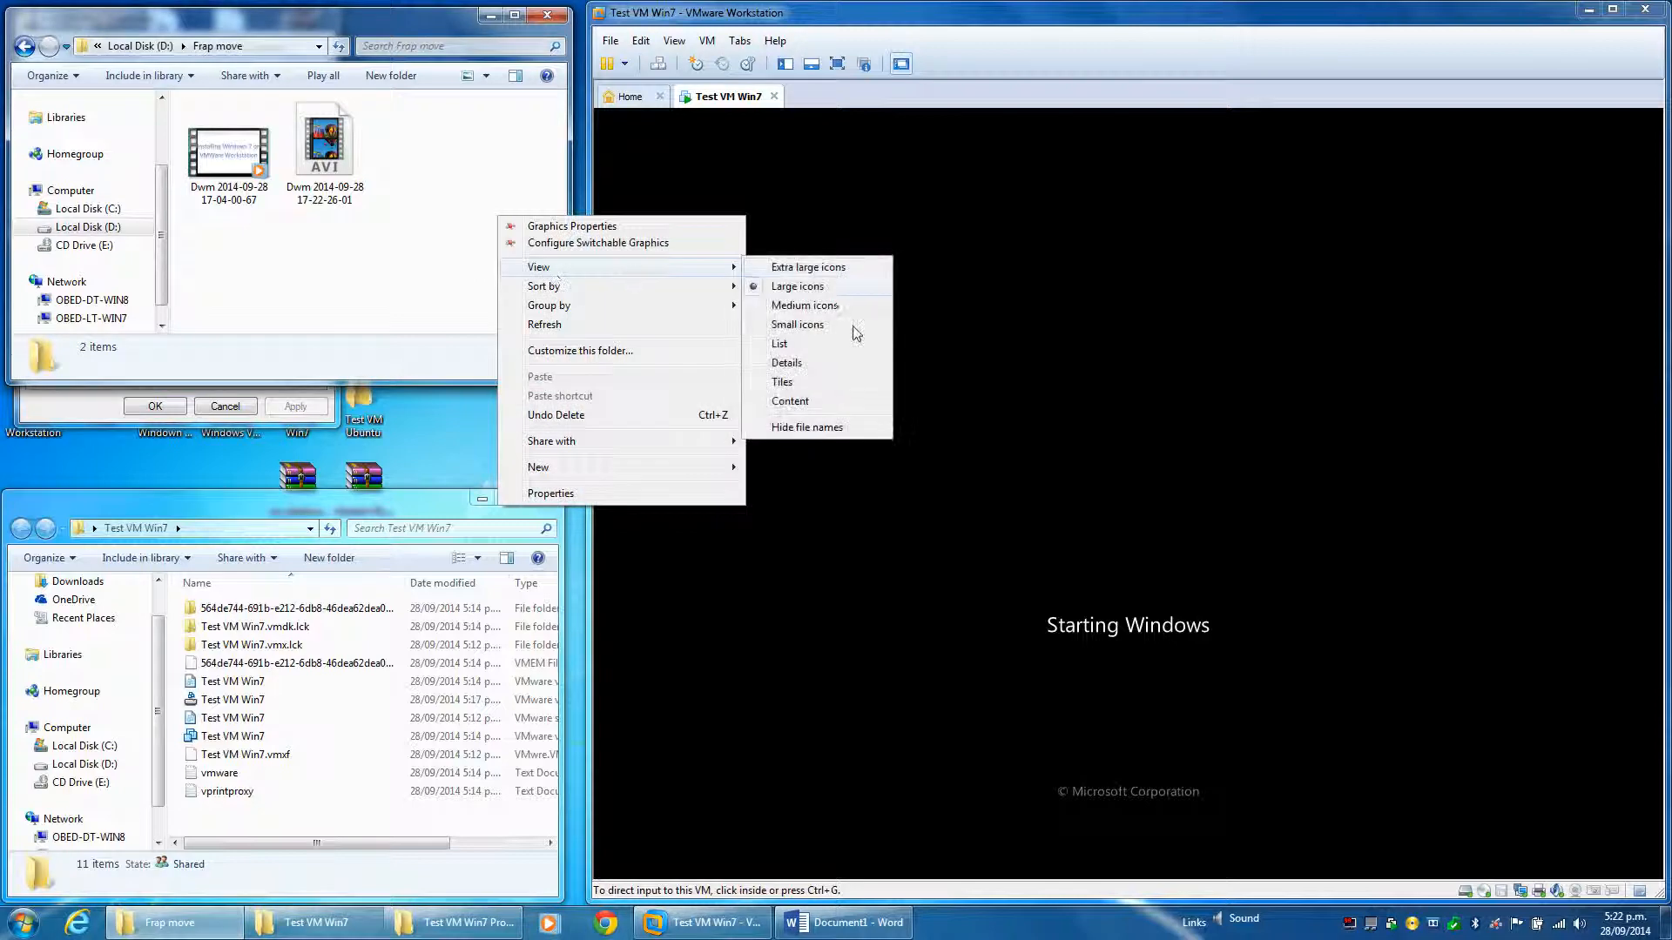
click(786, 364)
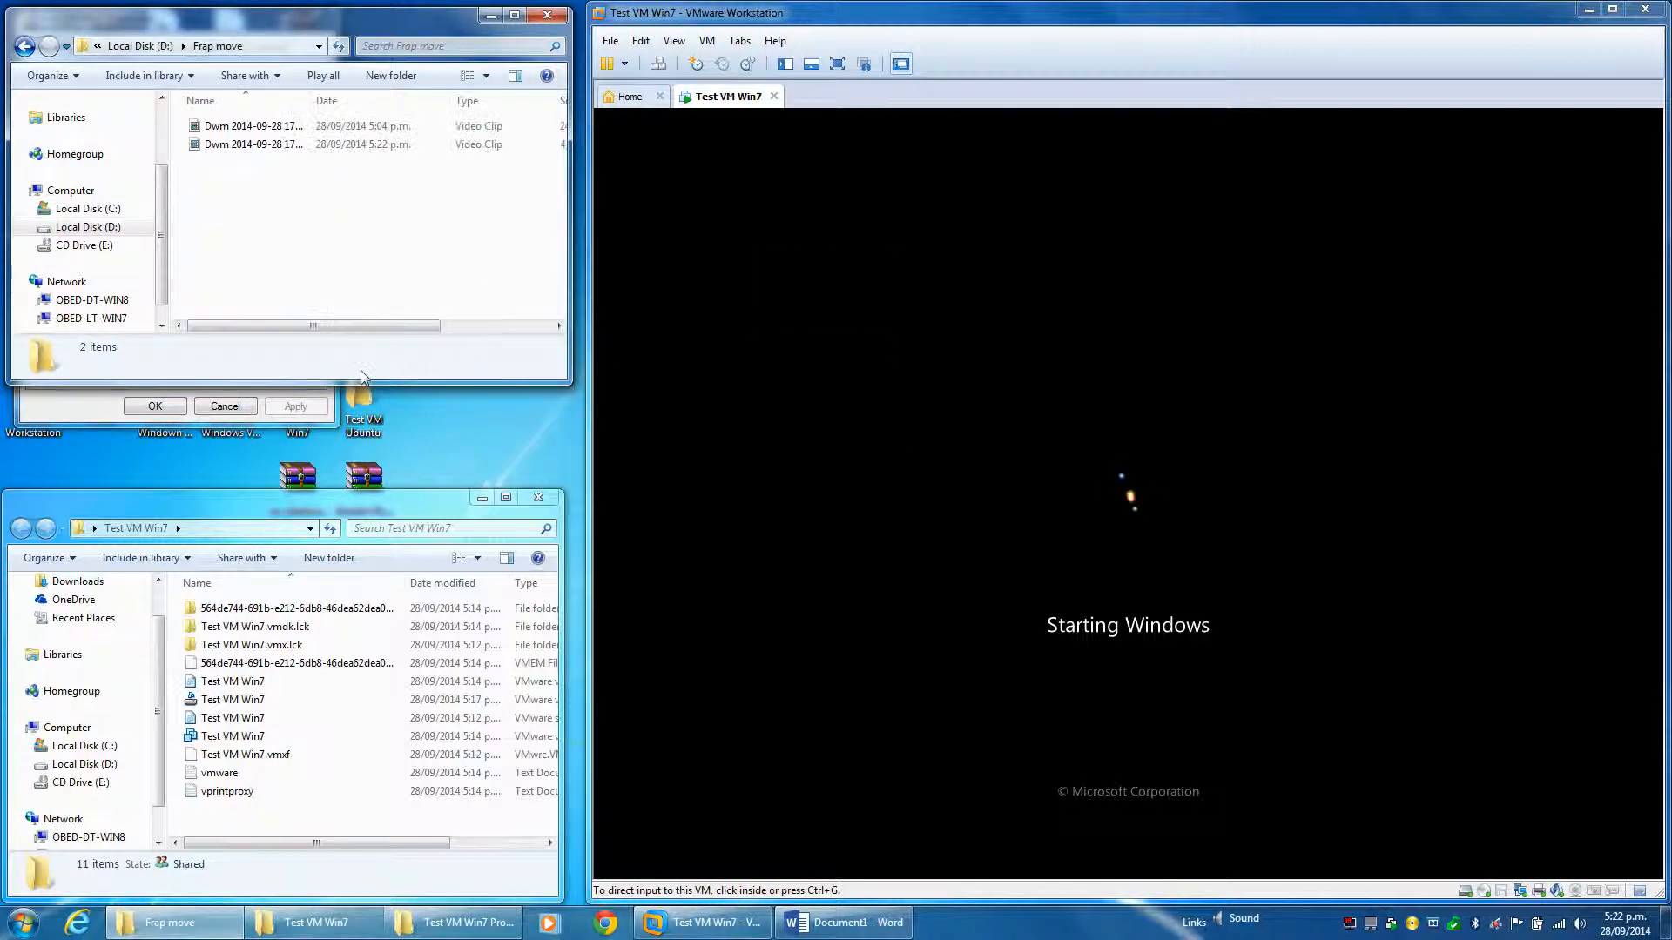
click(76, 404)
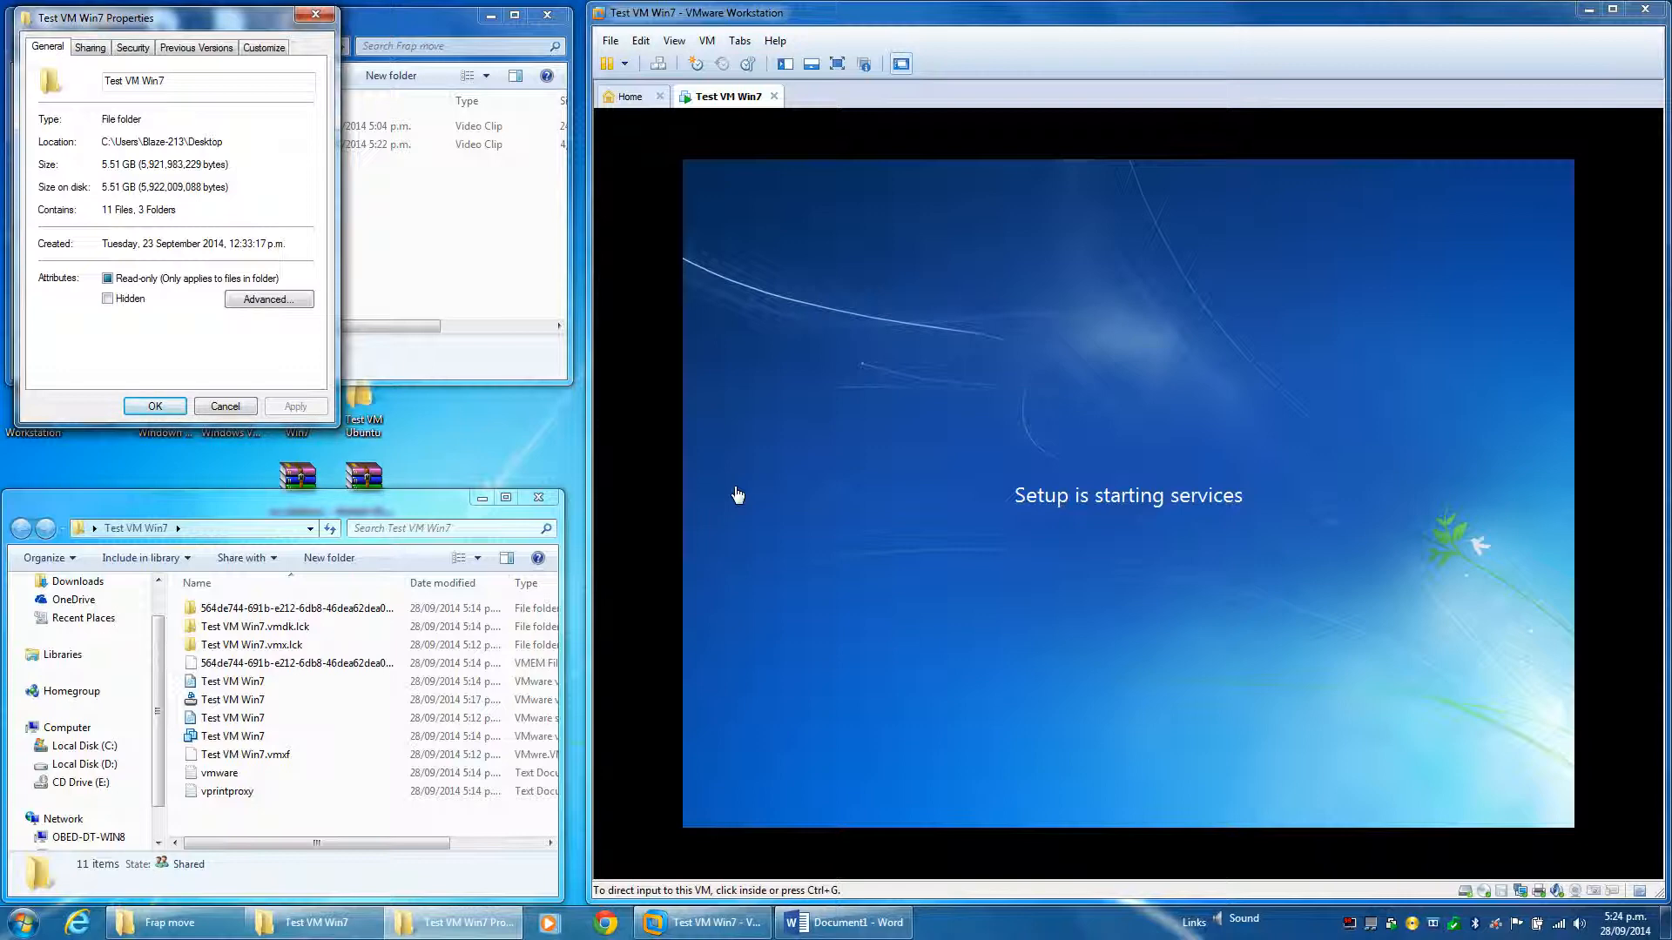
Step: Refresh the Test VM Win7 folder's size by reopening its properties, move the window over Frap move and return to VMware Workstation
click(225, 407)
right_click(301, 404)
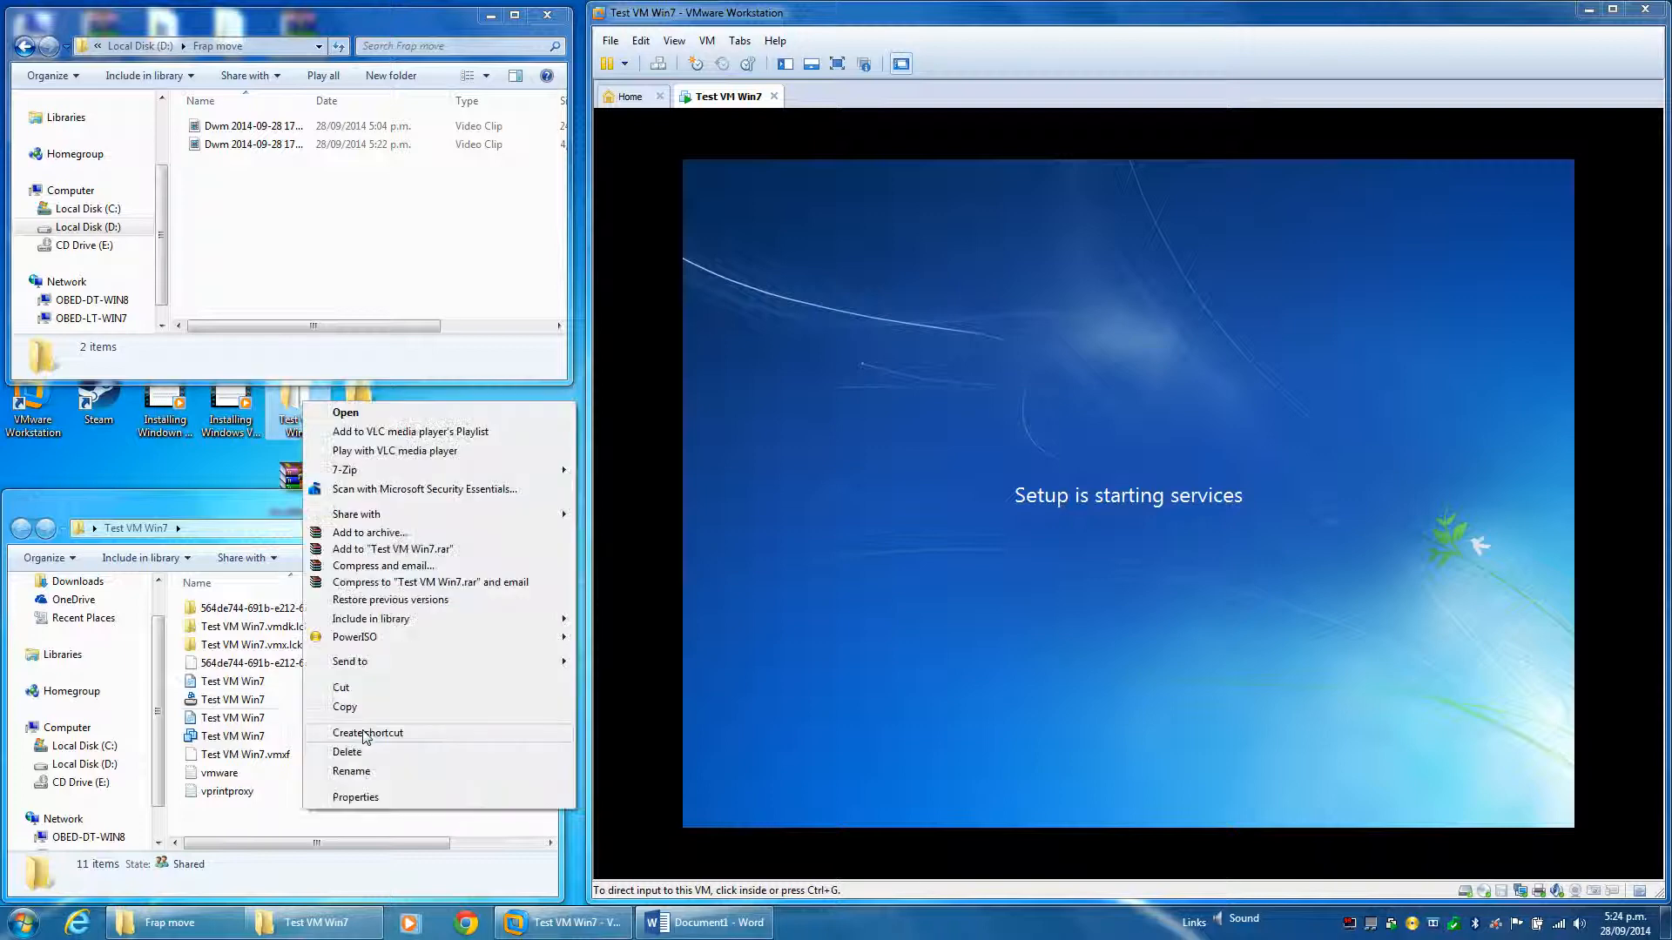
click(354, 797)
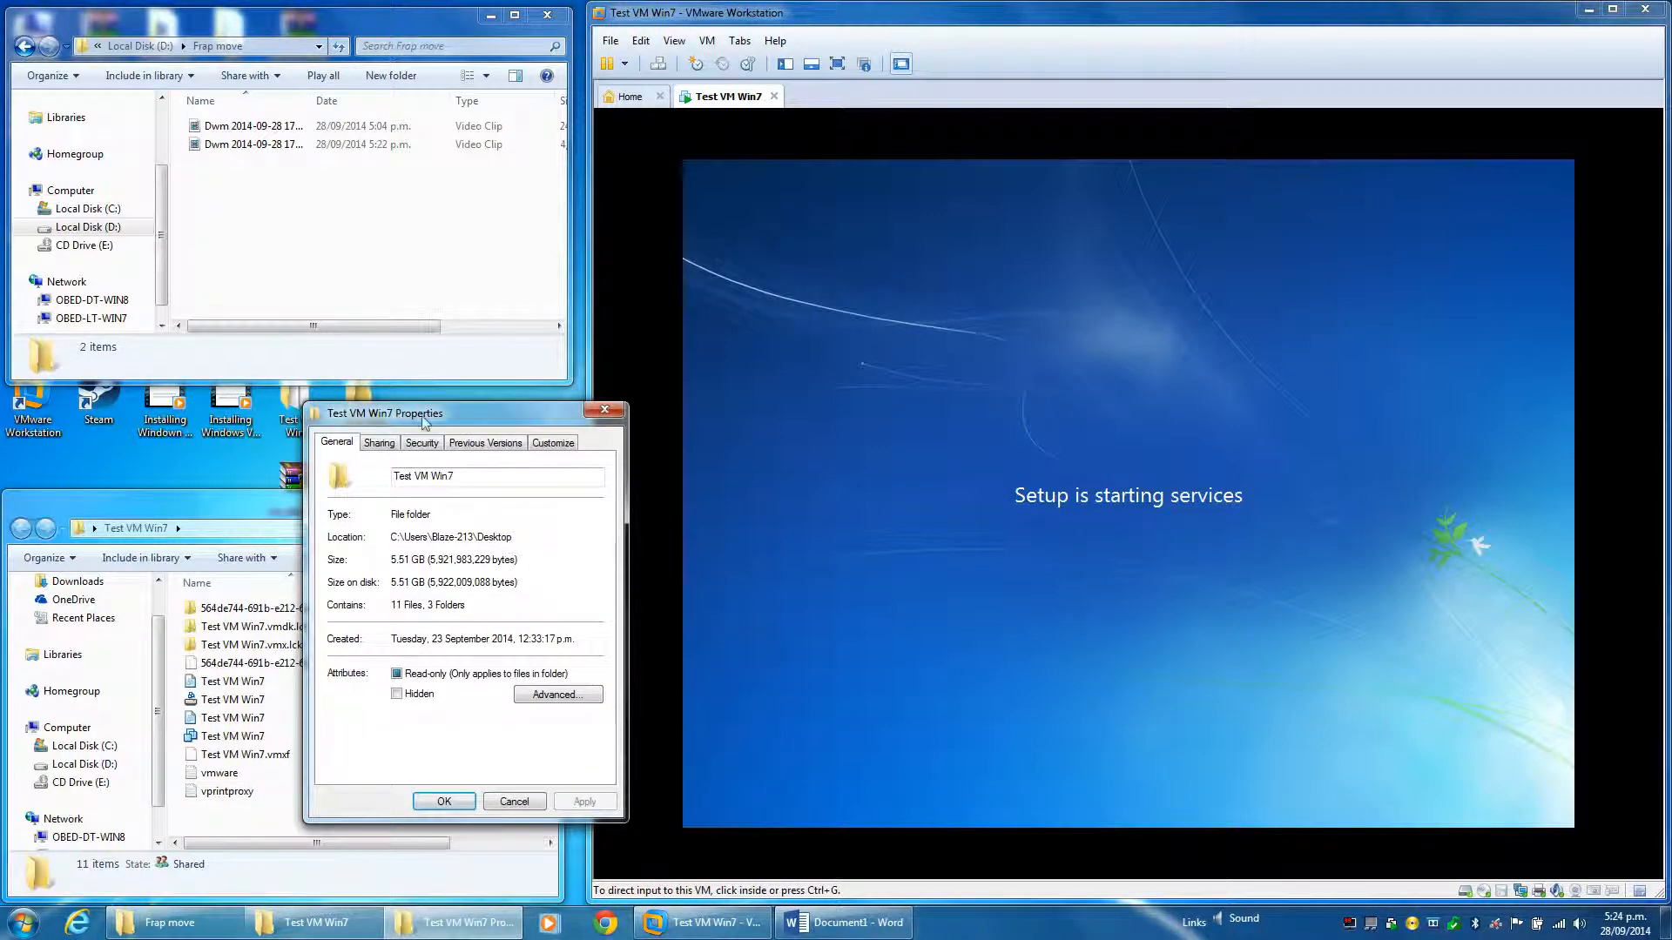
drag(422, 409, 137, 19)
click(648, 423)
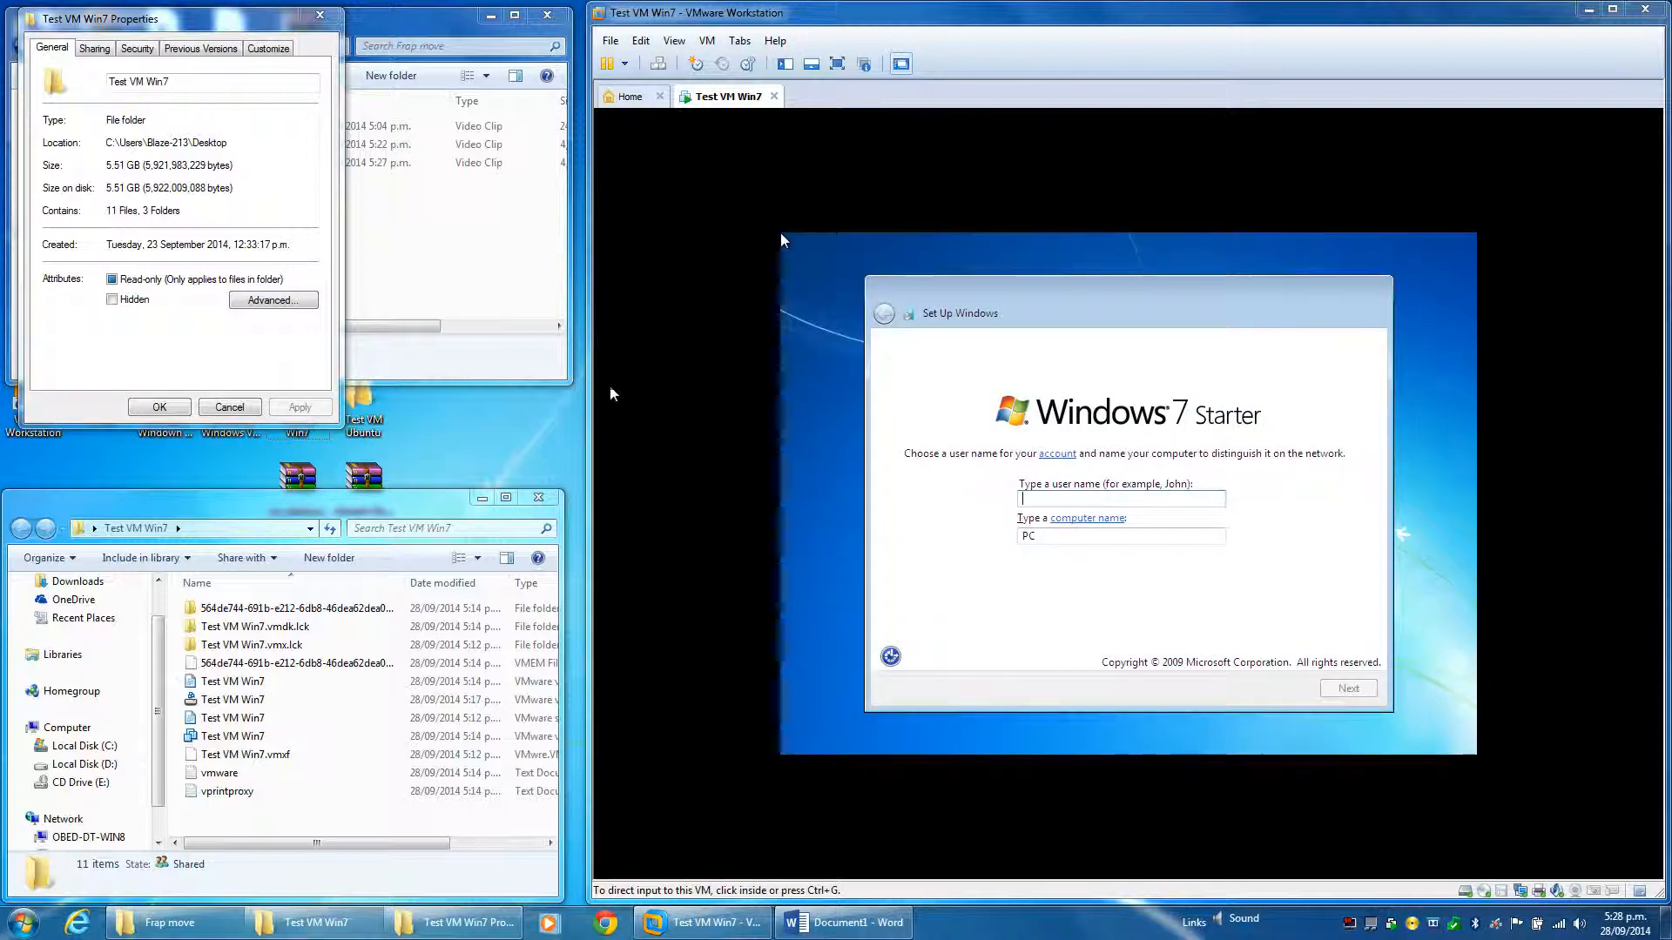
Step: Name the Windows account Test VM Win7 in the guest's setup, keep the suggested computer name and continue
click(780, 233)
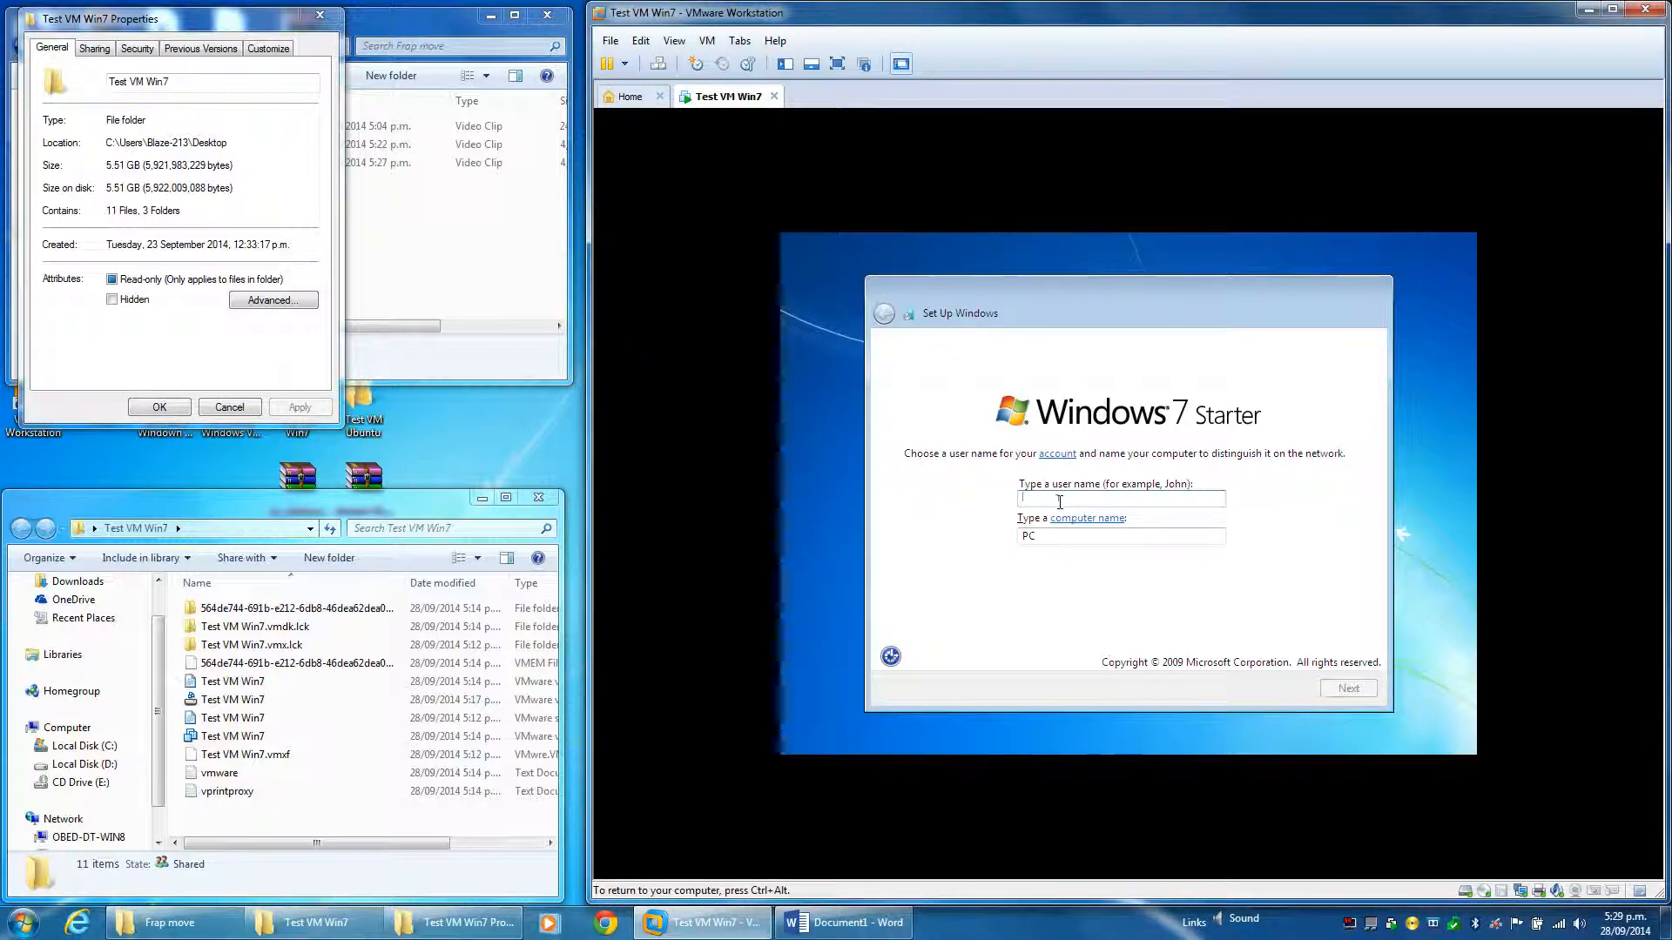
text(TestVM)
key(BackSpace)
key(BackSpace)
text(VM Win7)
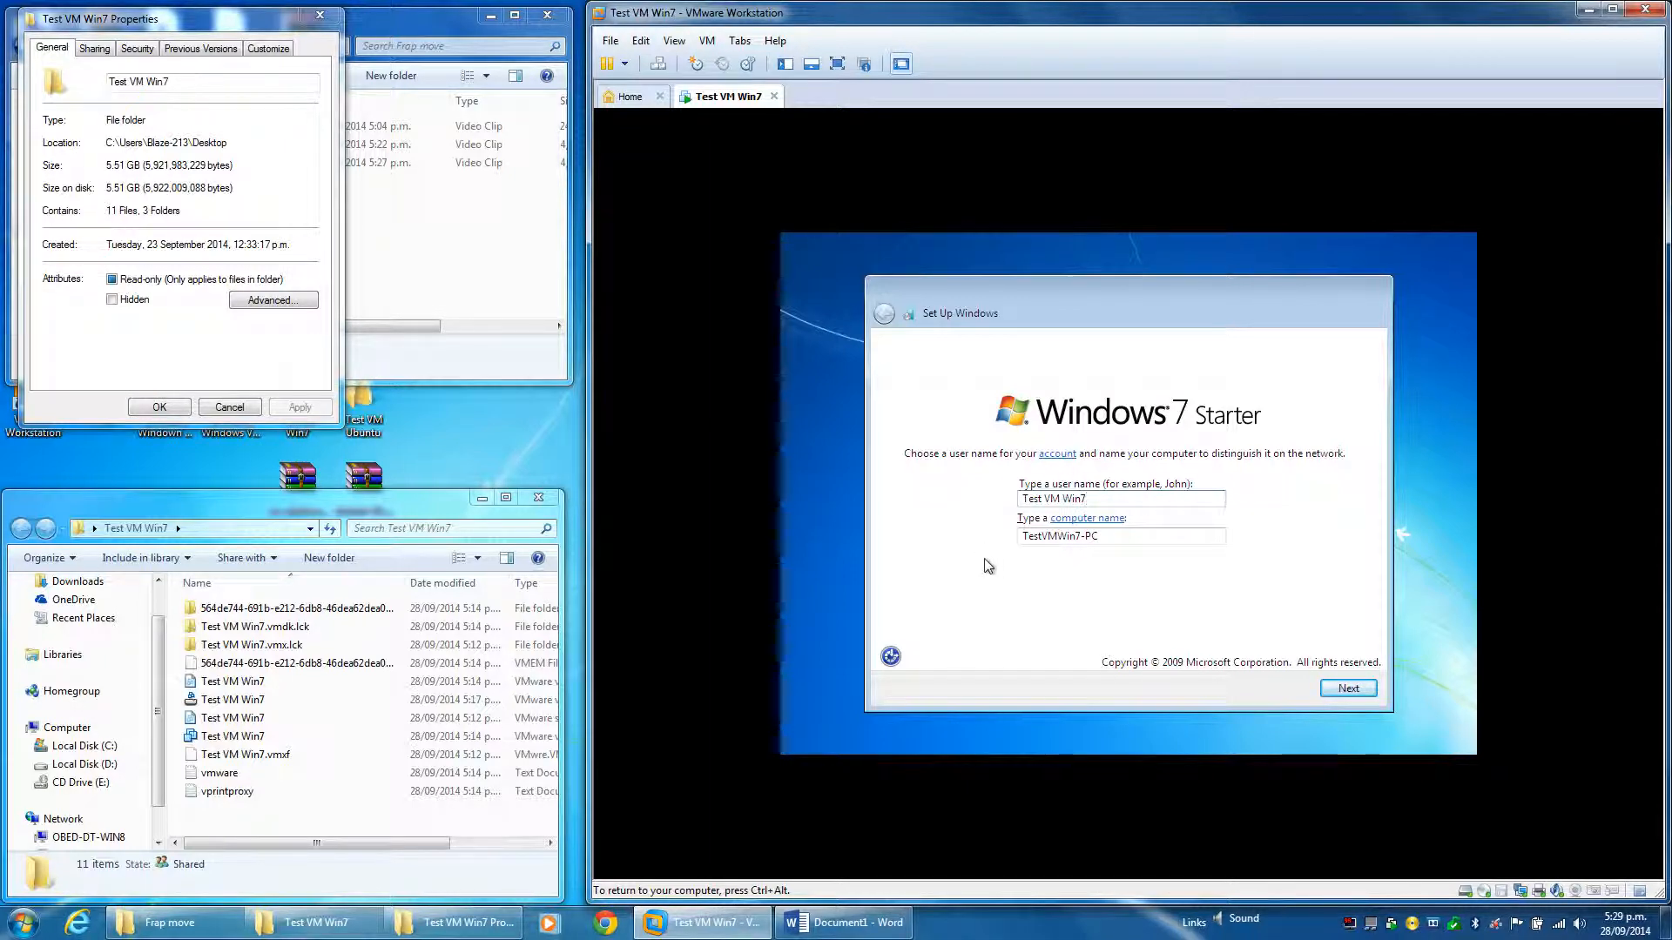
click(1348, 693)
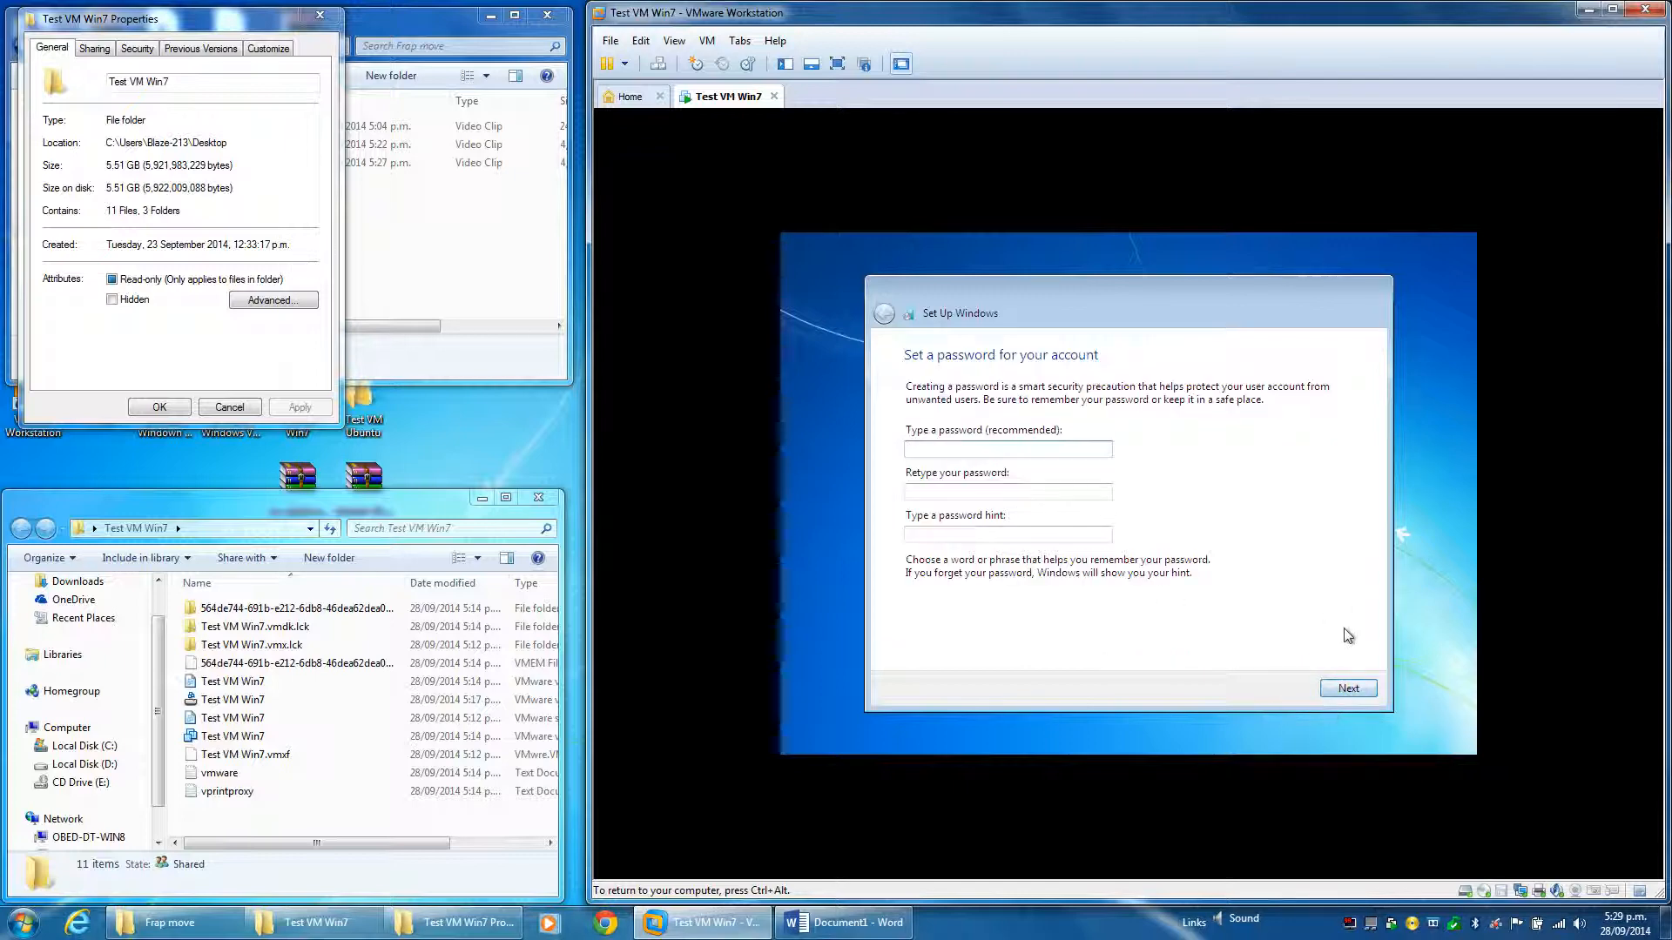
Step: Leave the account password and product key blank and turn off automatic Windows activation
click(1342, 689)
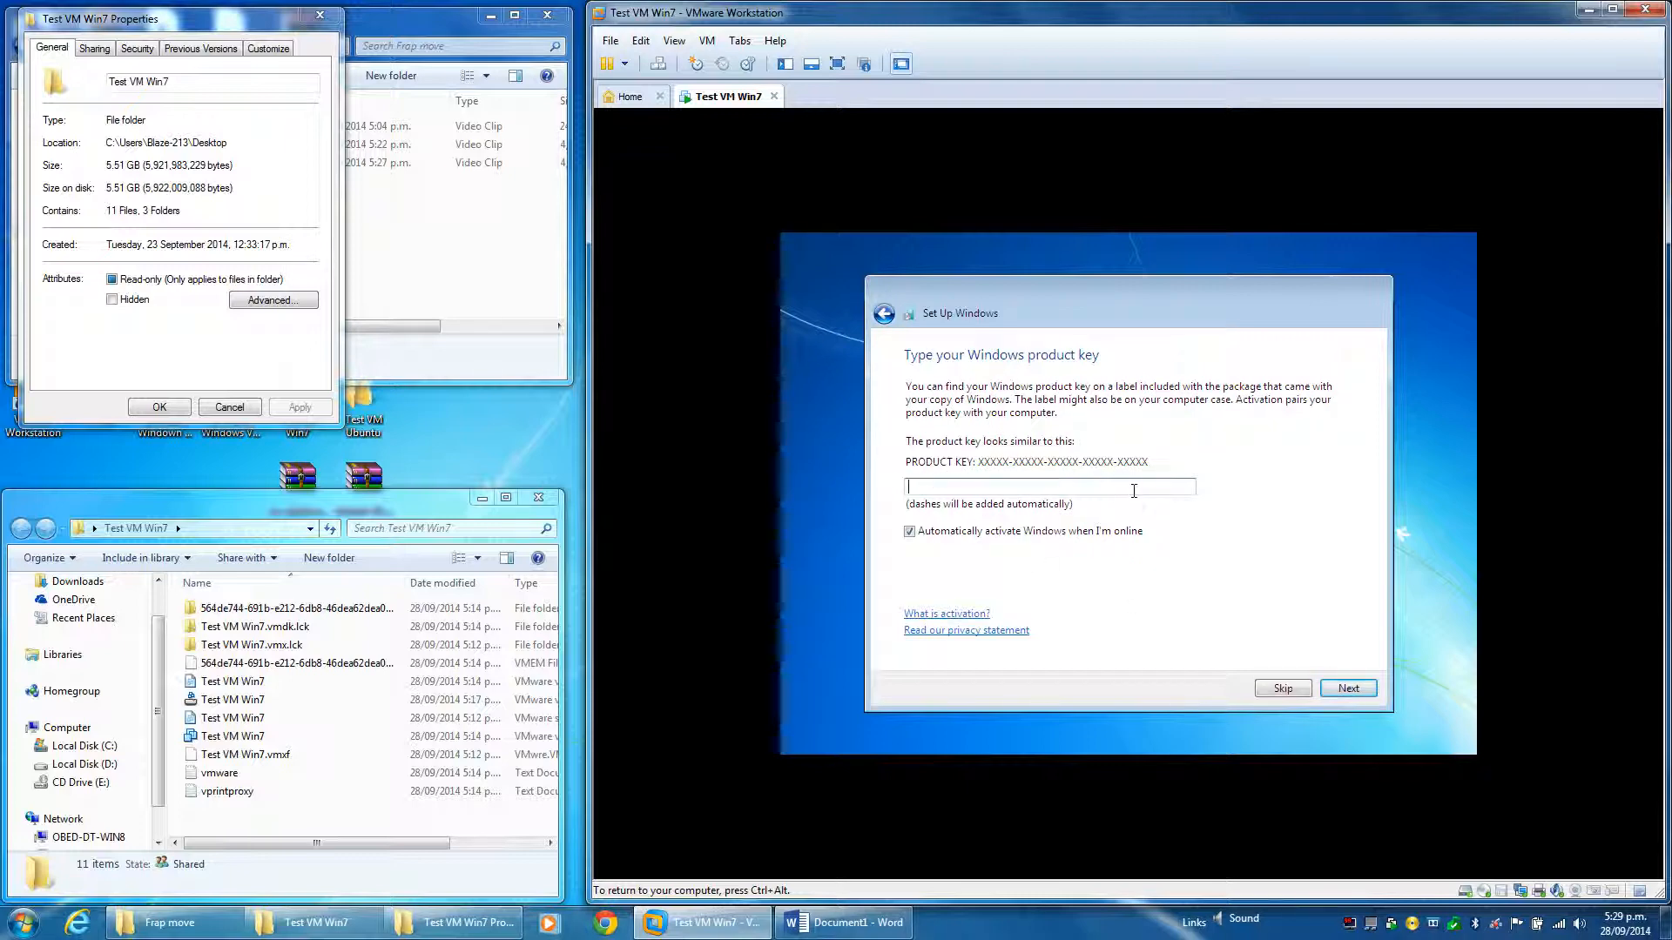
click(963, 534)
click(1351, 689)
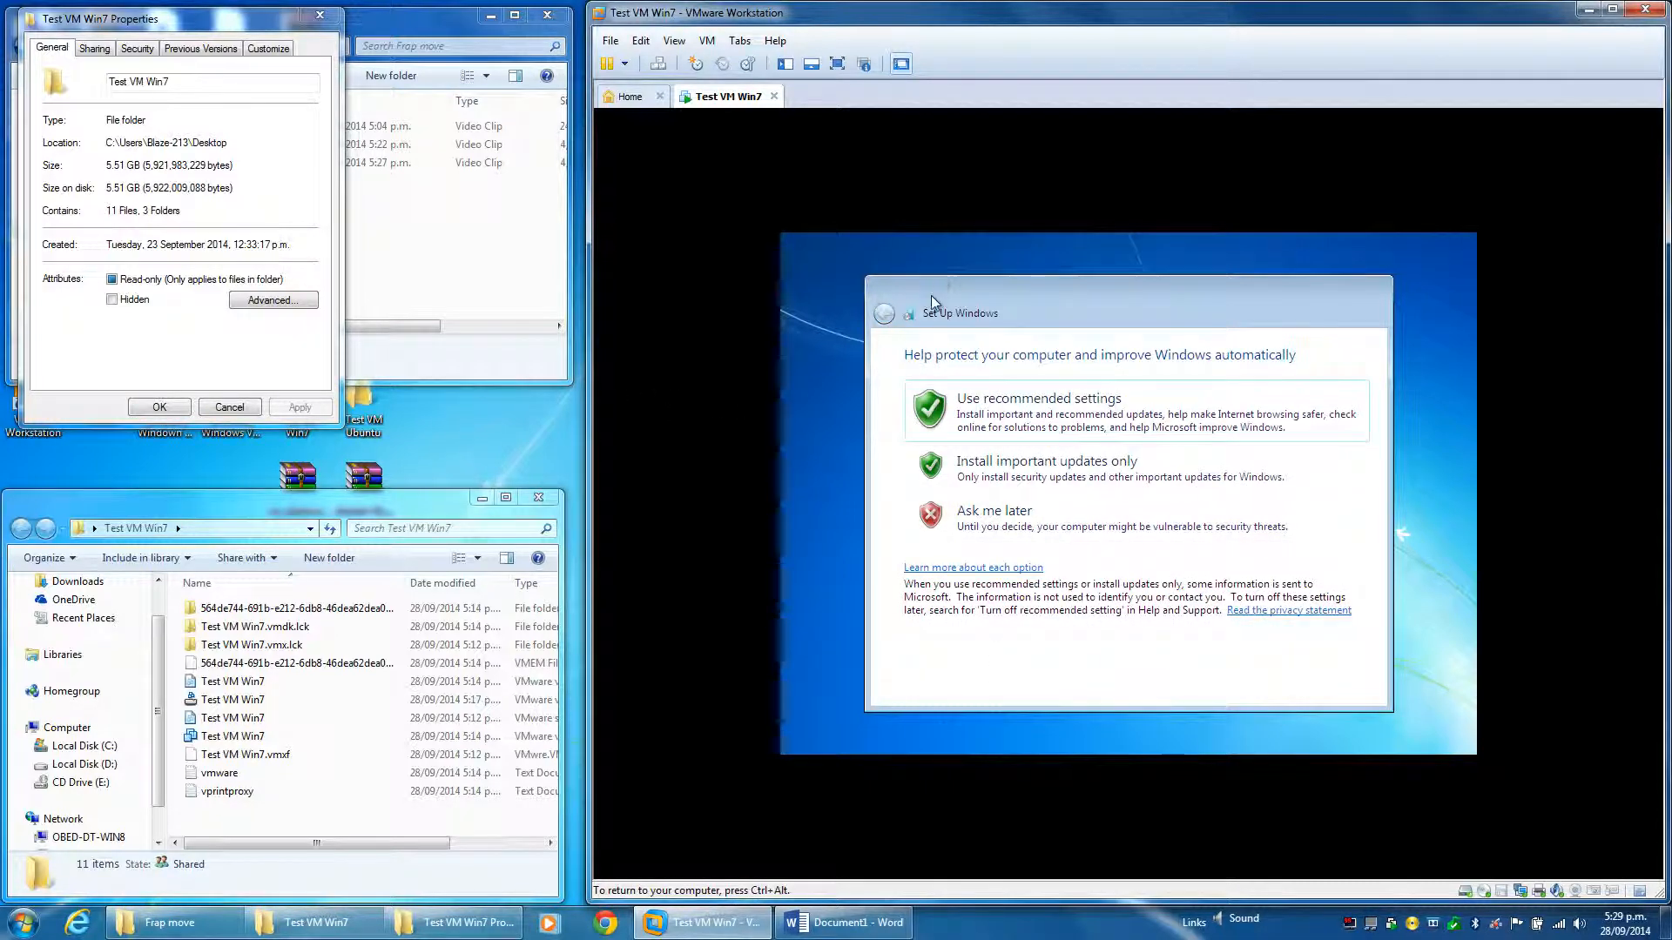
Step: Choose Ask me later for updates, accept the Auckland, Wellington time settings and select Home network
click(1011, 527)
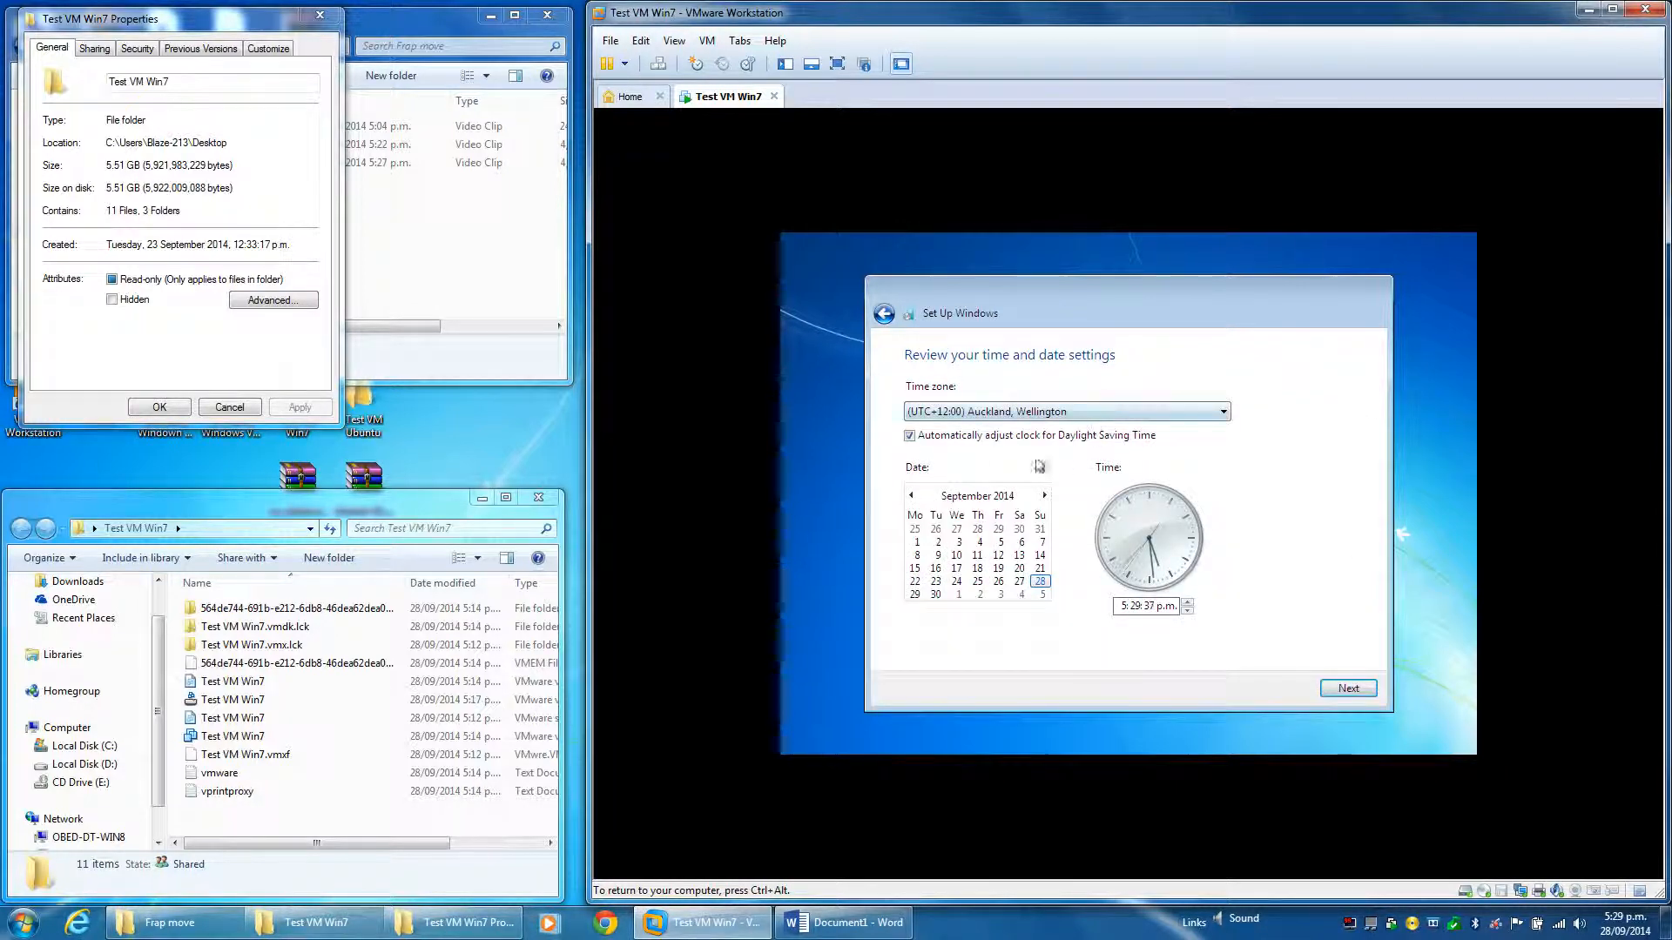
click(1360, 688)
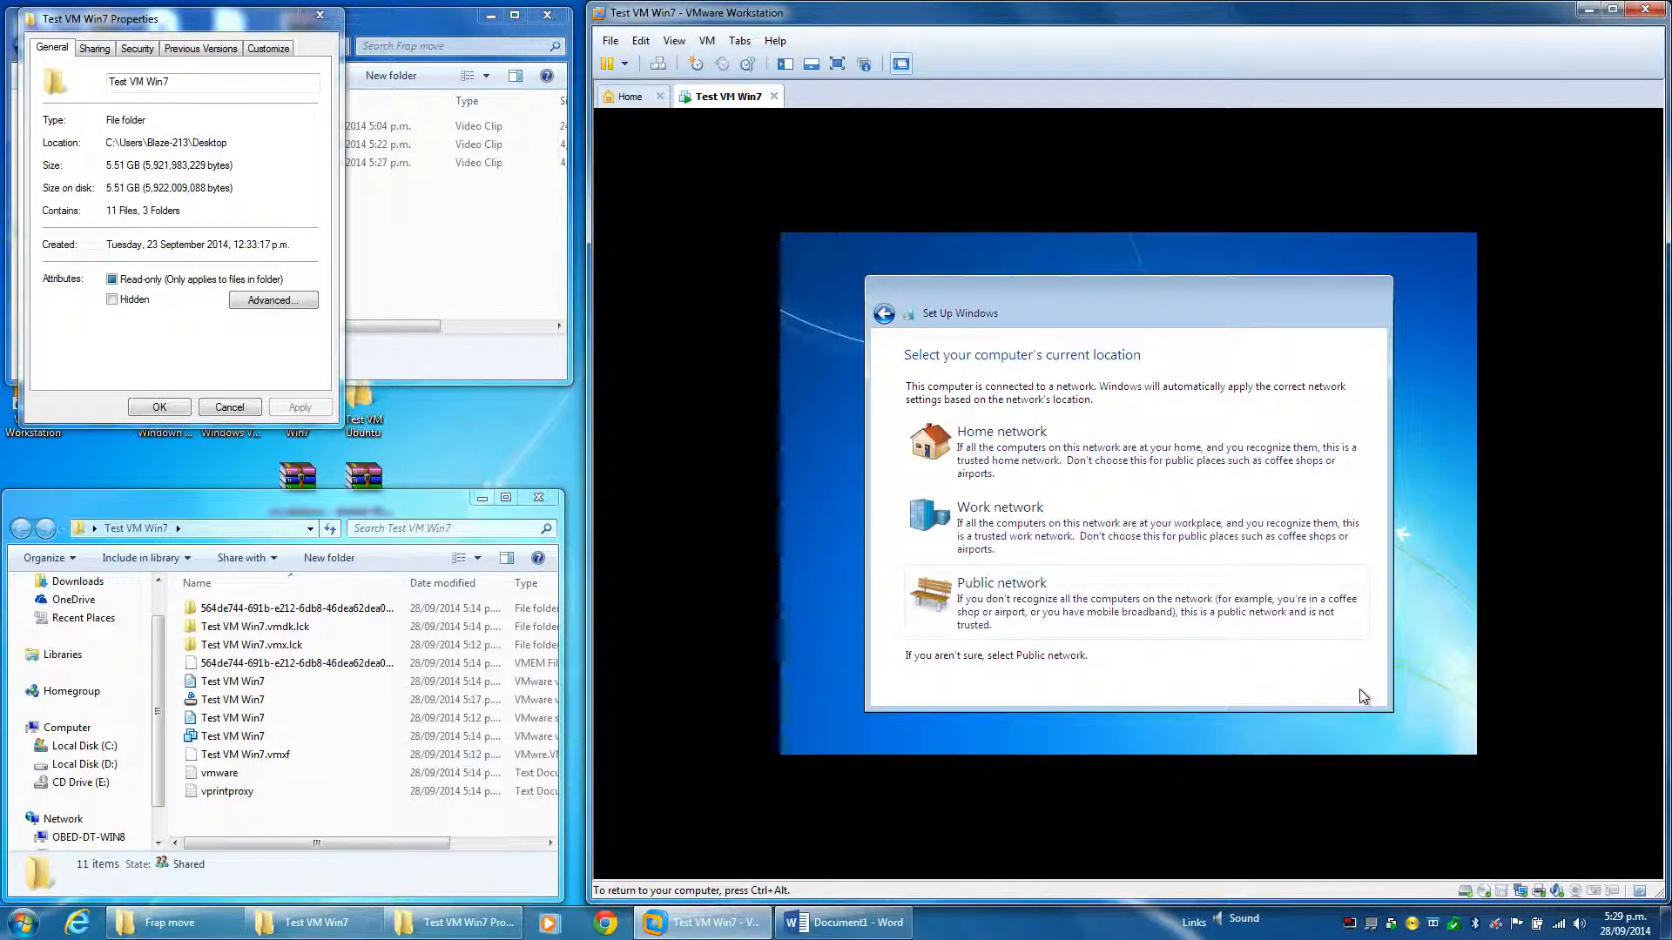
click(1006, 470)
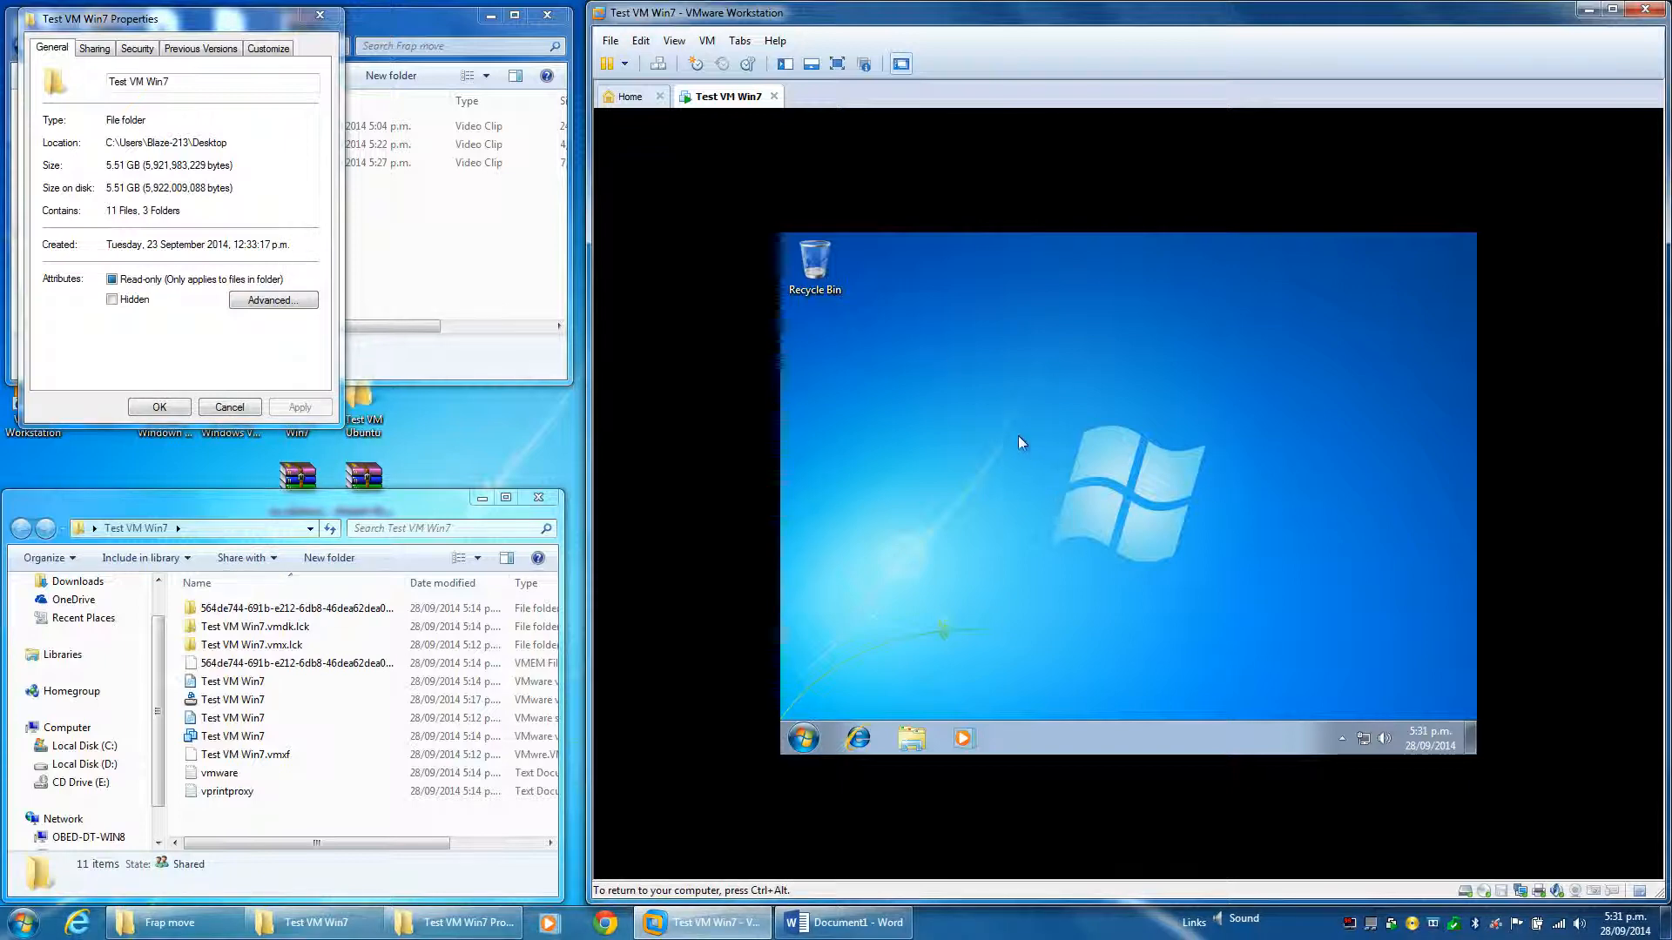
Step: View the guest computer's system properties to check the installed Windows edition, and close the window
click(806, 742)
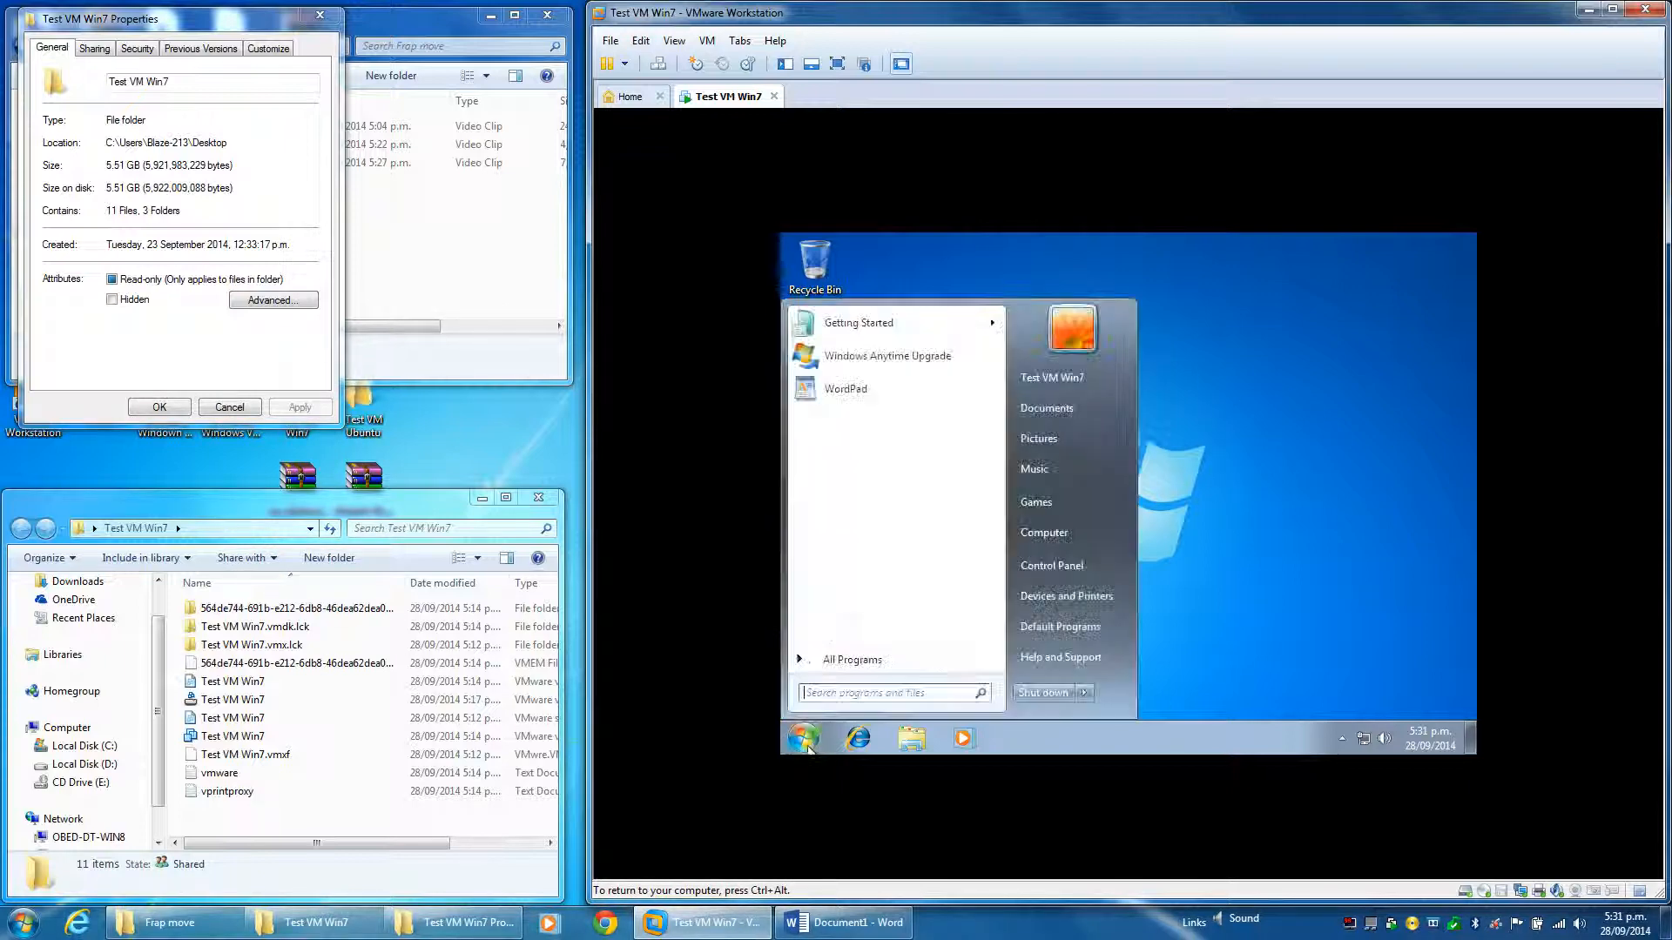
right_click(1062, 533)
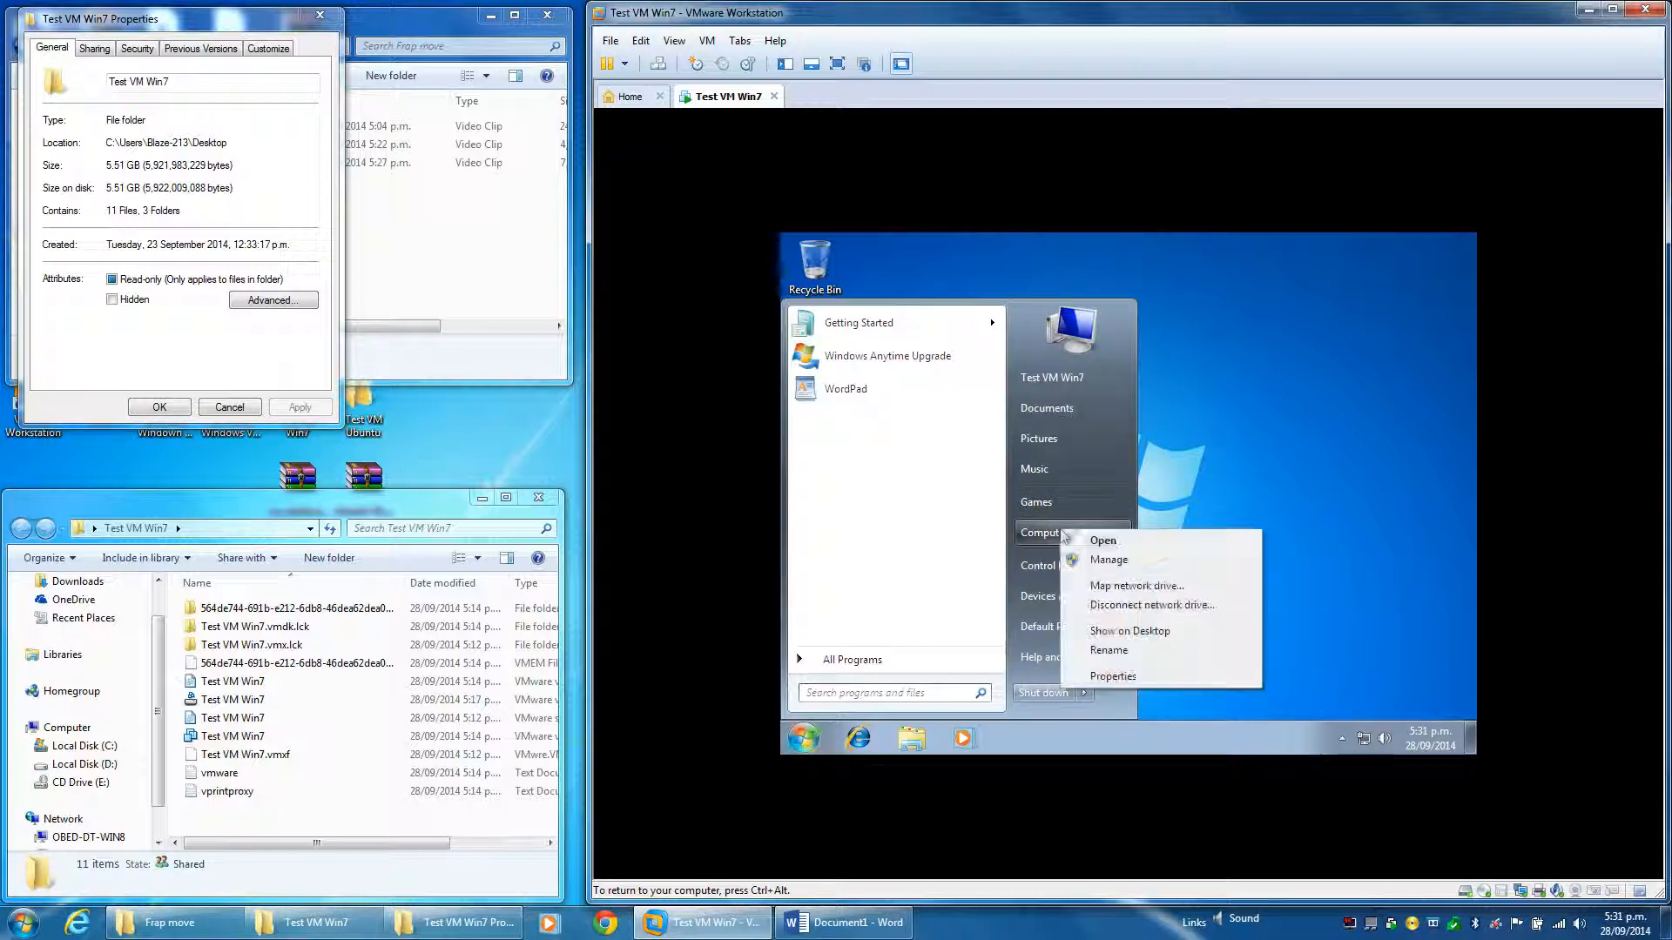
click(1134, 685)
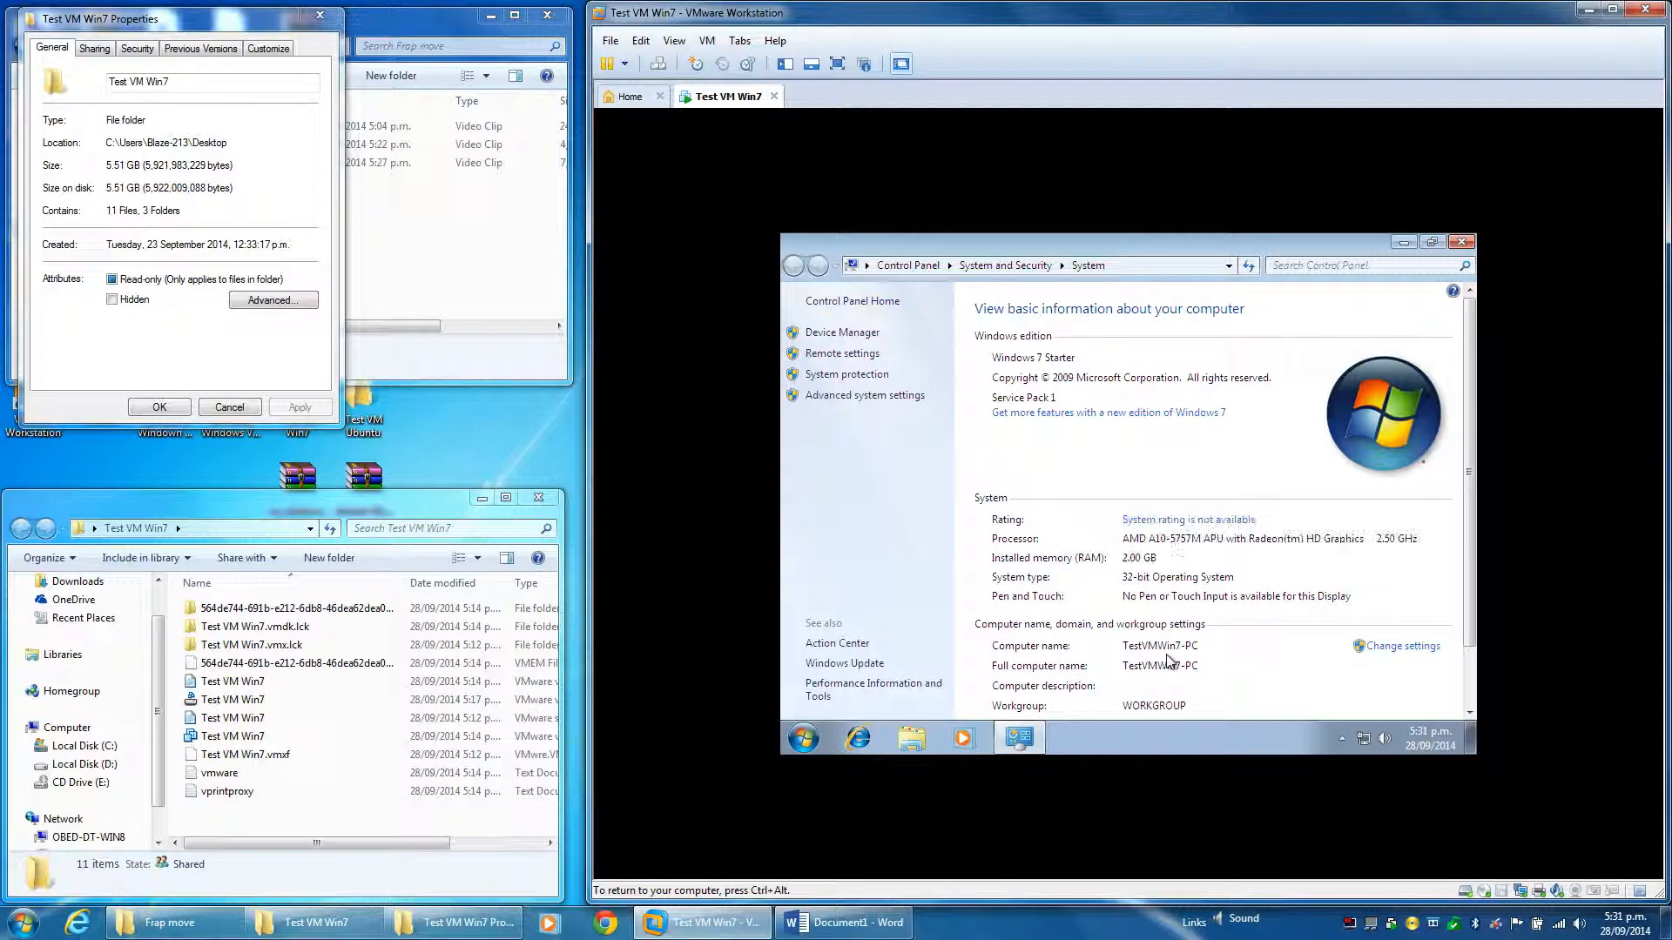
click(1469, 244)
Step: Start the VMware Tools installation for the virtual machine and return input to the guest
key(ctrl+alt)
key(alt+v)
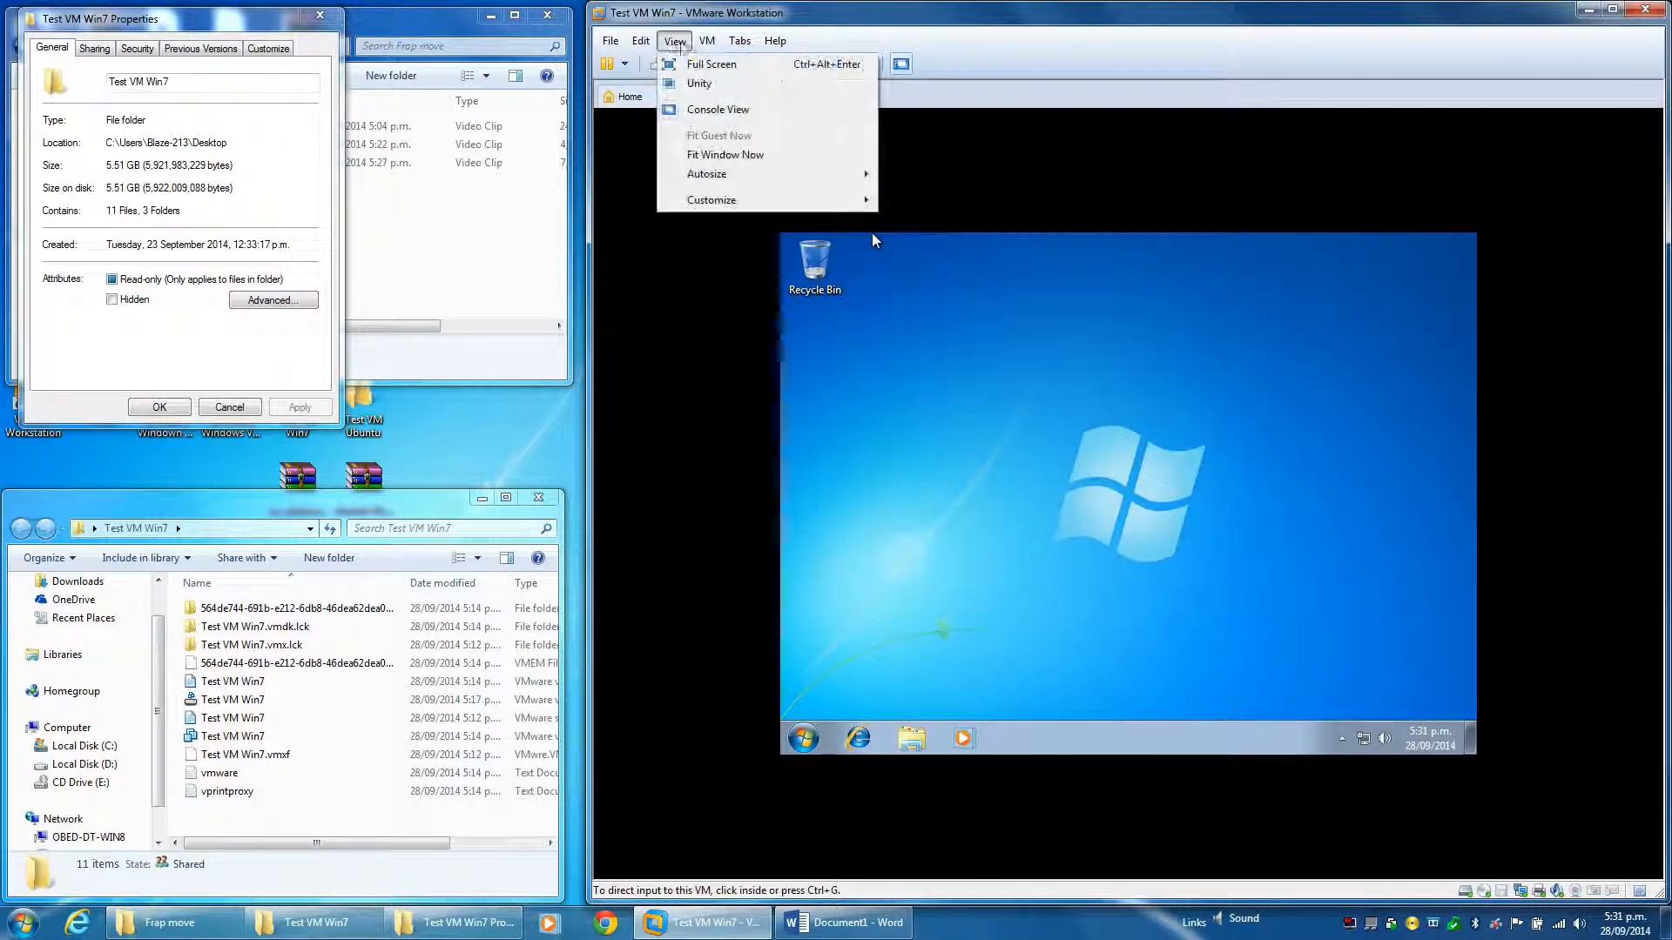
mouse_move(708, 41)
click(753, 258)
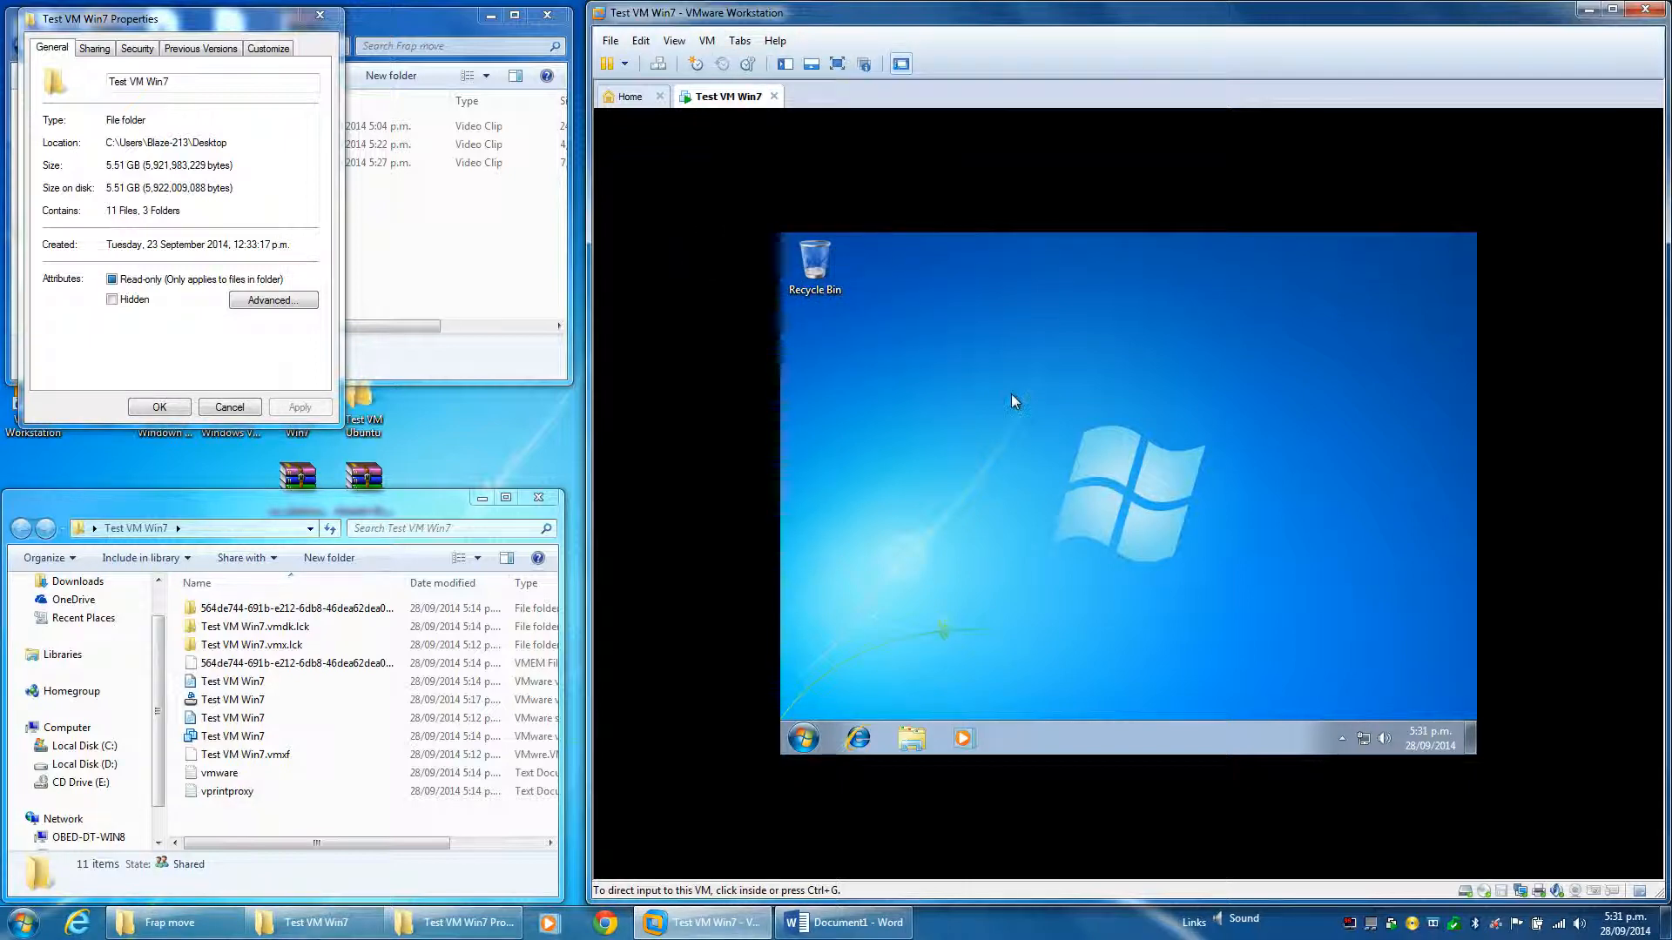
click(1317, 583)
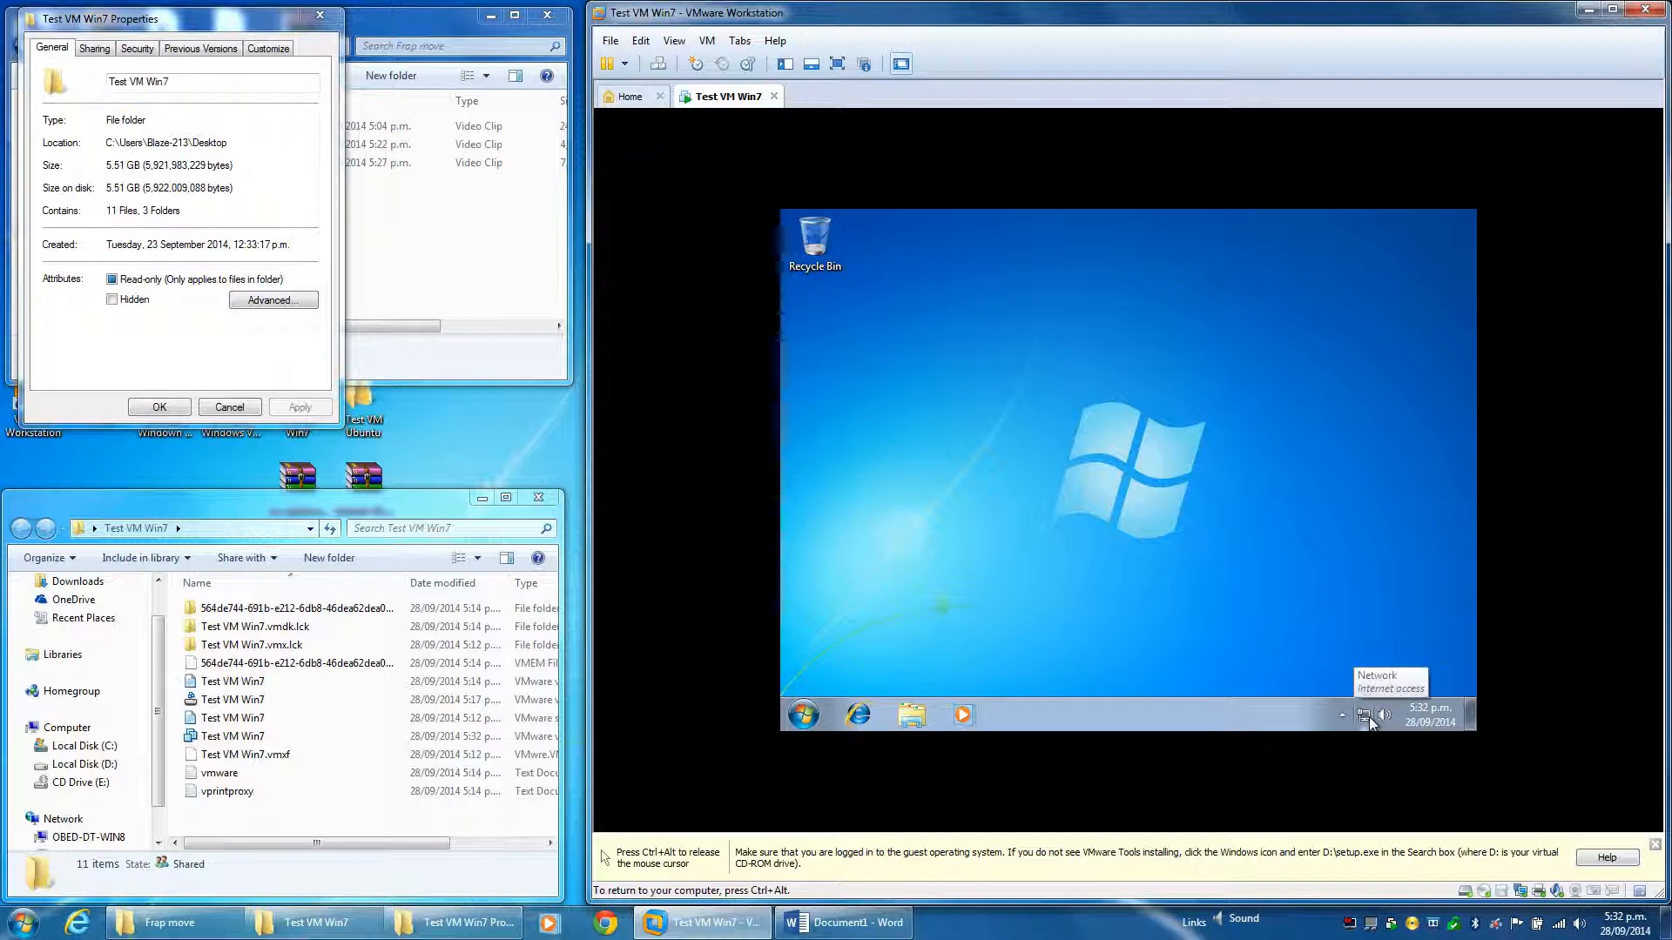
Step: Open the guest's Taskbar and Start Menu properties and set the taskbar buttons to Never combine
click(1342, 715)
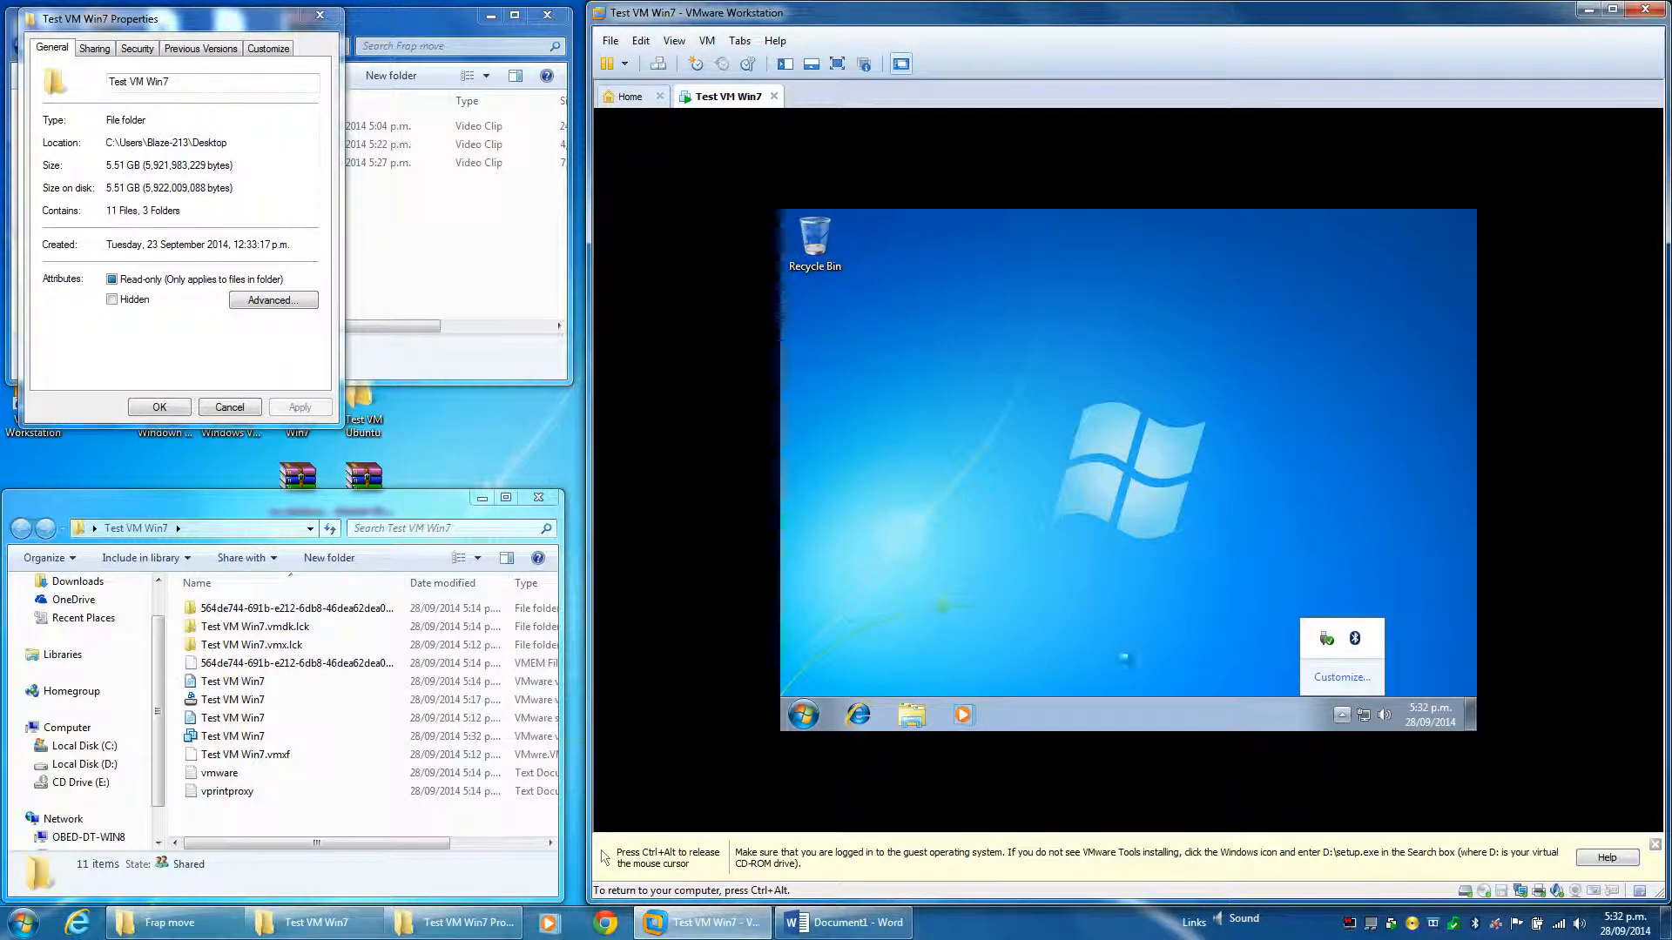
right_click(1137, 714)
click(1160, 709)
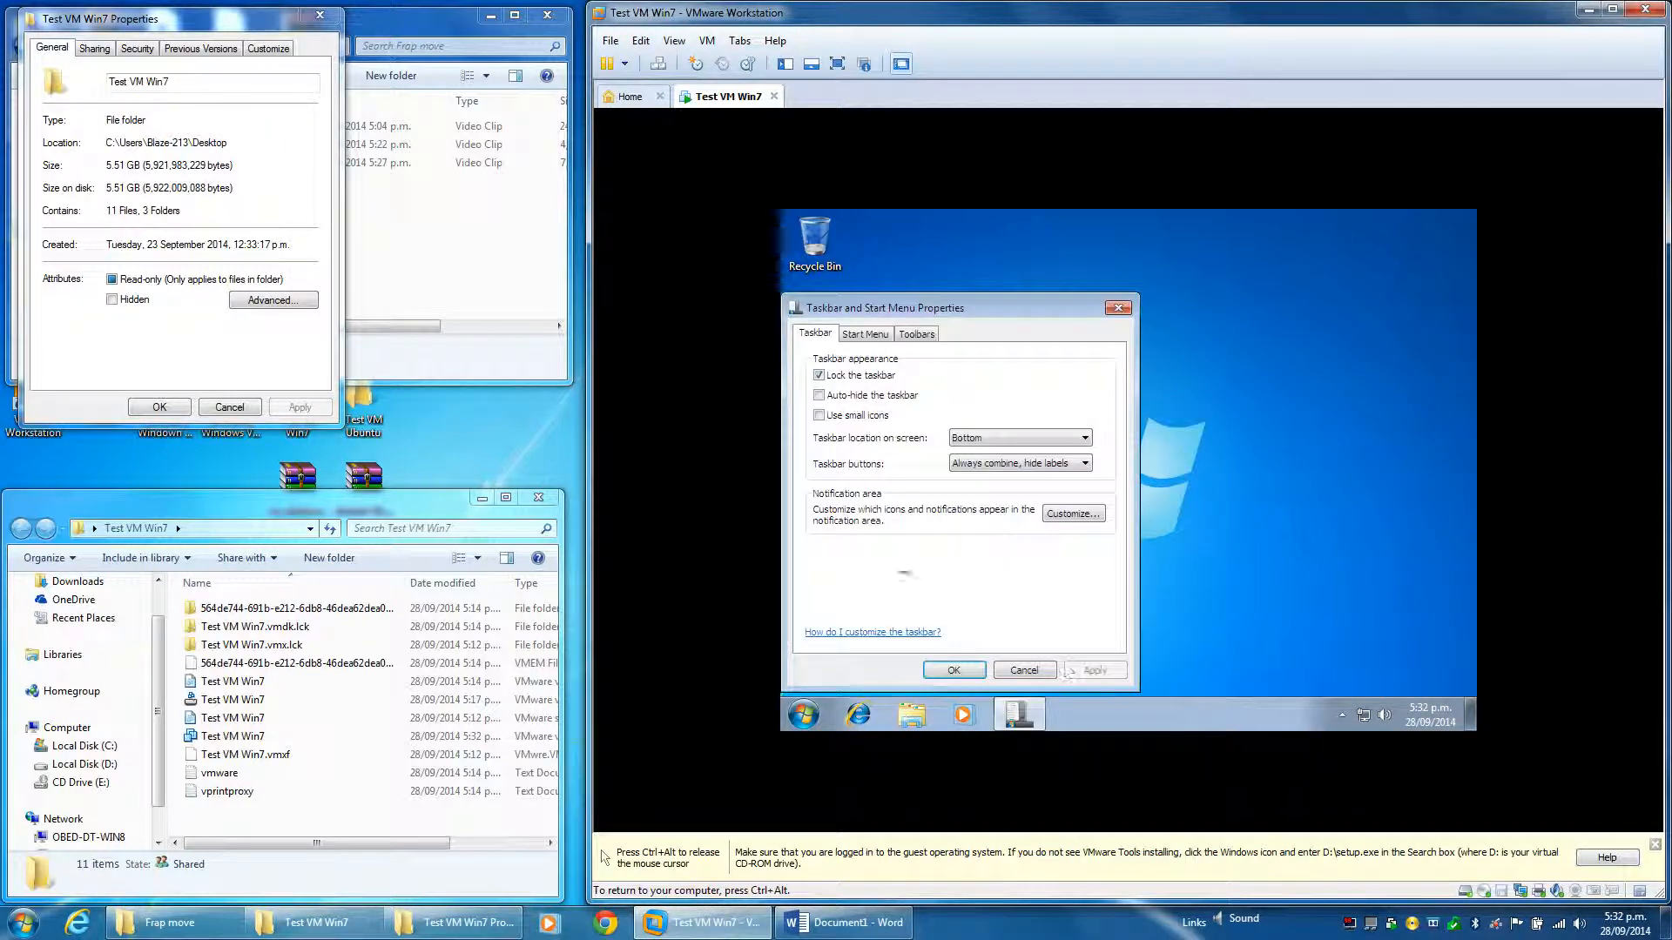
click(1003, 465)
click(999, 507)
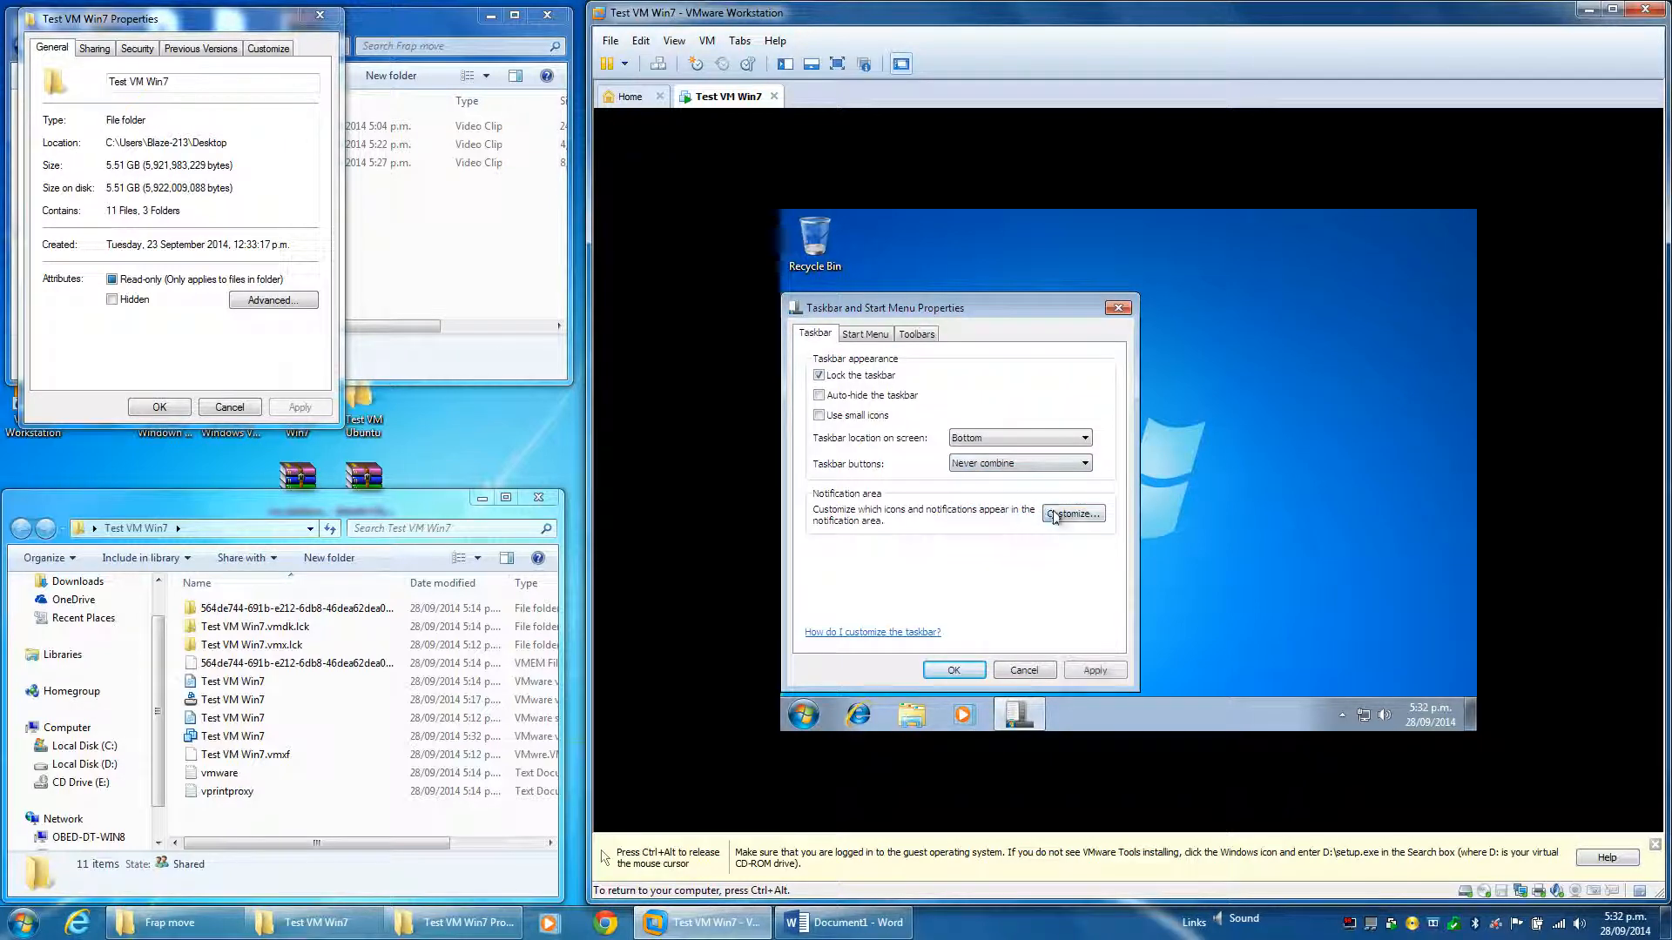
Step: Set the guest's notification area to always show all icons and notifications on the taskbar, and apply the taskbar properties
click(1054, 516)
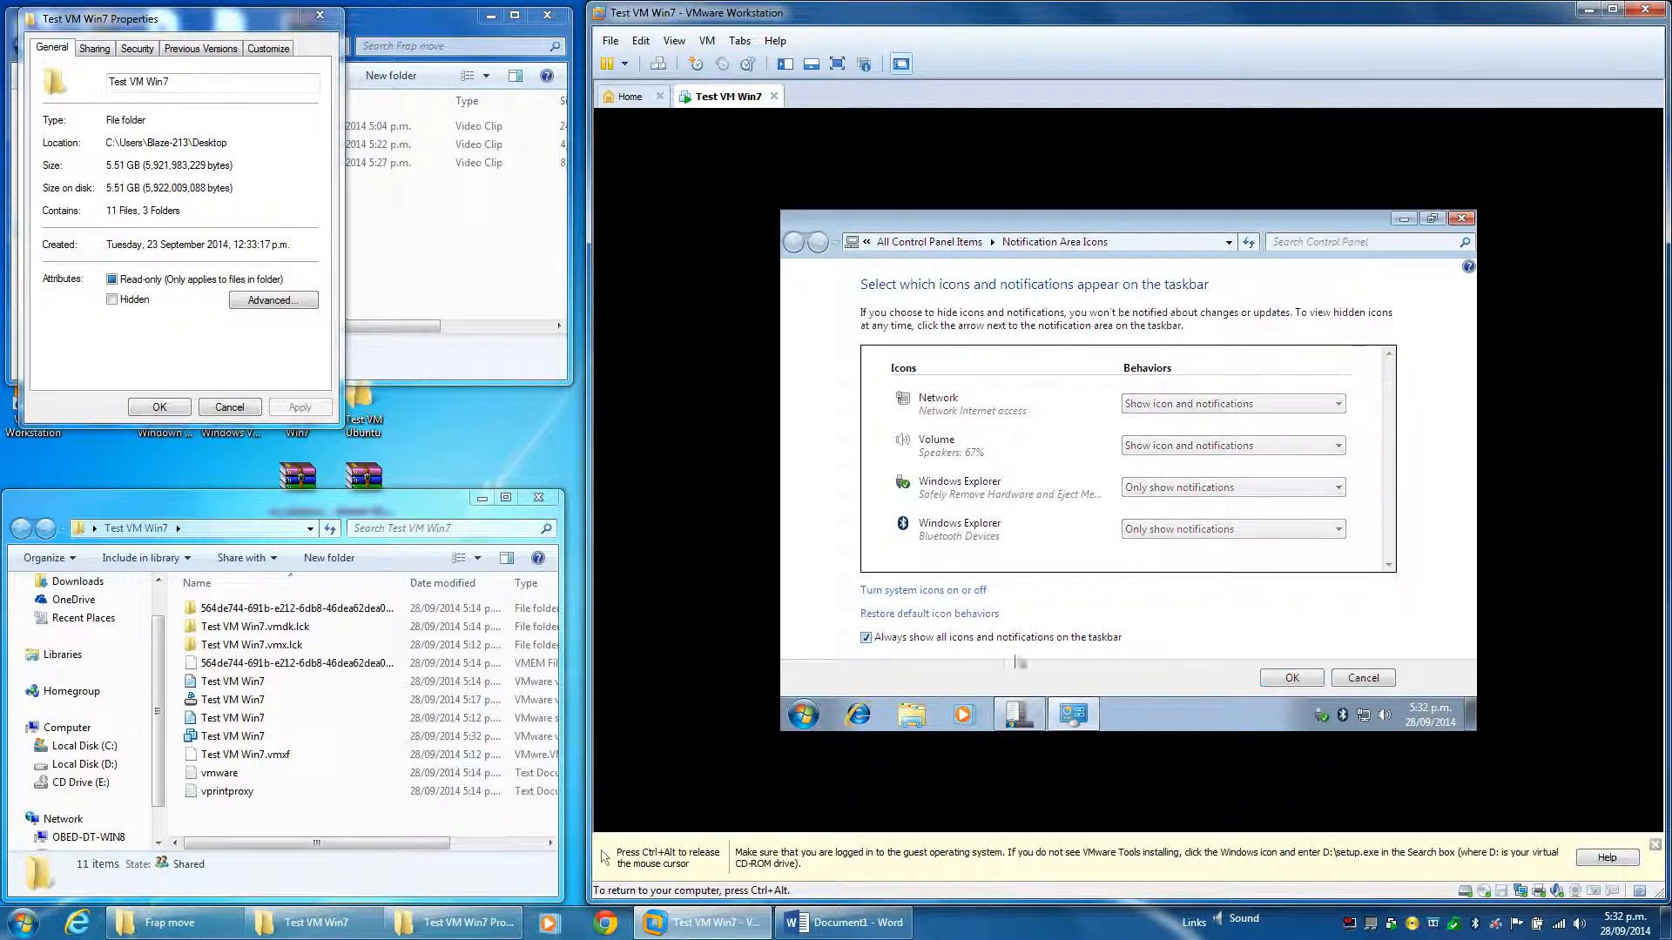
click(1280, 678)
click(966, 669)
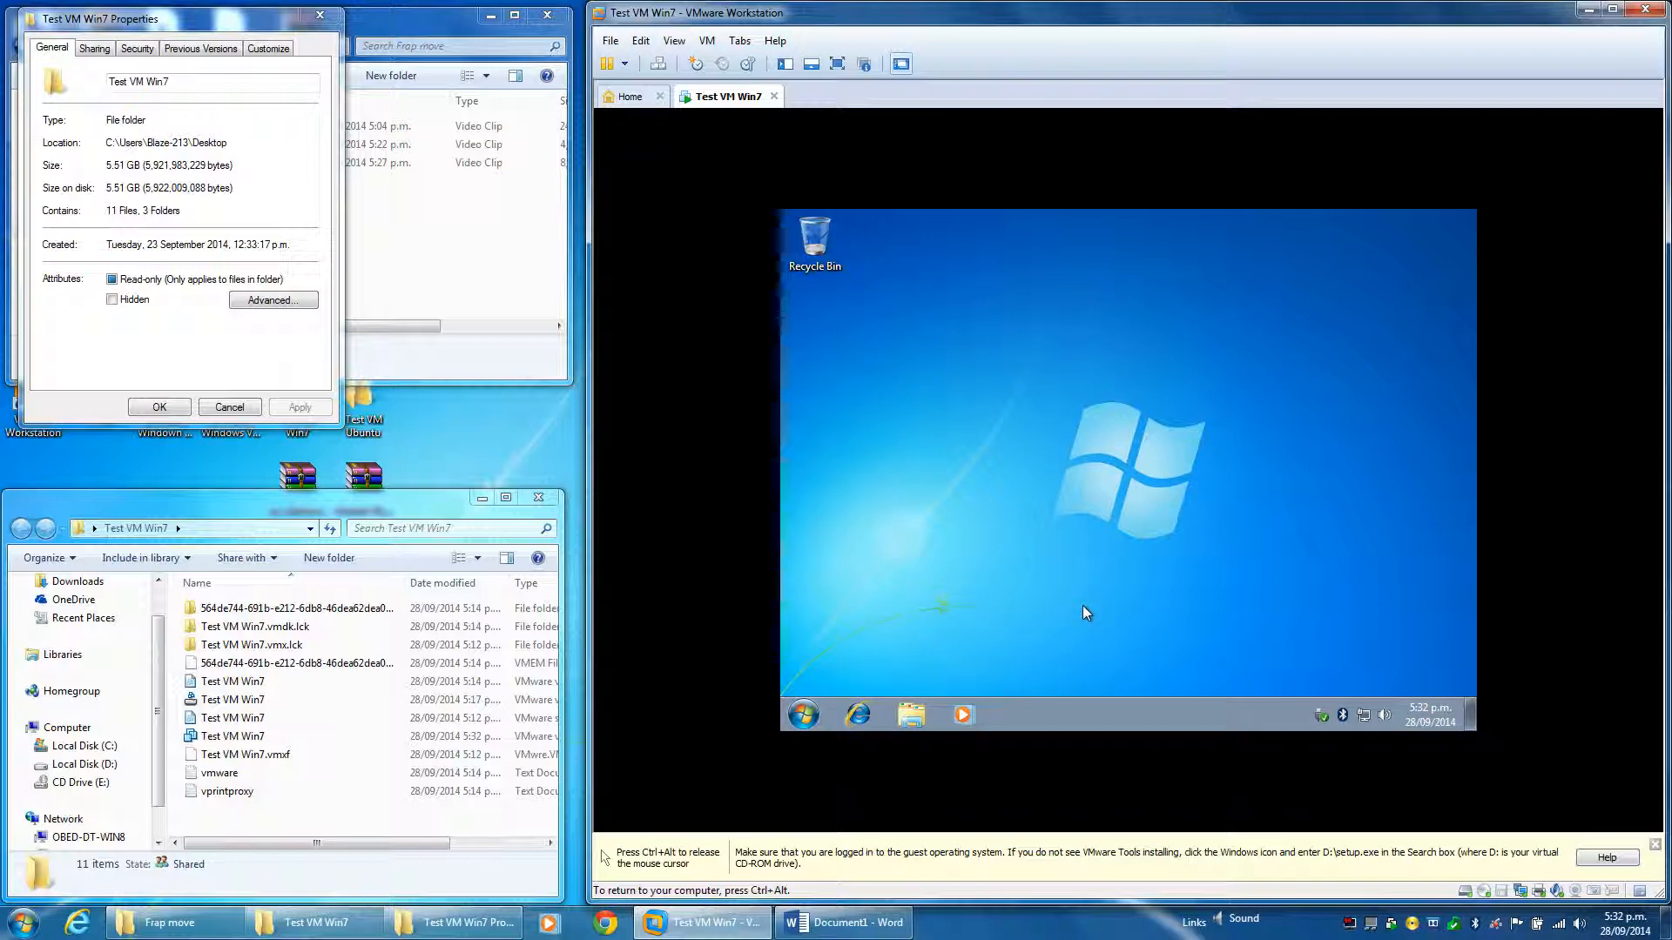
Step: Open the VMware Tools DVD drive (D:) from the guest's Computer window and minimise that window
click(915, 722)
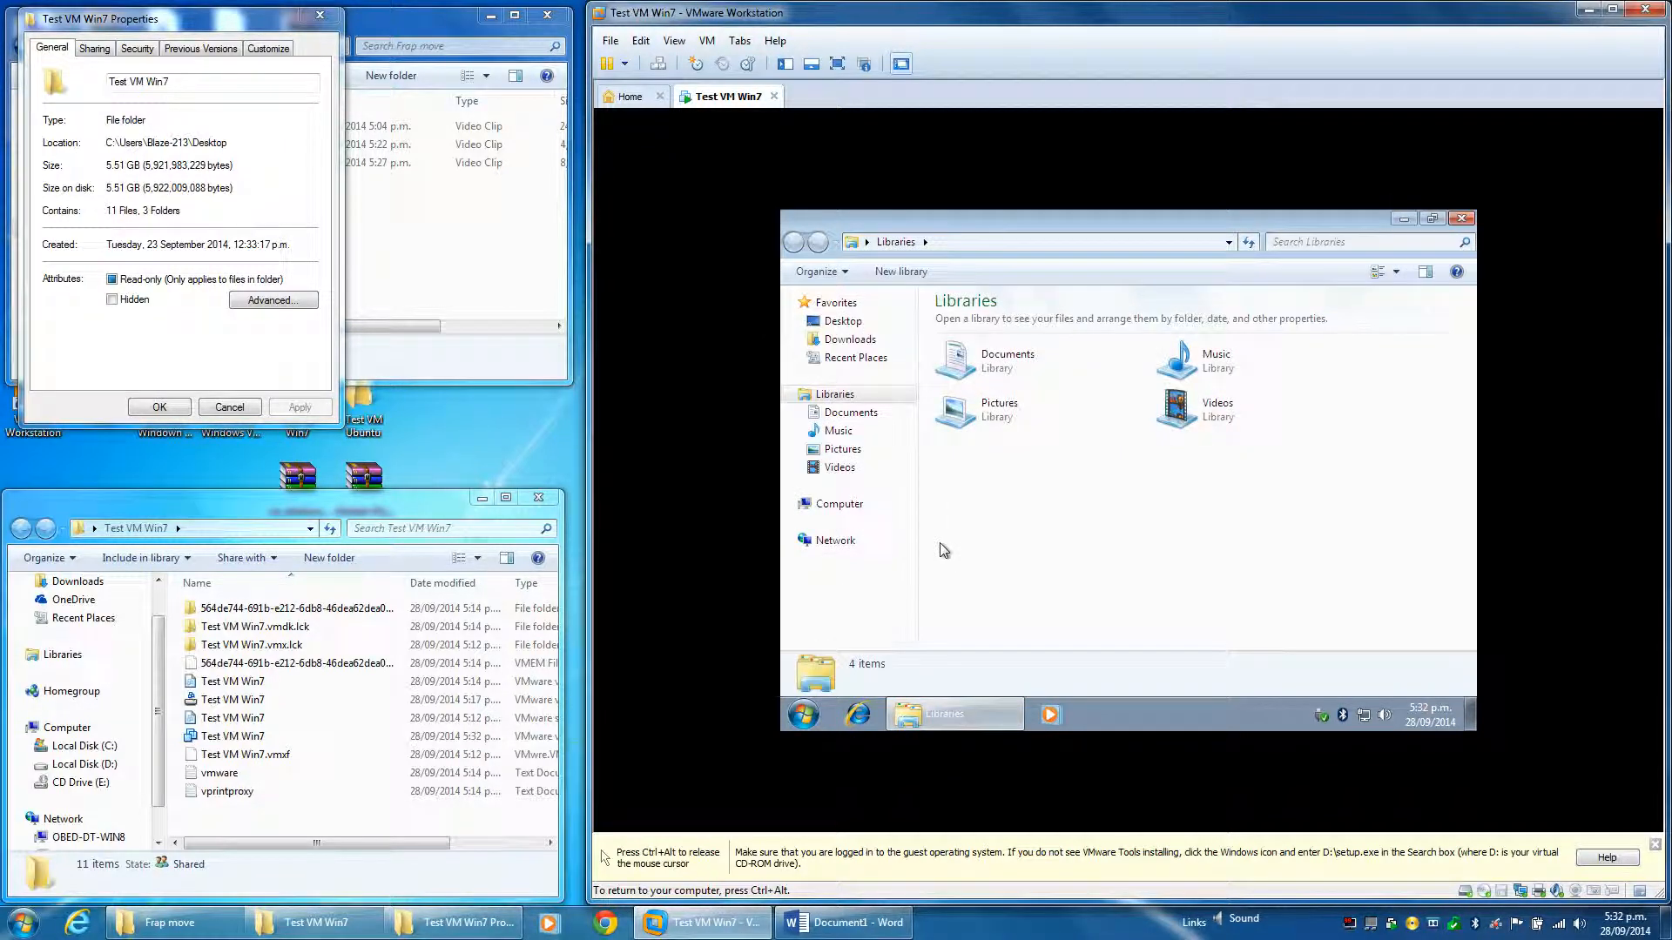
click(839, 512)
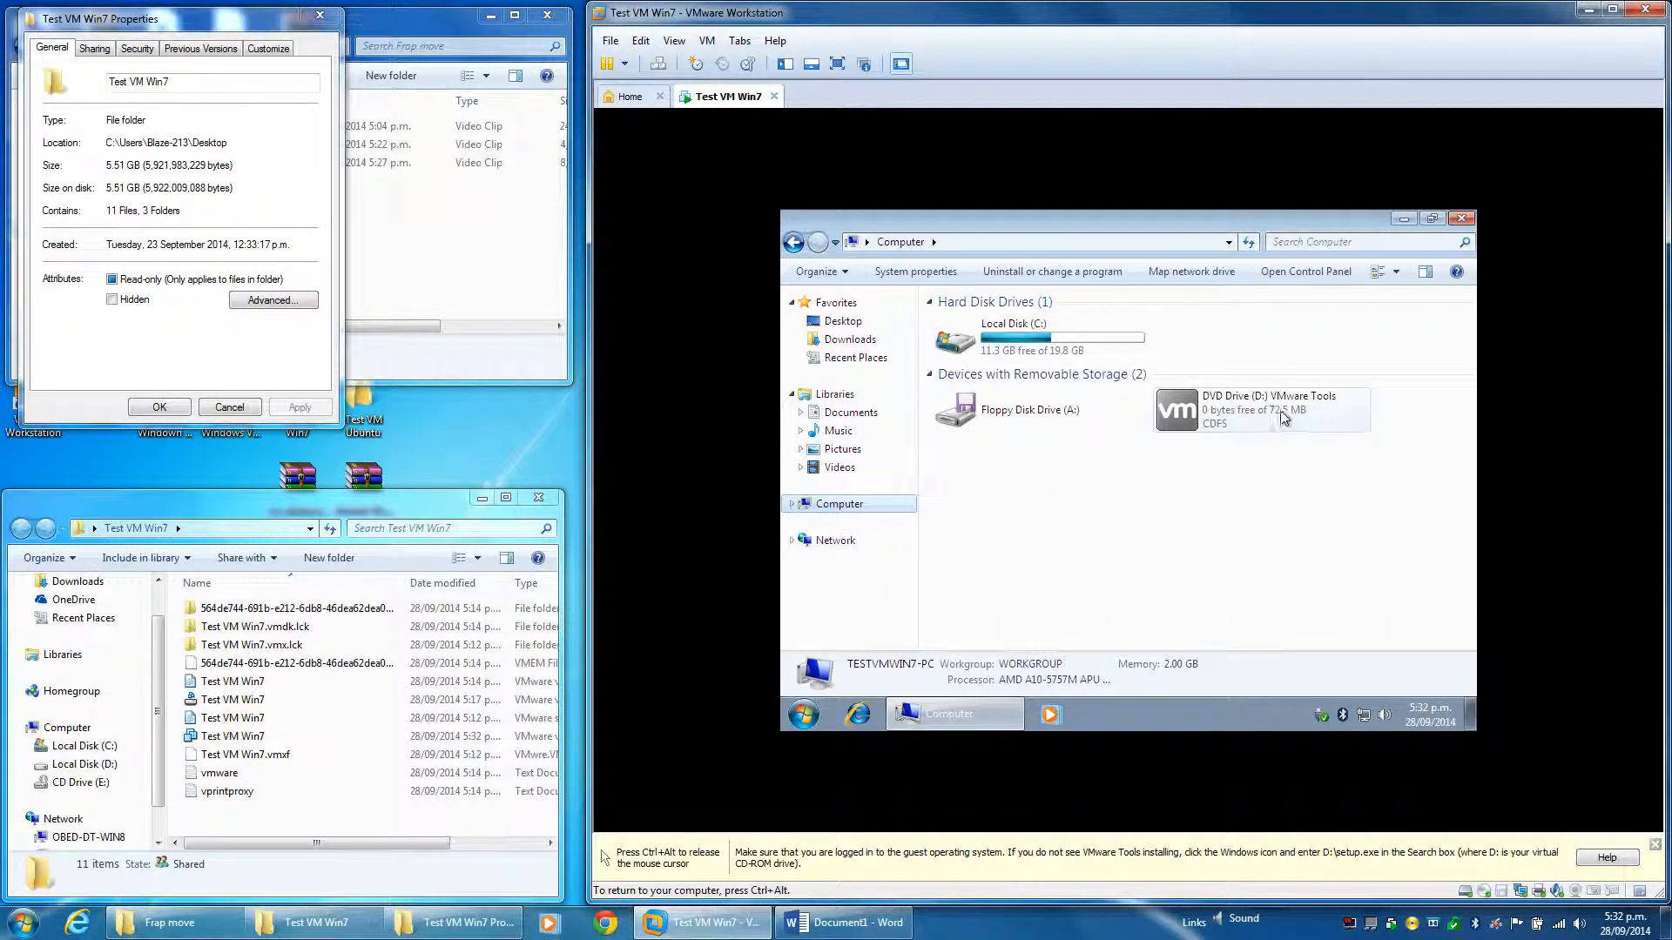
click(1280, 414)
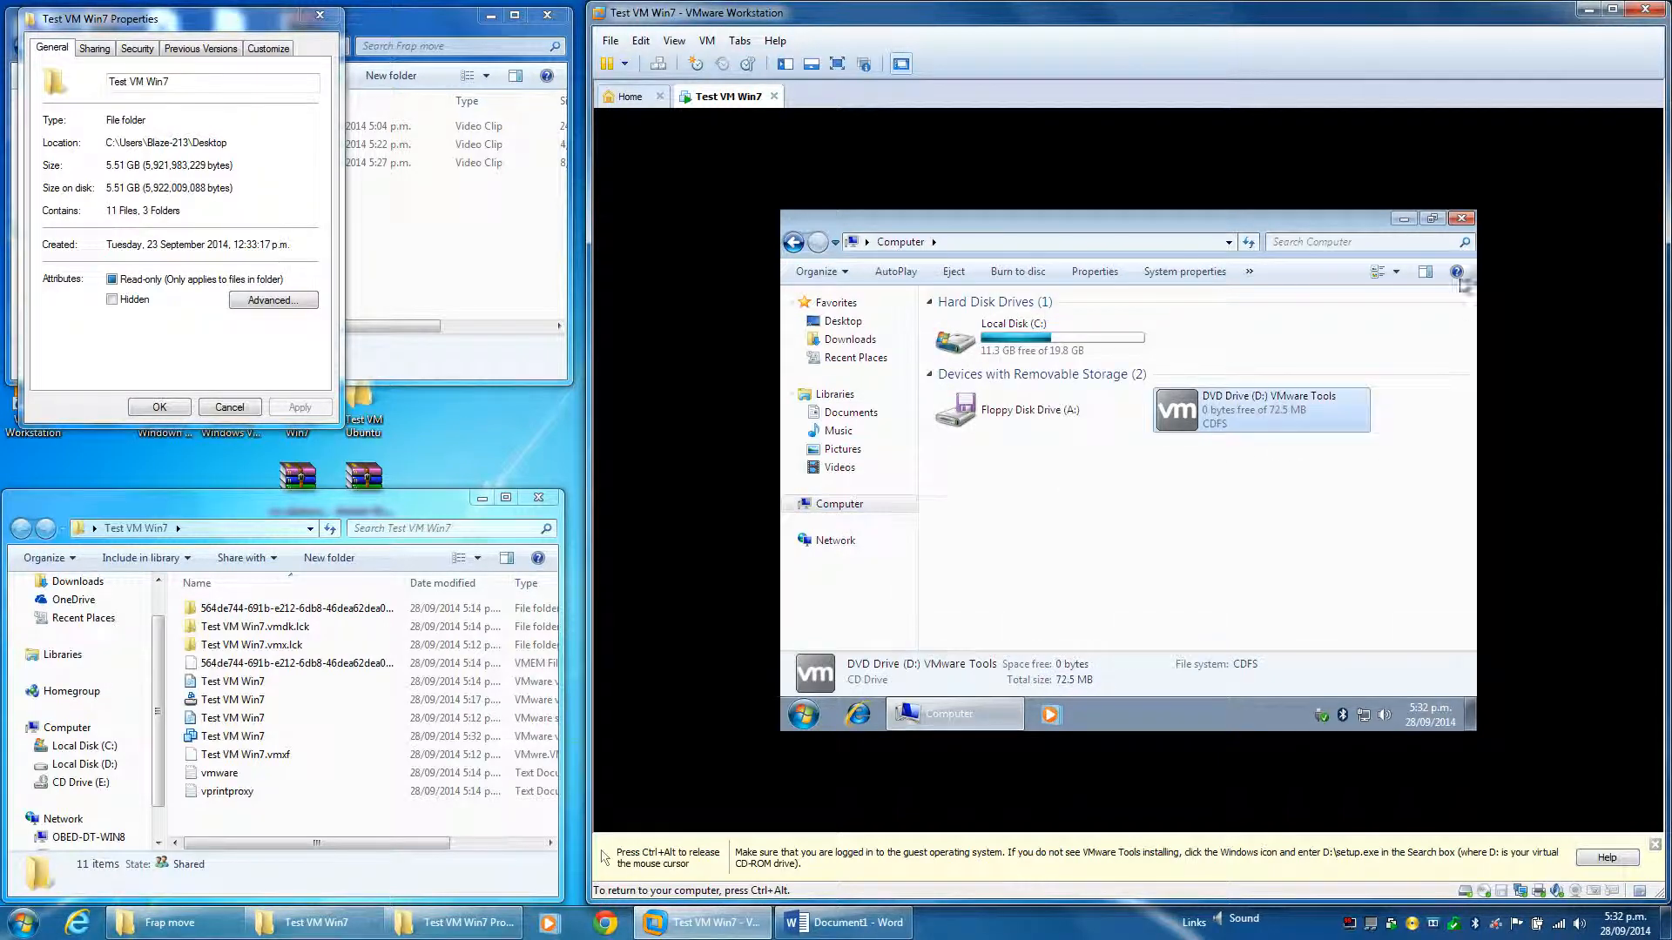
click(1406, 219)
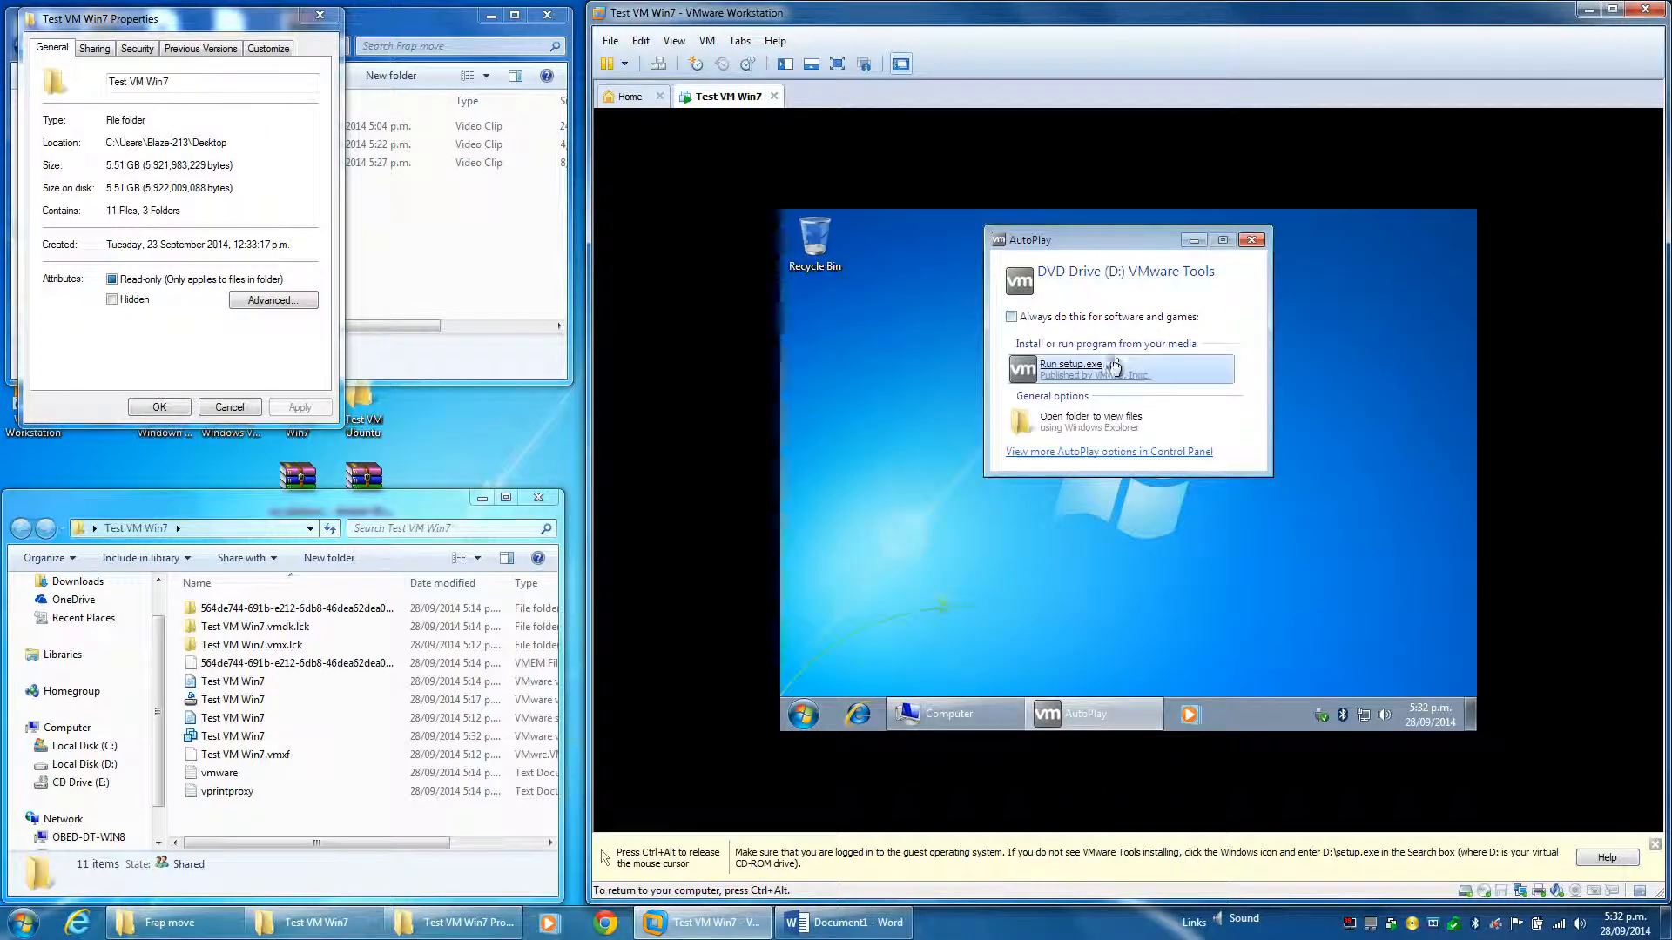
Step: Run setup.exe from the VMware Tools disc, allow it to make changes, and start the installation with the Typical setup type
click(1079, 372)
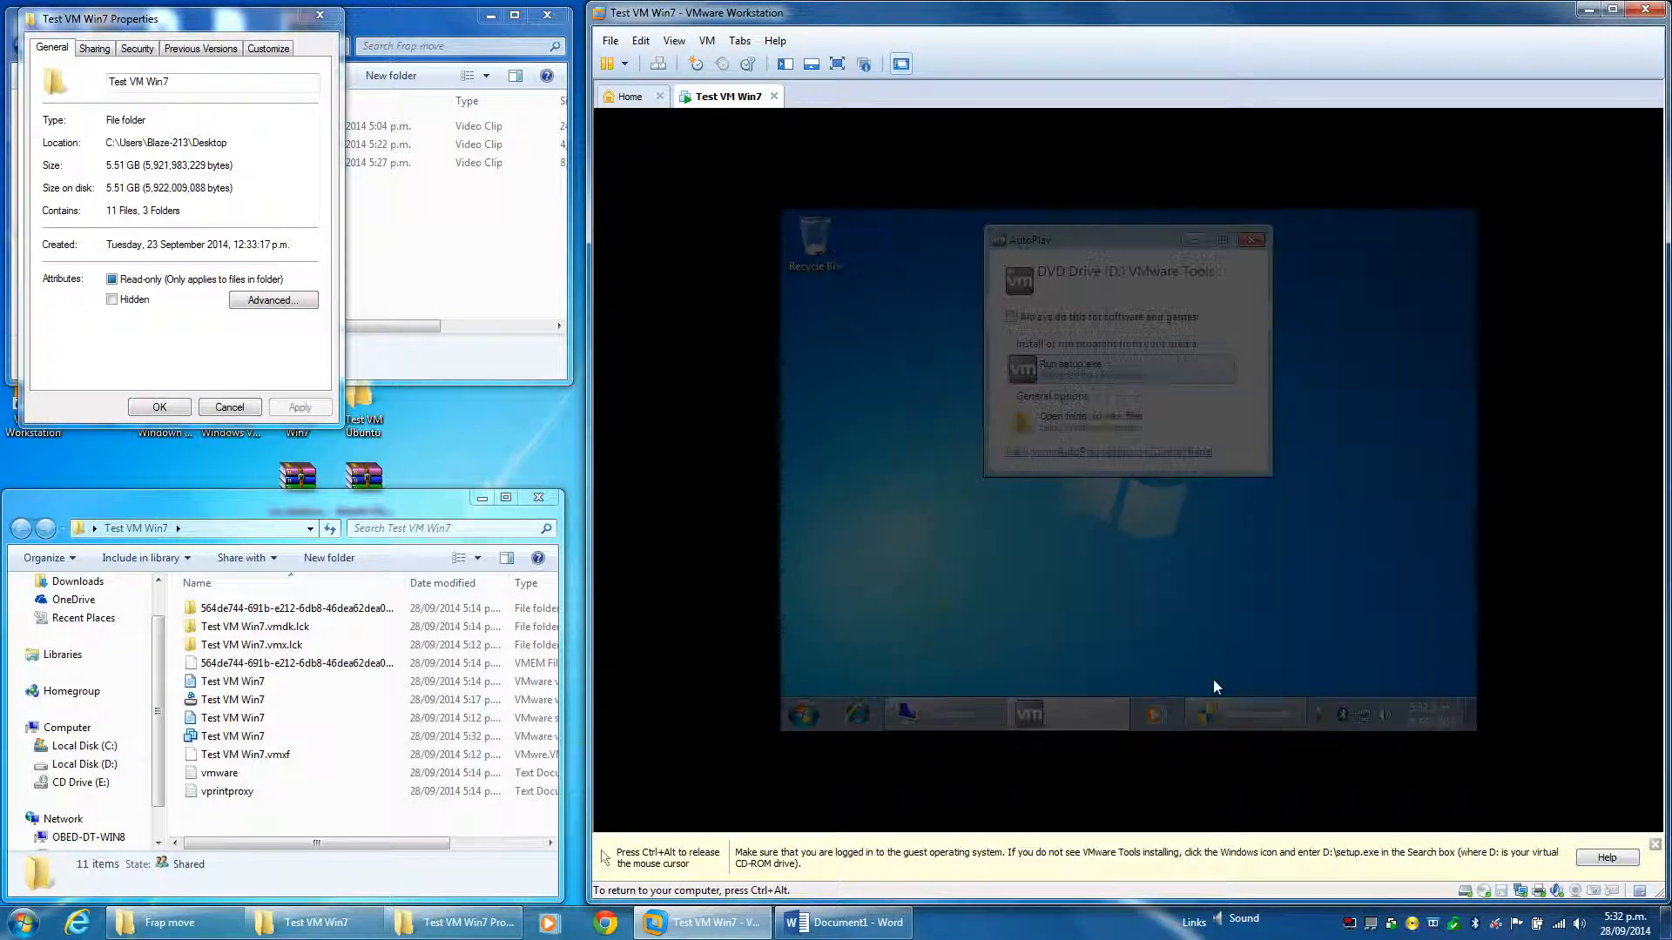
click(1204, 377)
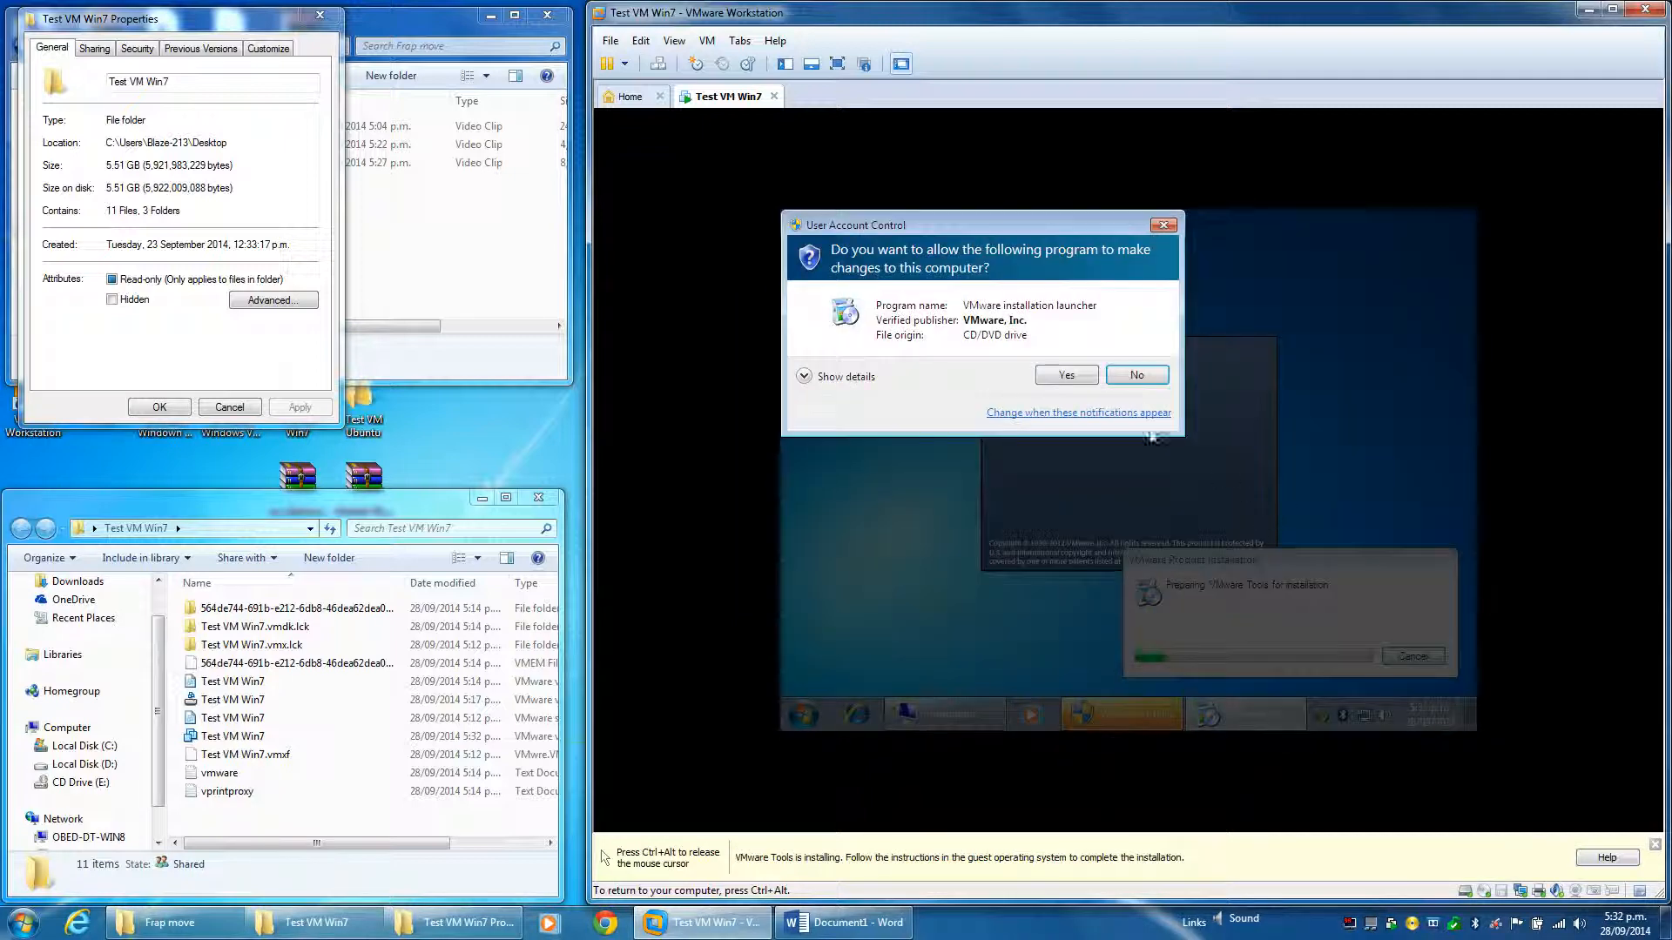
click(1135, 381)
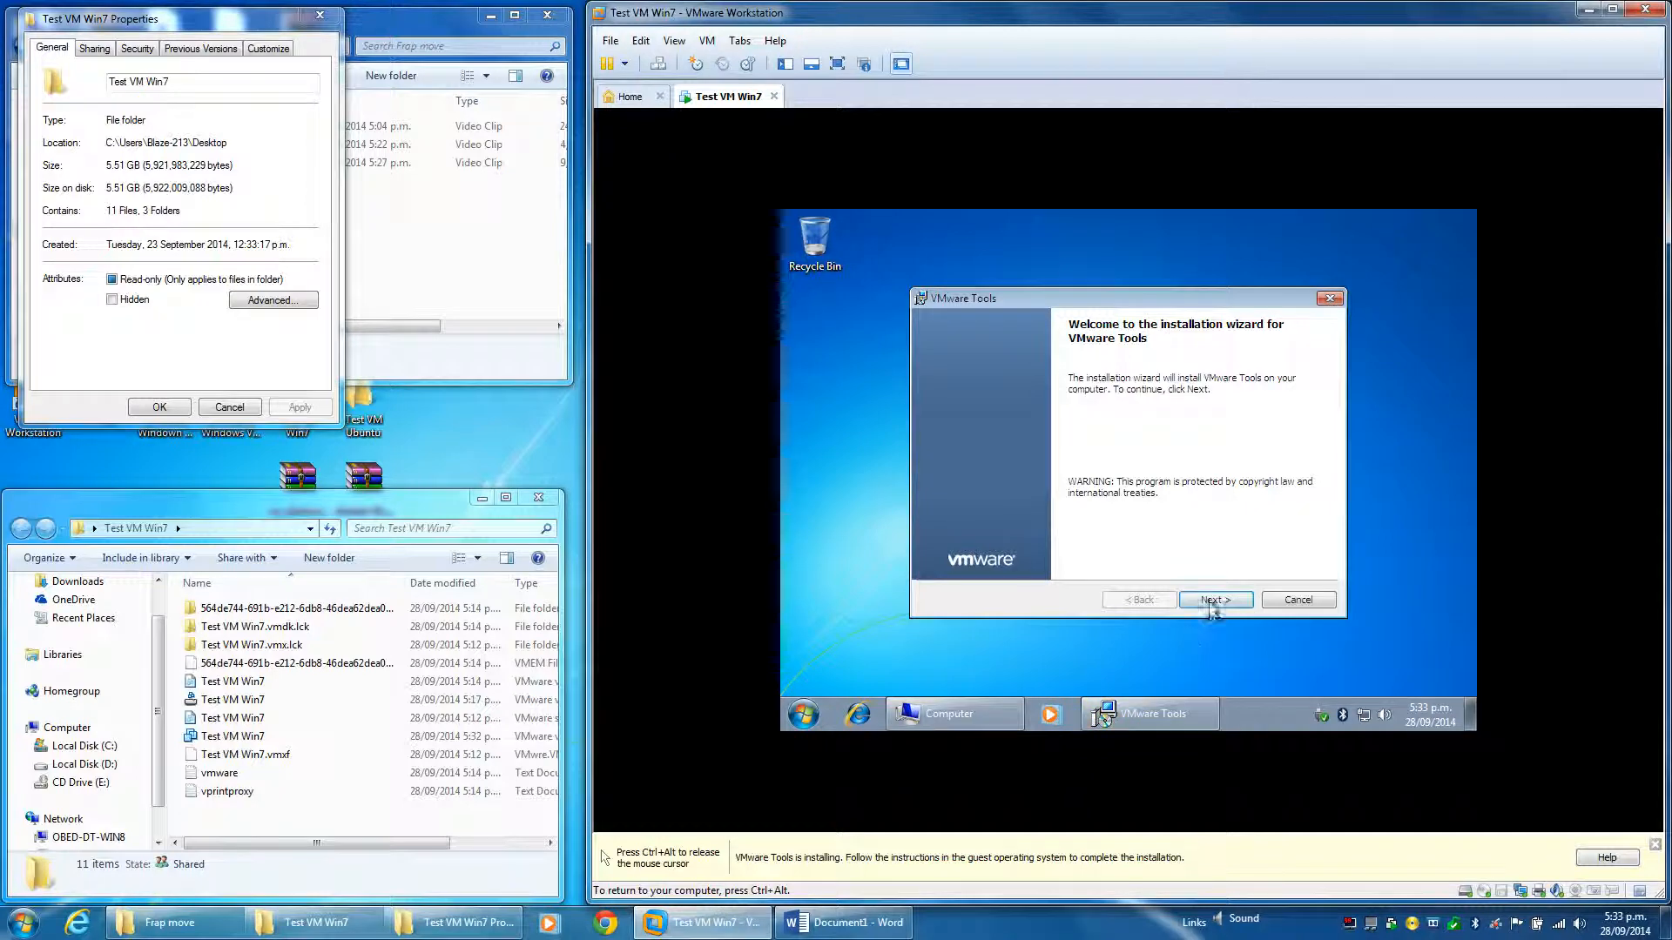
click(1208, 601)
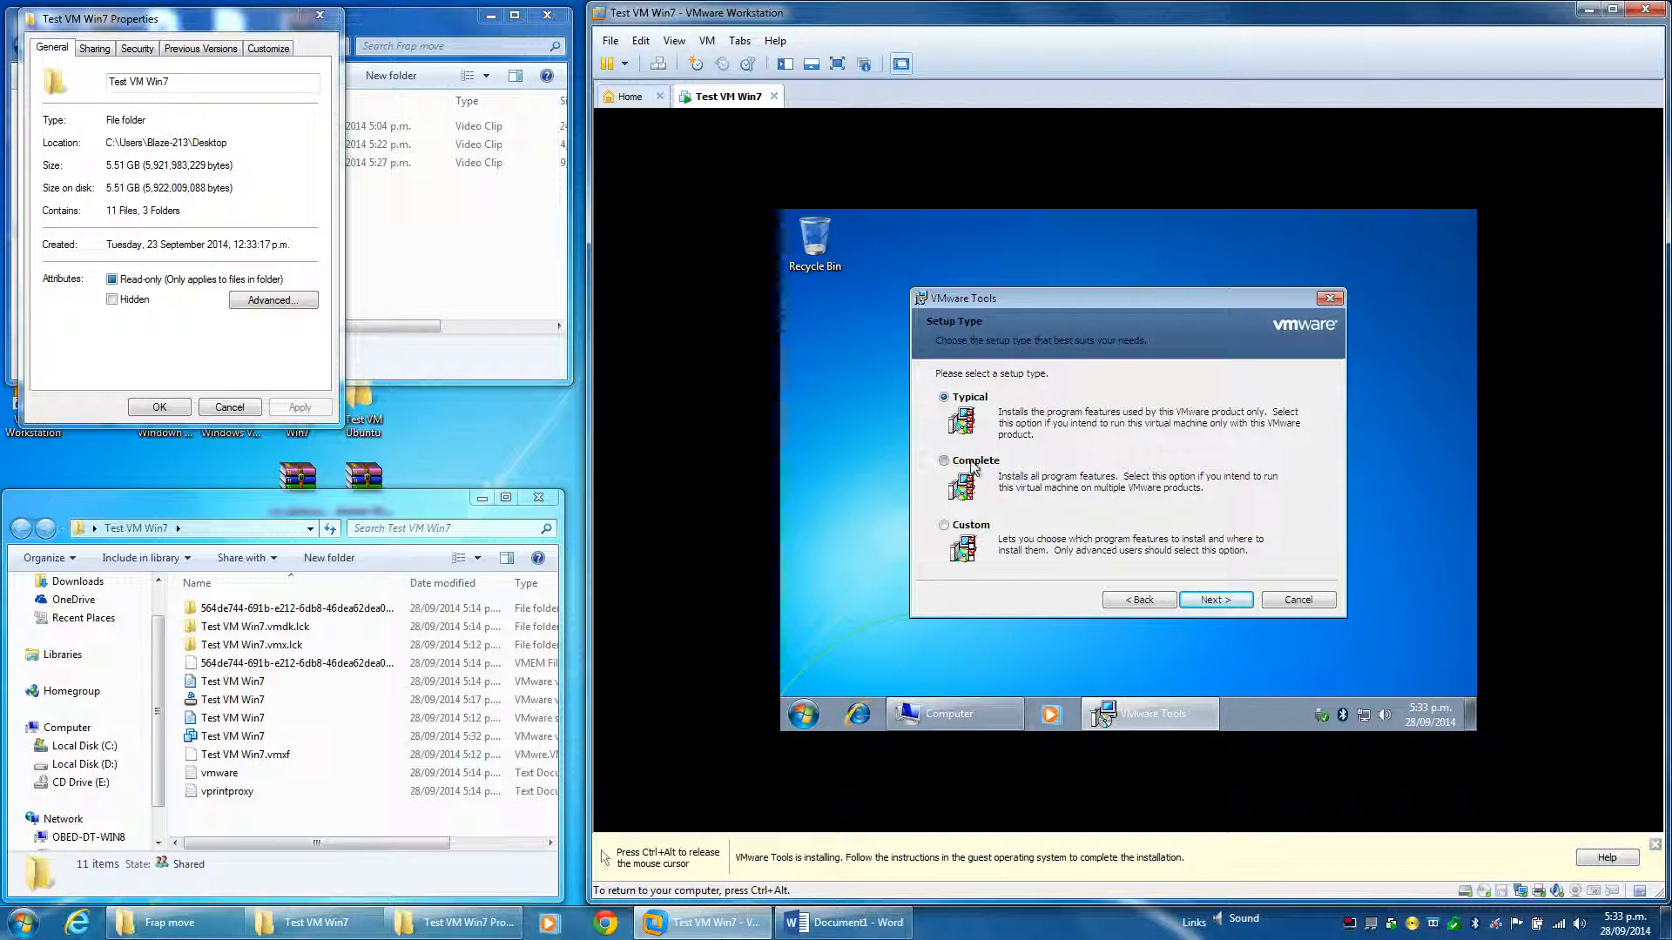
click(1191, 599)
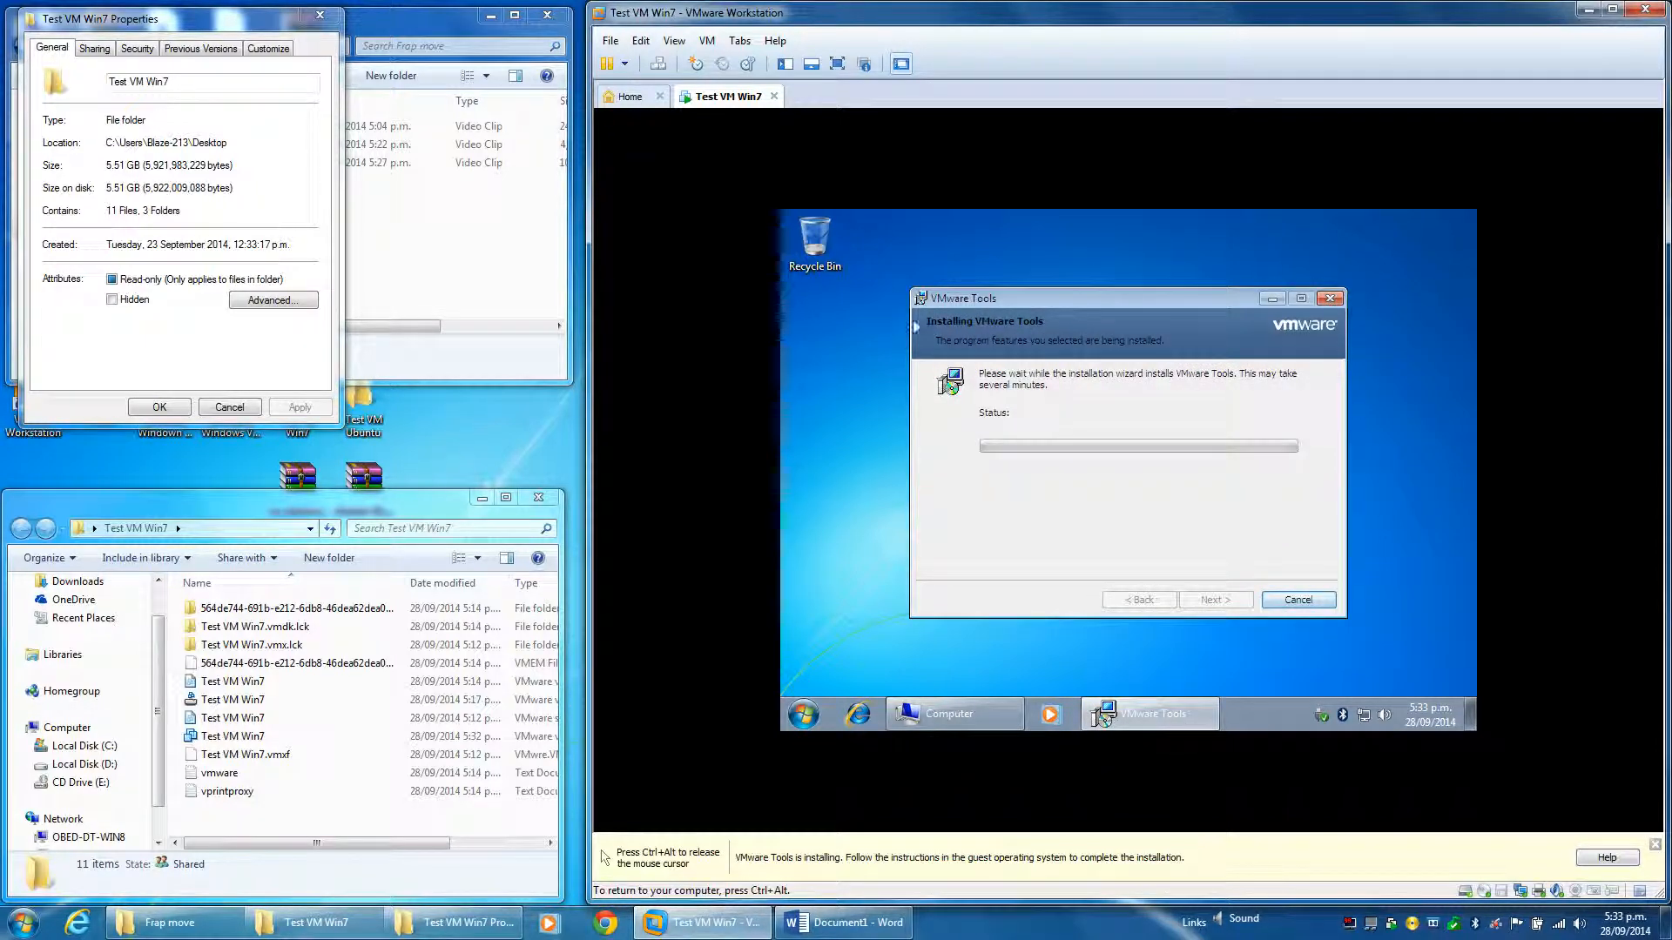
Step: Examine the guest's list of all programs, including the Accessories and Ease of Access folders
click(806, 722)
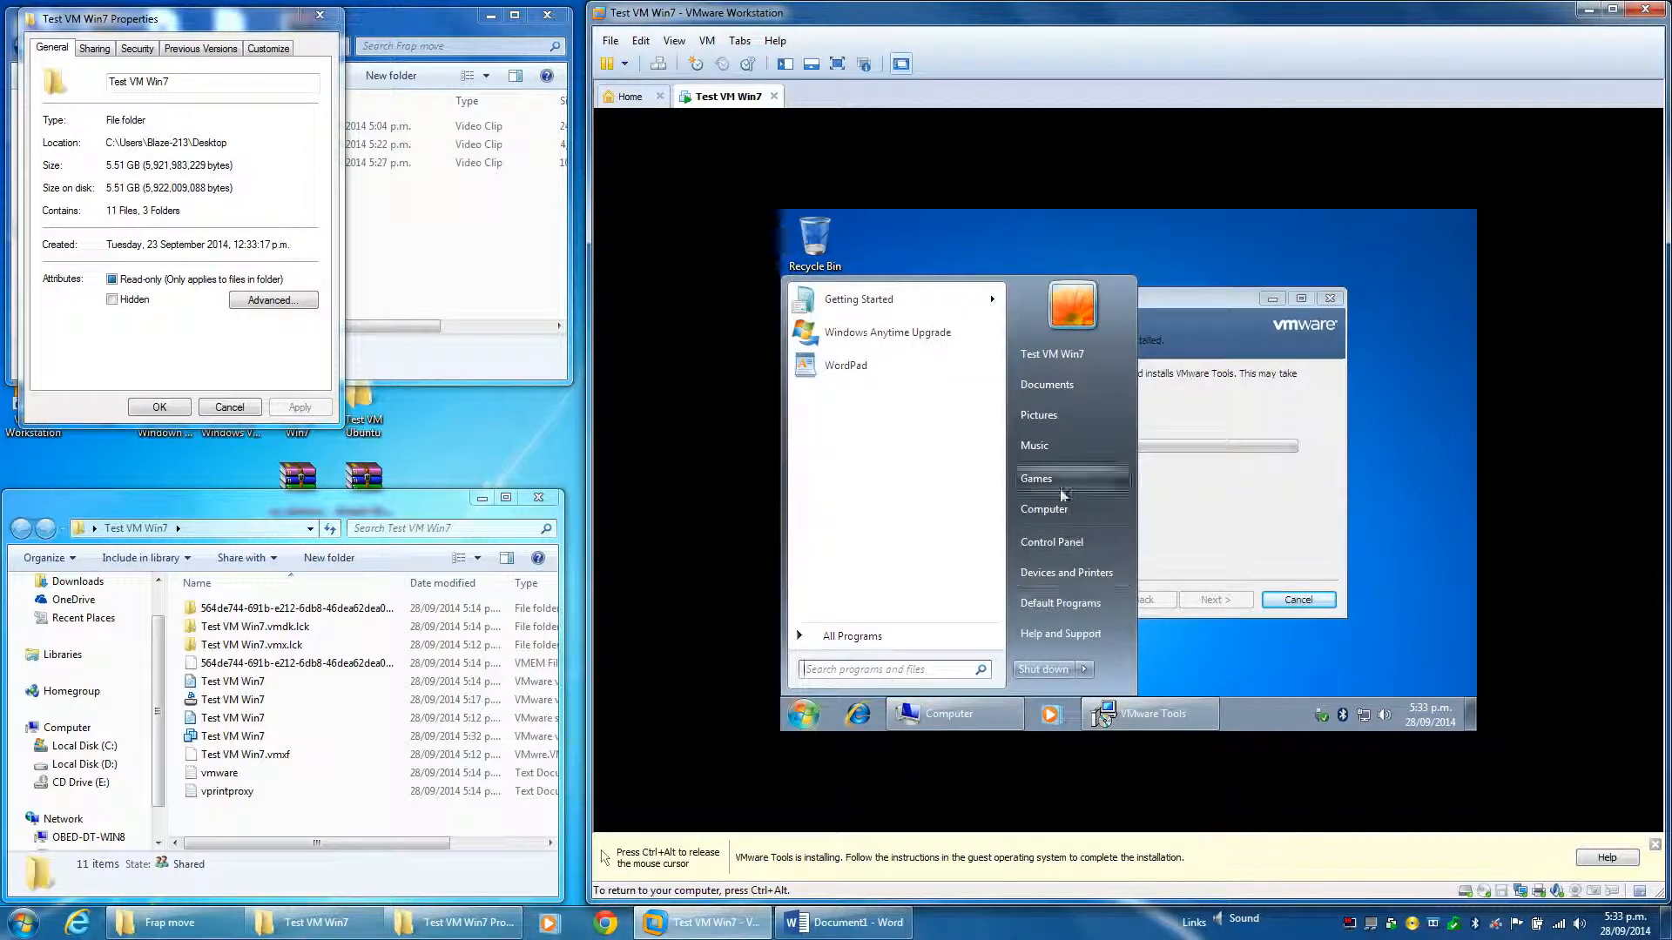
click(882, 643)
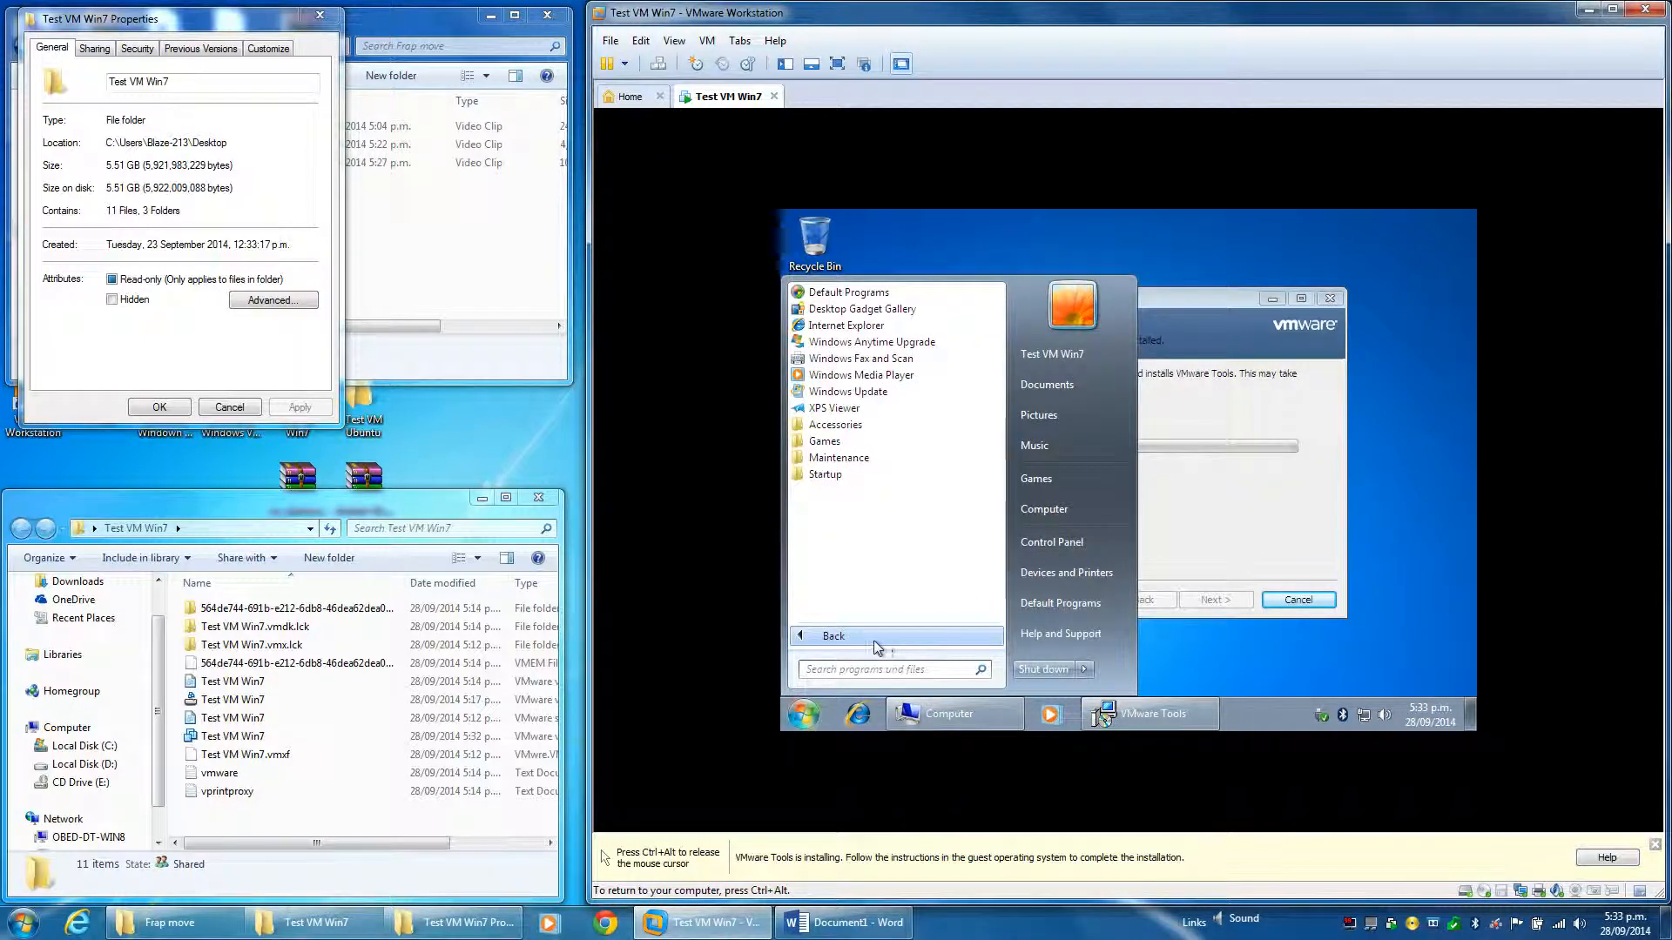
click(876, 641)
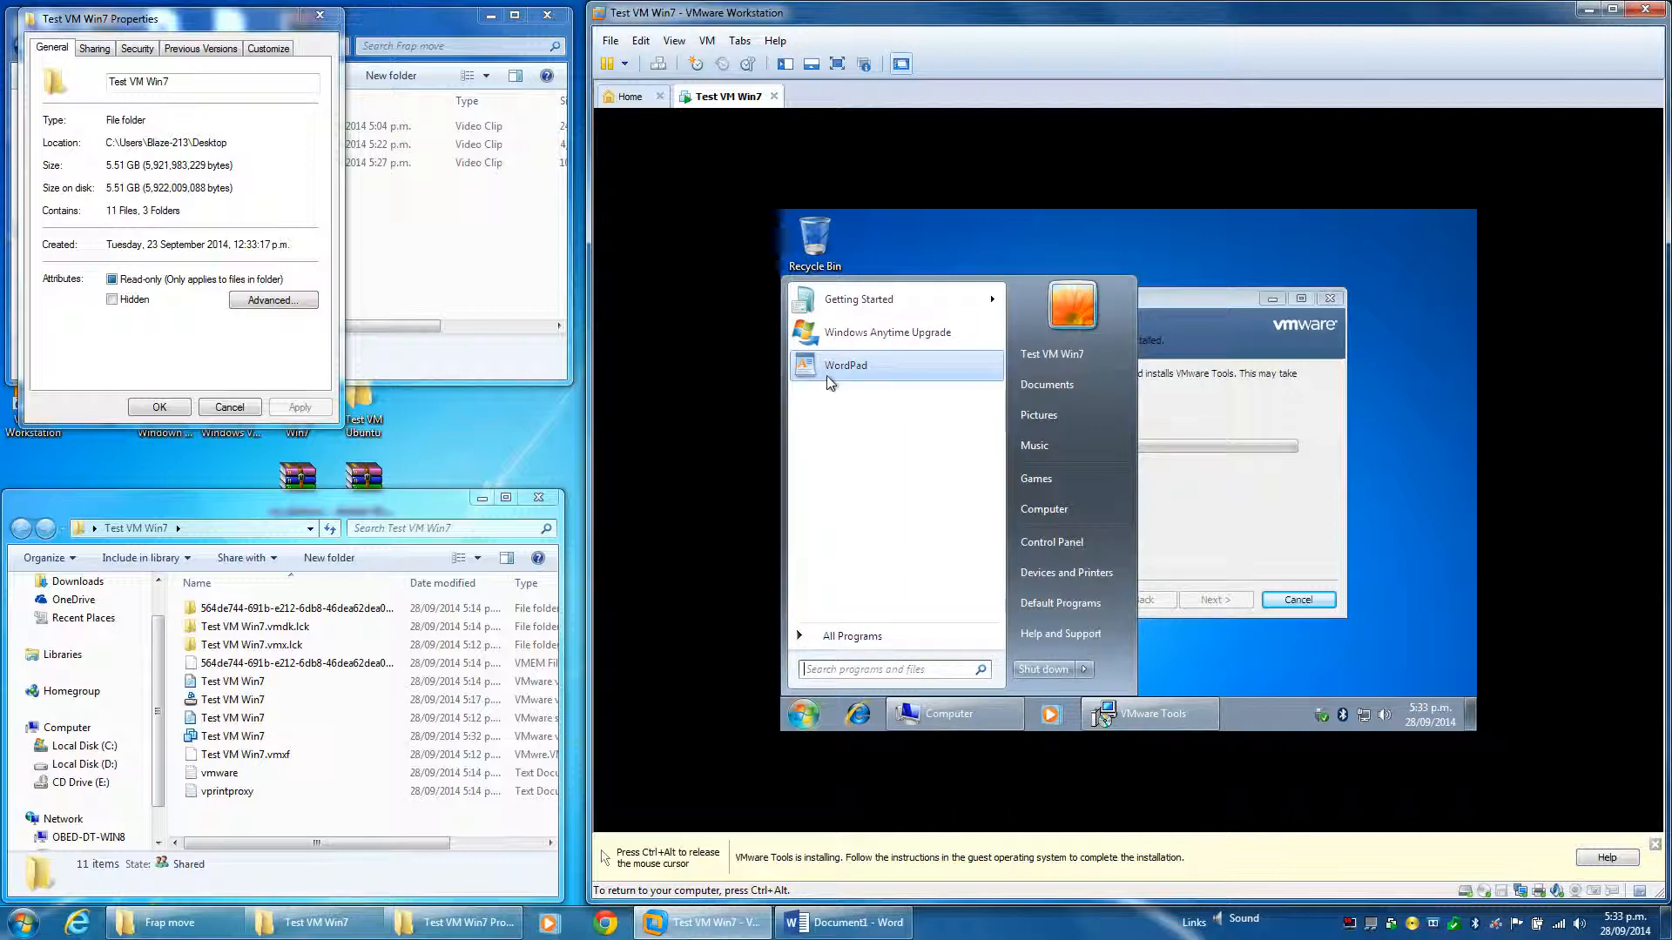
click(842, 639)
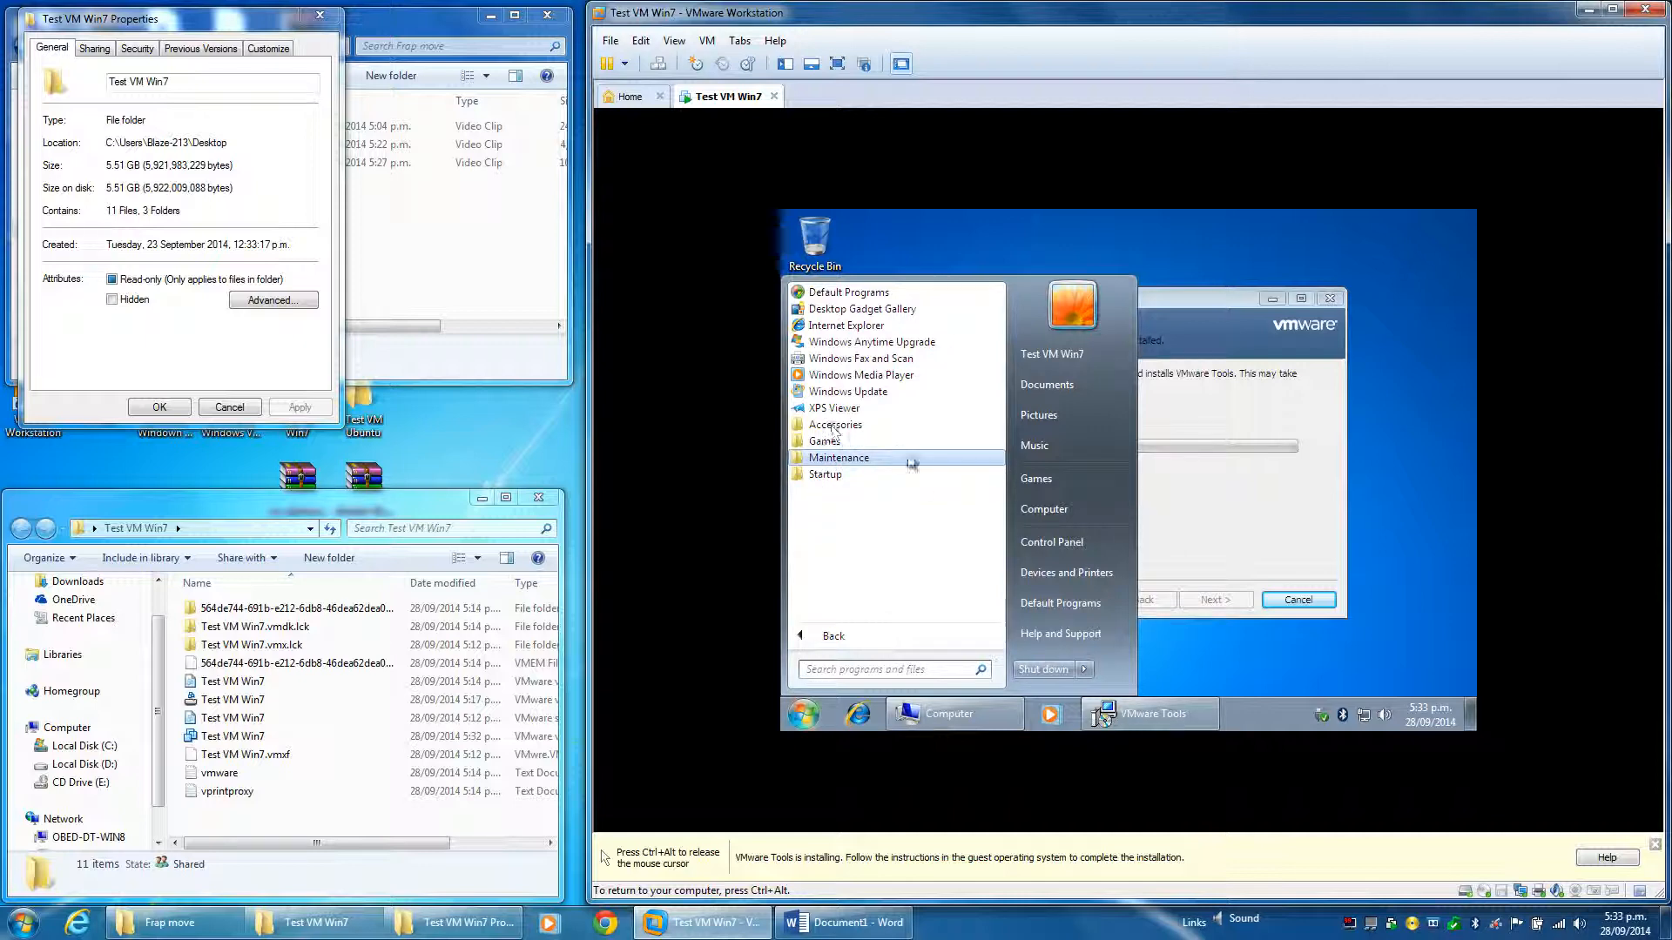
click(925, 484)
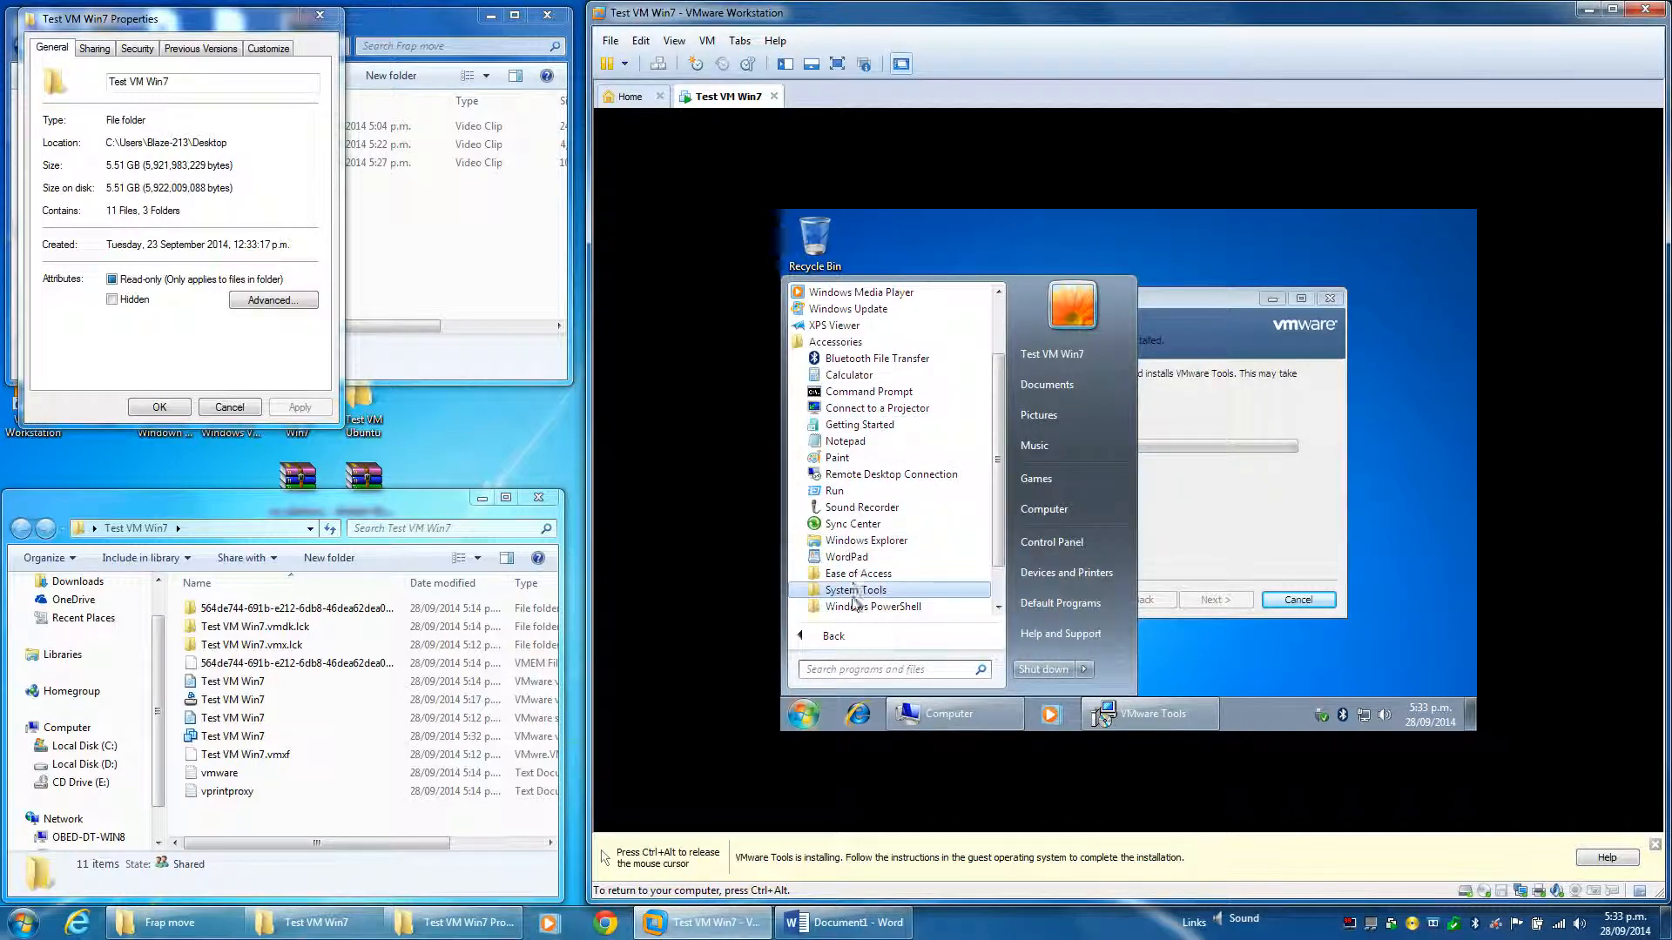
click(845, 576)
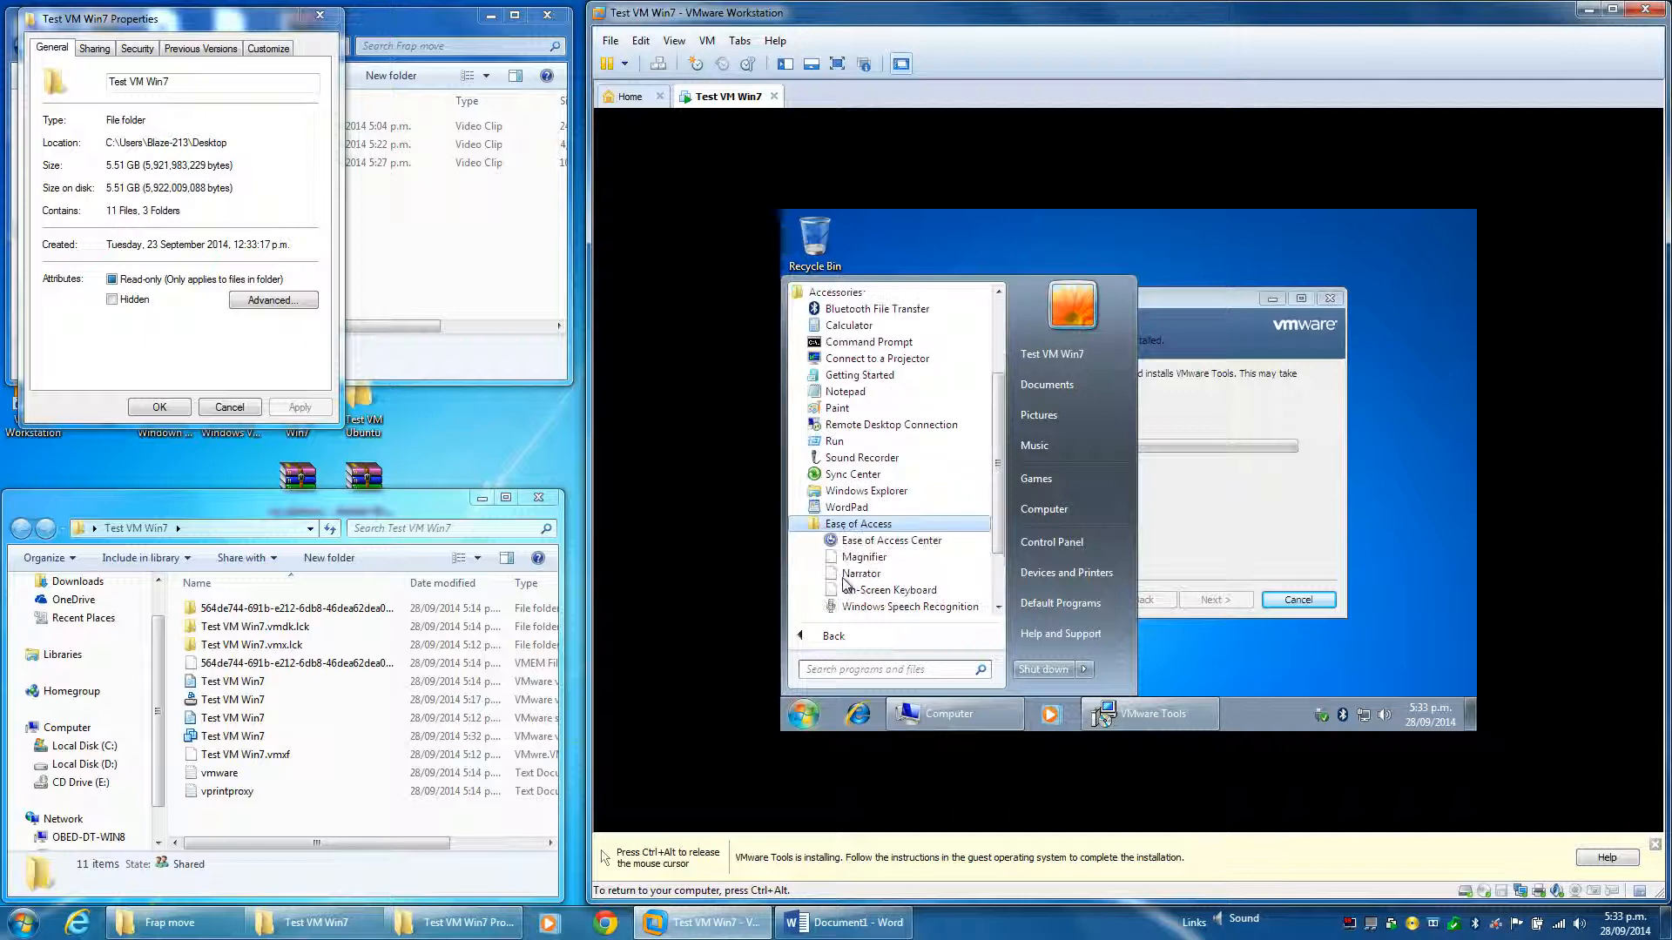
click(841, 525)
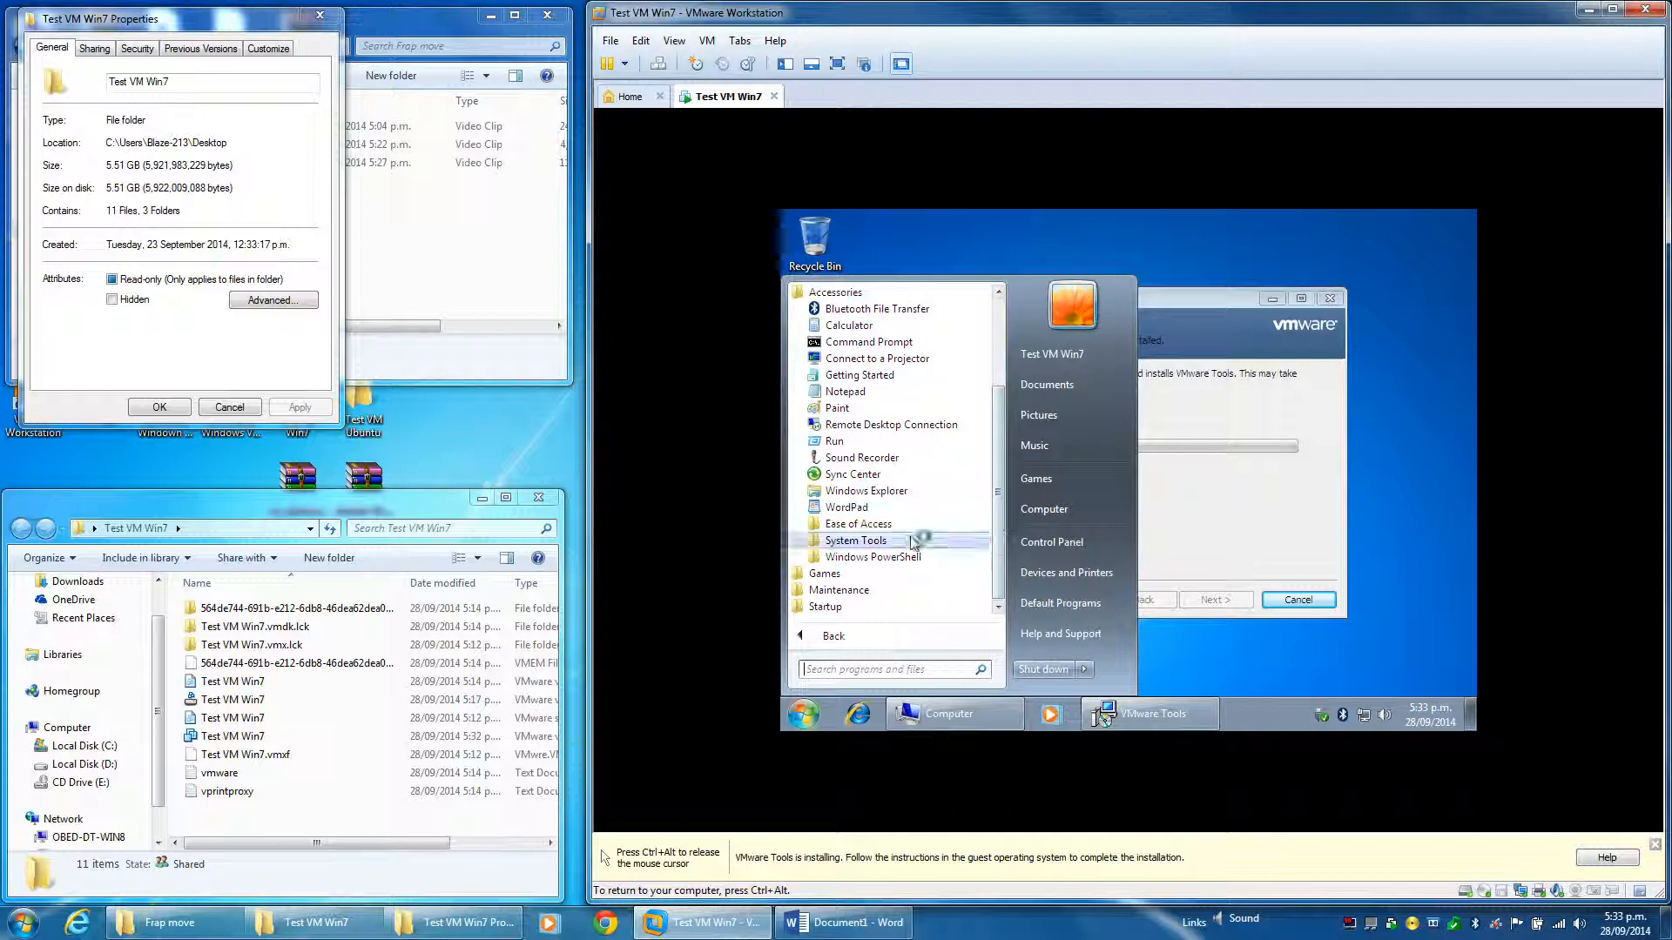
Step: Examine the Games, Windows PowerShell, Maintenance and Startup program folders in the guest, and close the program list
click(829, 575)
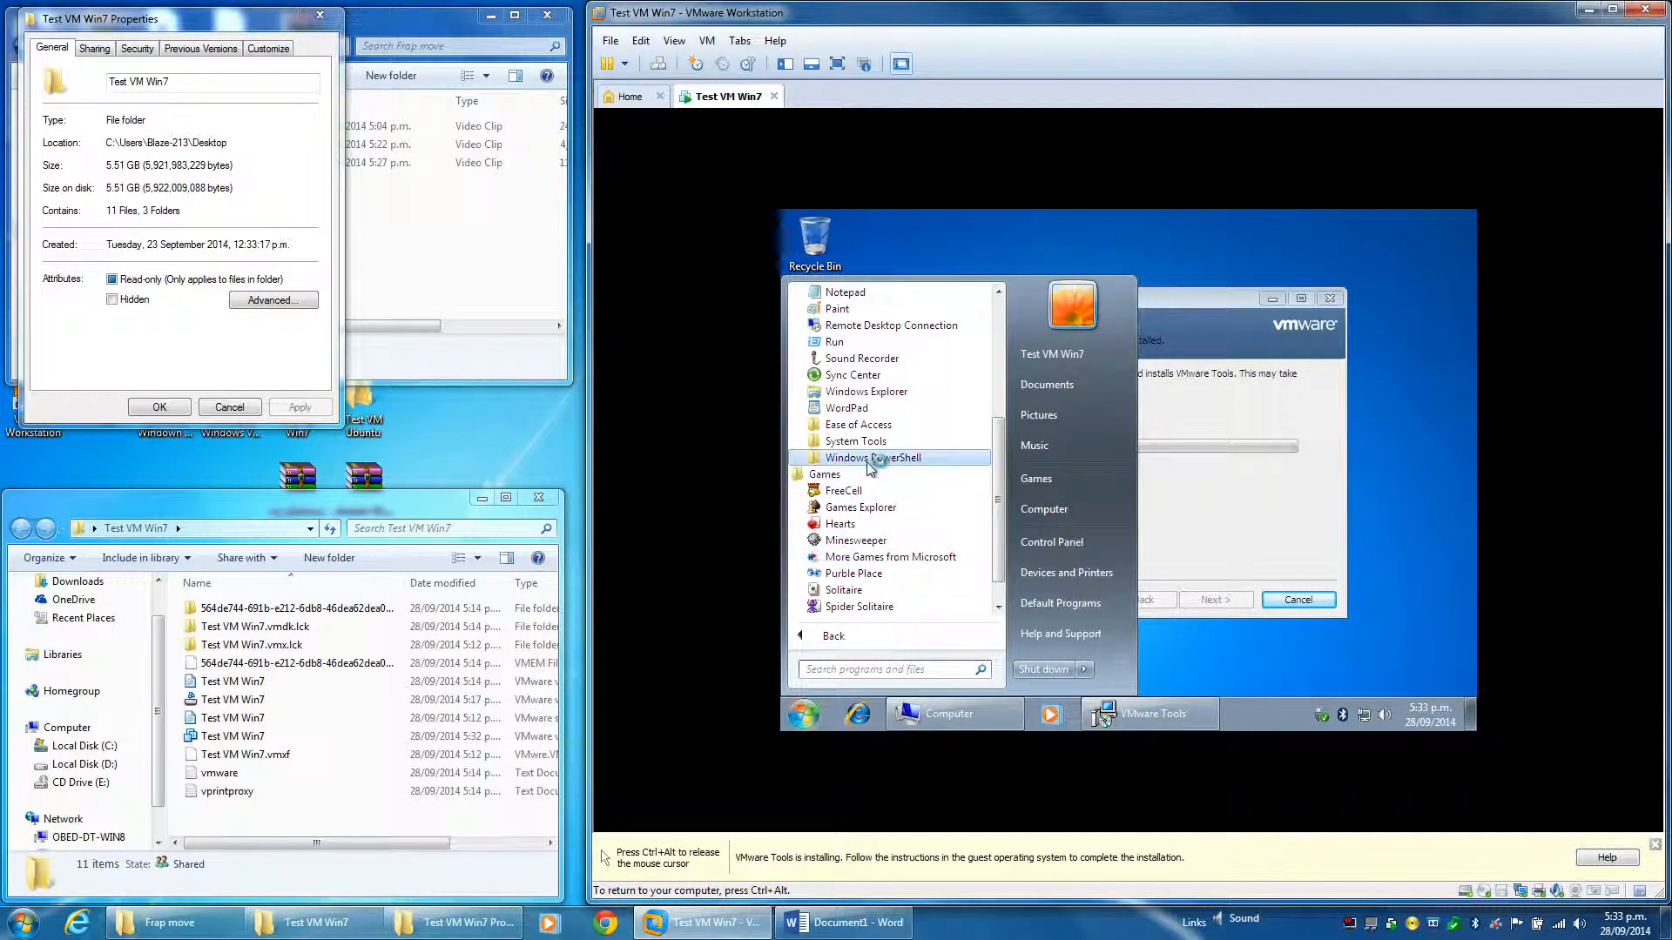
click(871, 459)
scroll(905, 566, down, 1)
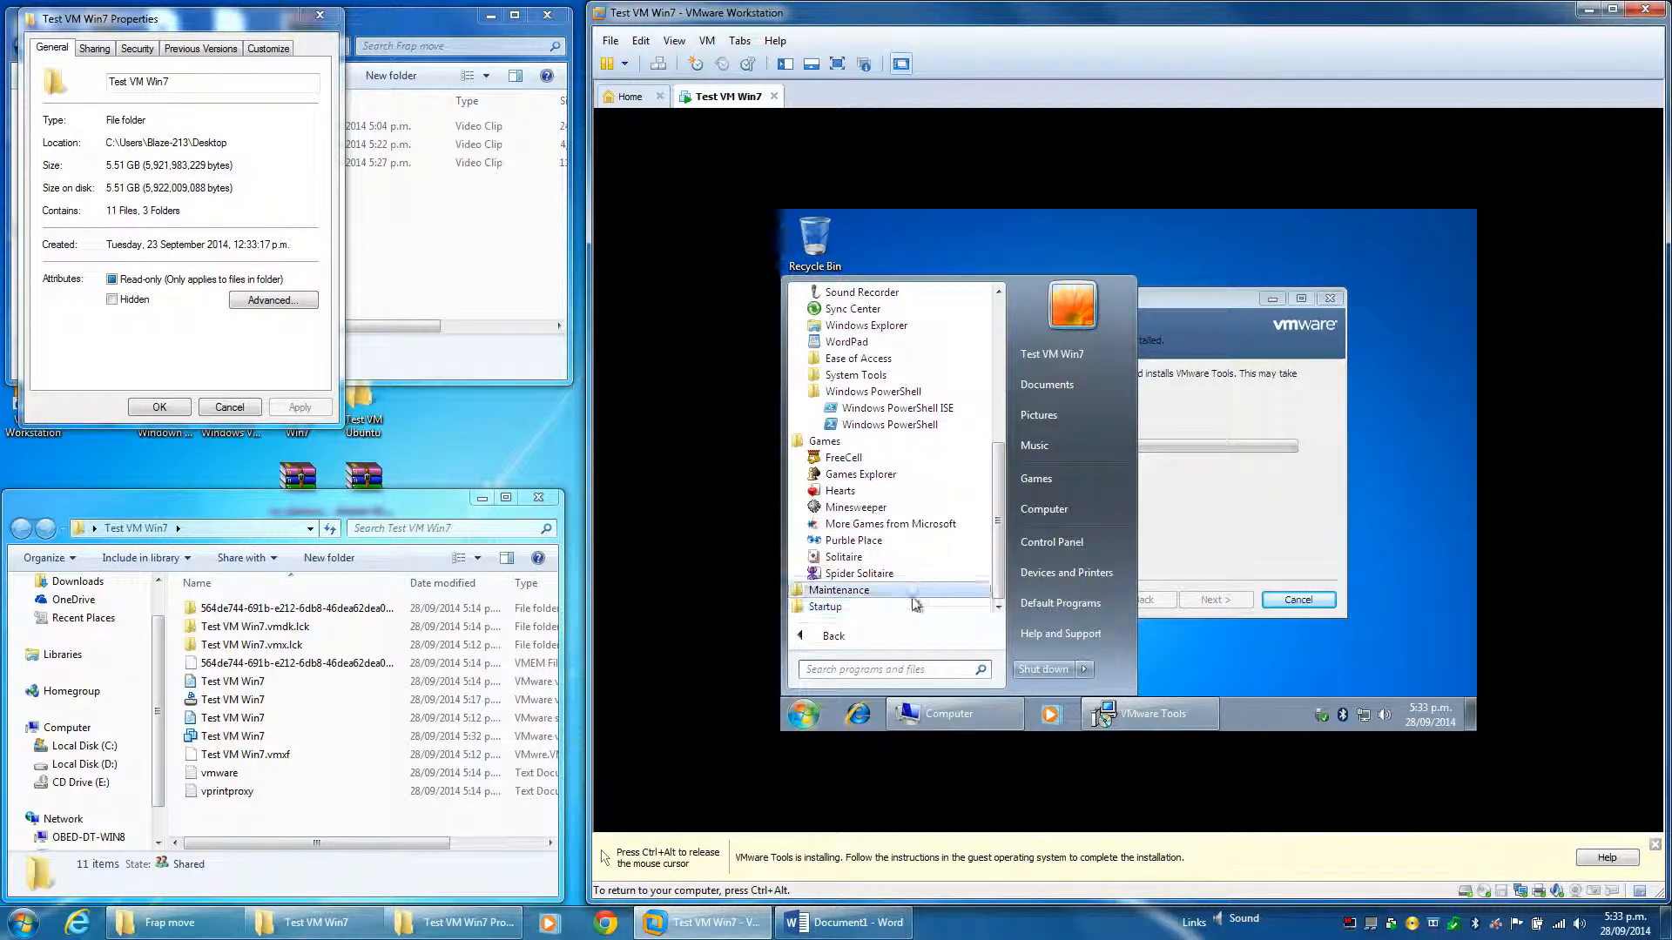
click(854, 592)
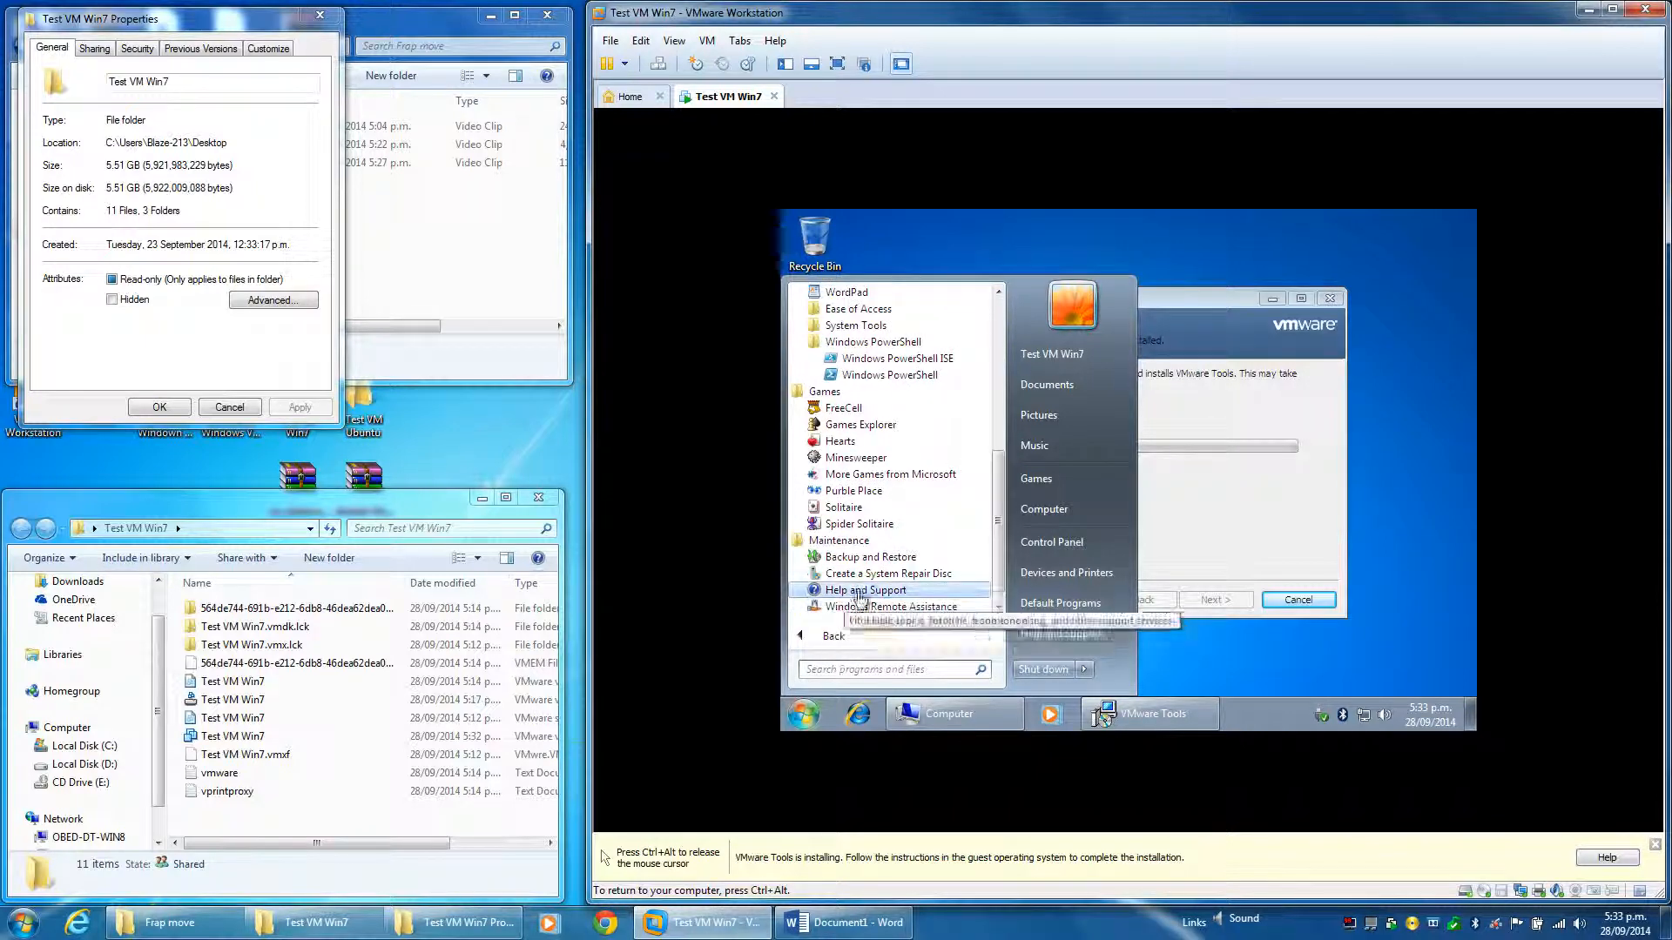
scroll(860, 599, down, 1)
click(843, 607)
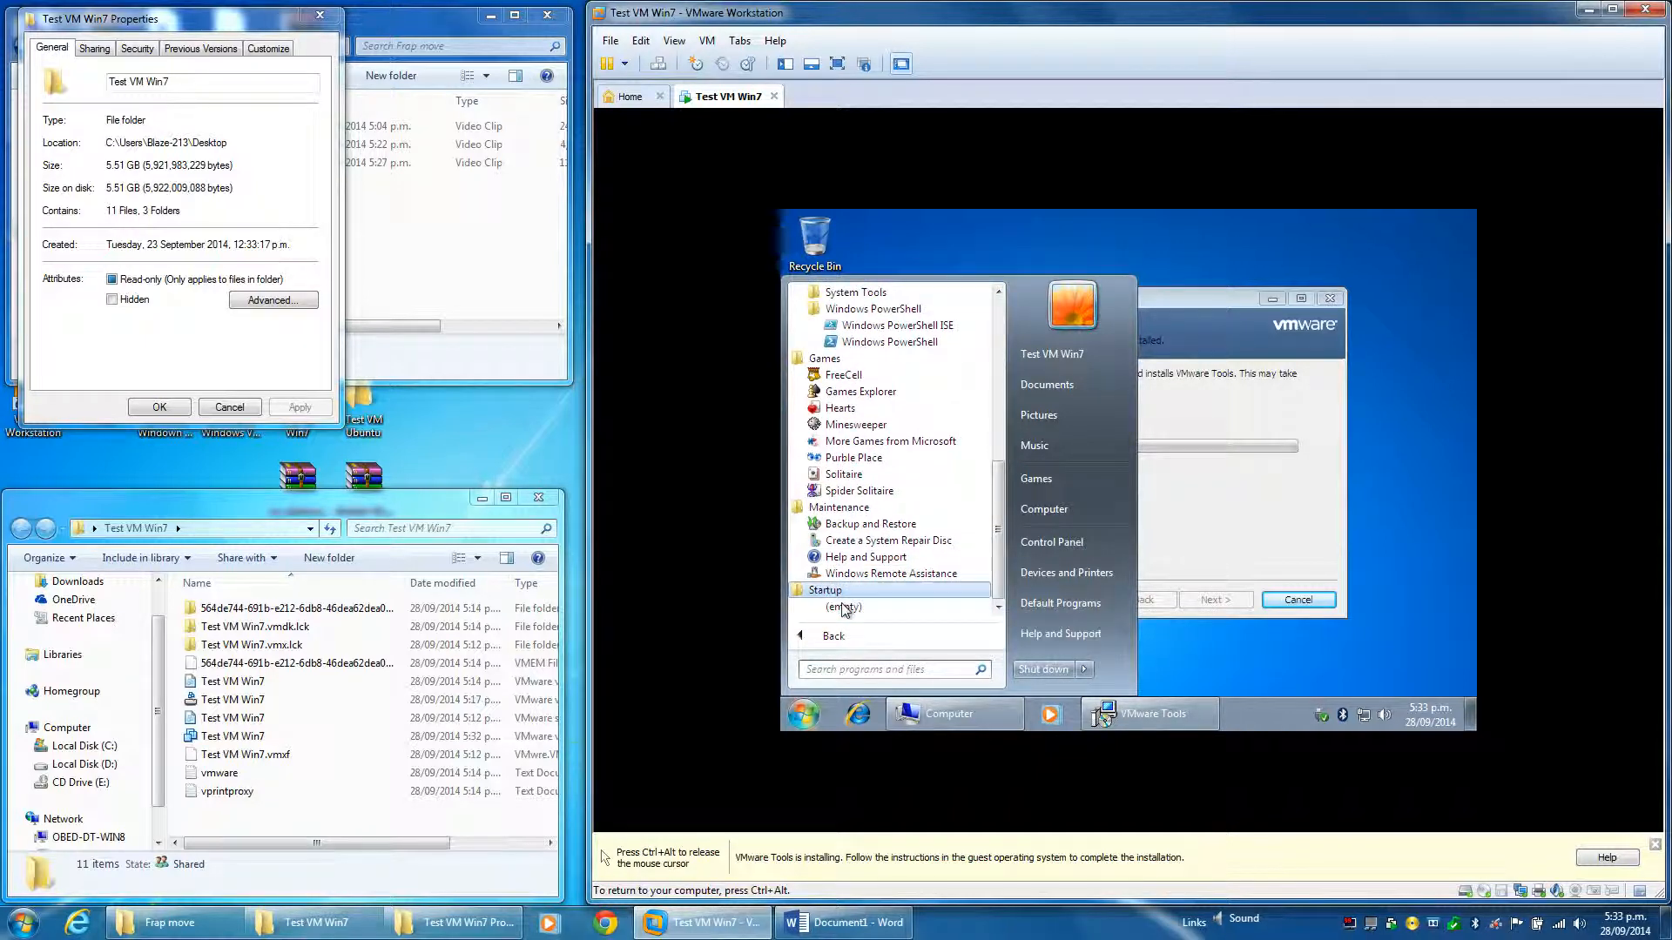
scroll(843, 607, up, 8)
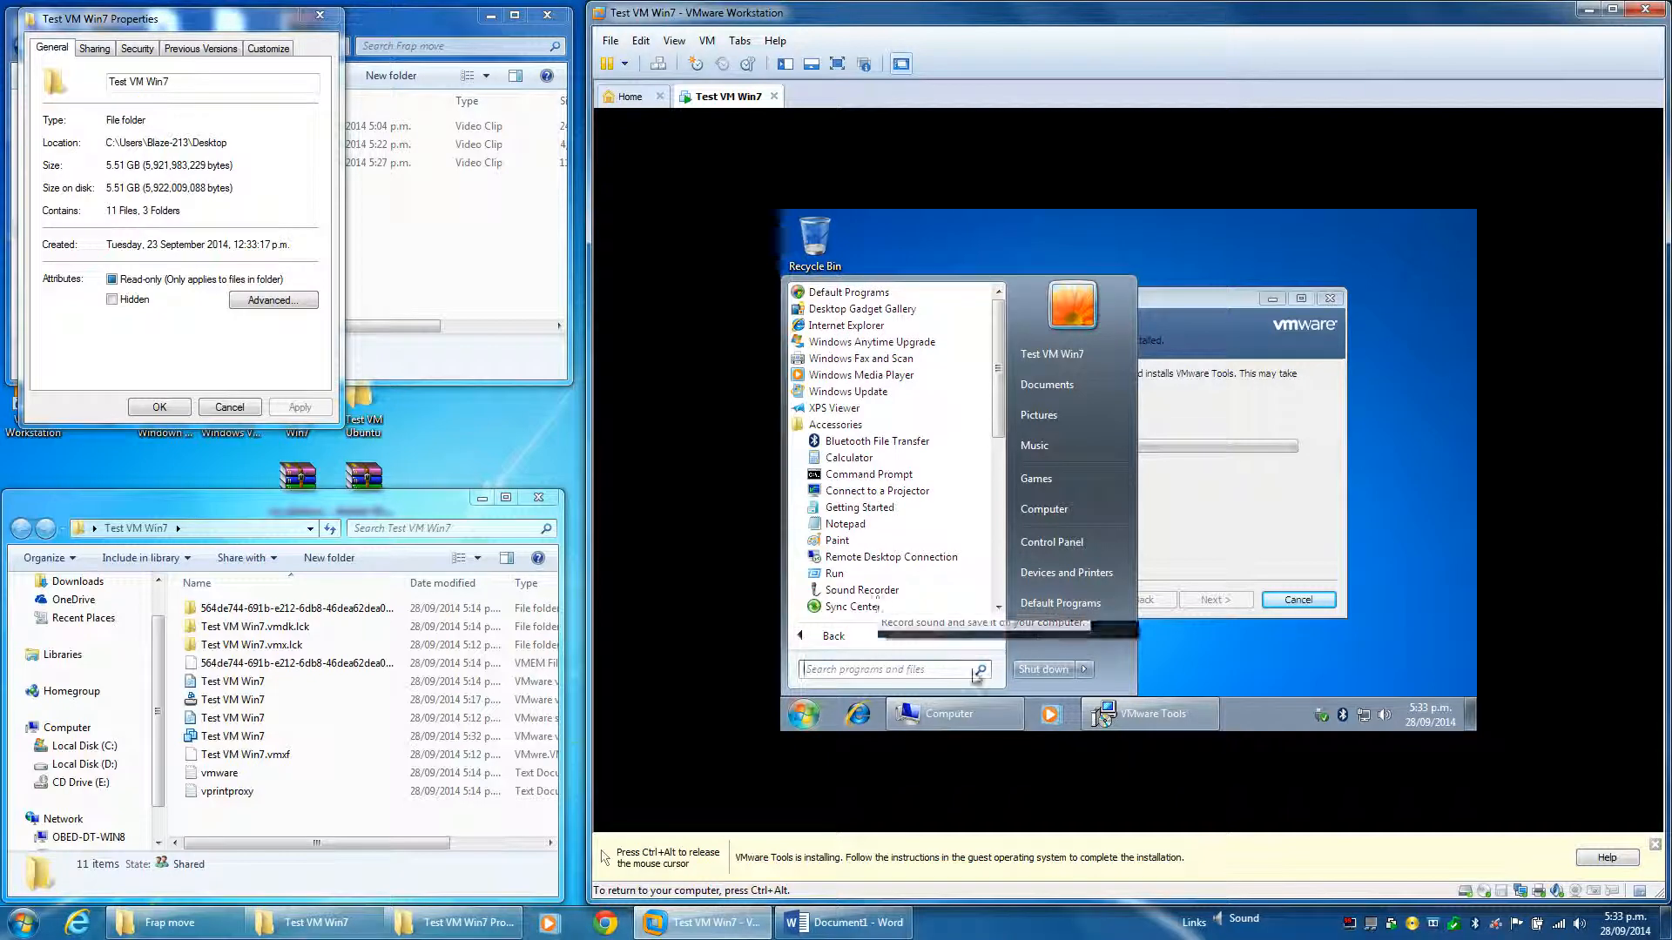
click(893, 641)
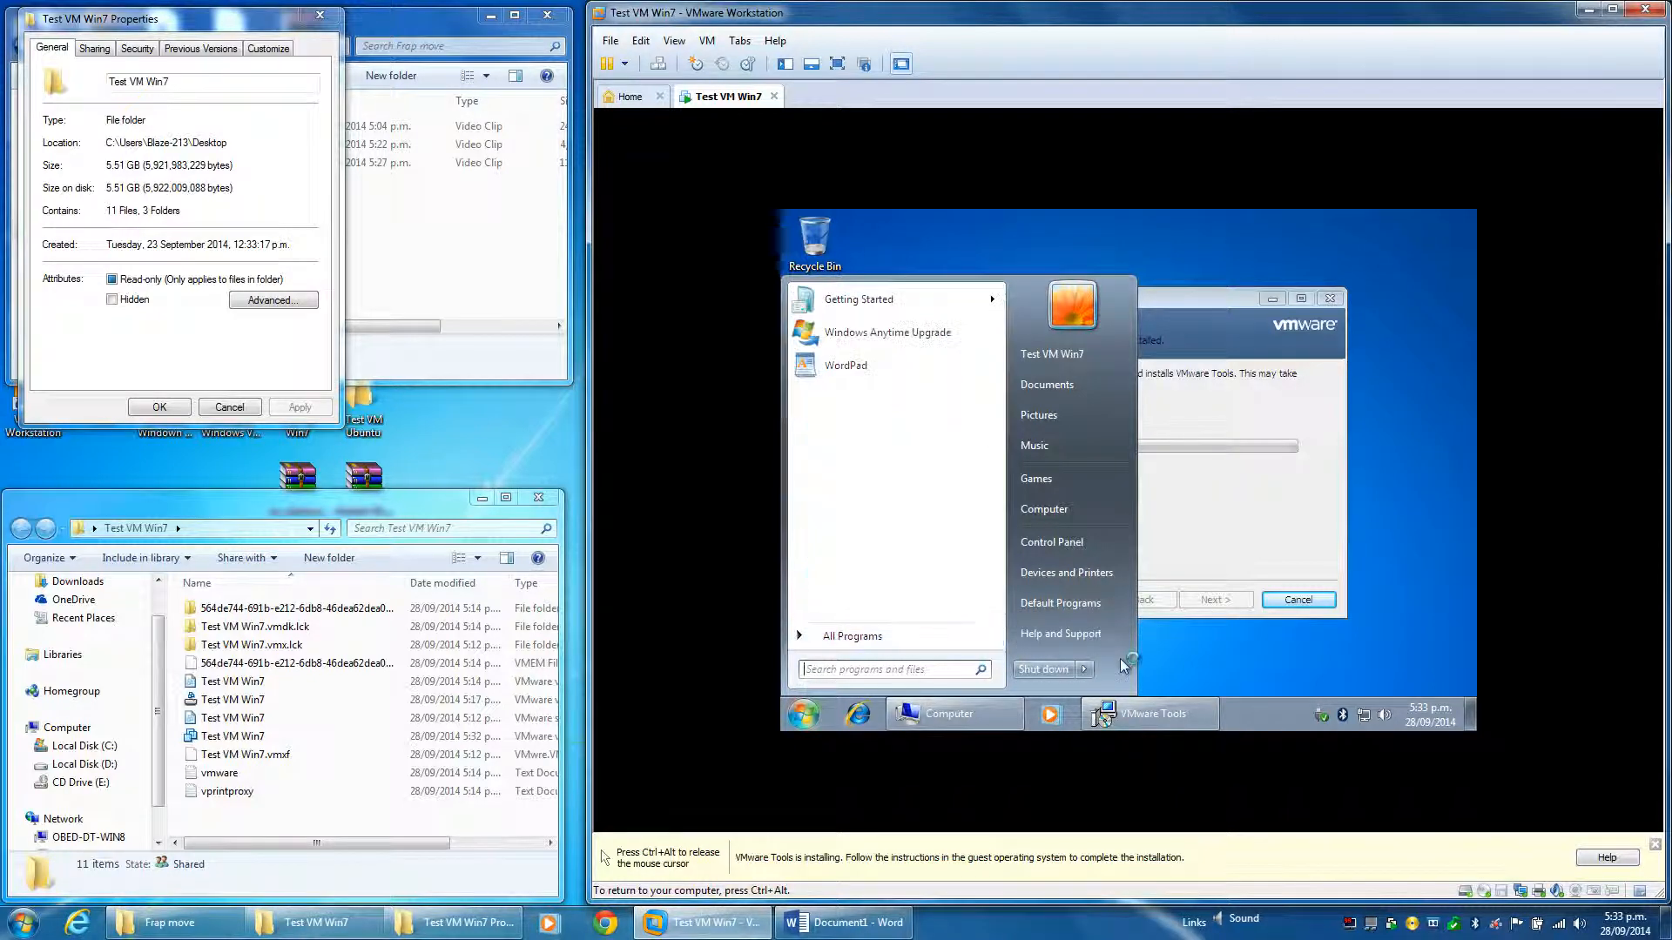
click(1169, 668)
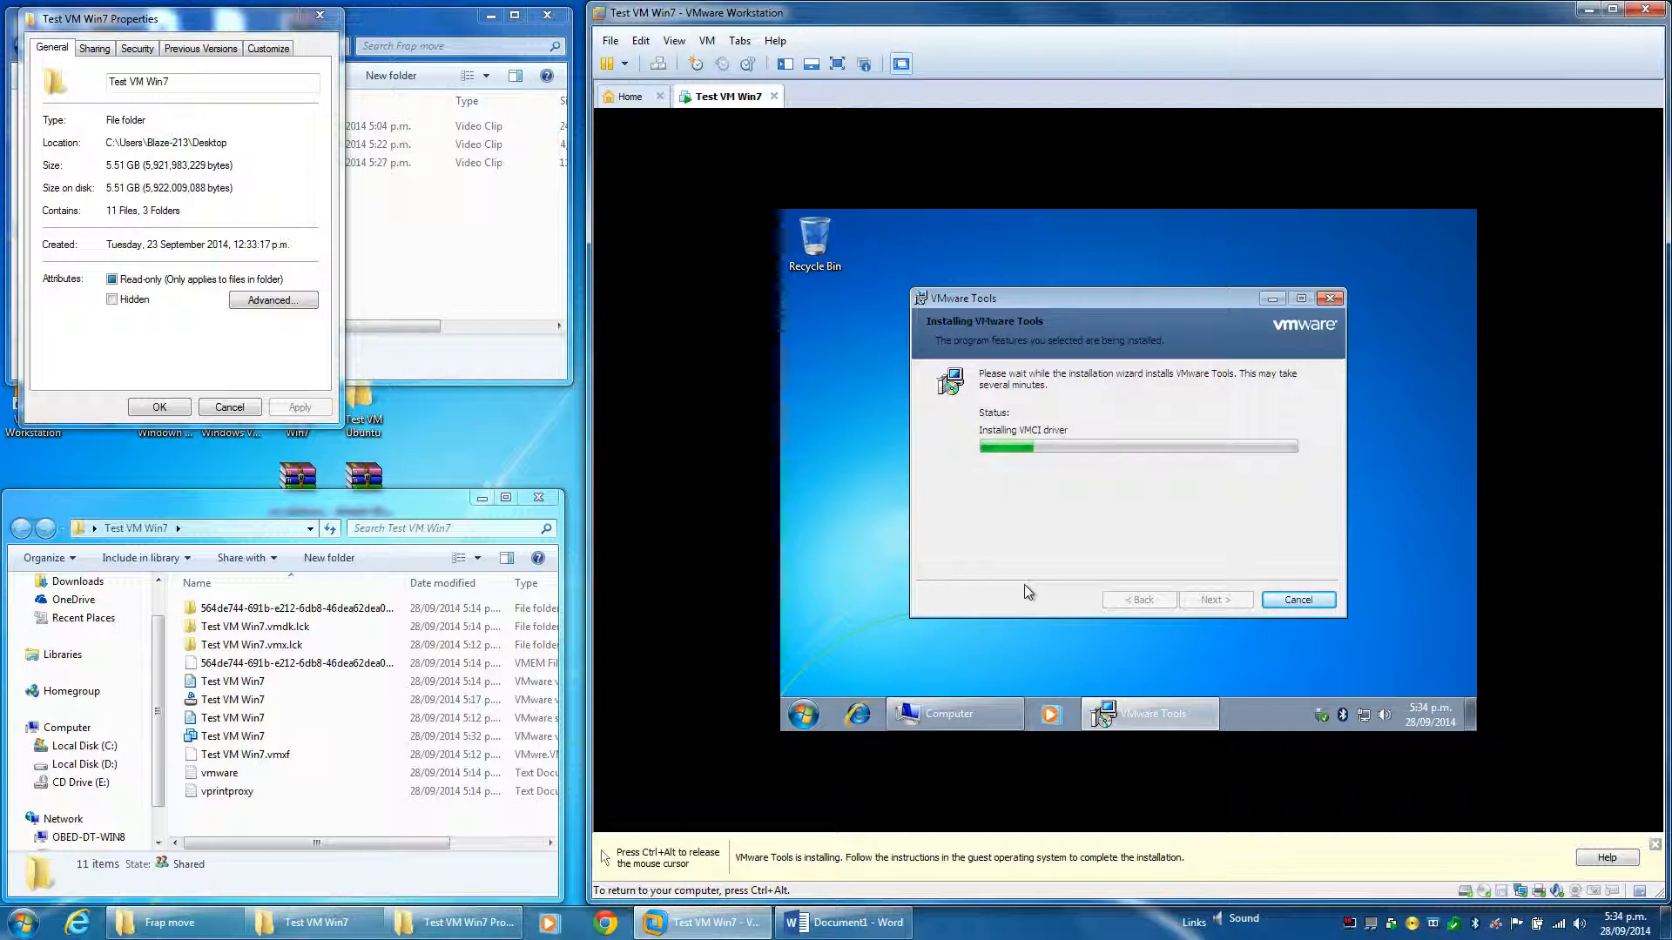
Step: Finish the VMware Tools installation wizard and restart the guest system
key(ctrl+alt)
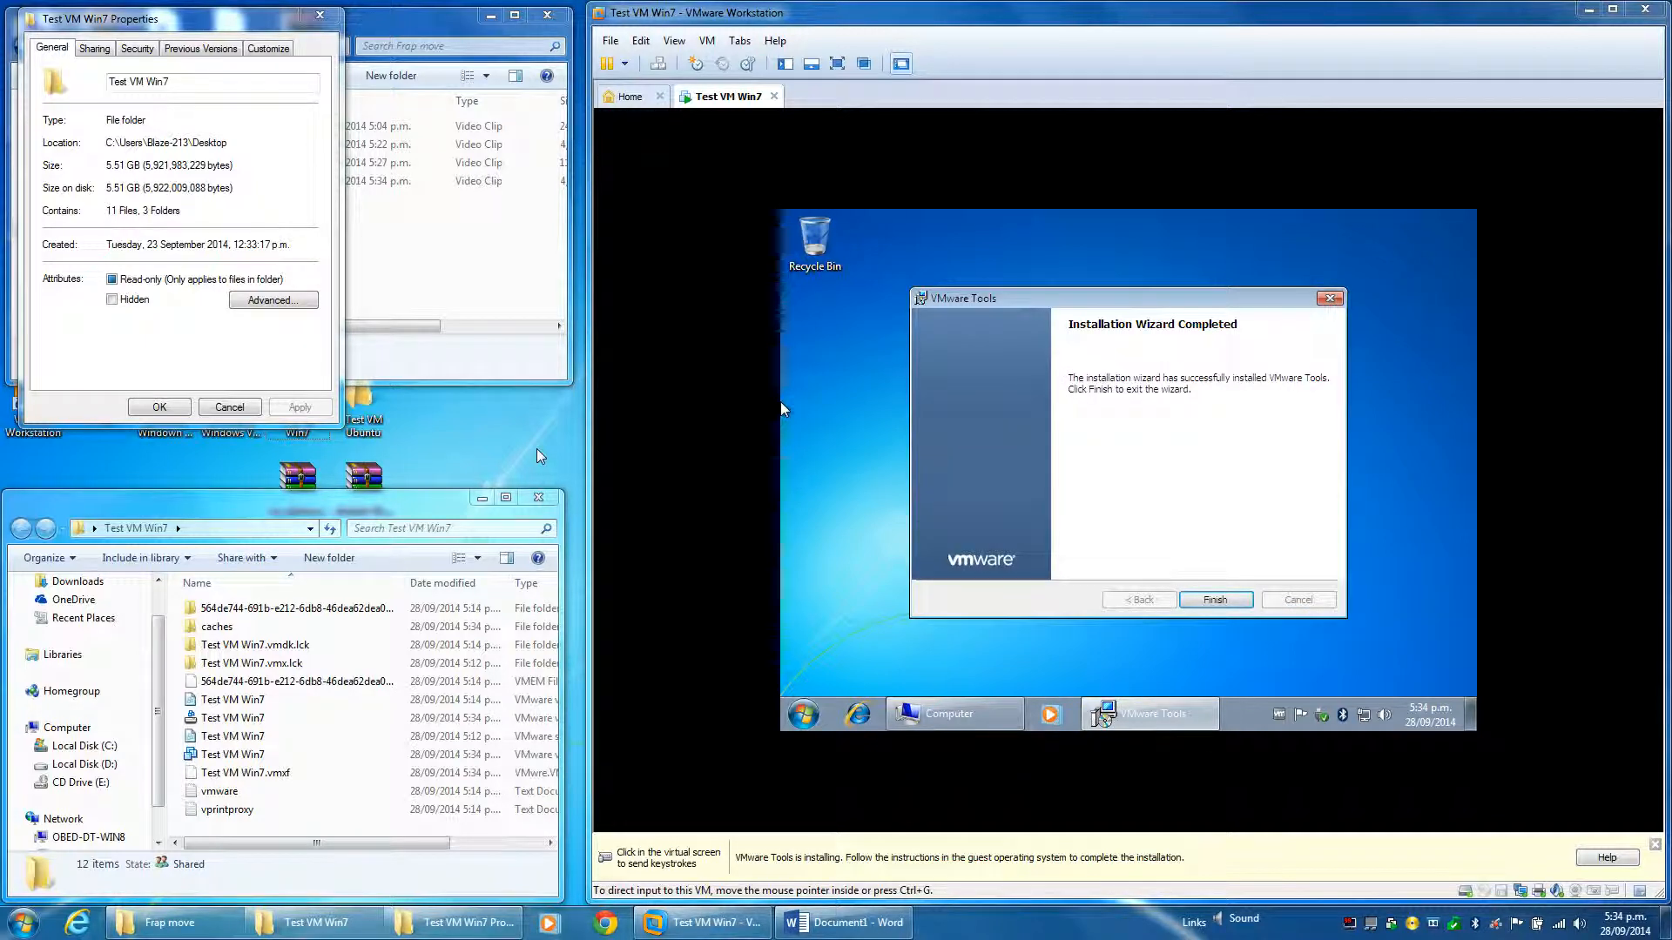
click(1211, 616)
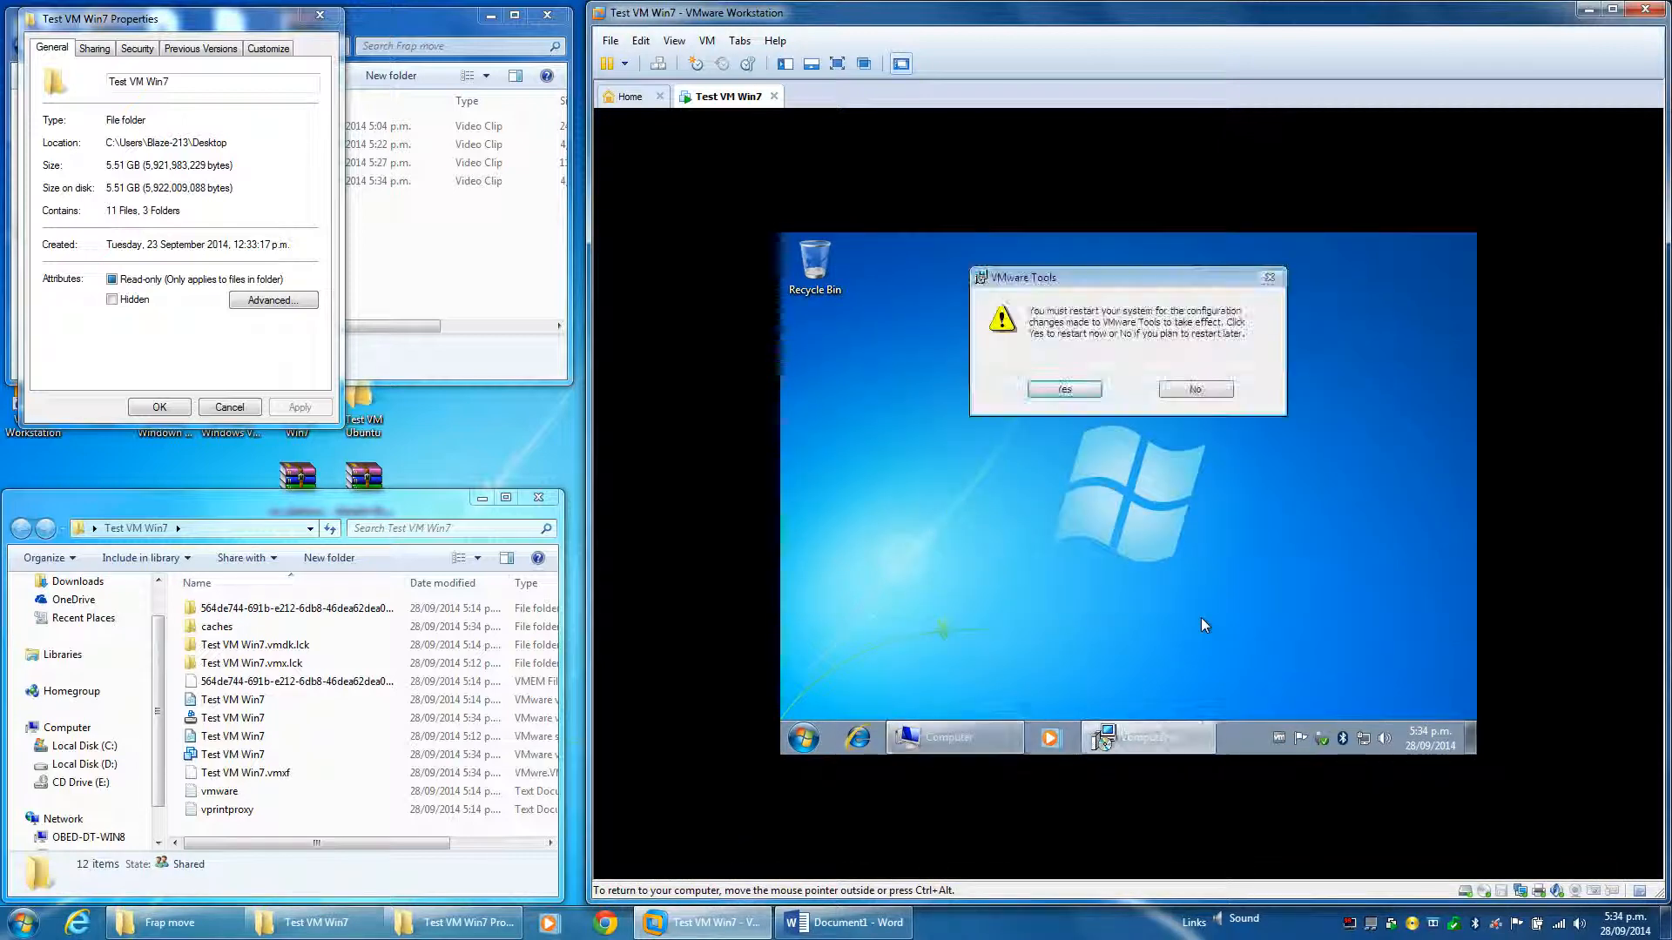
click(1066, 390)
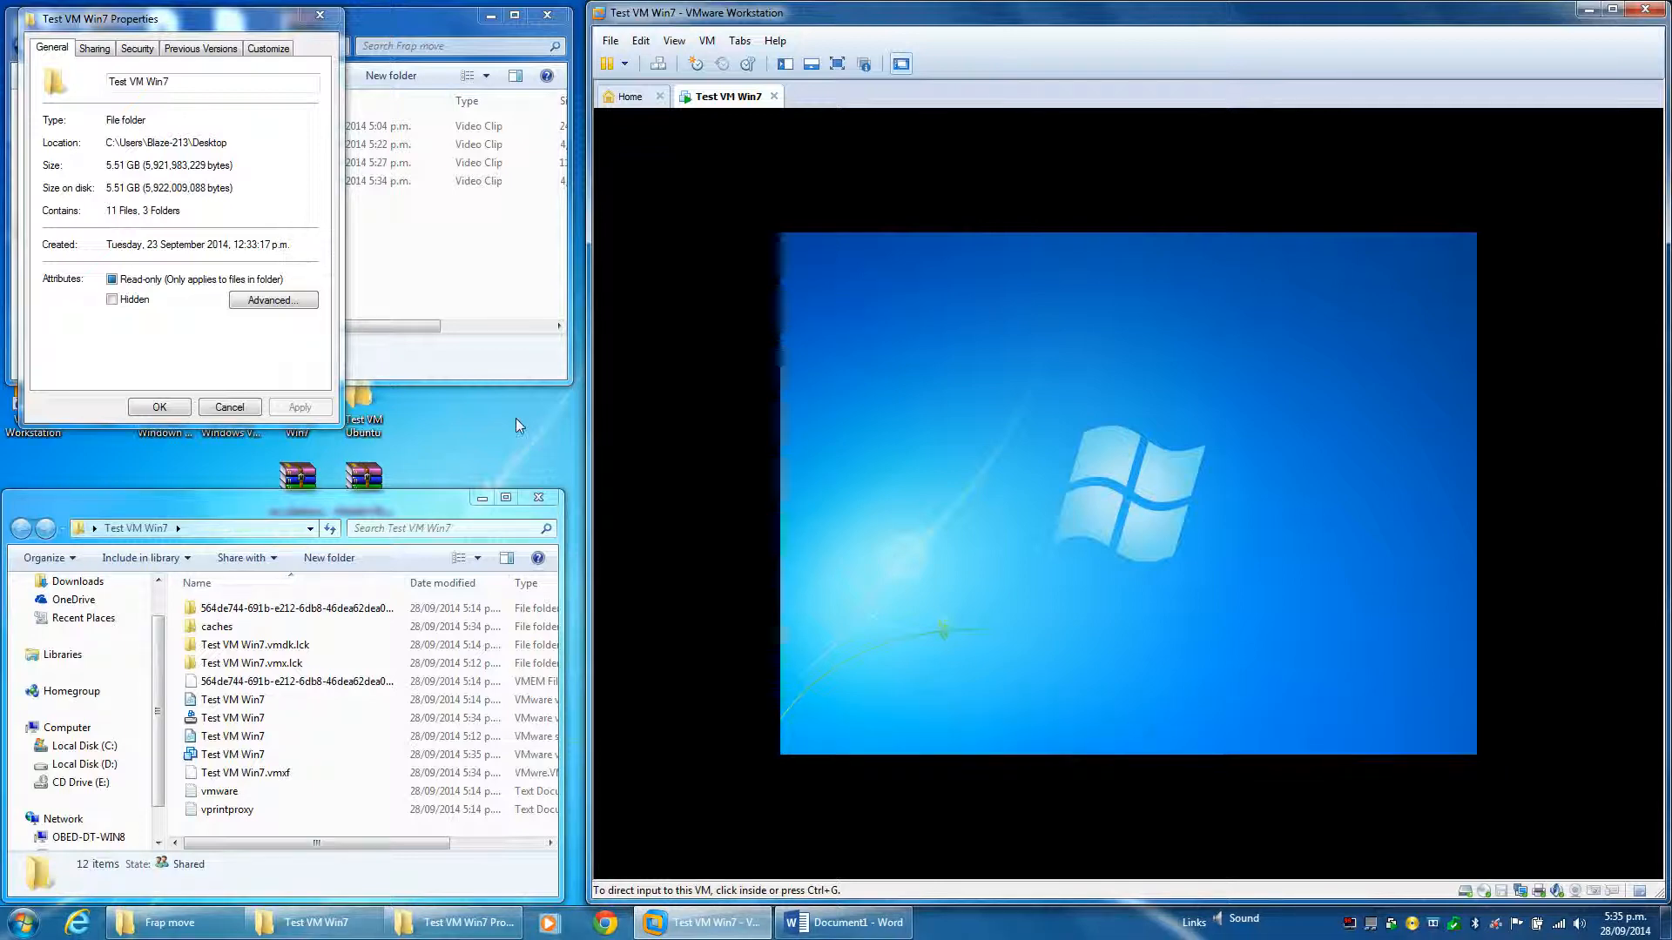
Step: Reopen the host's Test VM Win7 folder properties to check its size, and place the dialog above the Frap move folder window
click(230, 406)
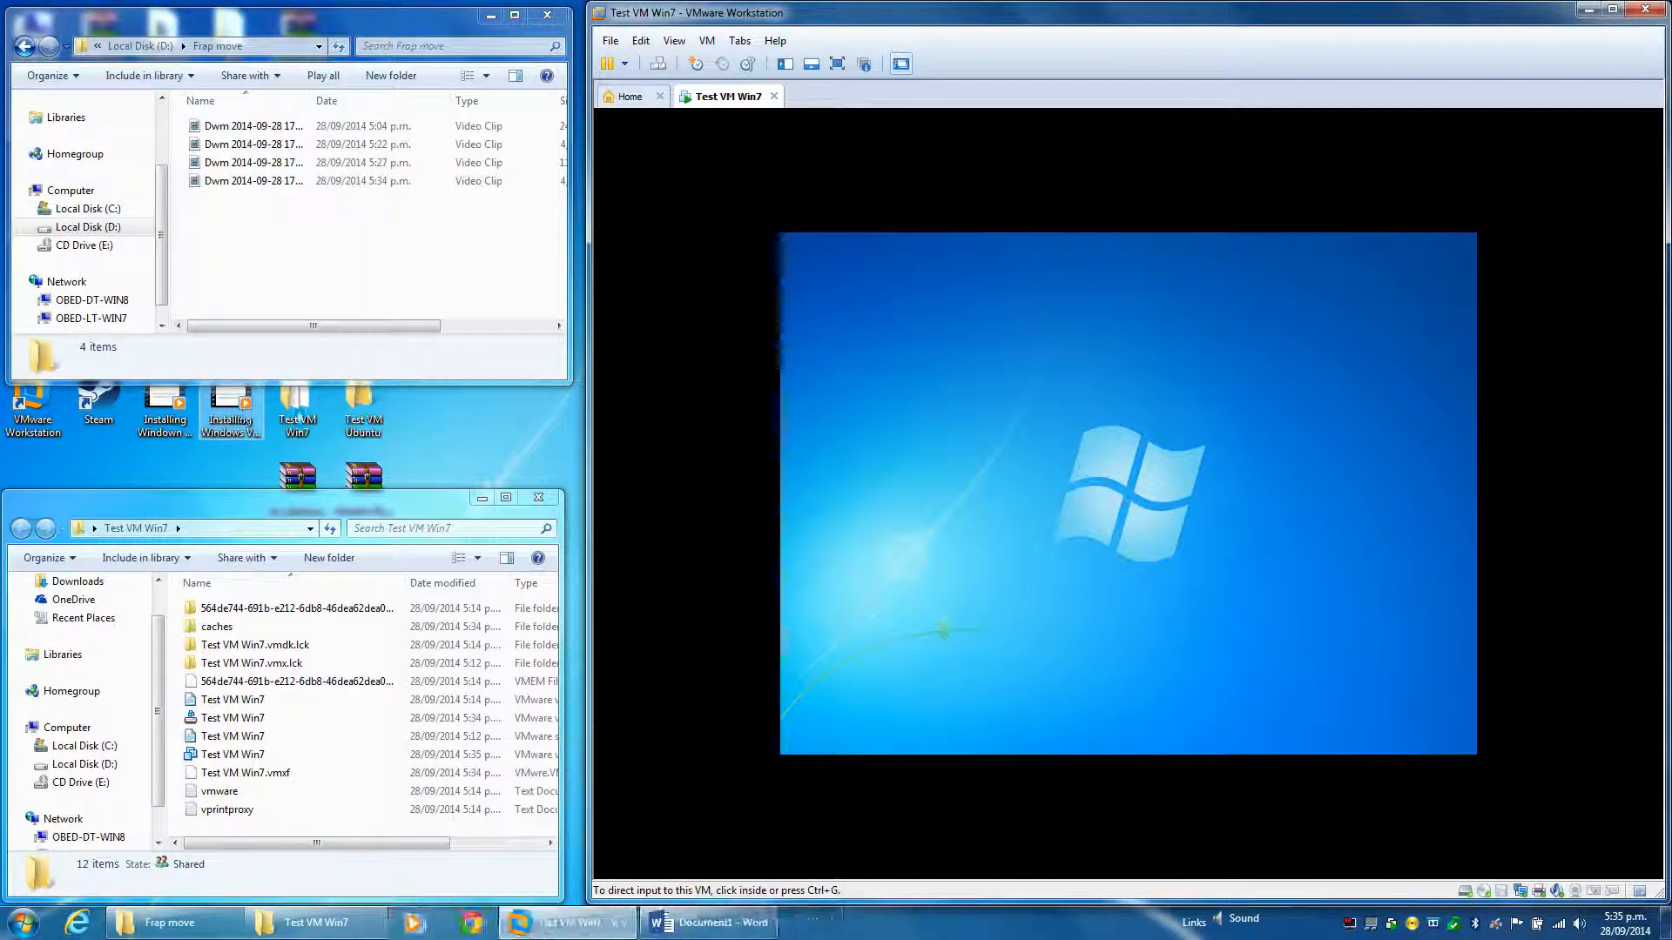
right_click(315, 405)
click(369, 805)
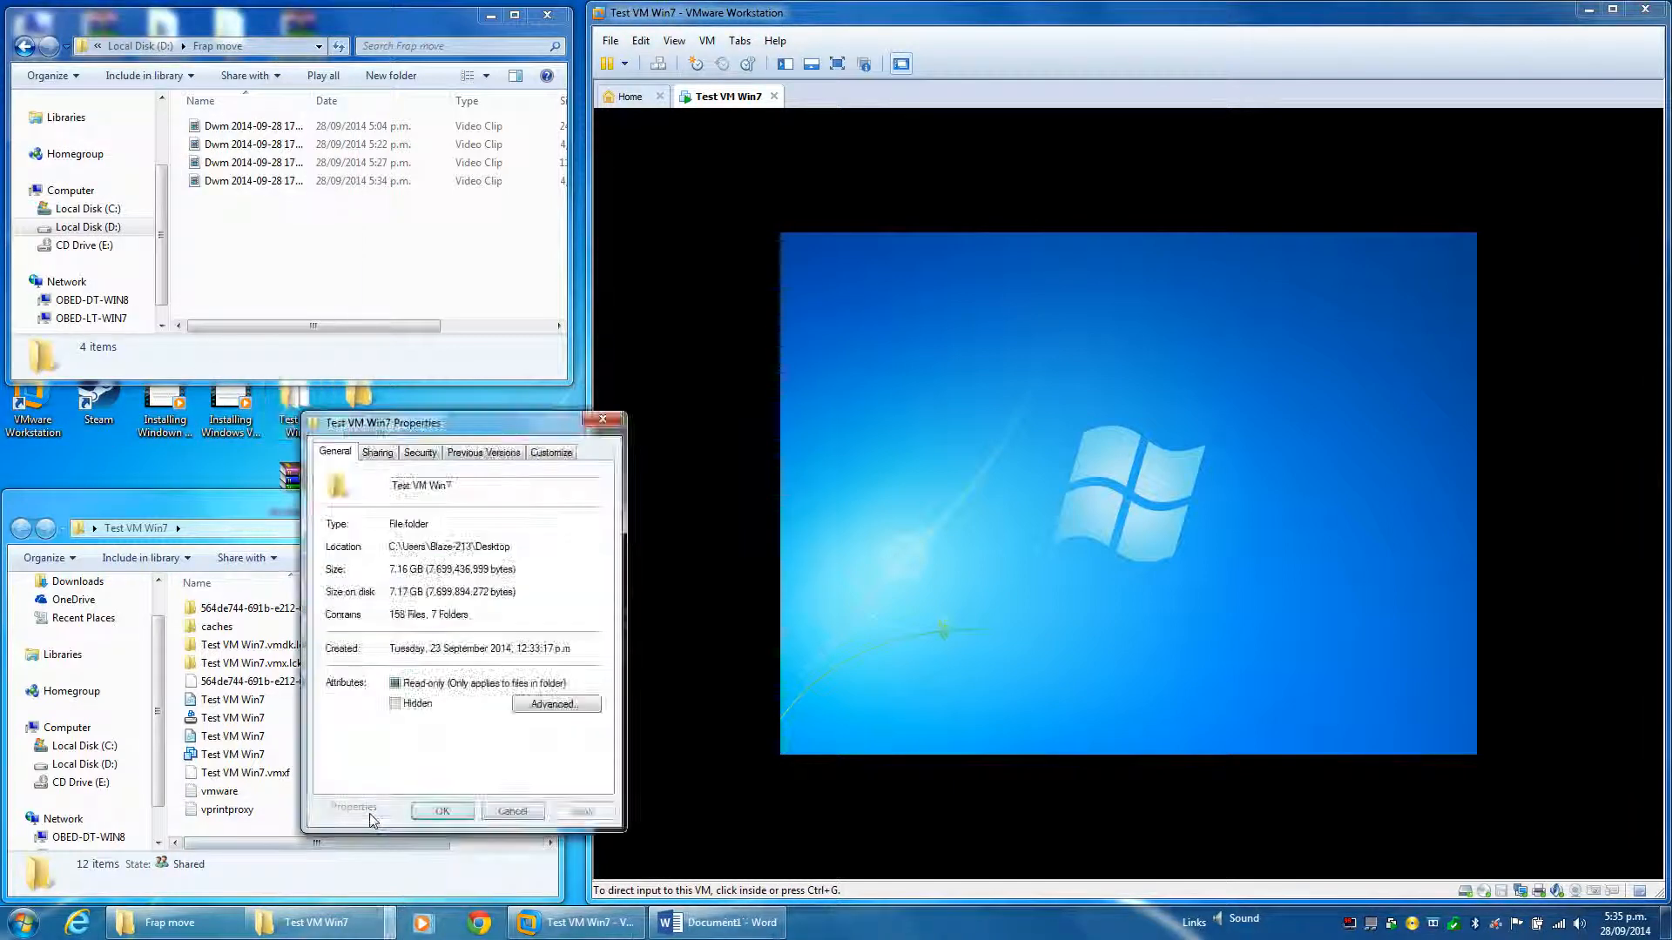
drag(457, 428, 167, 25)
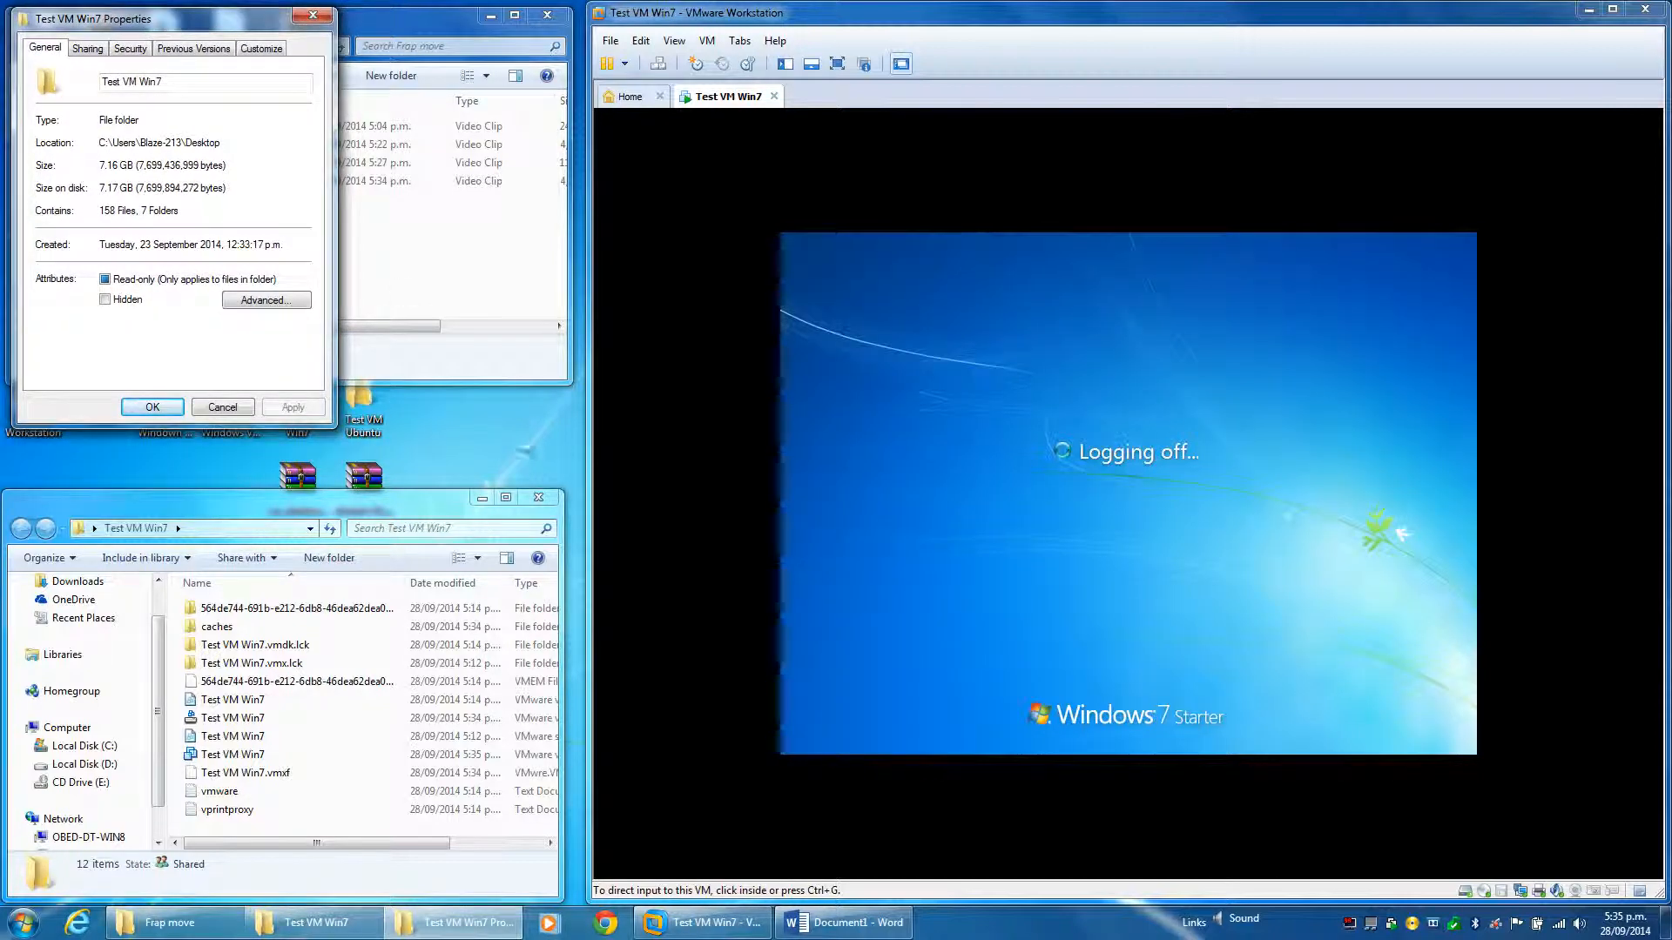
click(525, 446)
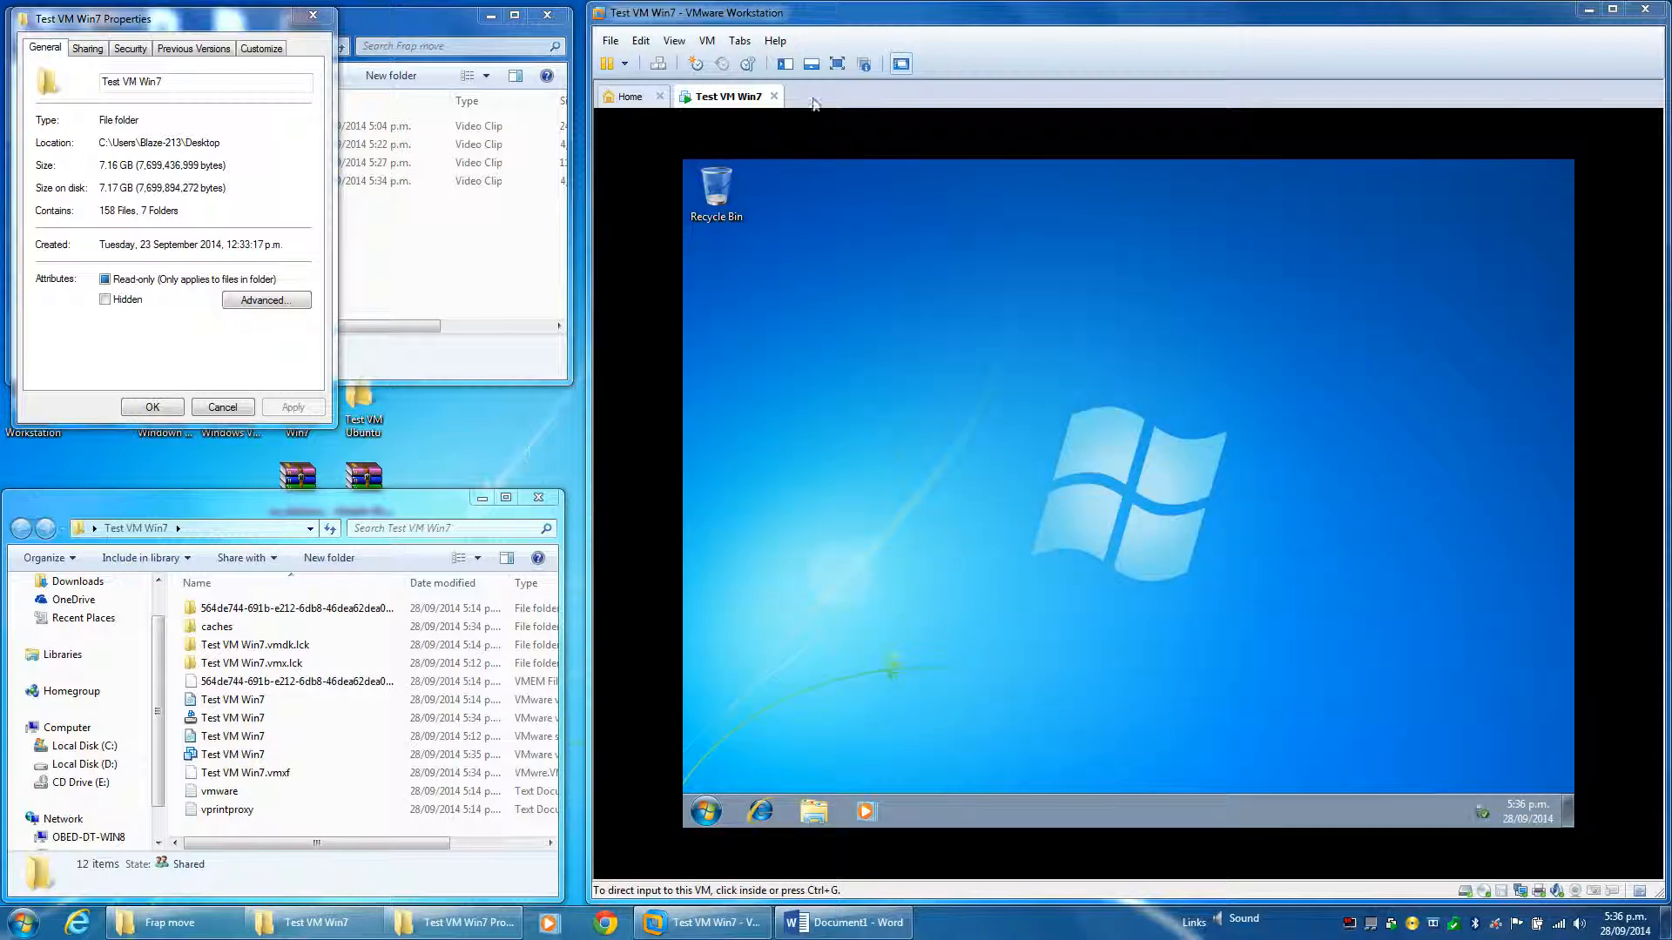
Step: Refresh the Test VM Win7 folder's size details after the guest restart by reopening its properties, and move the dialog clear of the desktop icons
click(230, 409)
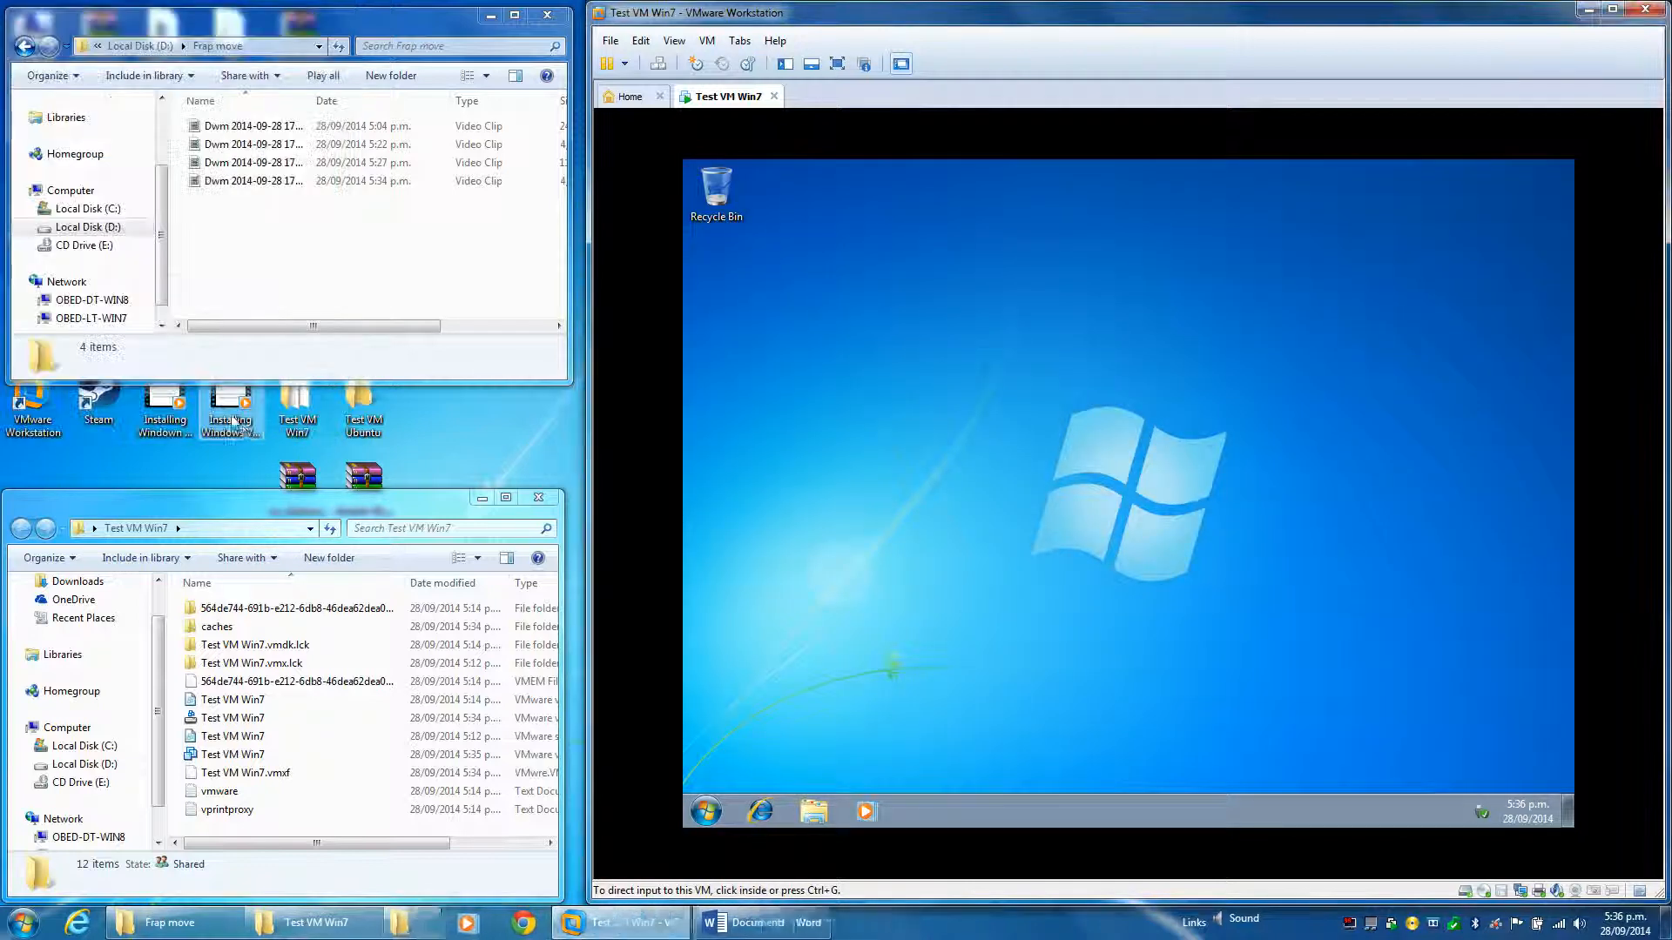
right_click(294, 410)
click(347, 806)
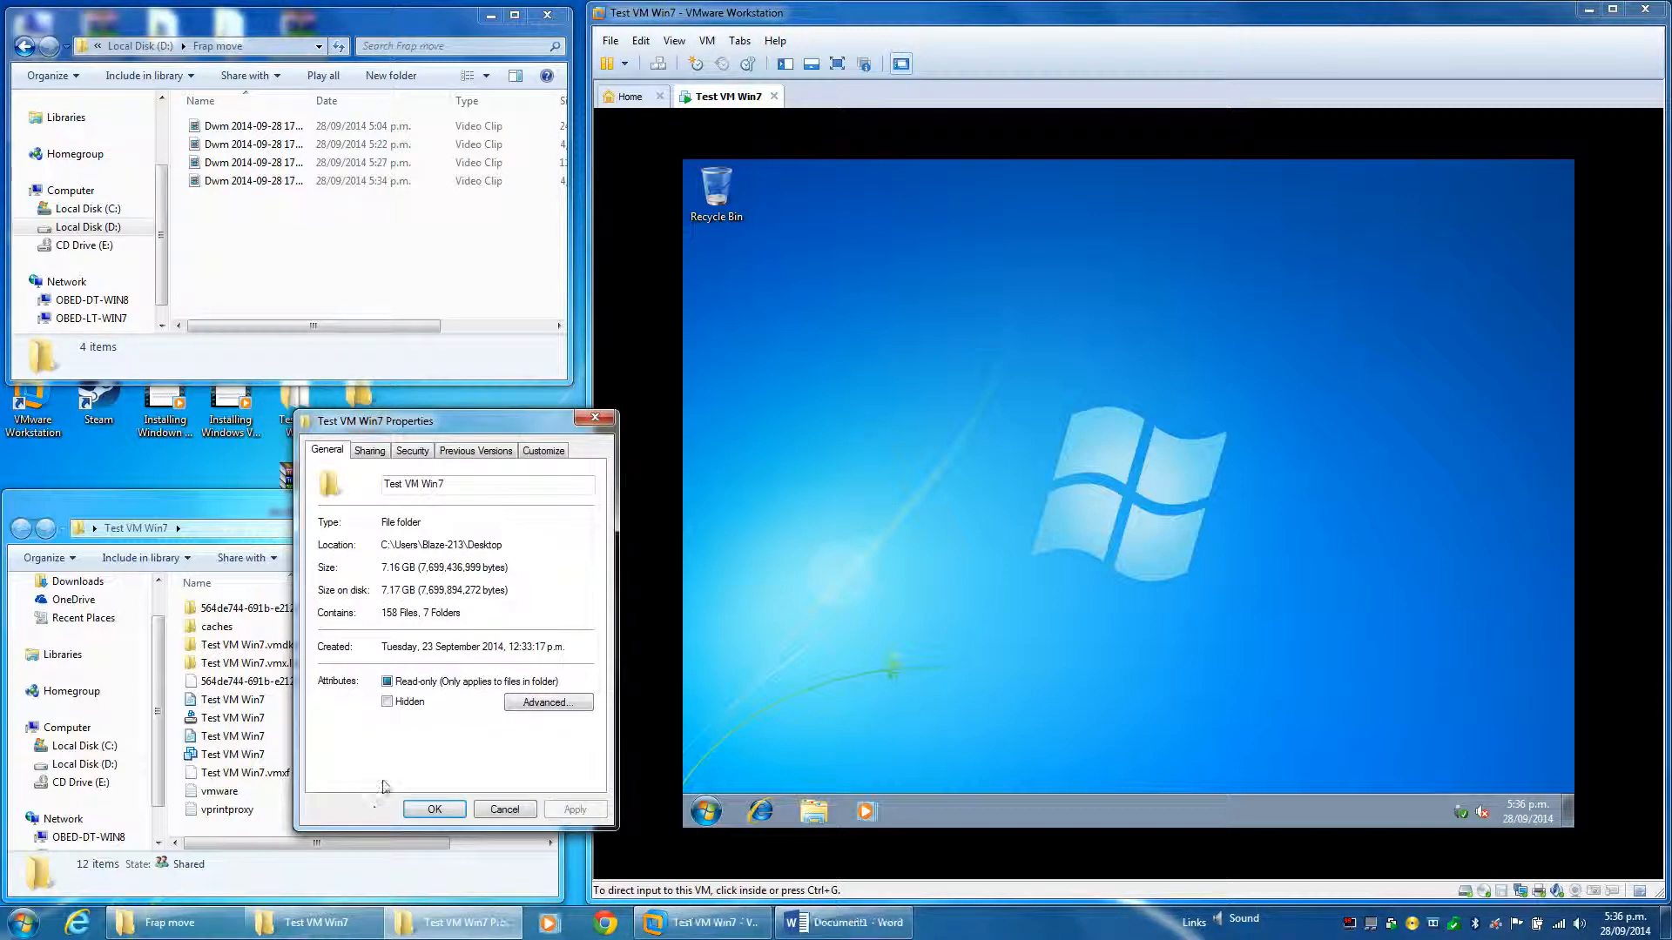
drag(436, 426, 152, 21)
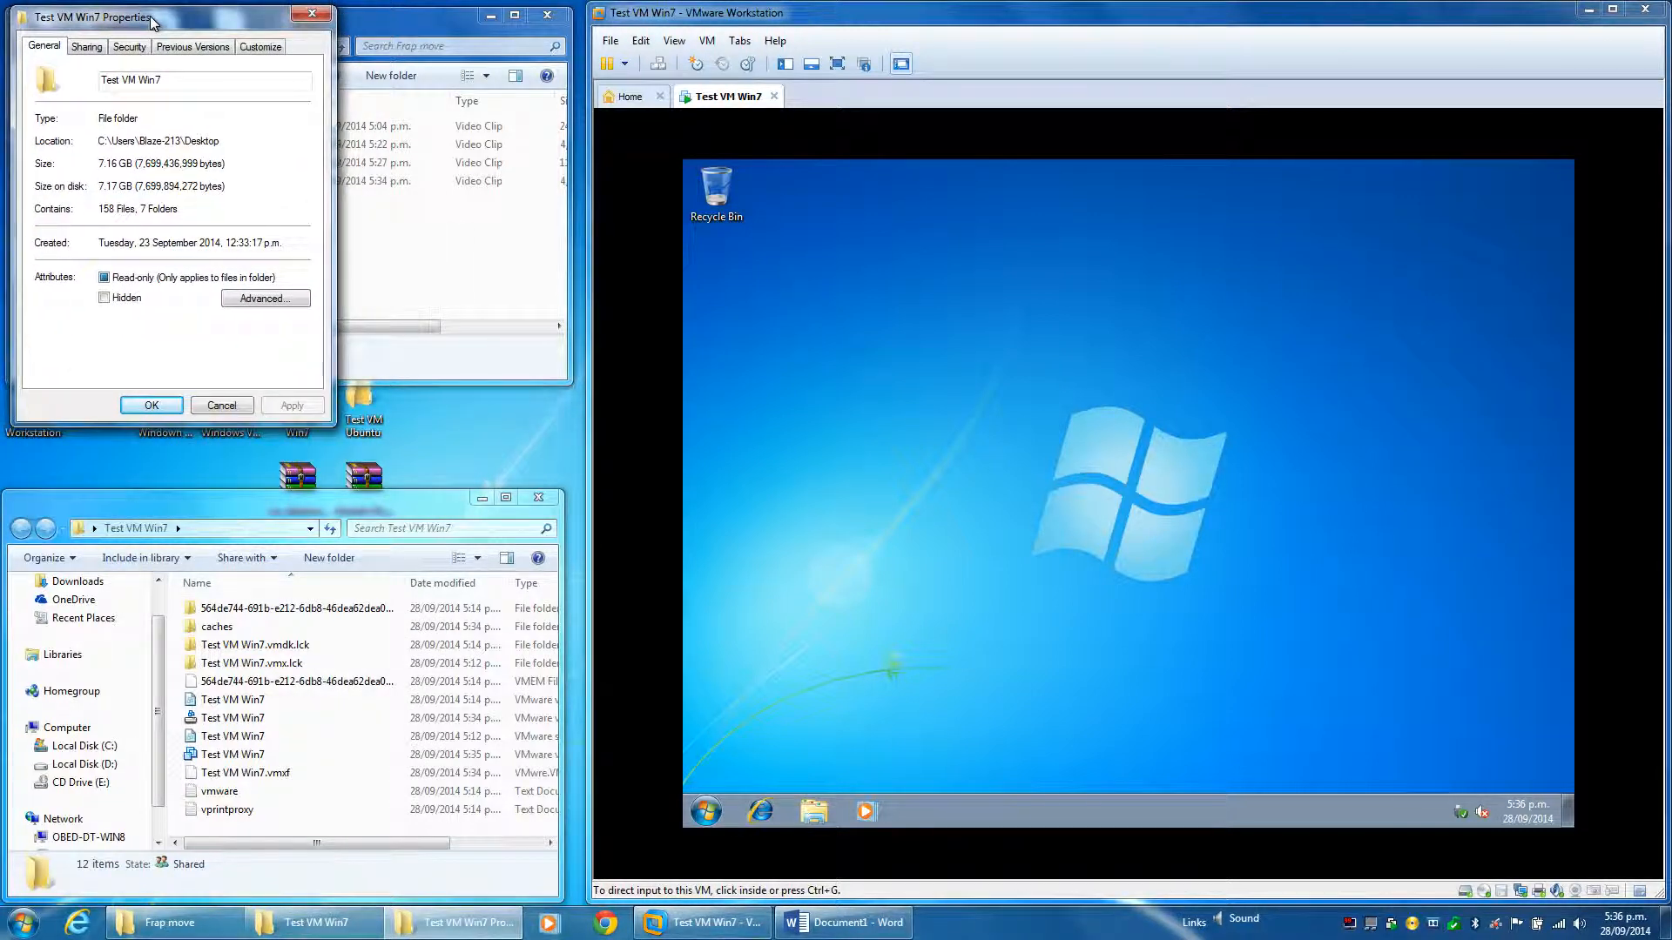
Step: Fit the Windows 7 guest display to the current VMware Workstation window size
click(734, 409)
click(701, 43)
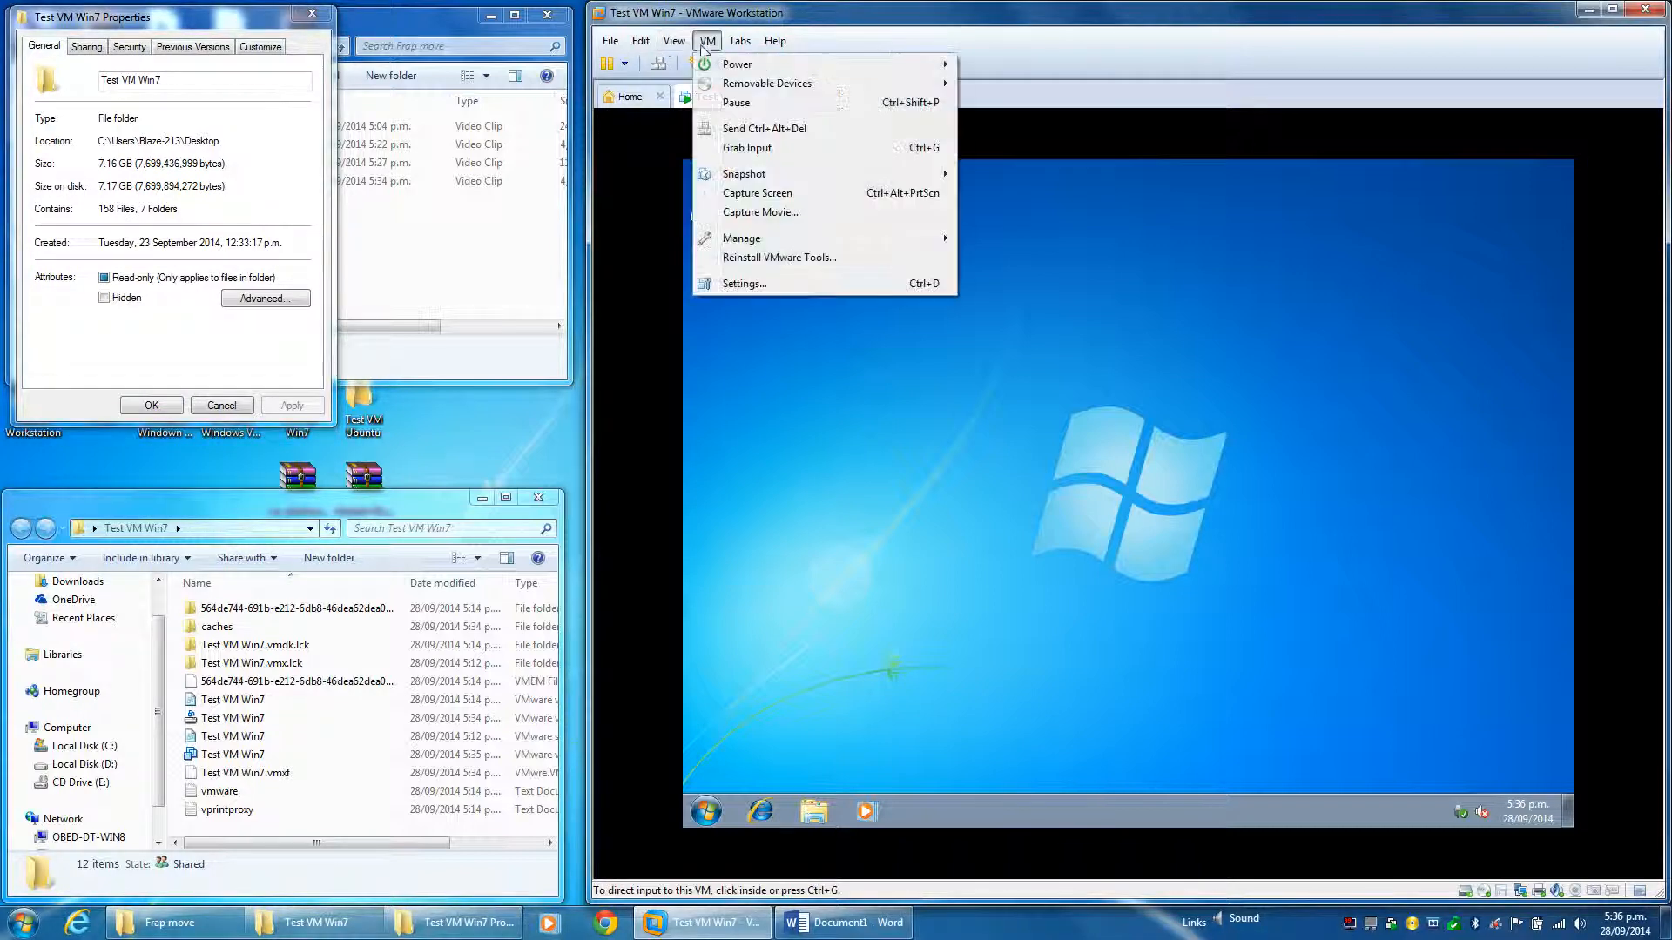
click(647, 40)
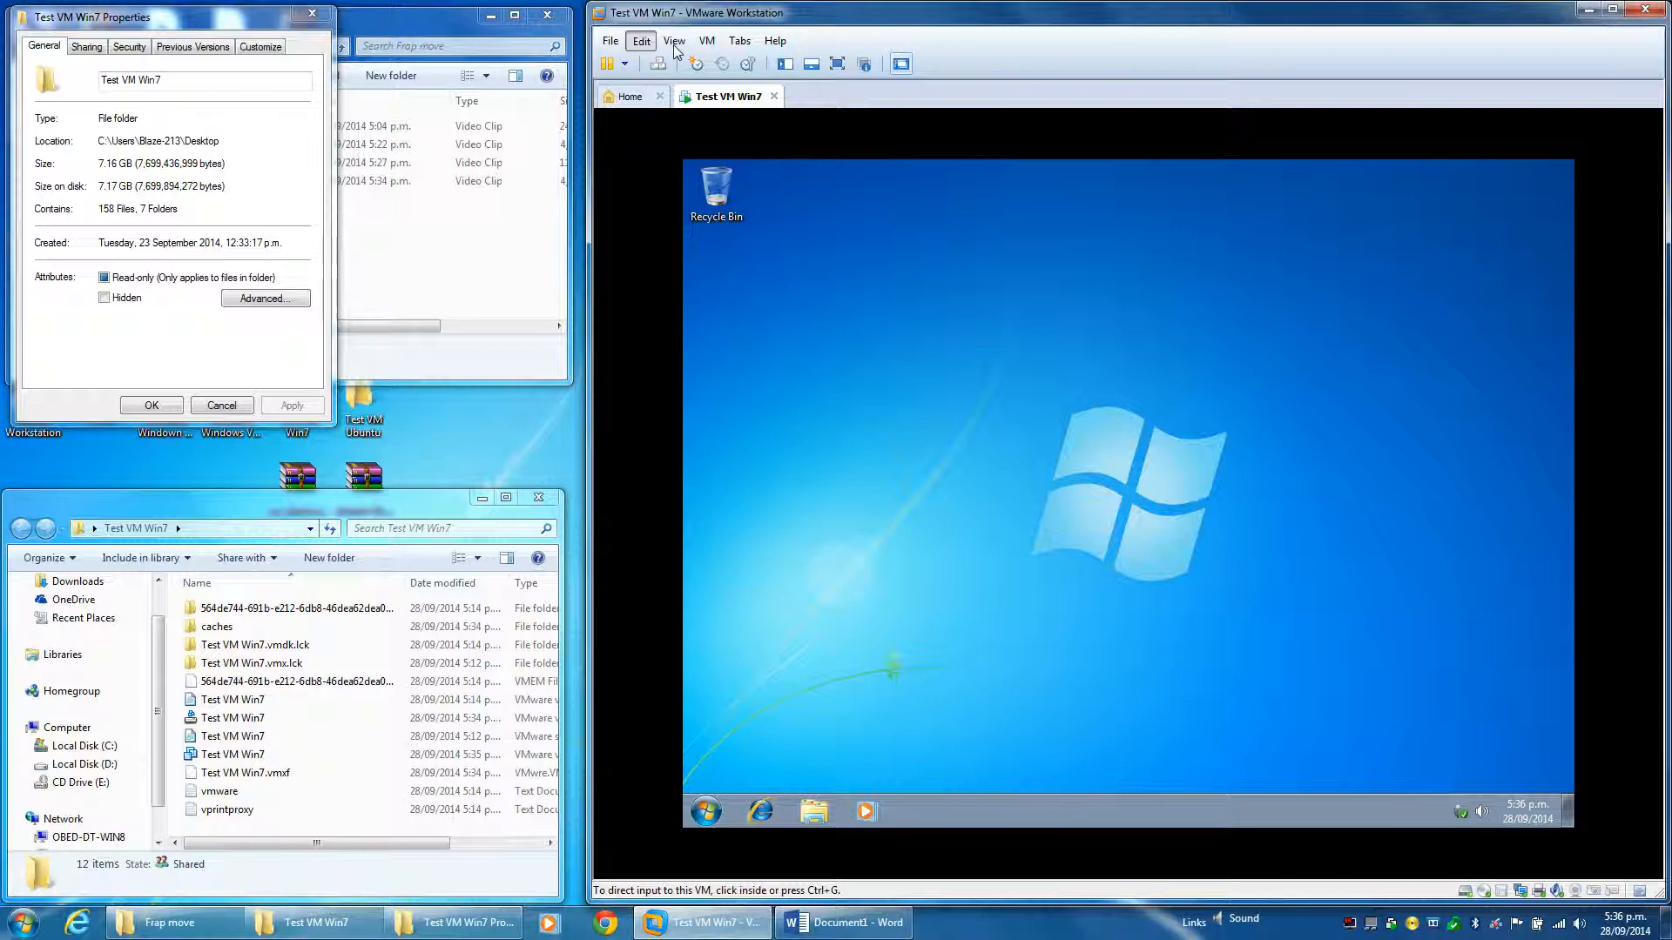
click(675, 44)
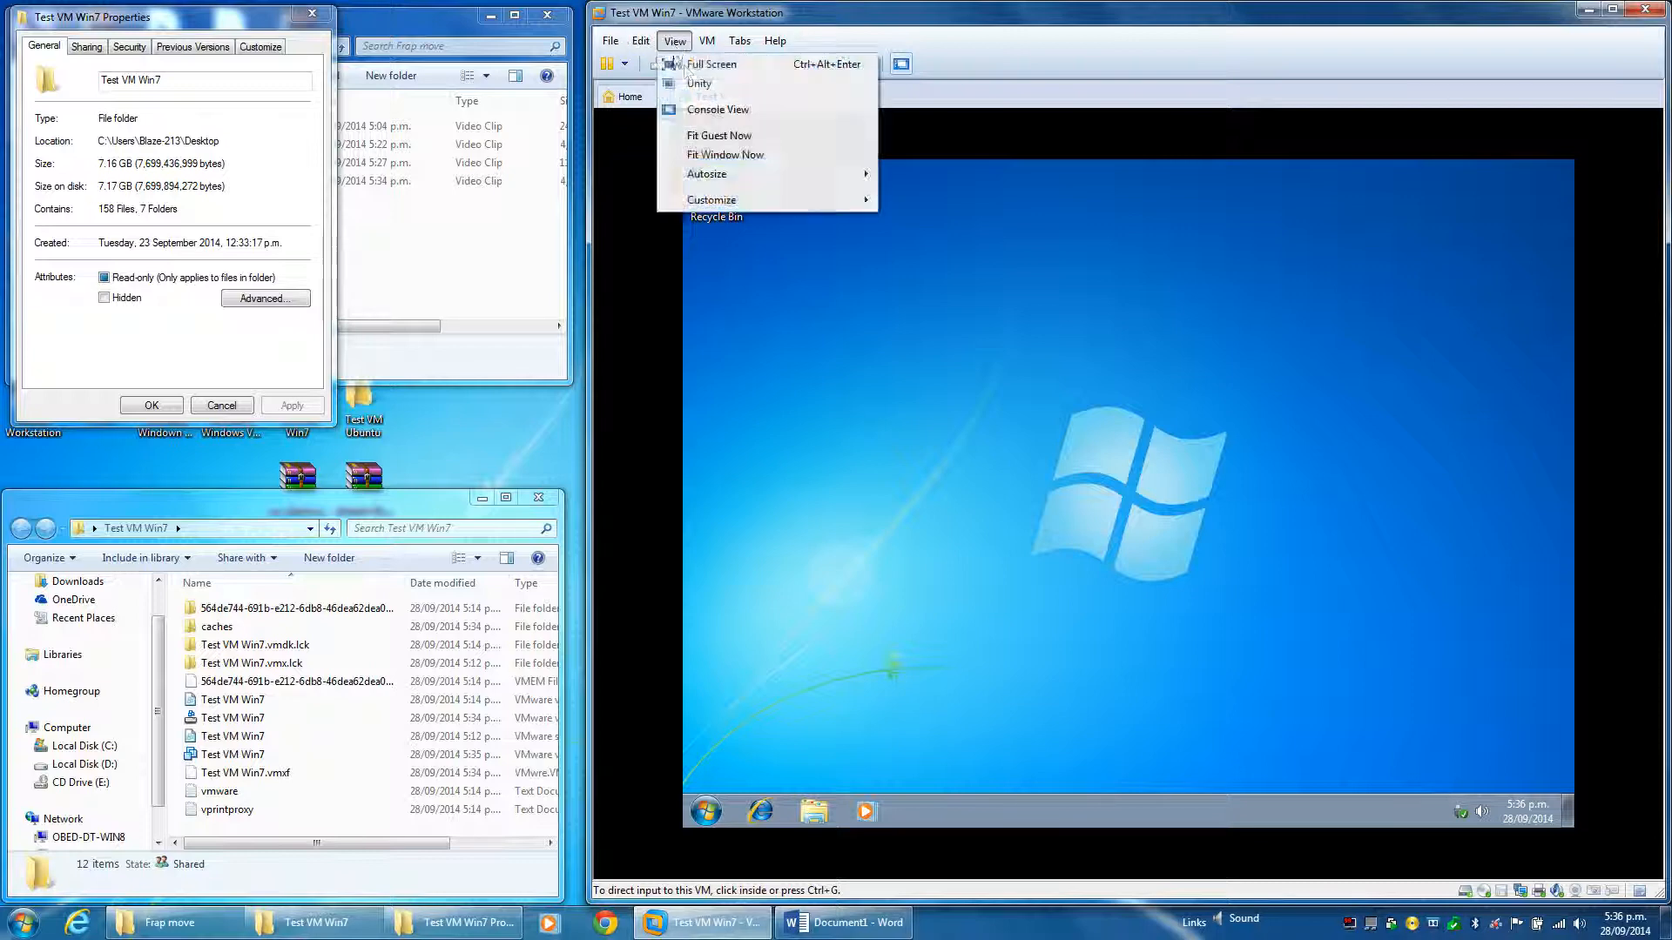
click(725, 138)
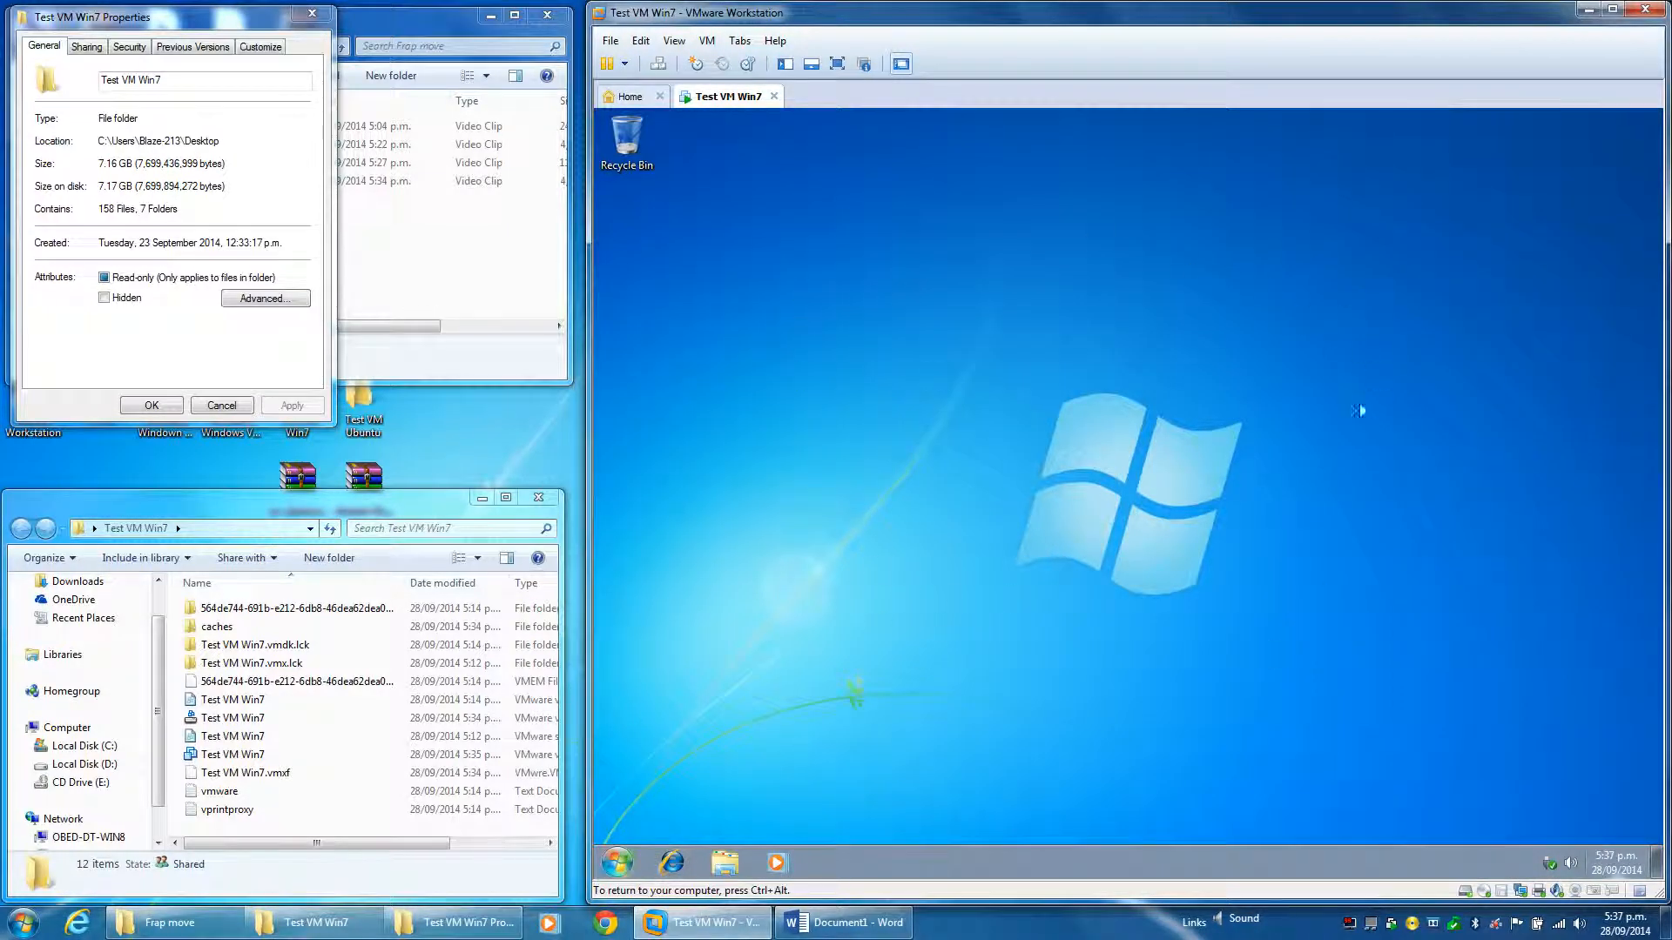
Step: Check the guest's drives and the folders on Local Disk (C:), and close the Explorer window
click(618, 864)
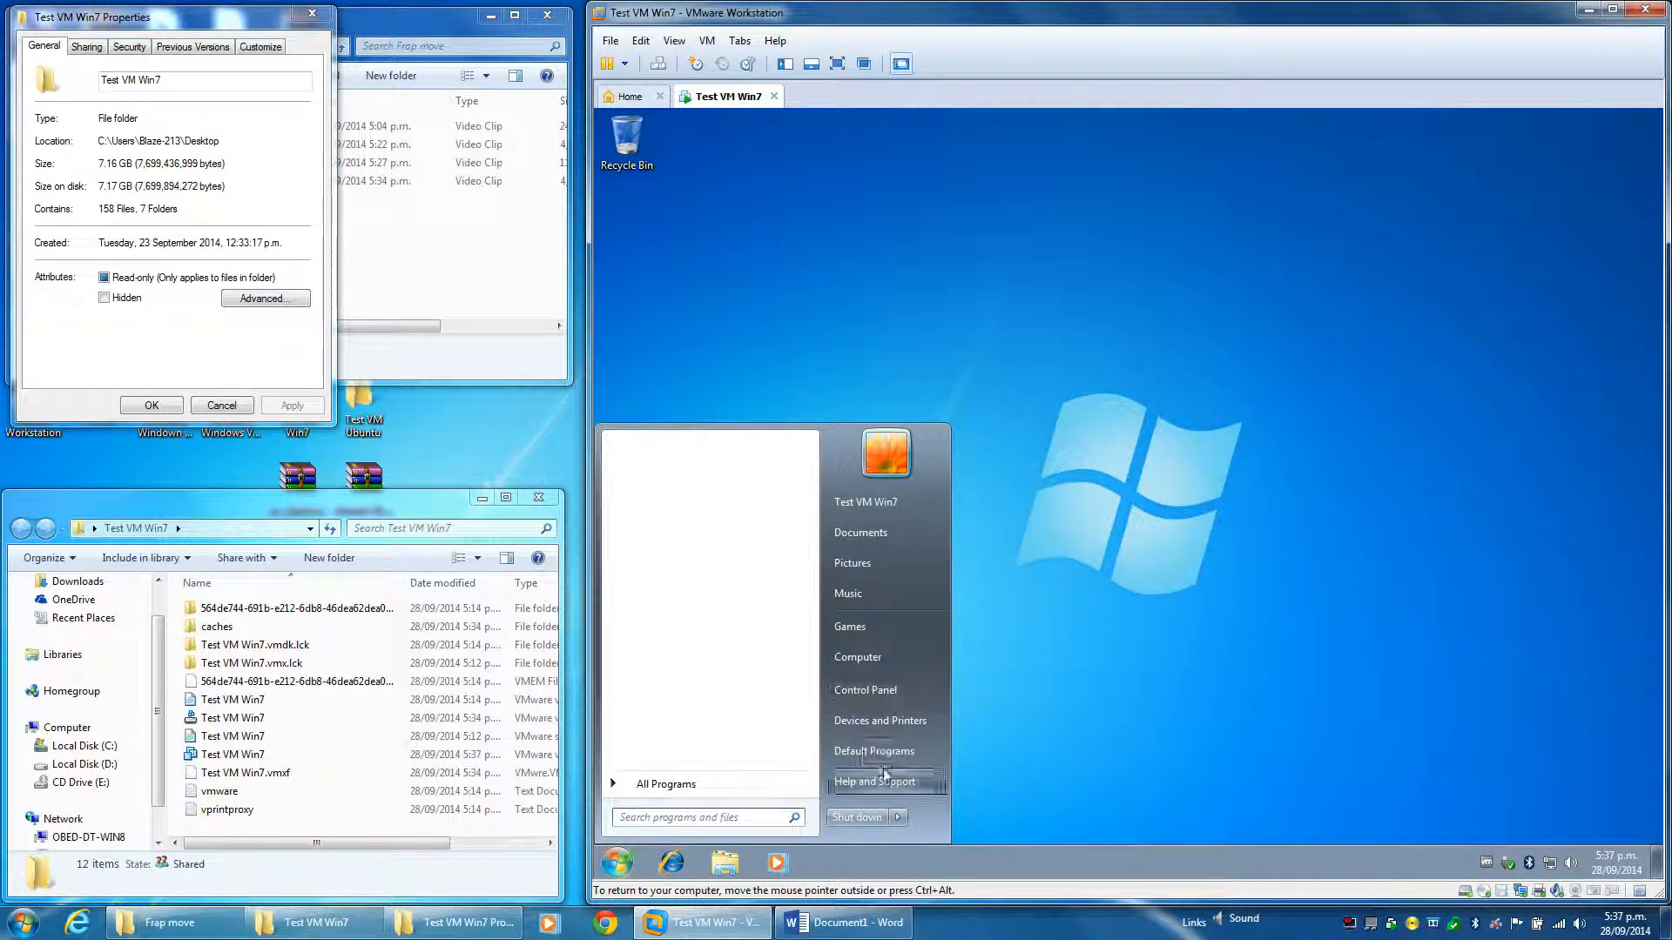
click(874, 650)
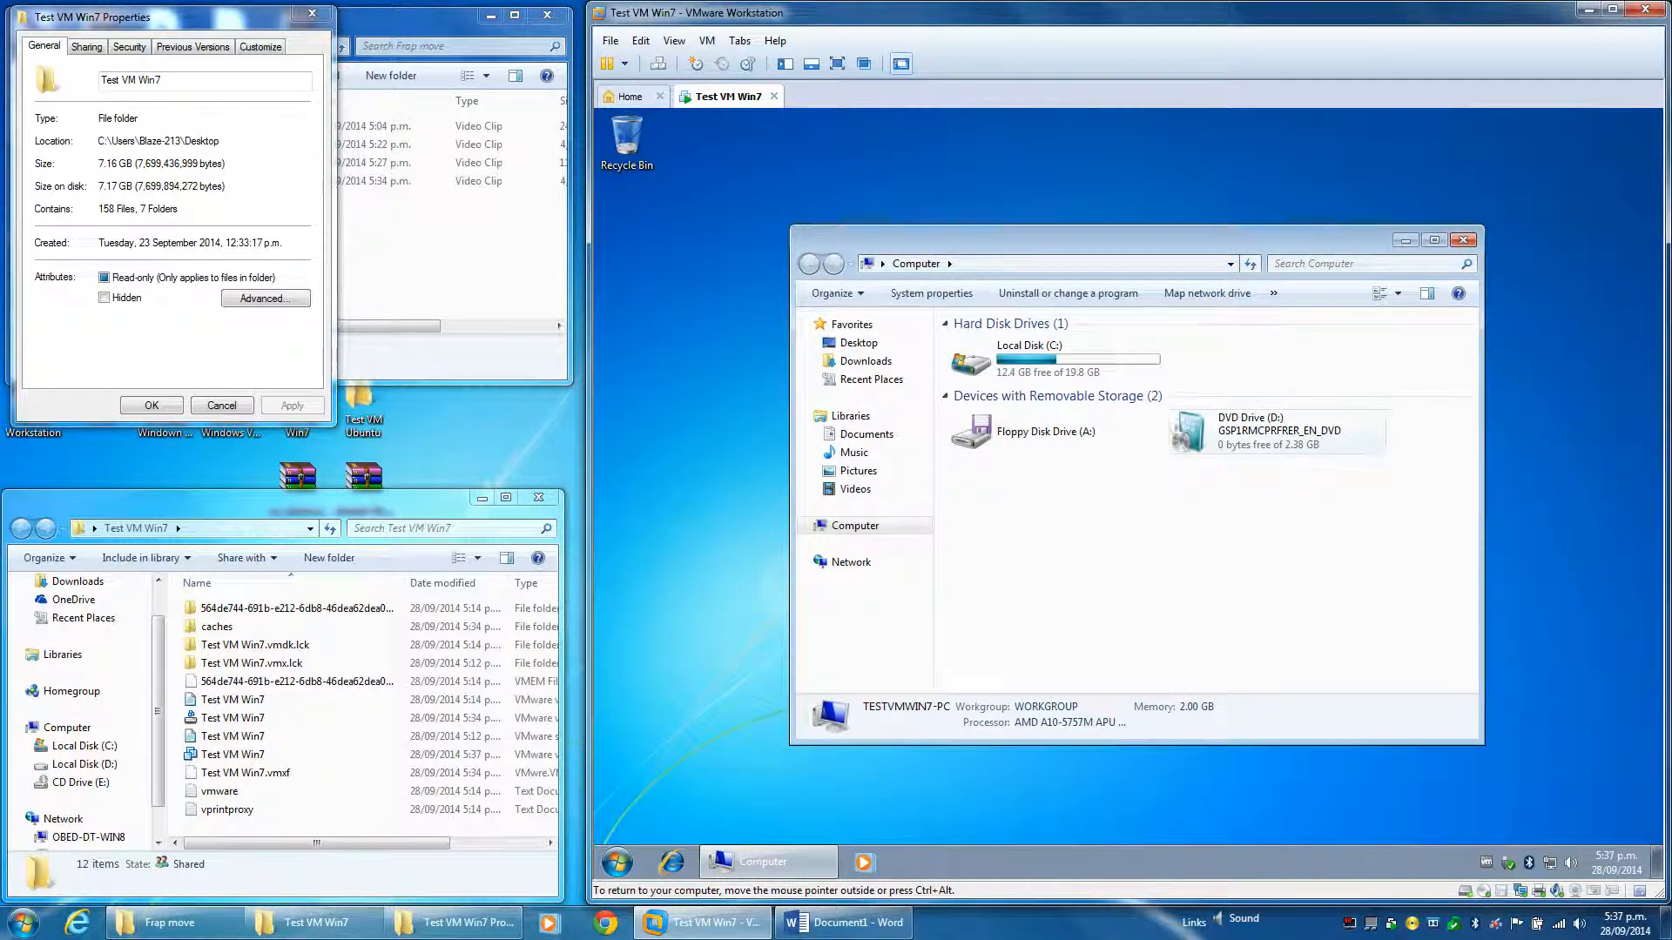
click(1054, 370)
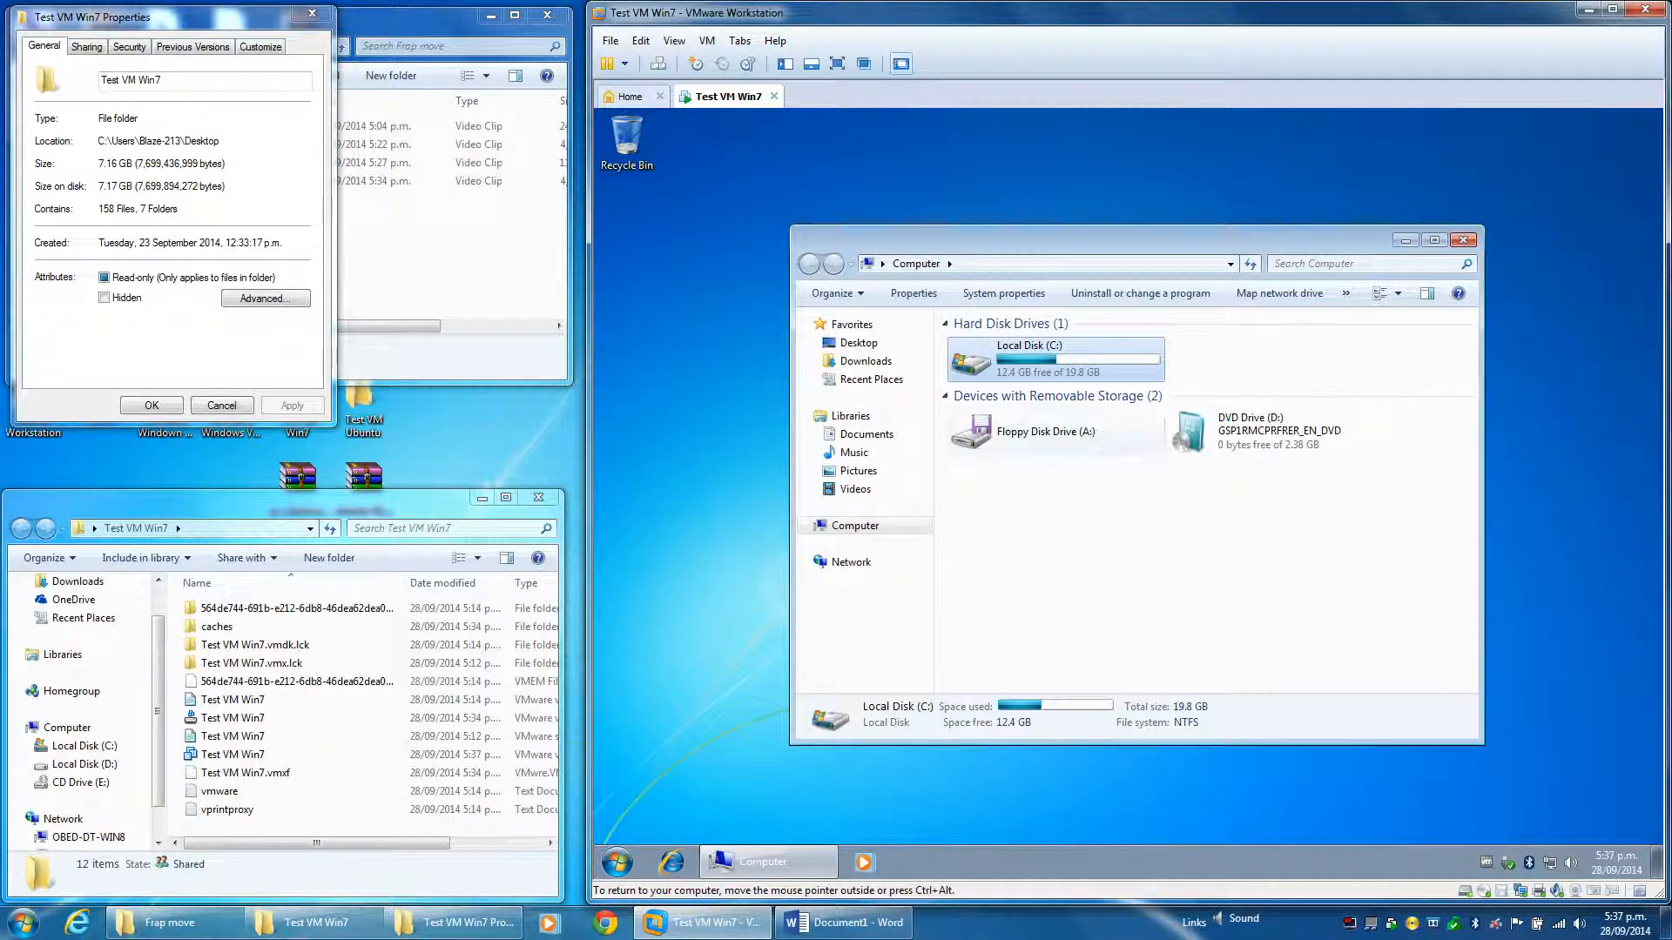
double_click(1055, 369)
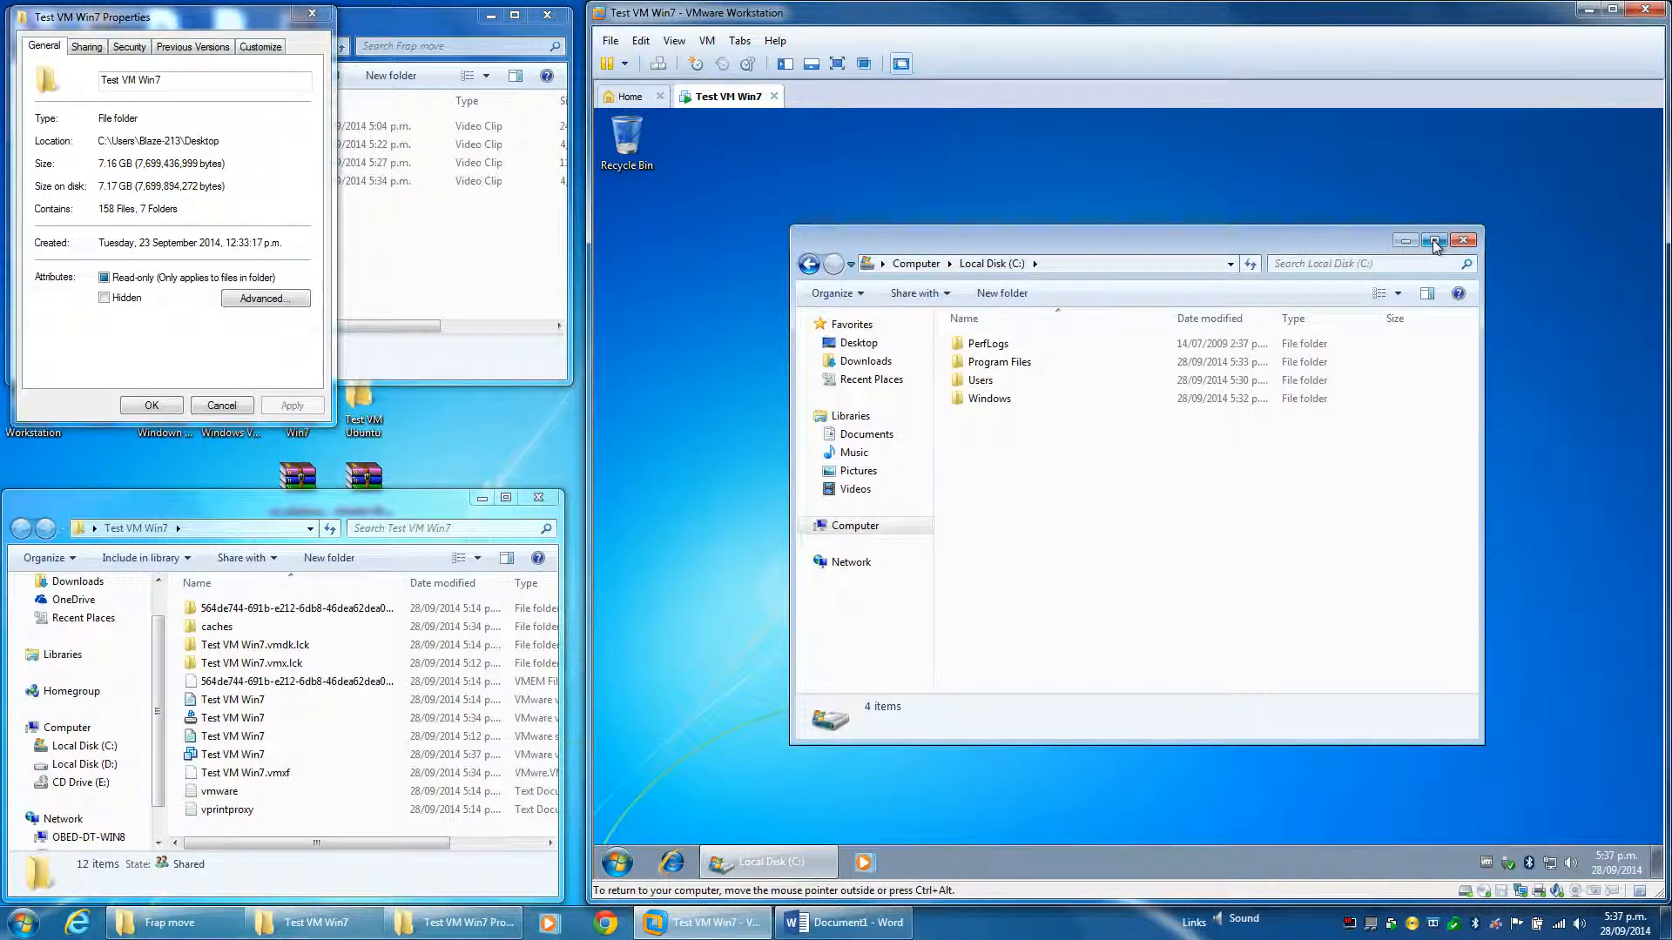
click(1435, 241)
click(1645, 118)
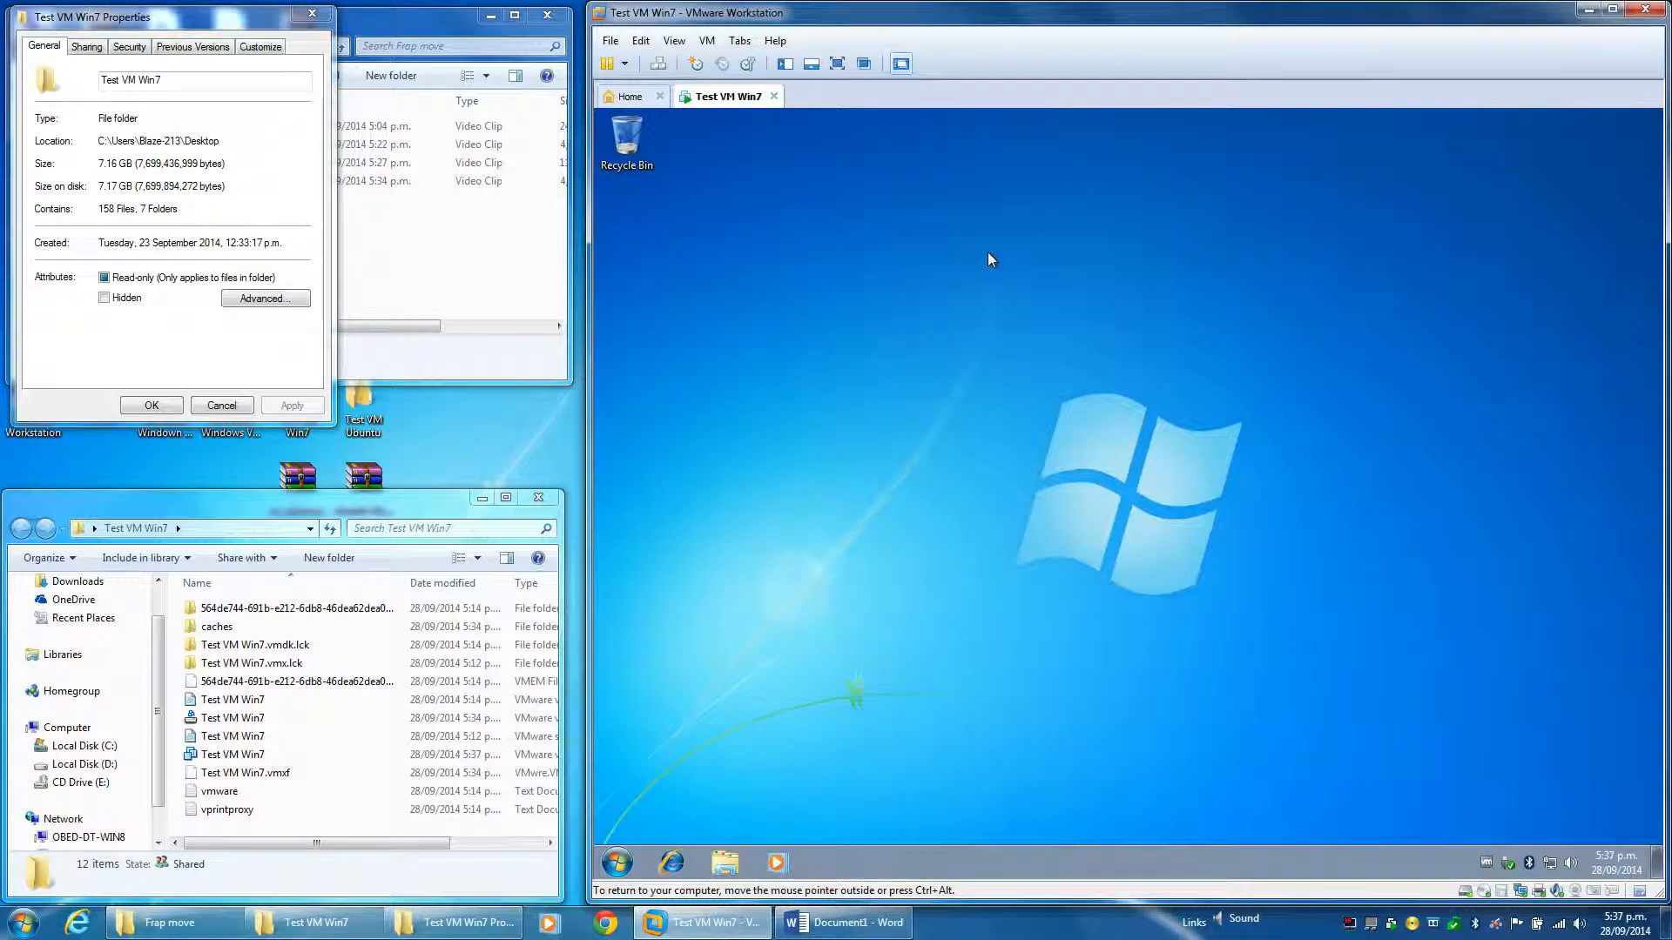
Step: Refresh the guest desktop and look over its Start menu and desktop context menu
right_click(988, 253)
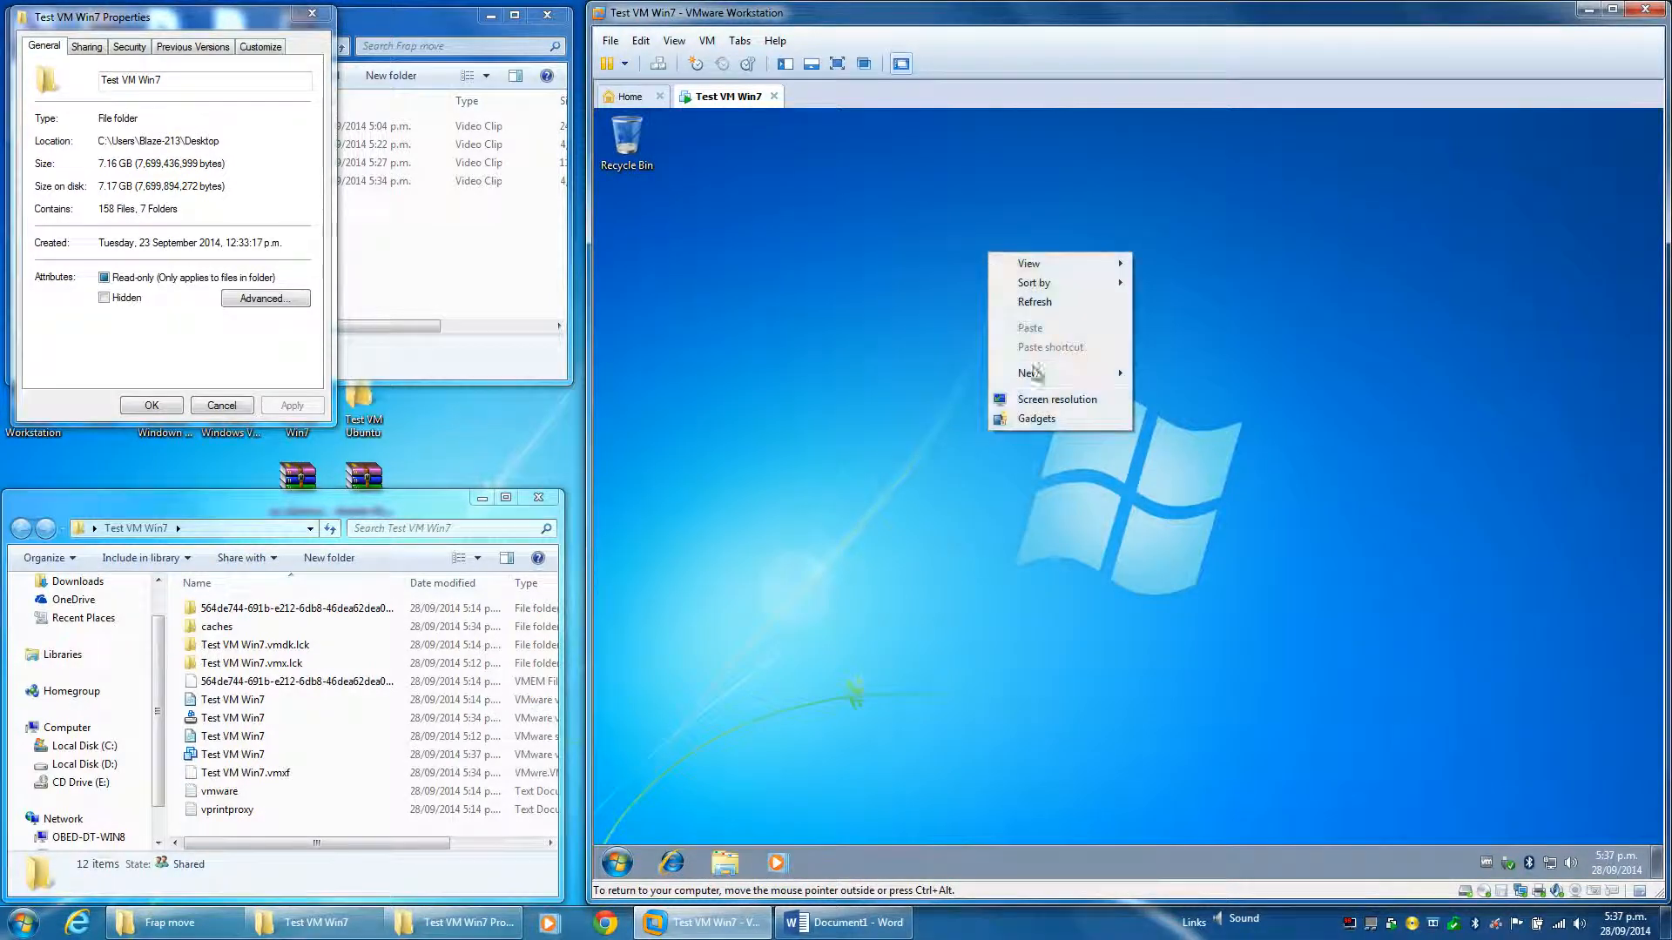
click(1030, 302)
click(617, 862)
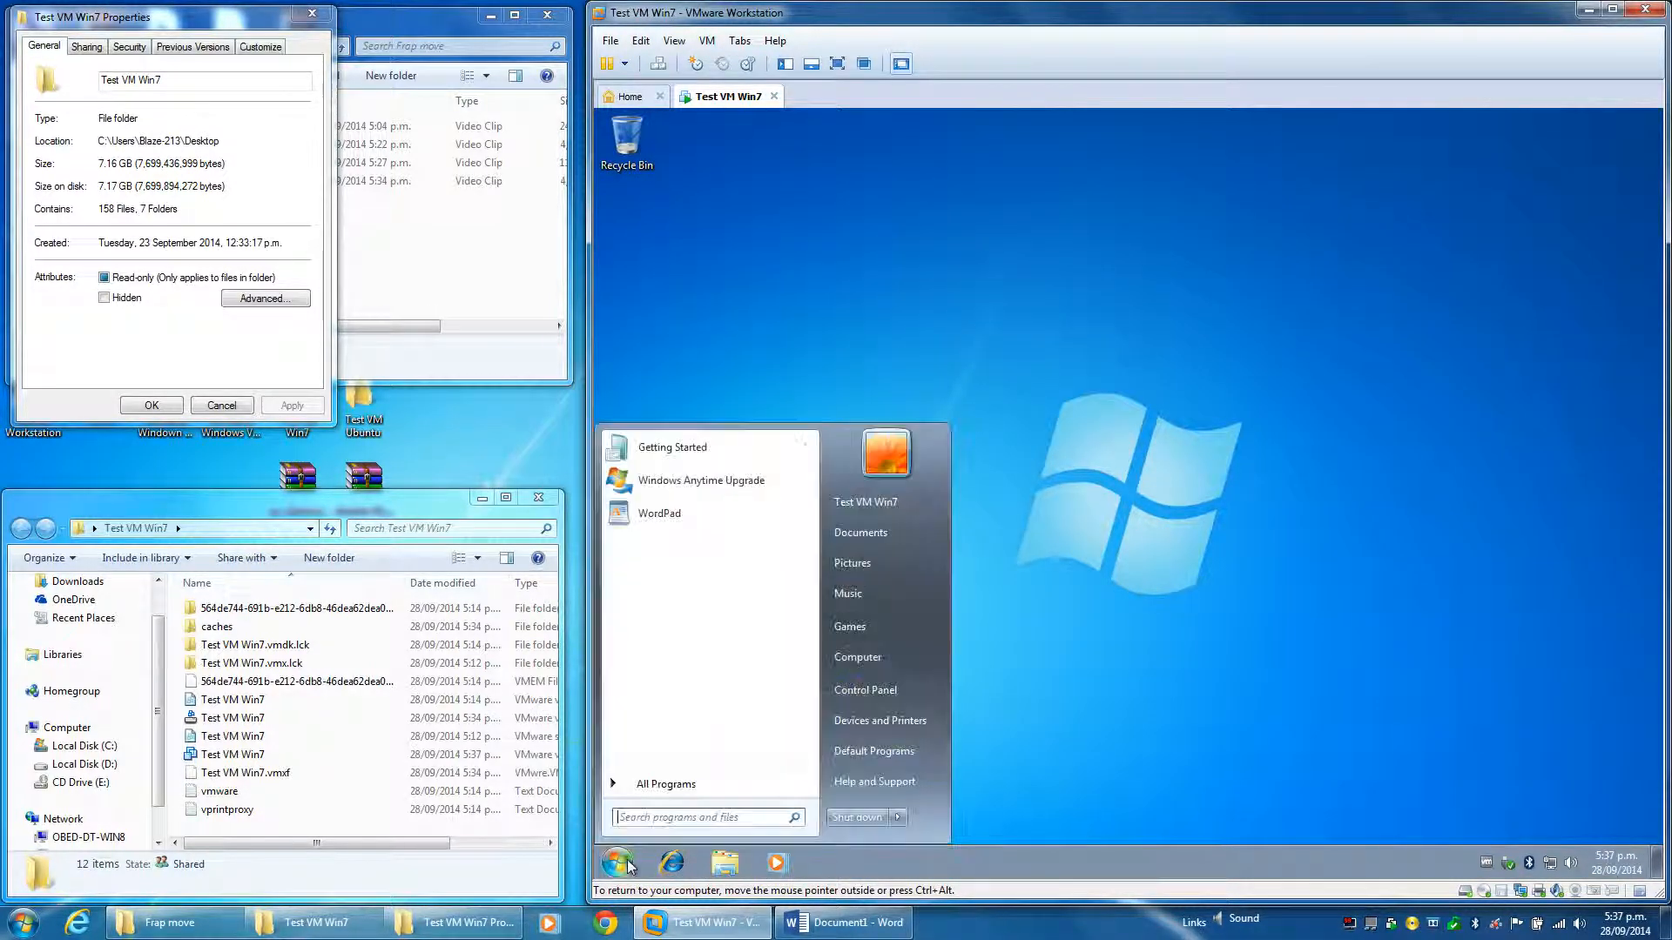
right_click(1096, 618)
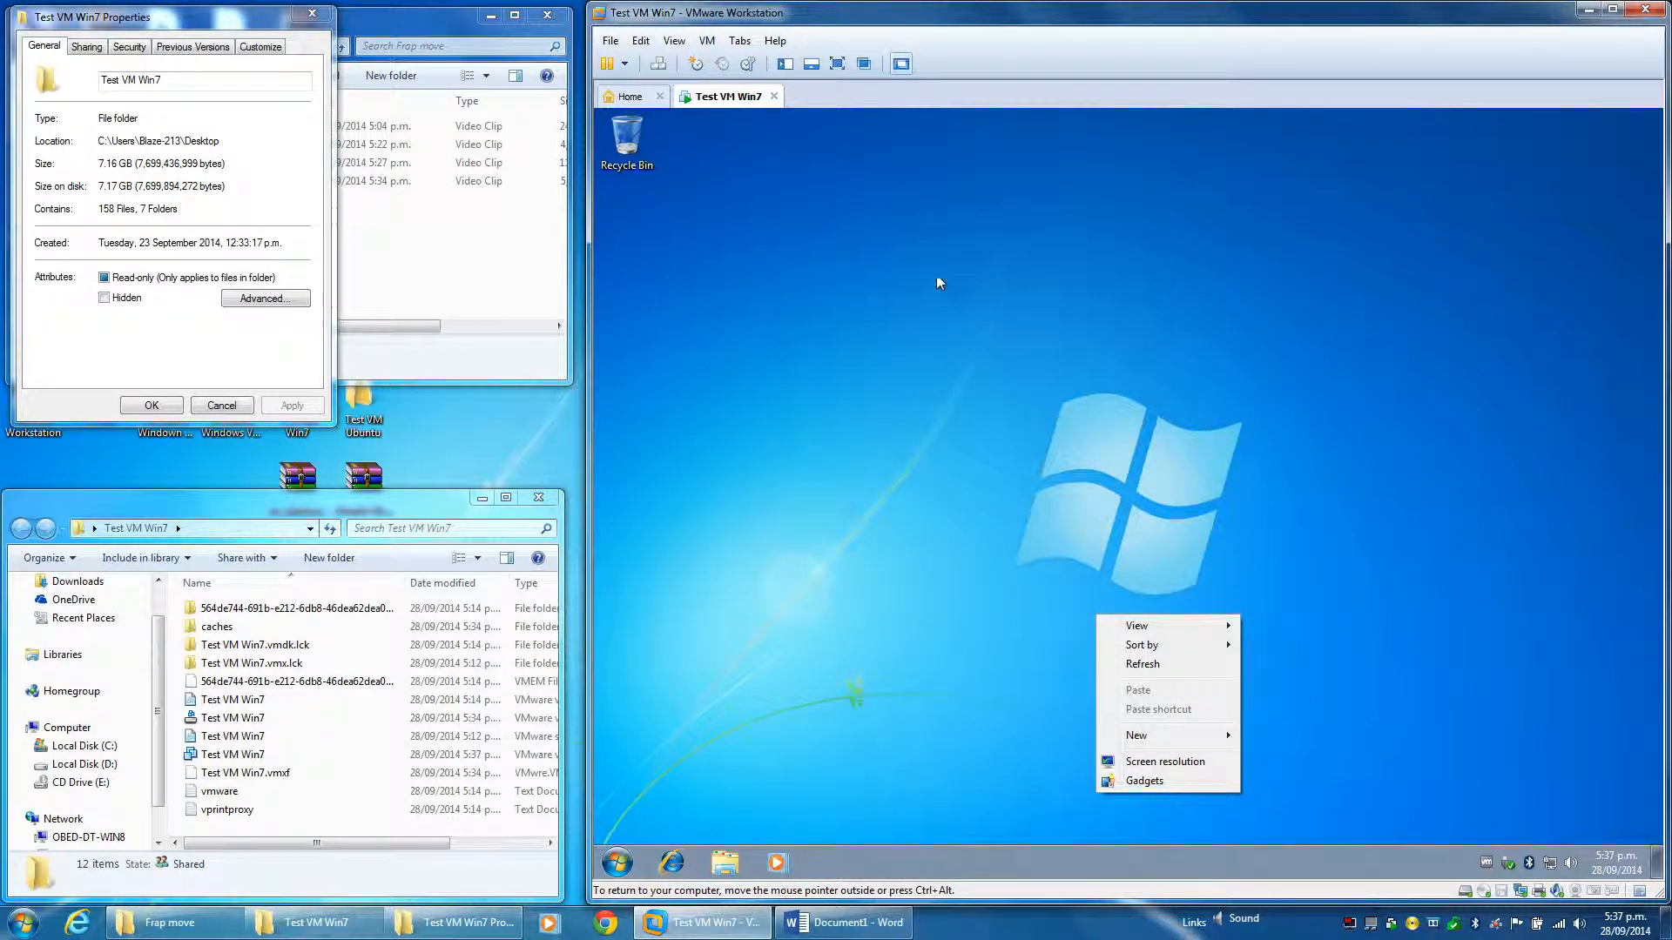
drag(936, 276, 1339, 832)
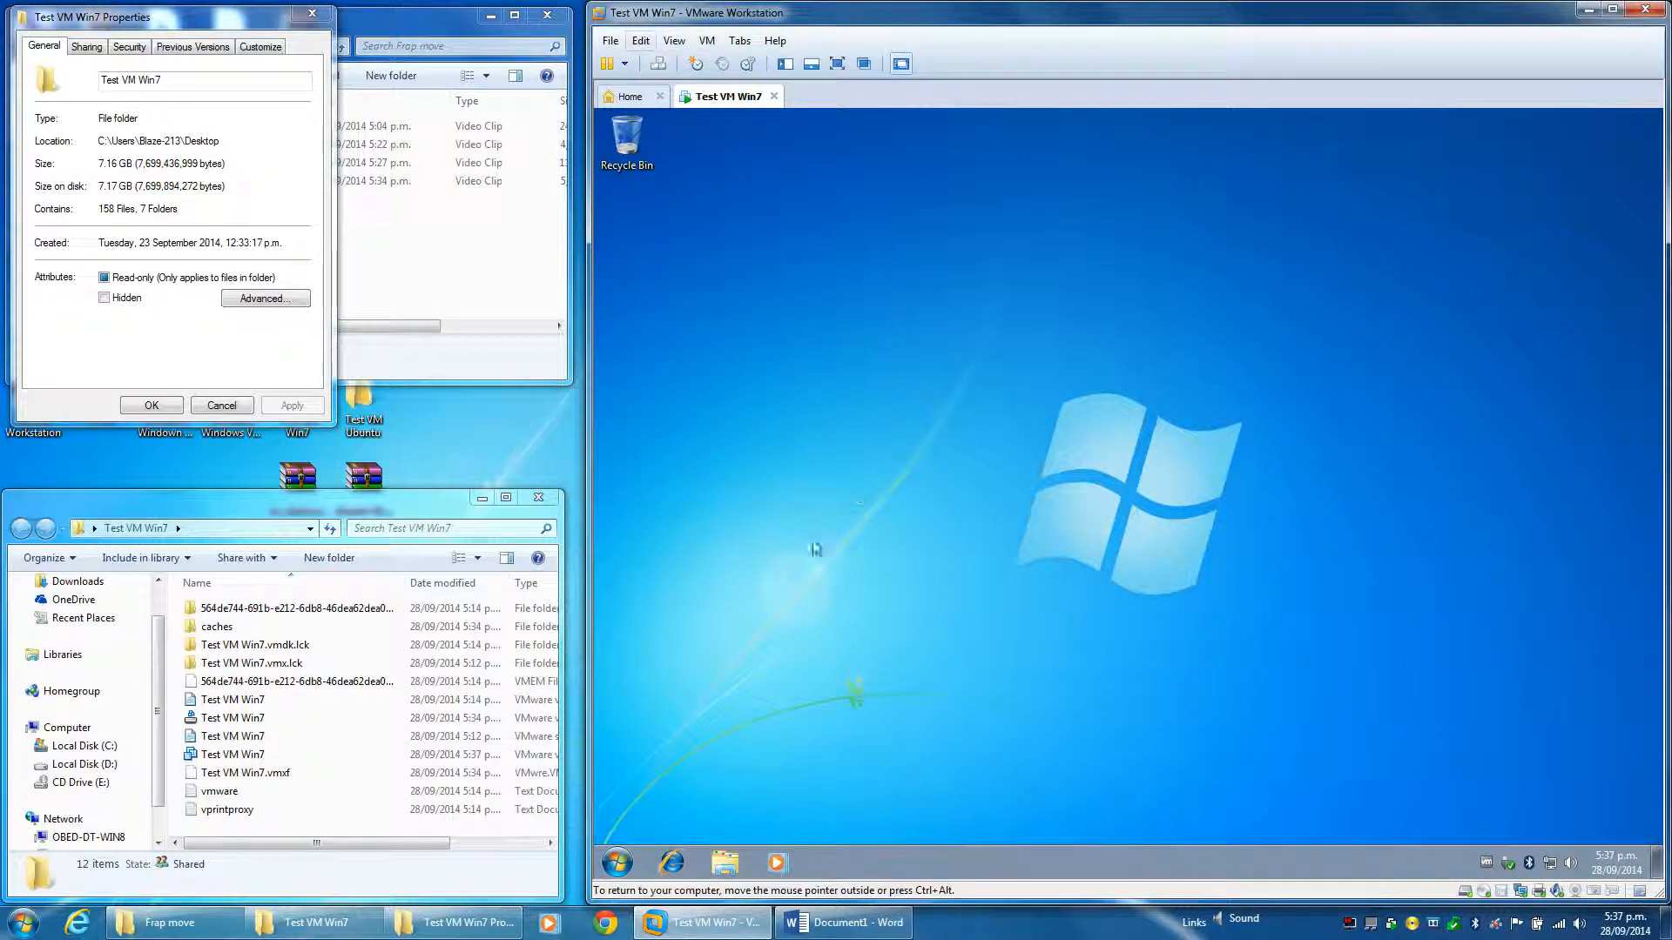
Step: Shut down the Windows 7 guest and release input back to the host
click(627, 866)
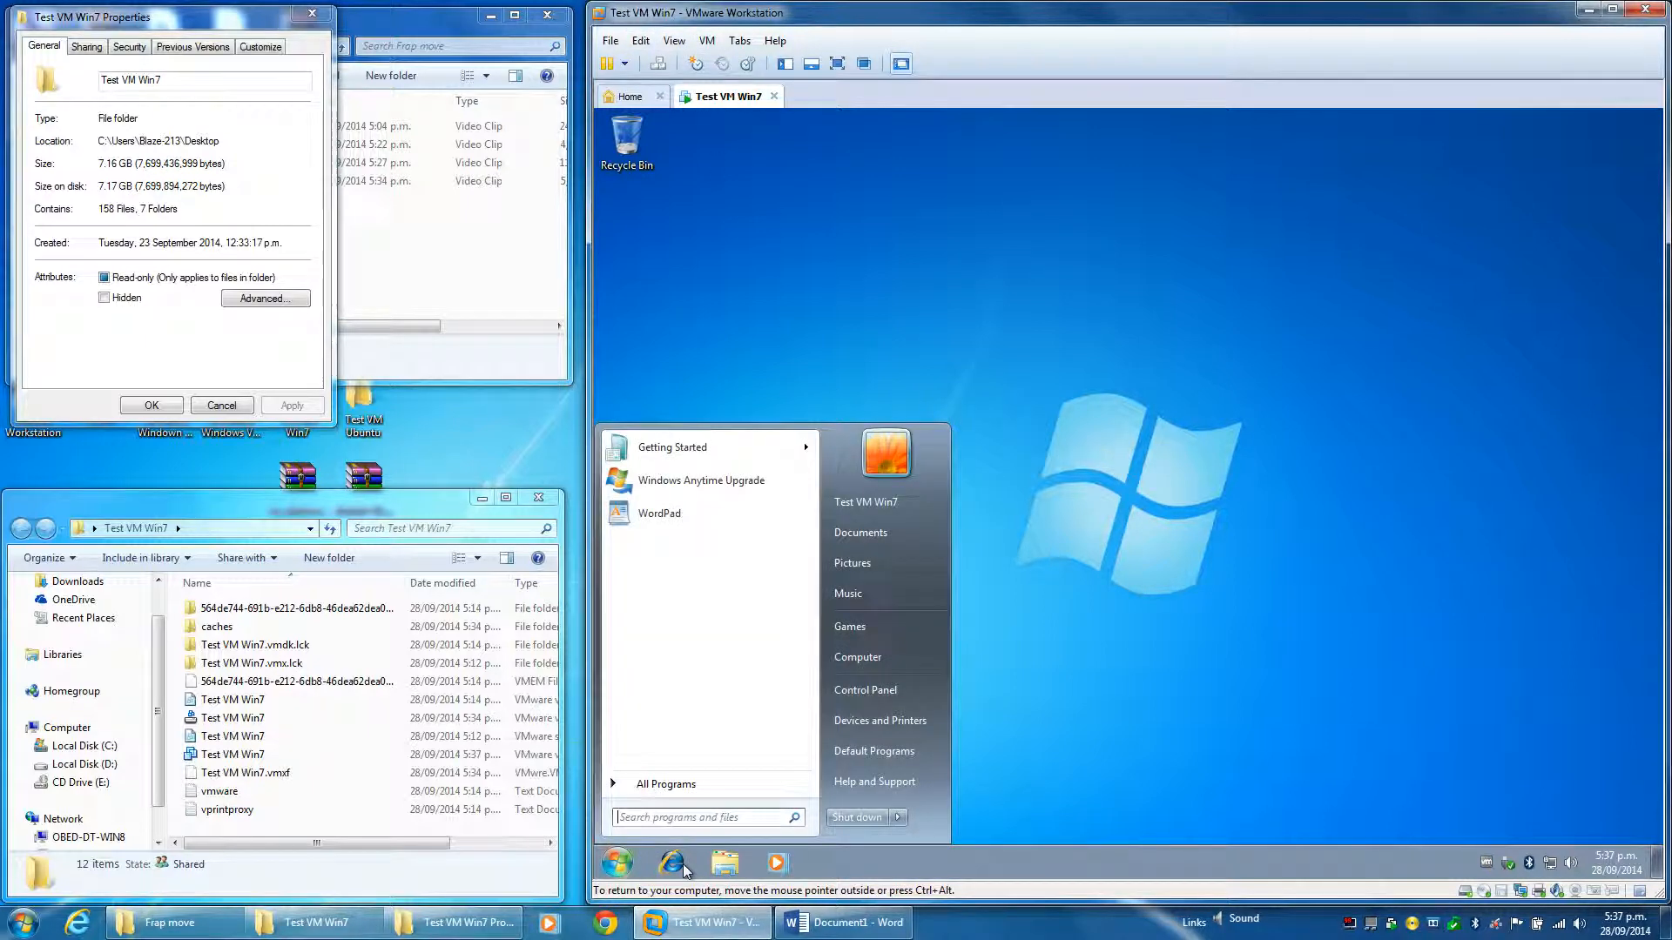
click(837, 817)
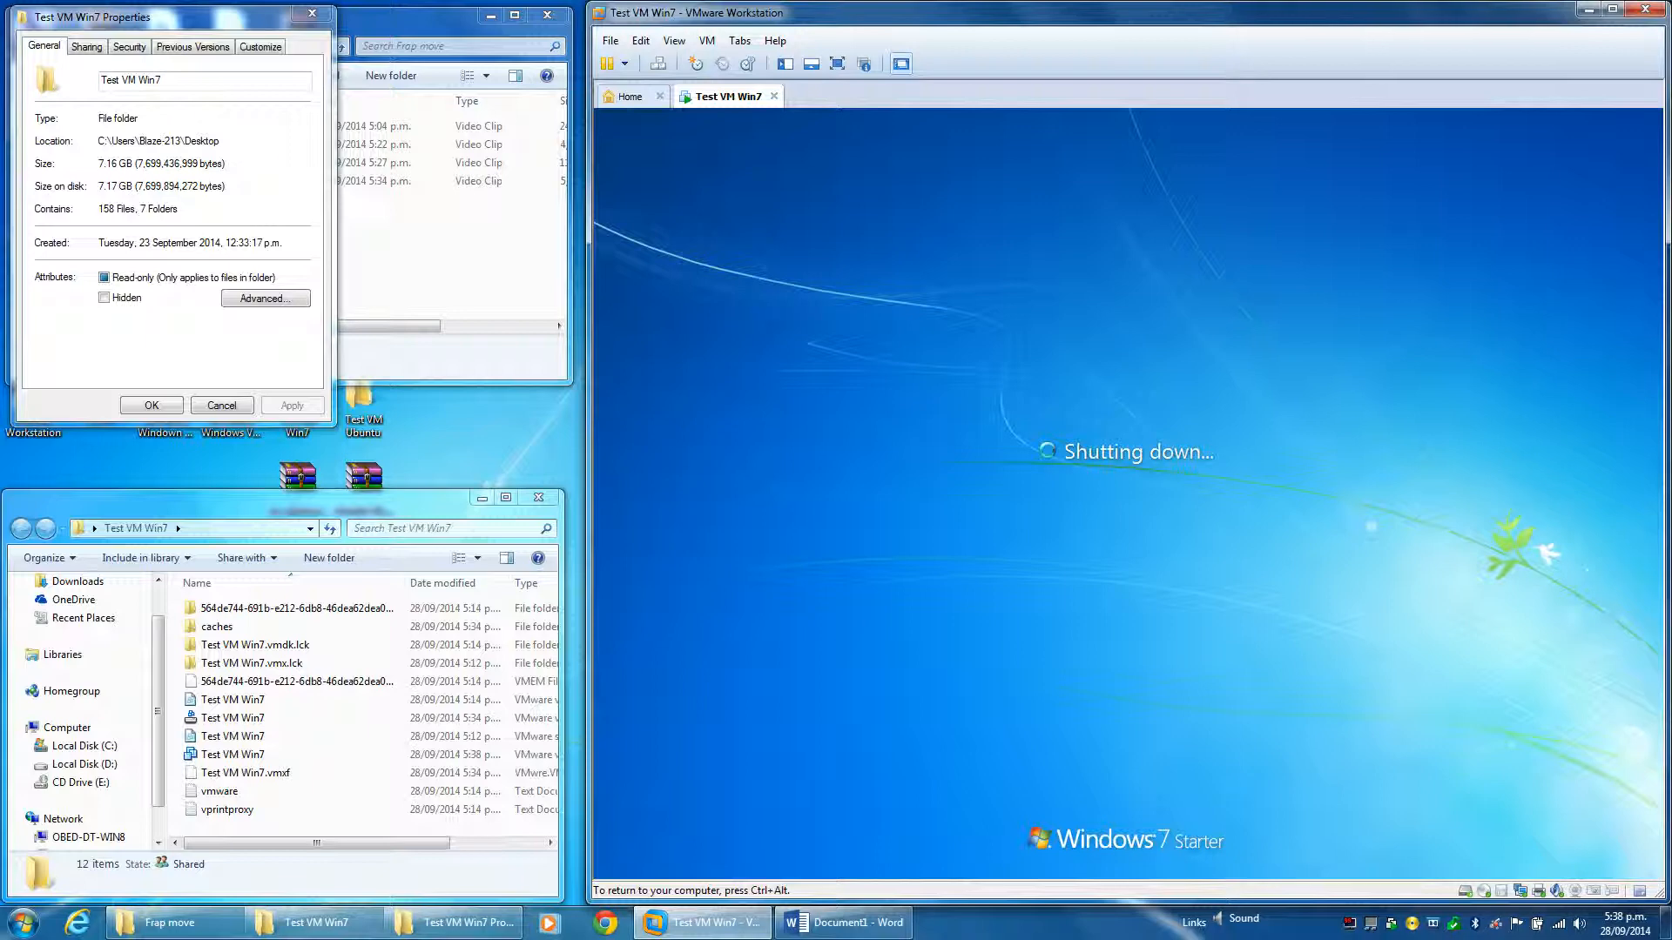
key(ctrl+alt)
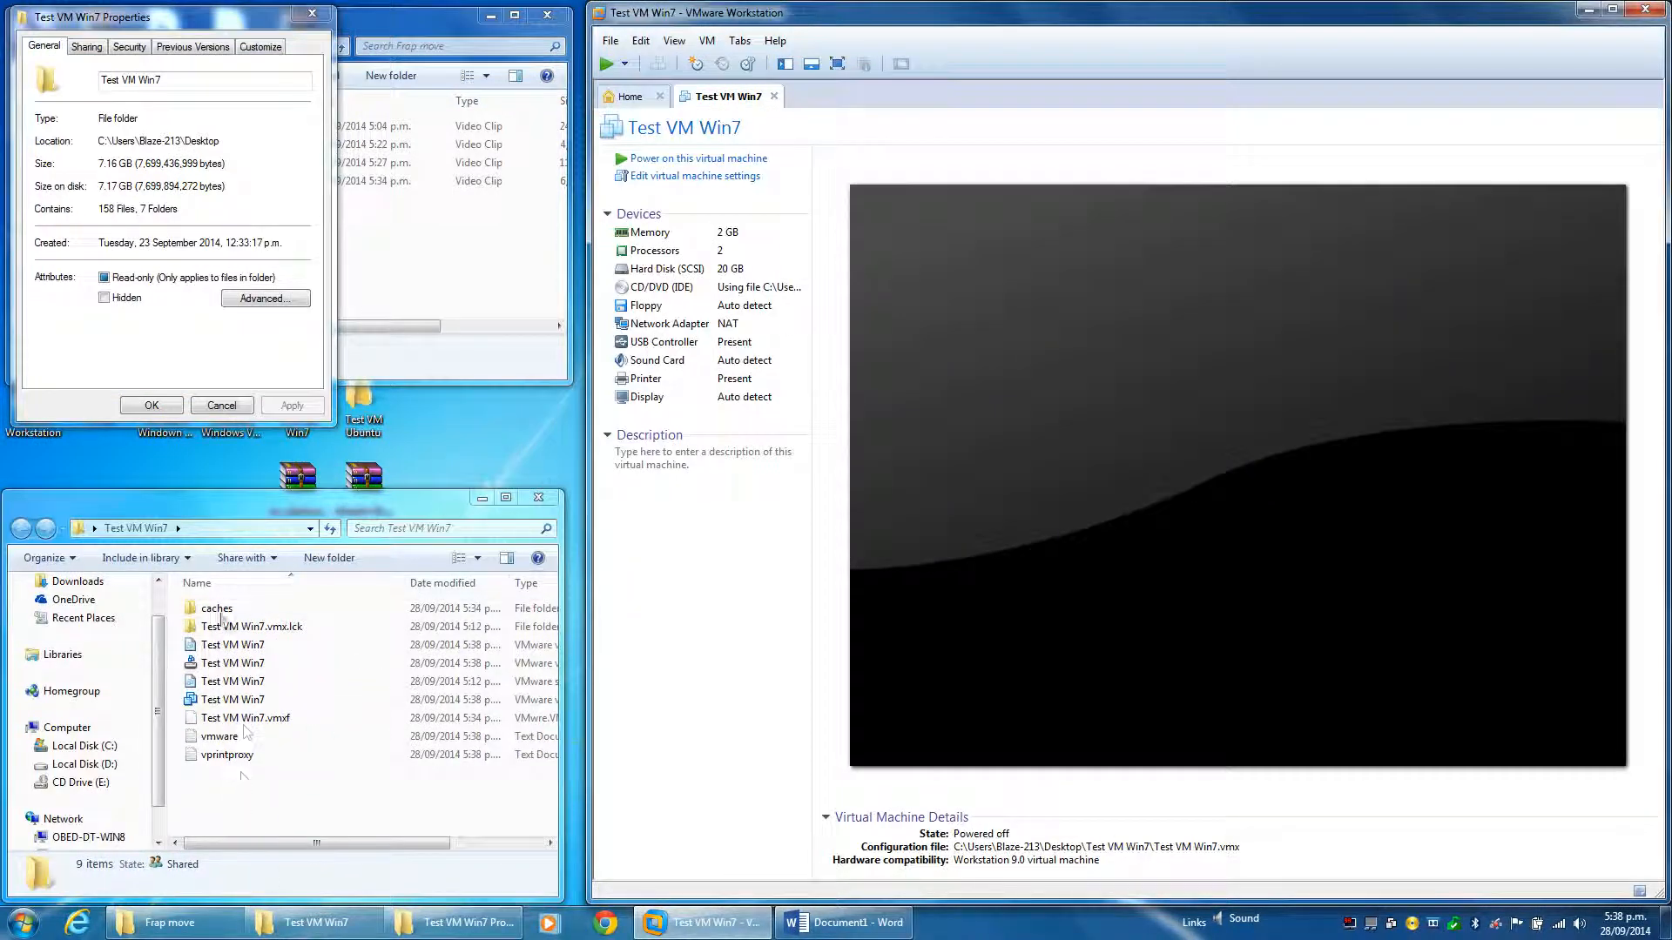
Step: Reopen the host's Test VM Win7 folder properties to check its size with the guest powered off, and close the dialog
click(219, 406)
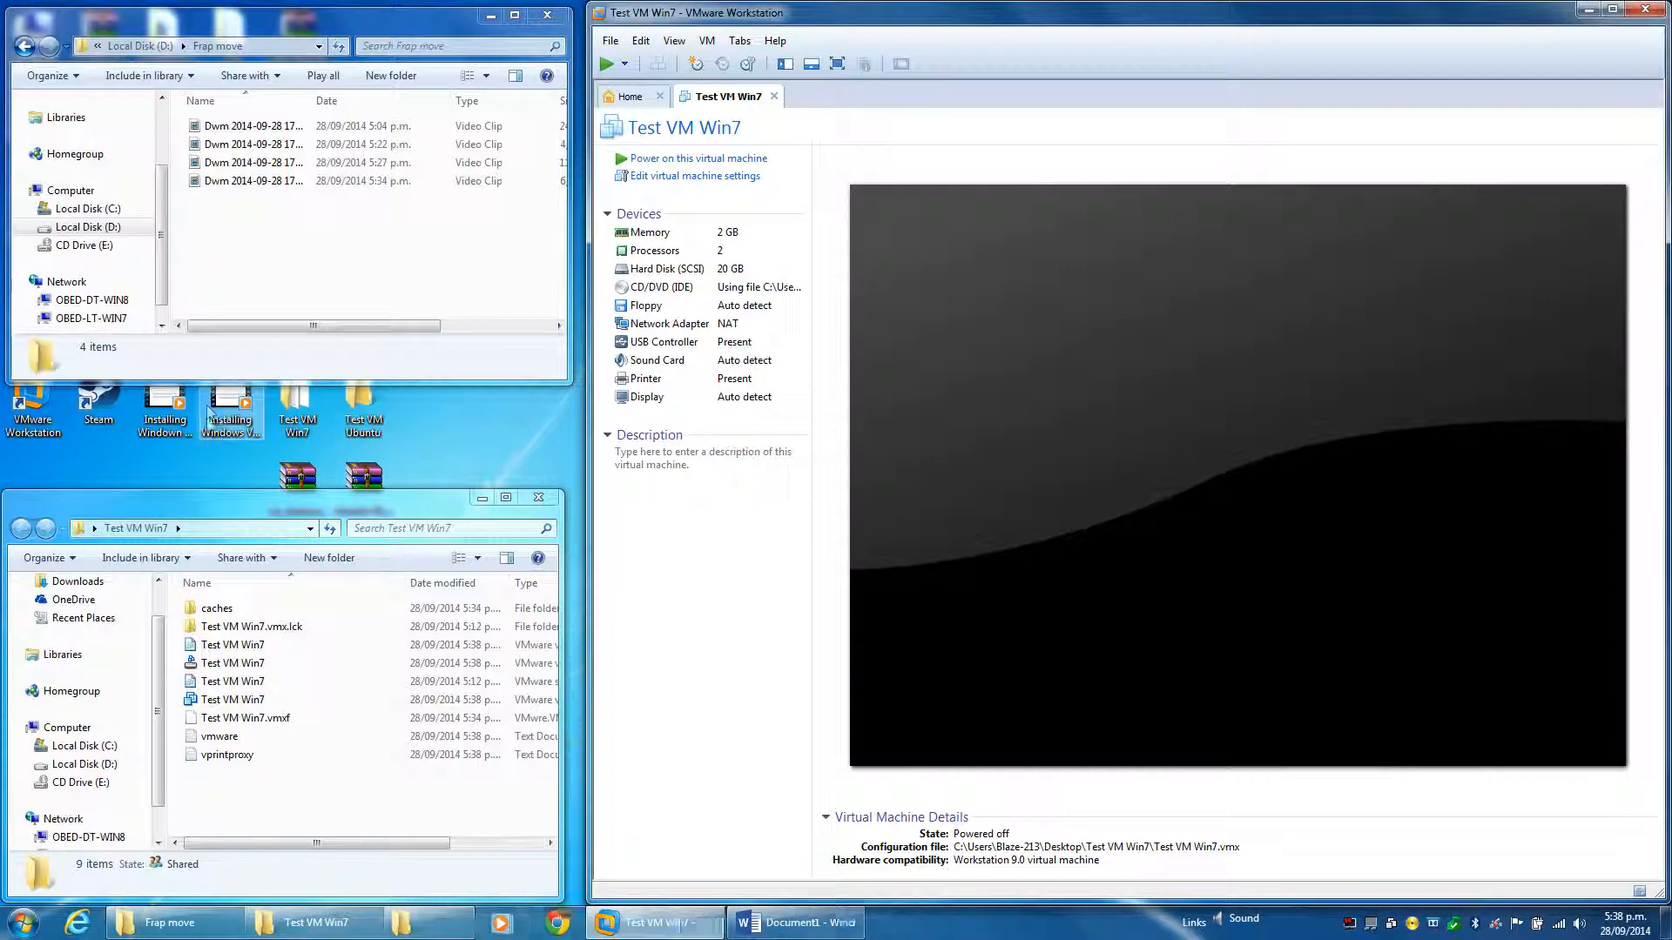
right_click(297, 428)
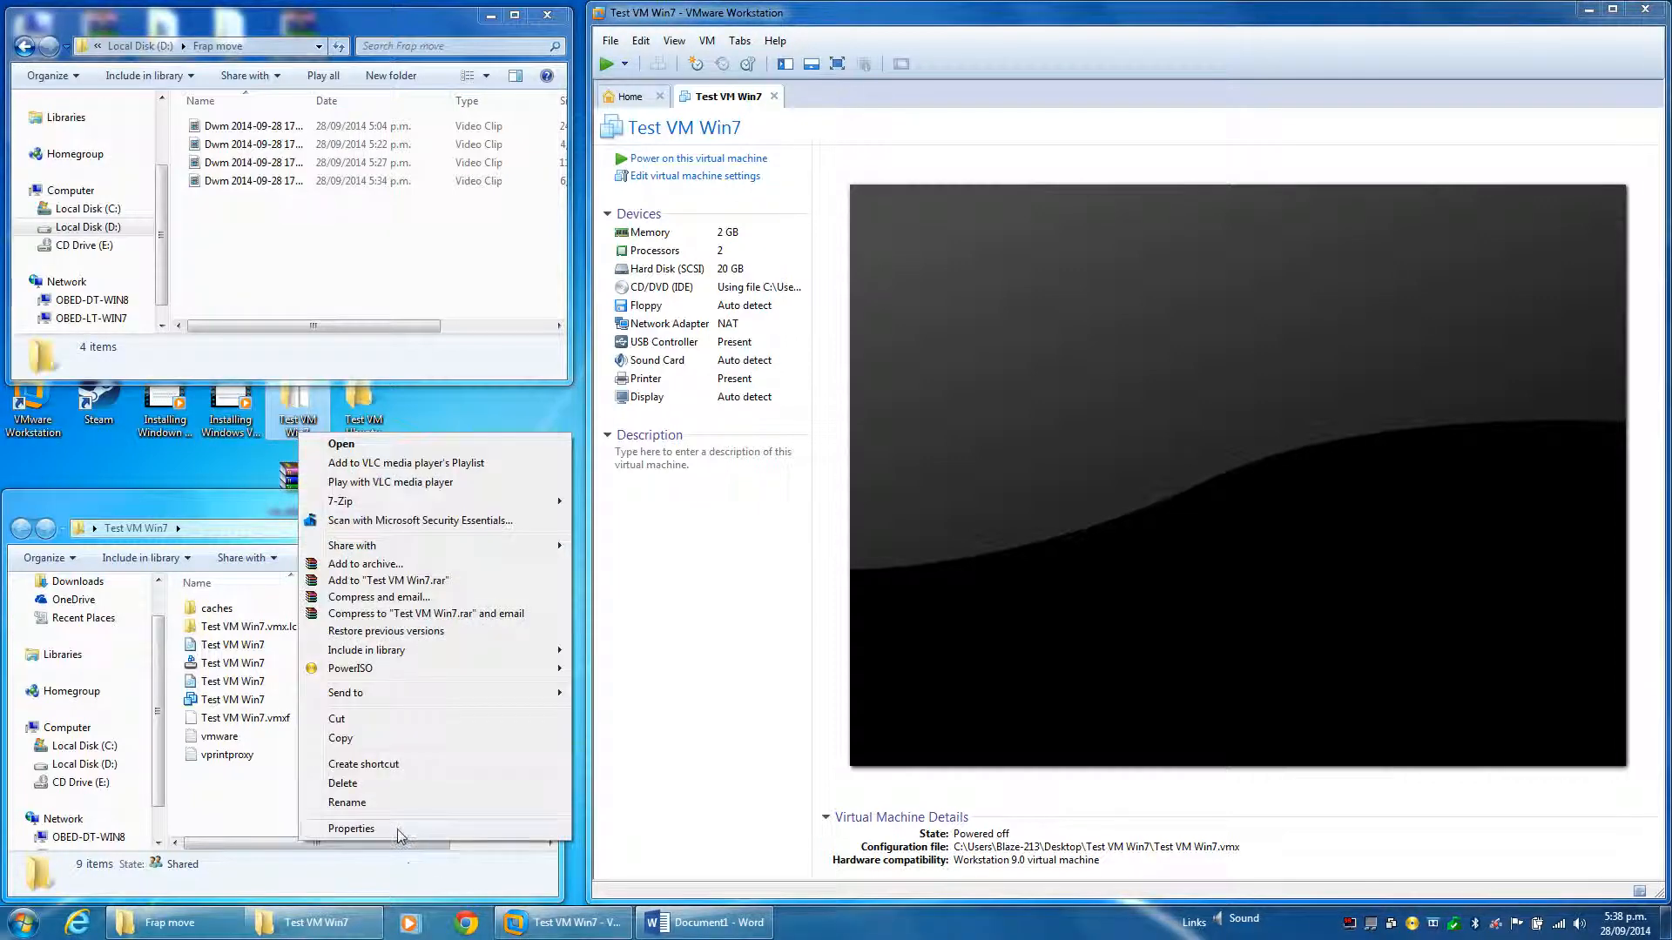
click(398, 829)
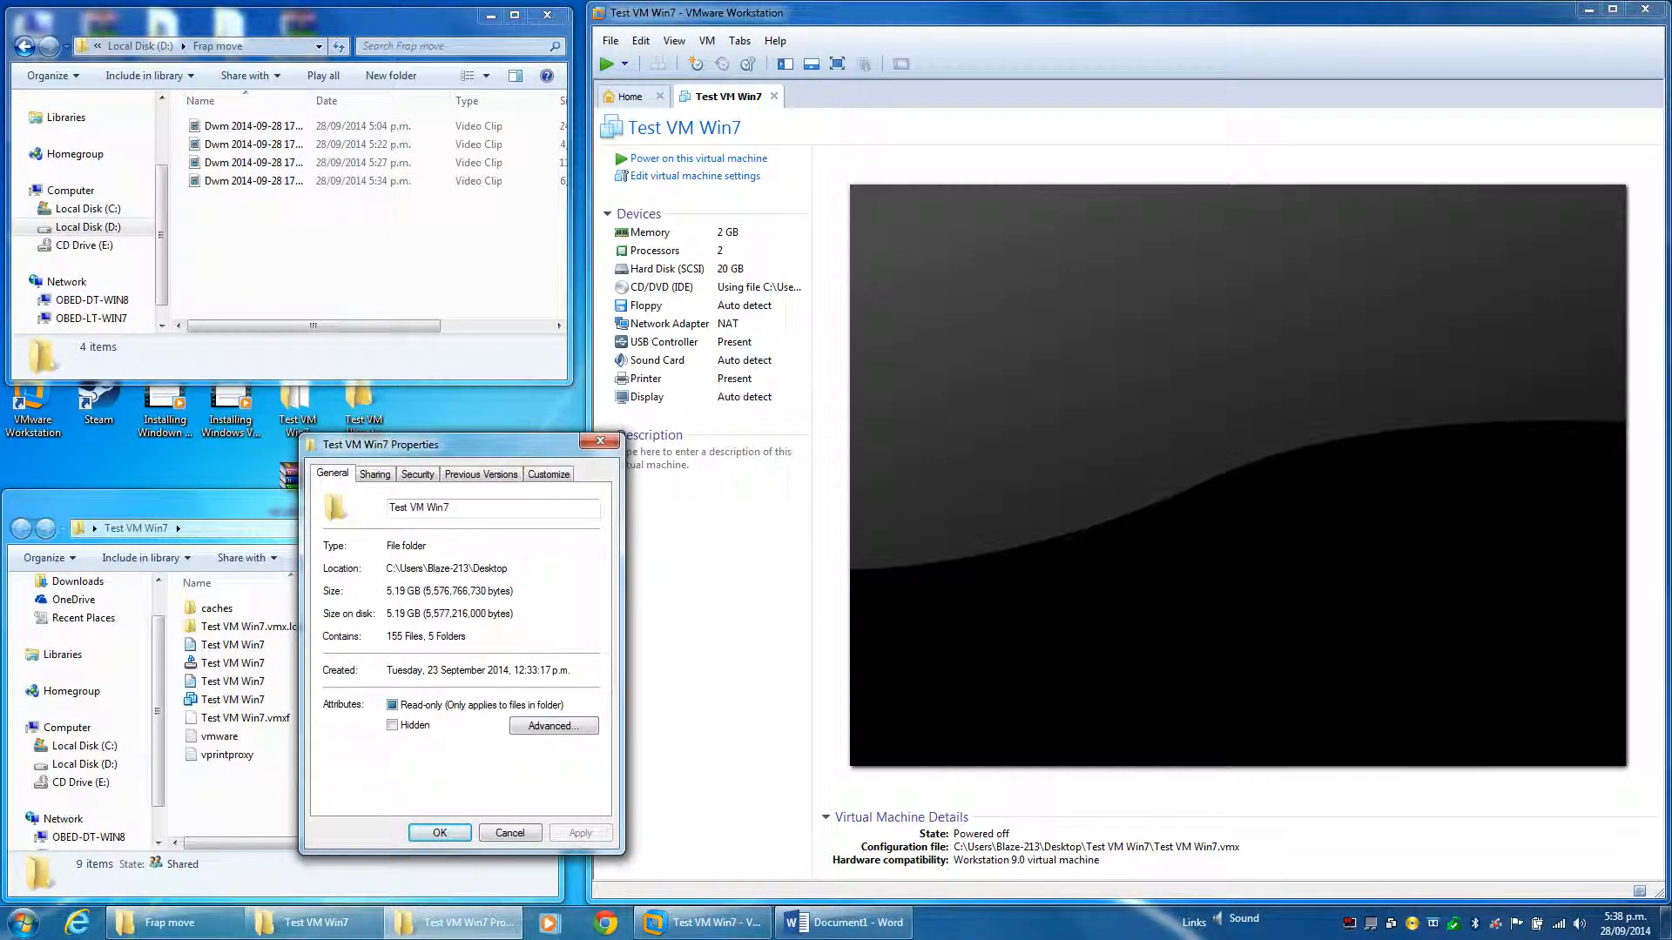
click(600, 441)
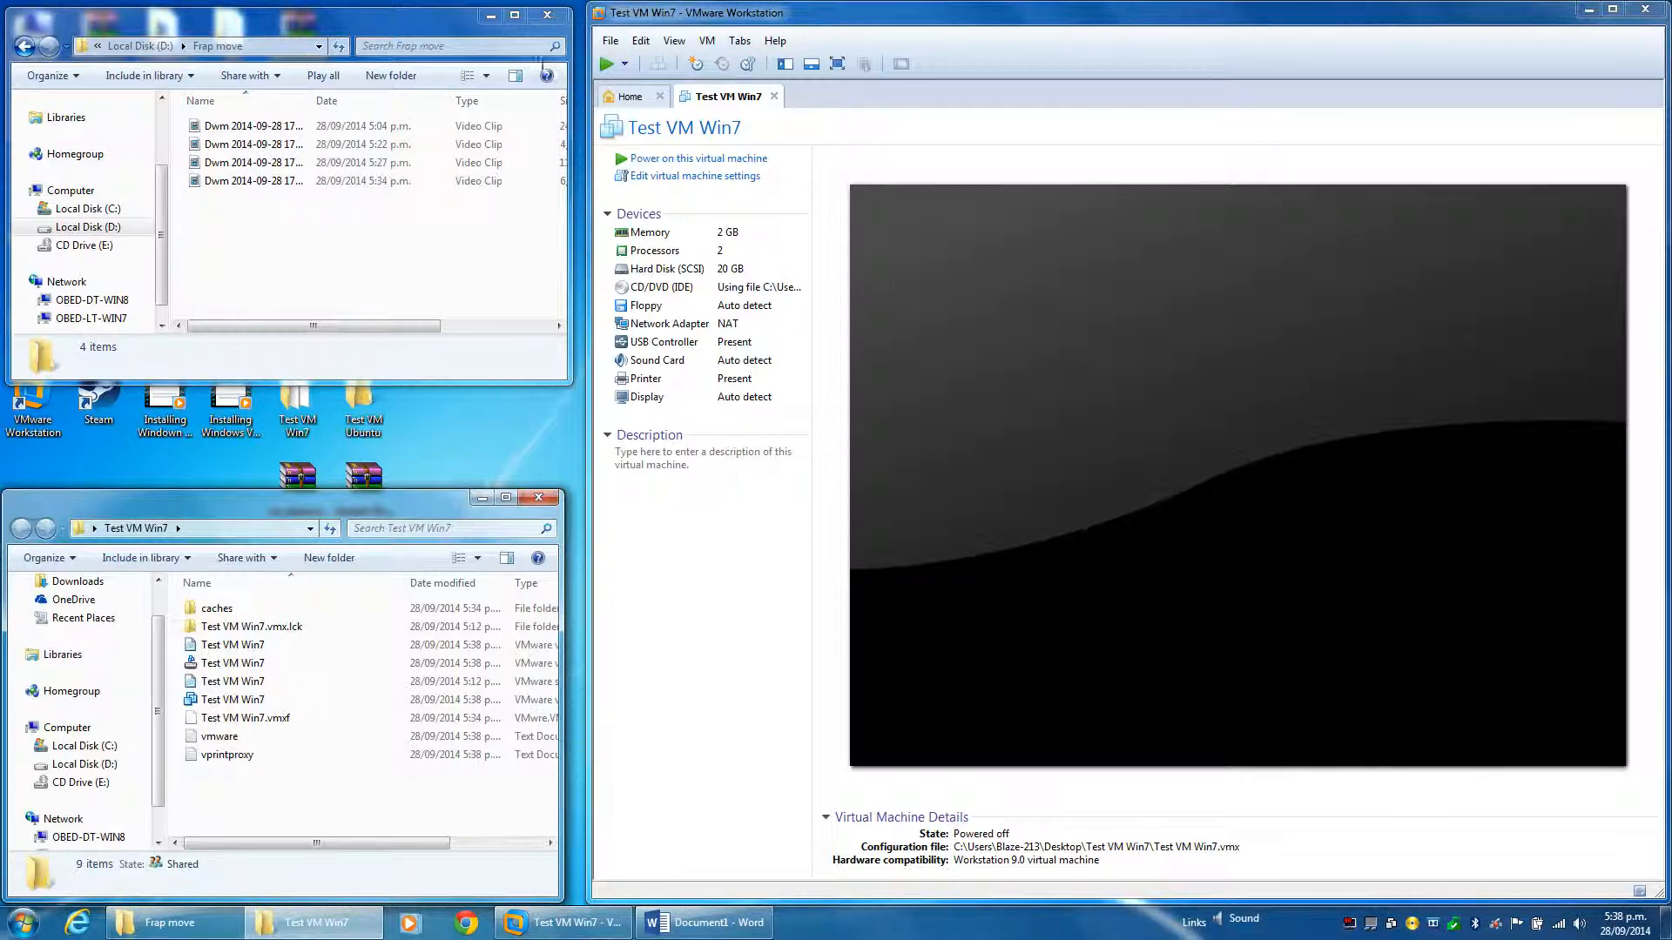
Step: Close the Test VM Win7 virtual machine tab and the host's Frap move and Test VM Win7 folder windows
click(541, 17)
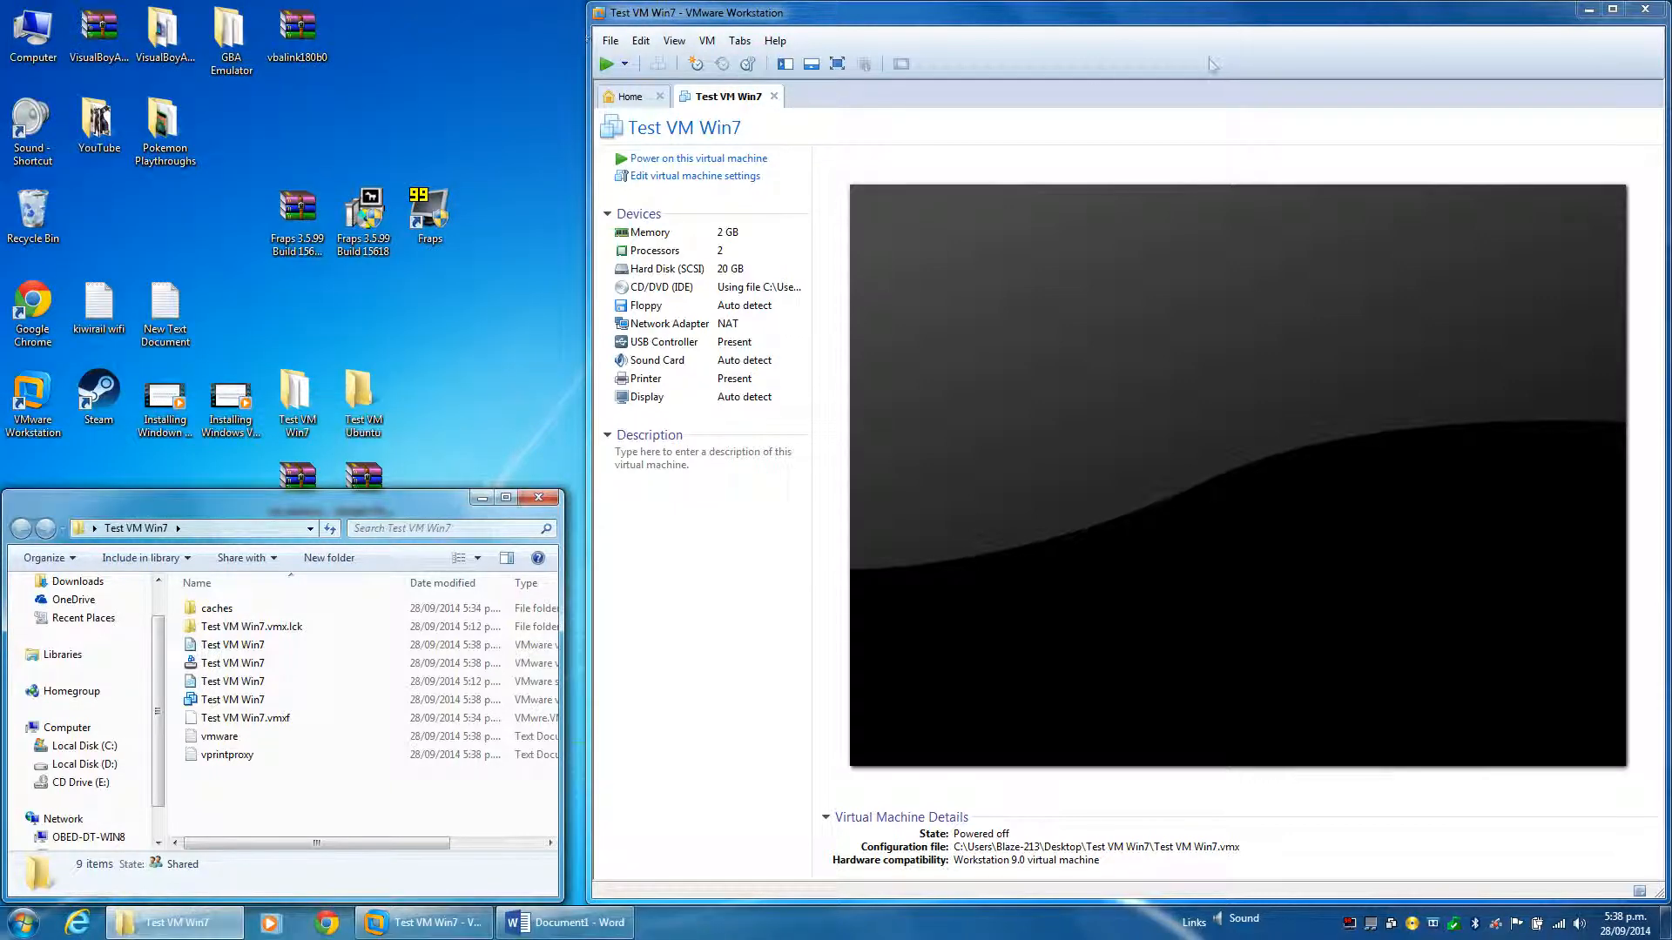
click(774, 96)
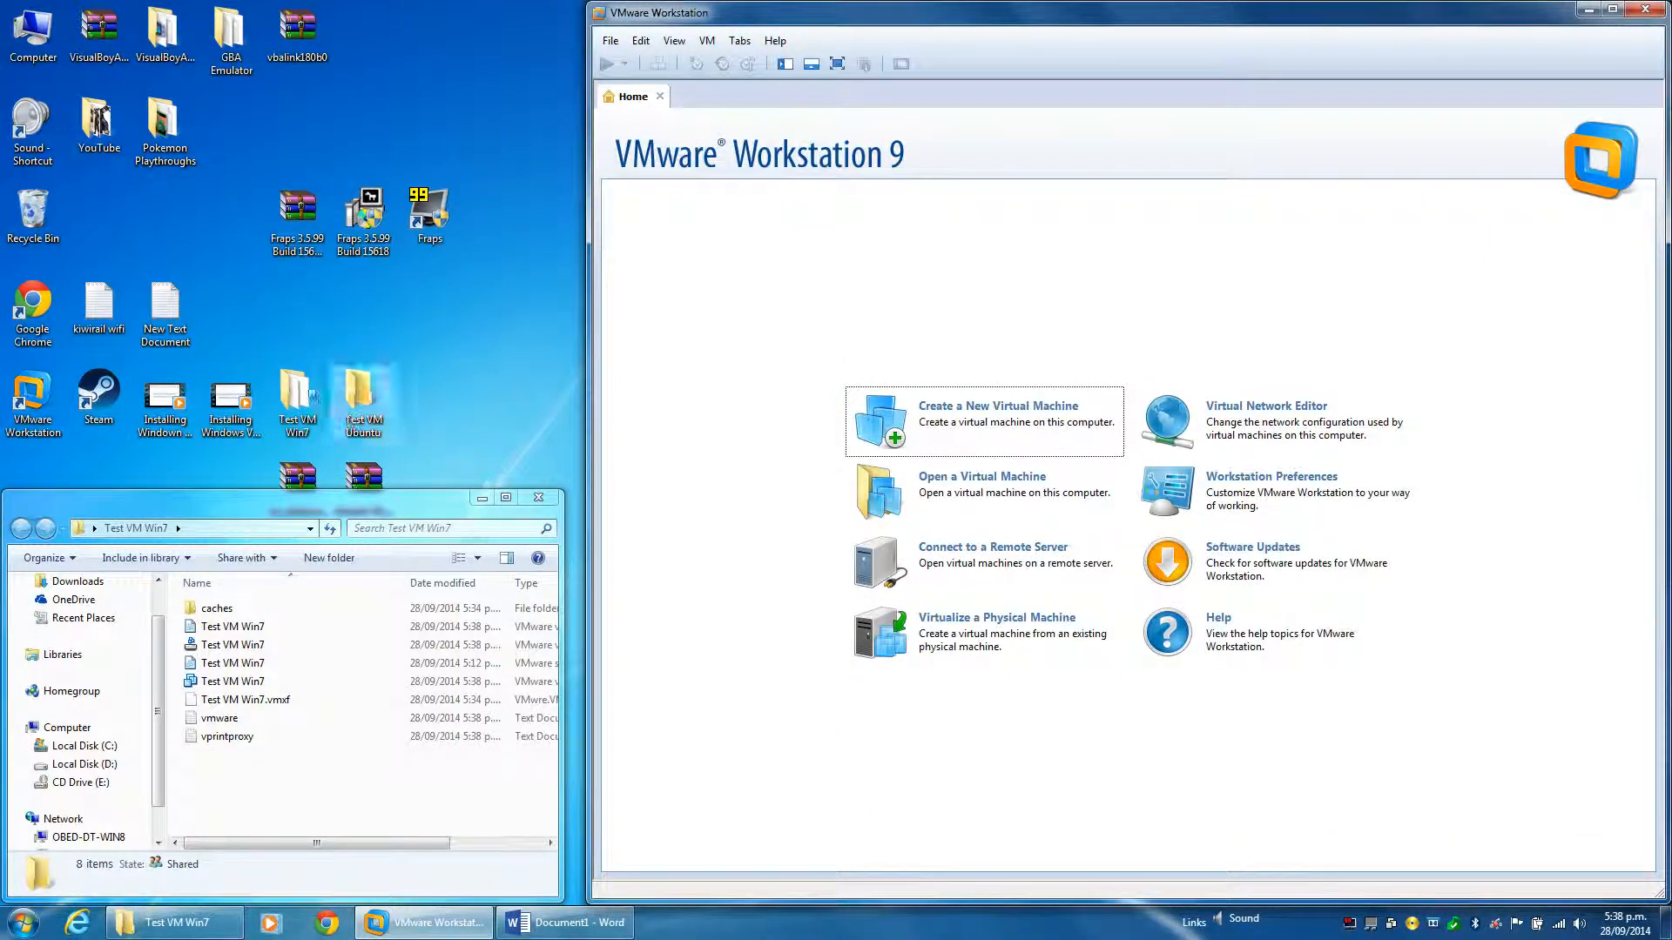
click(538, 497)
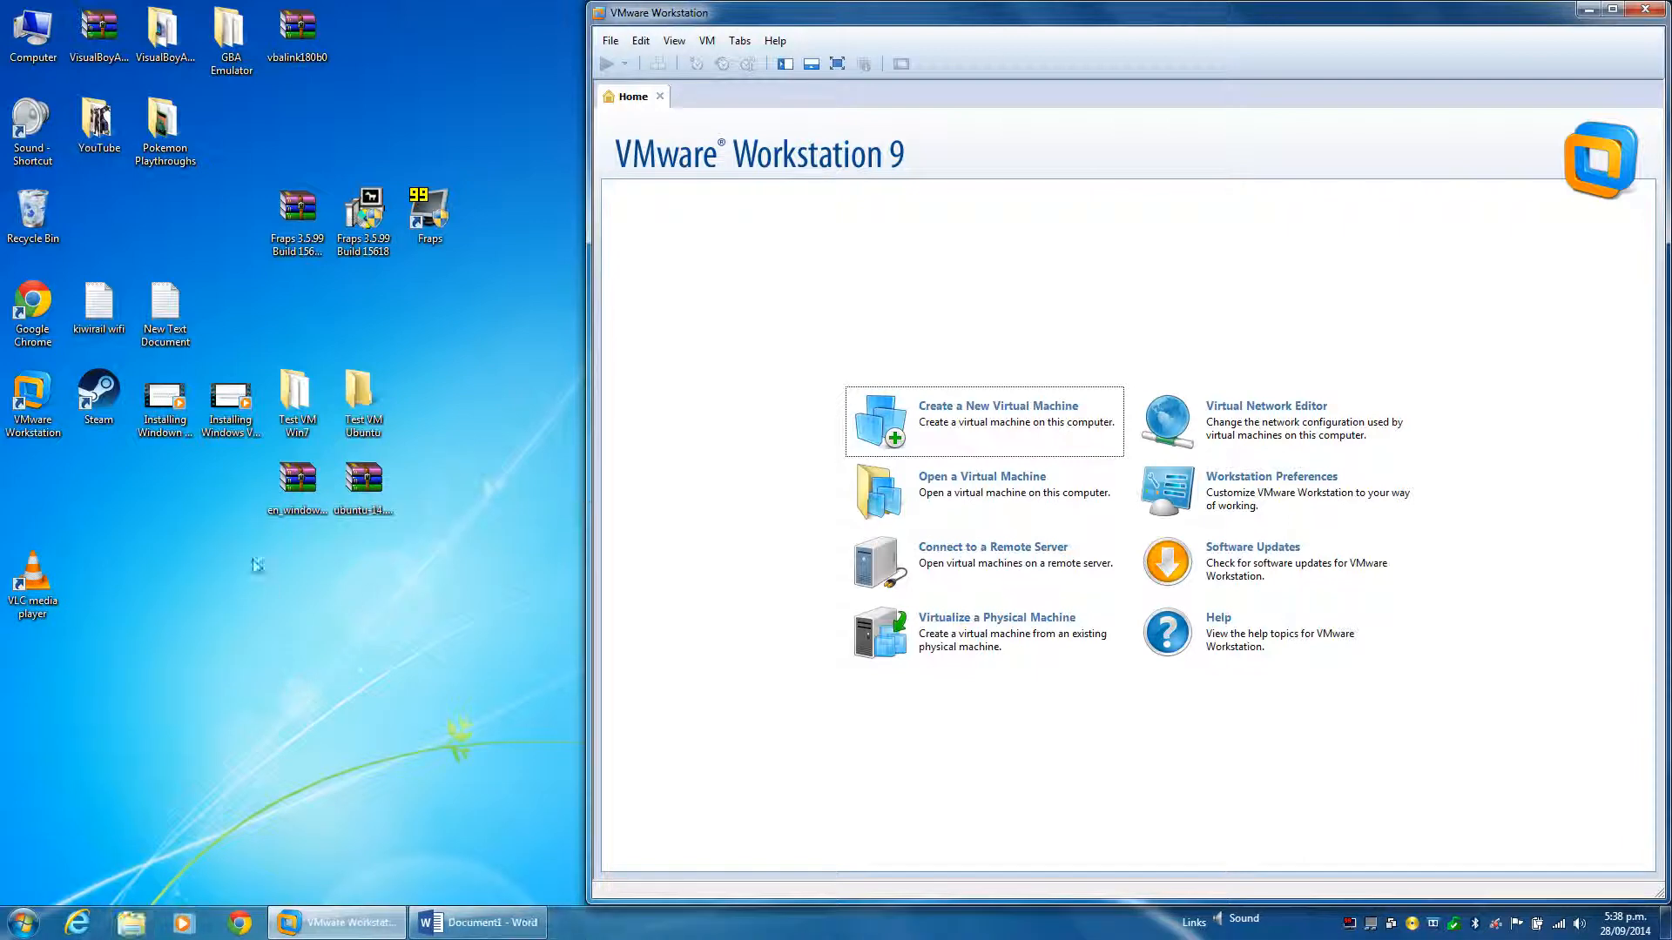
Step: Check the list of virtual machines in the library and the contents of the Test VM Win7 folder, closing both again
click(784, 64)
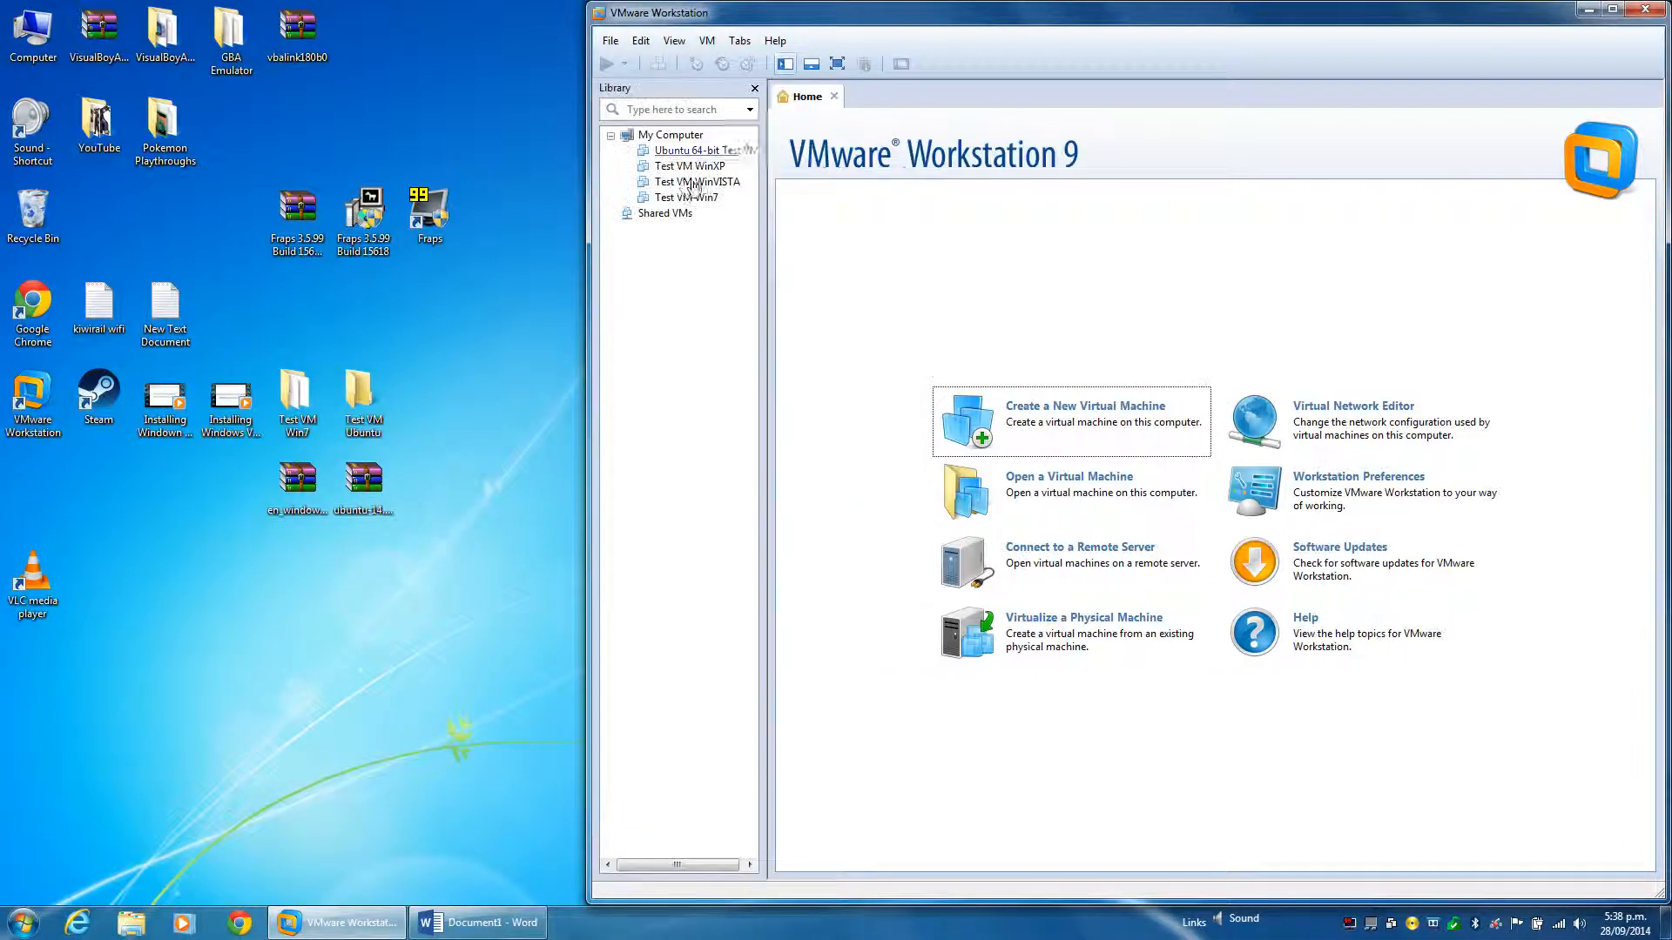
click(785, 64)
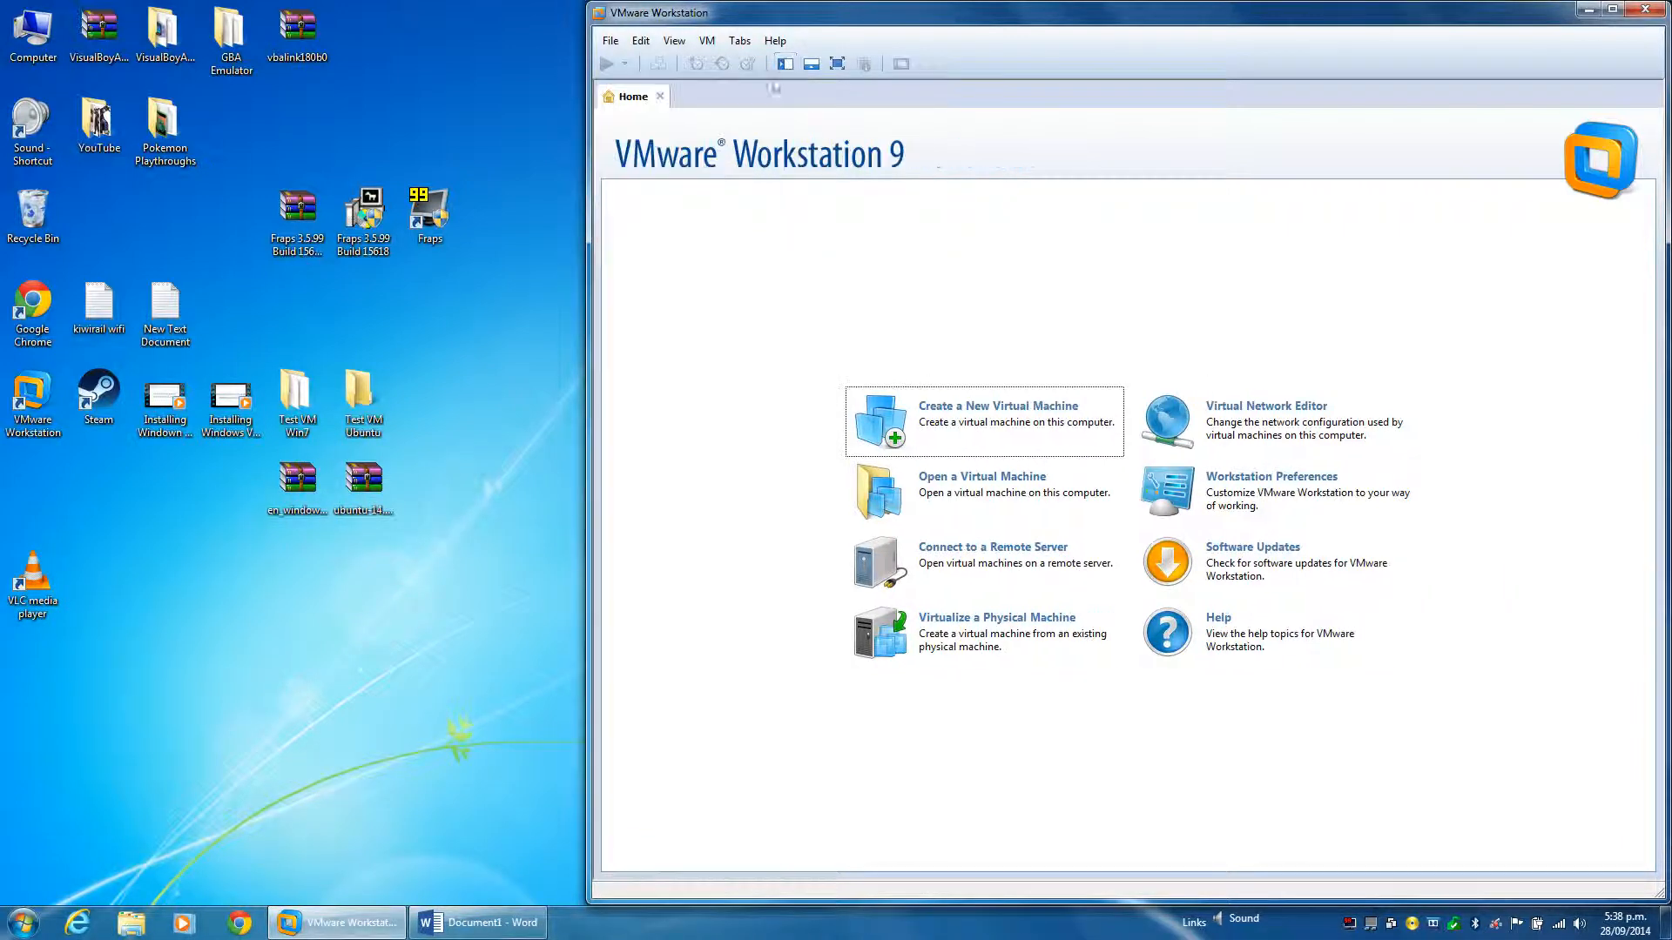
right_click(302, 408)
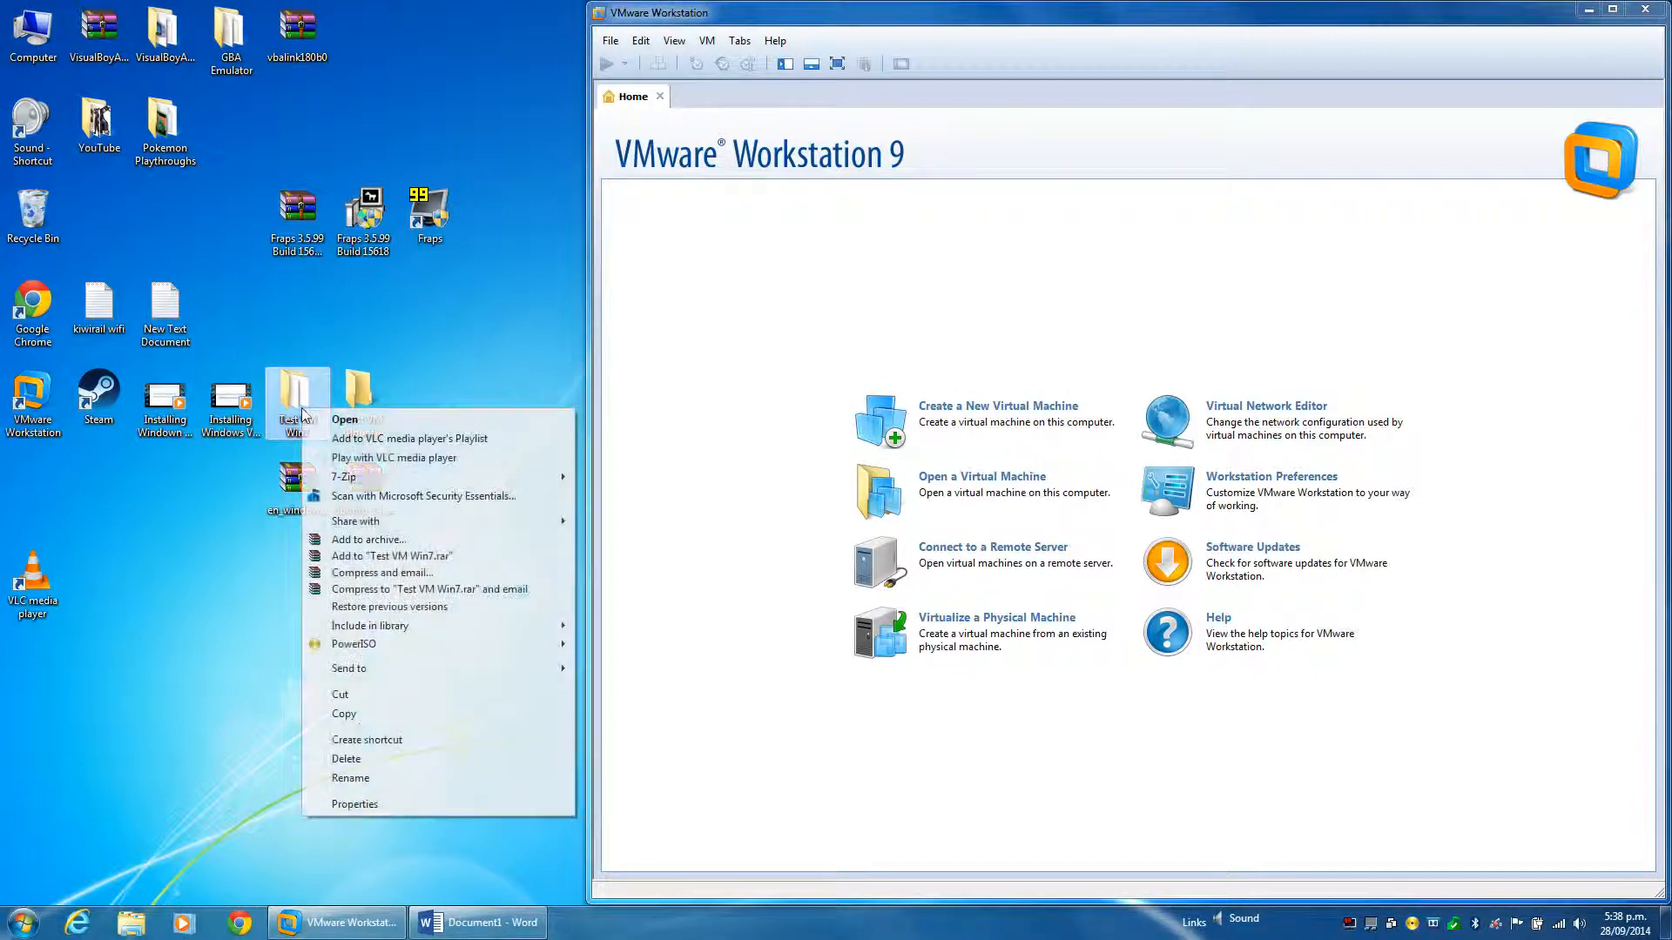
click(318, 421)
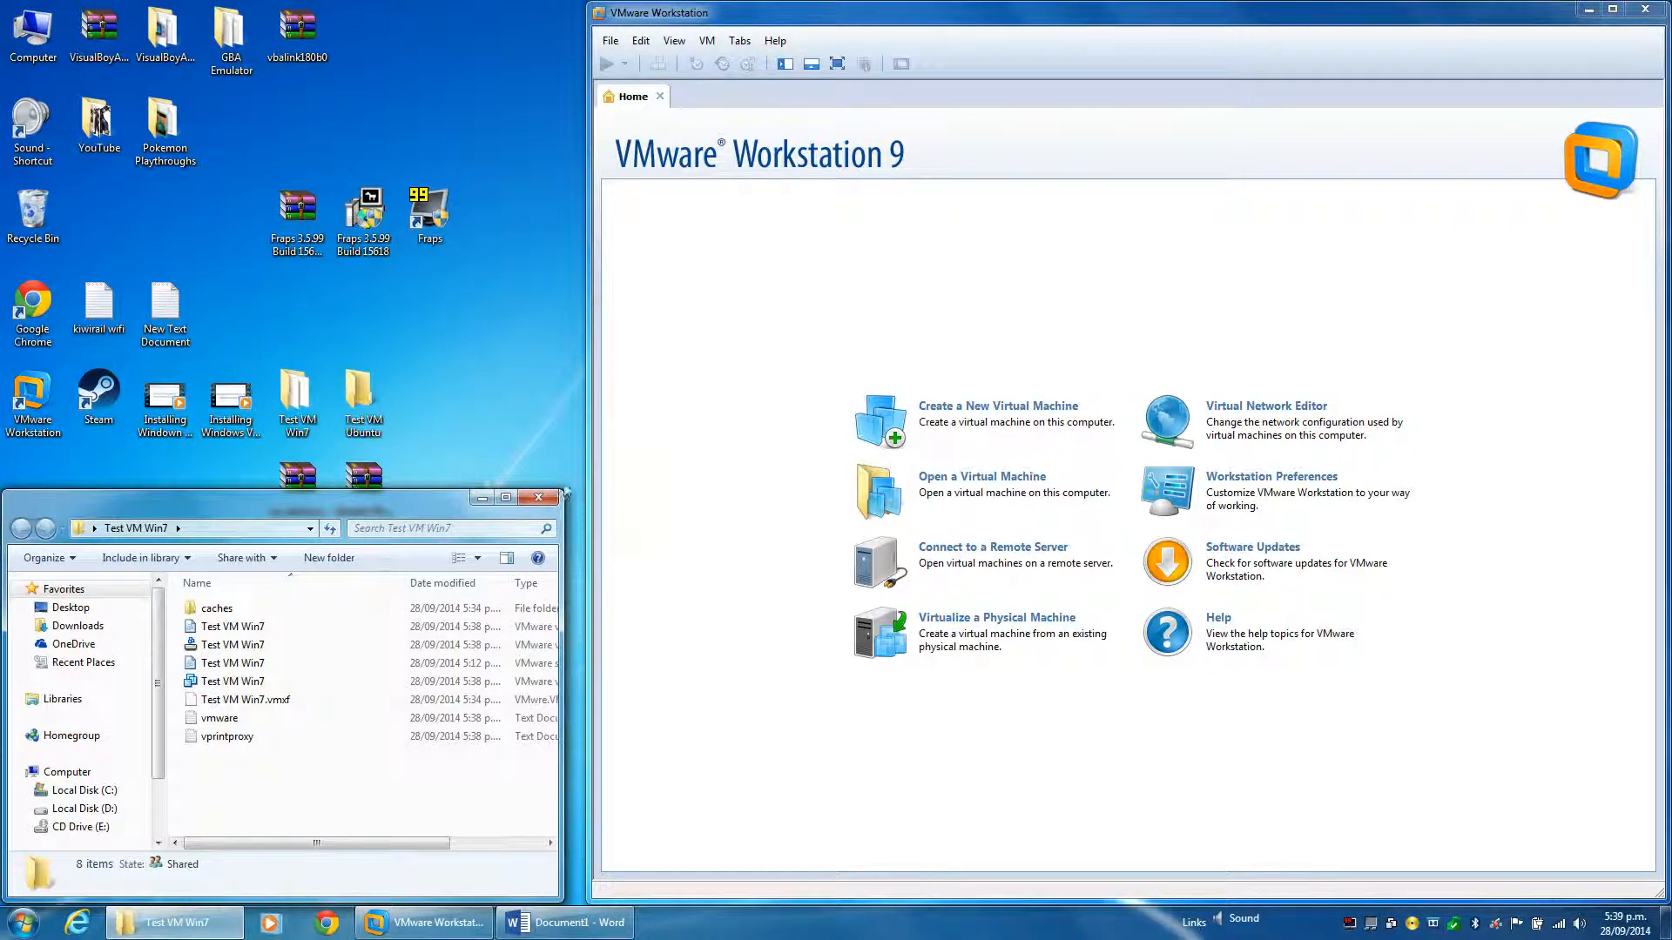
click(538, 498)
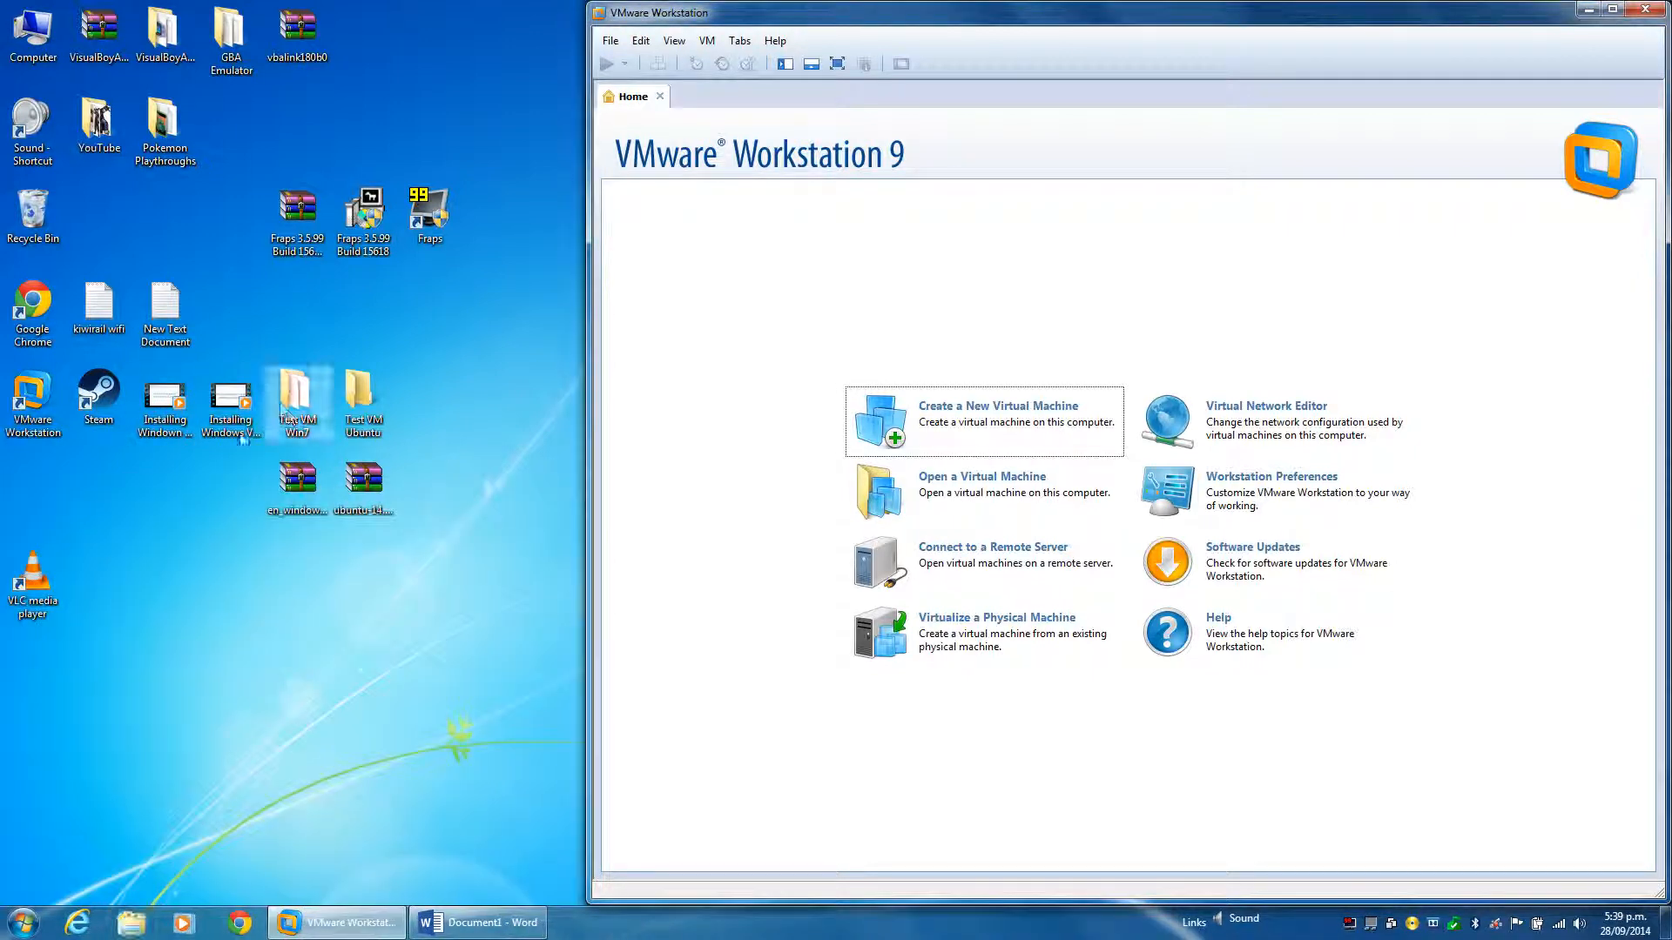
Step: Delete the Test VM Win7 folder from the host desktop to the Recycle Bin
right_click(300, 433)
click(337, 772)
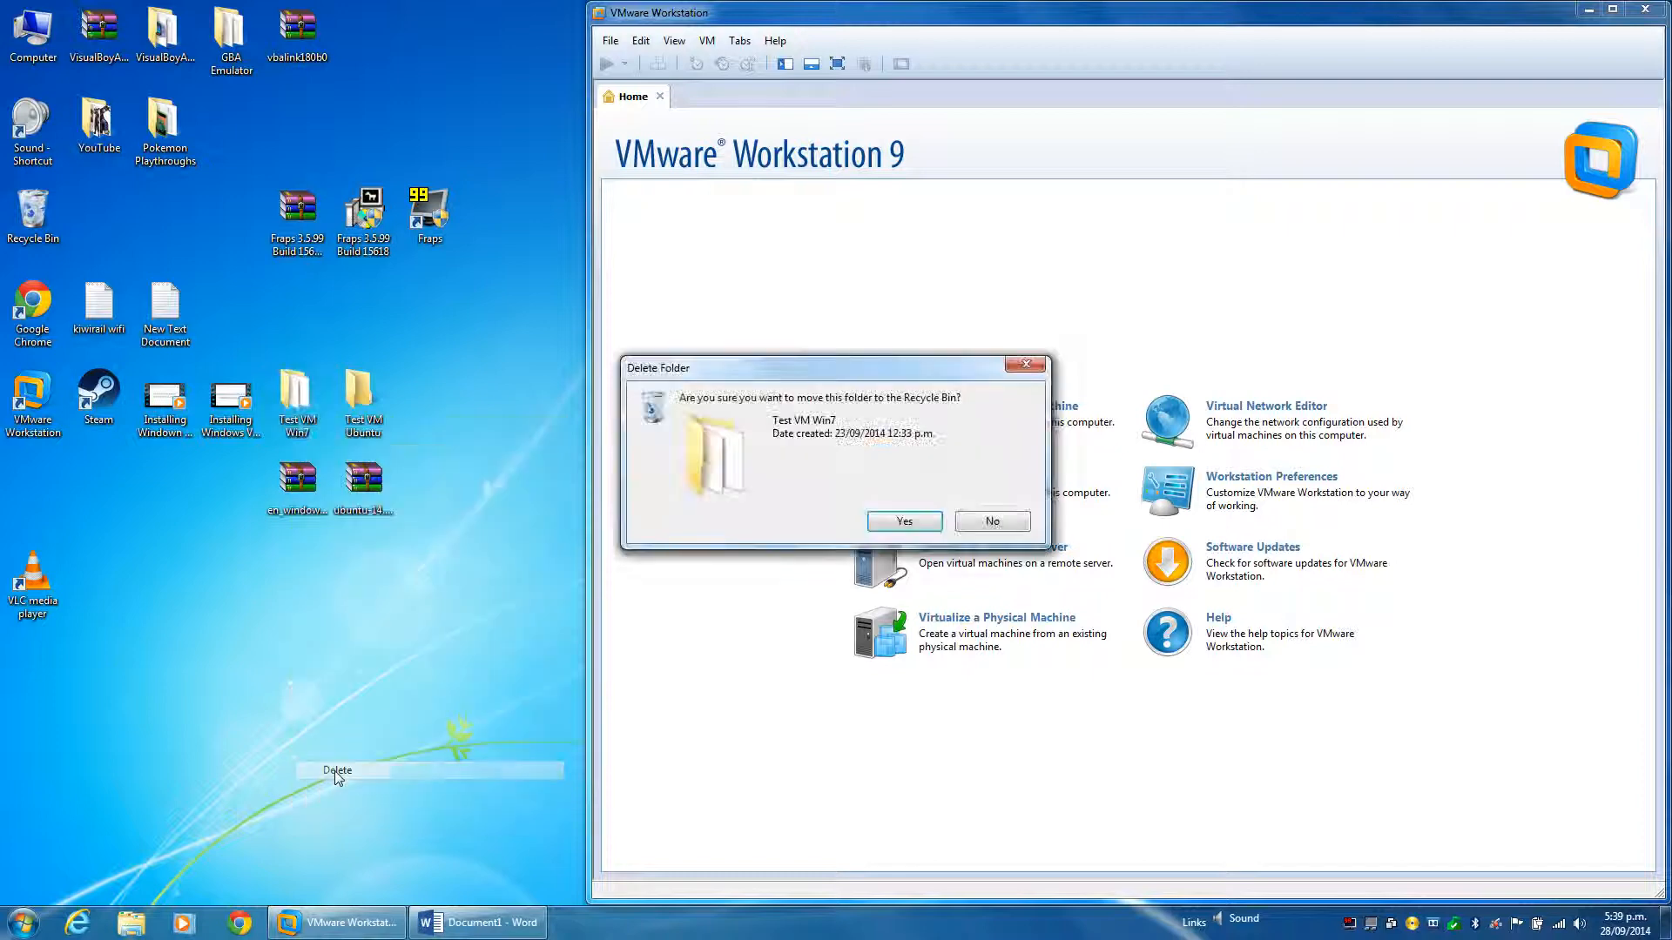
key(Return)
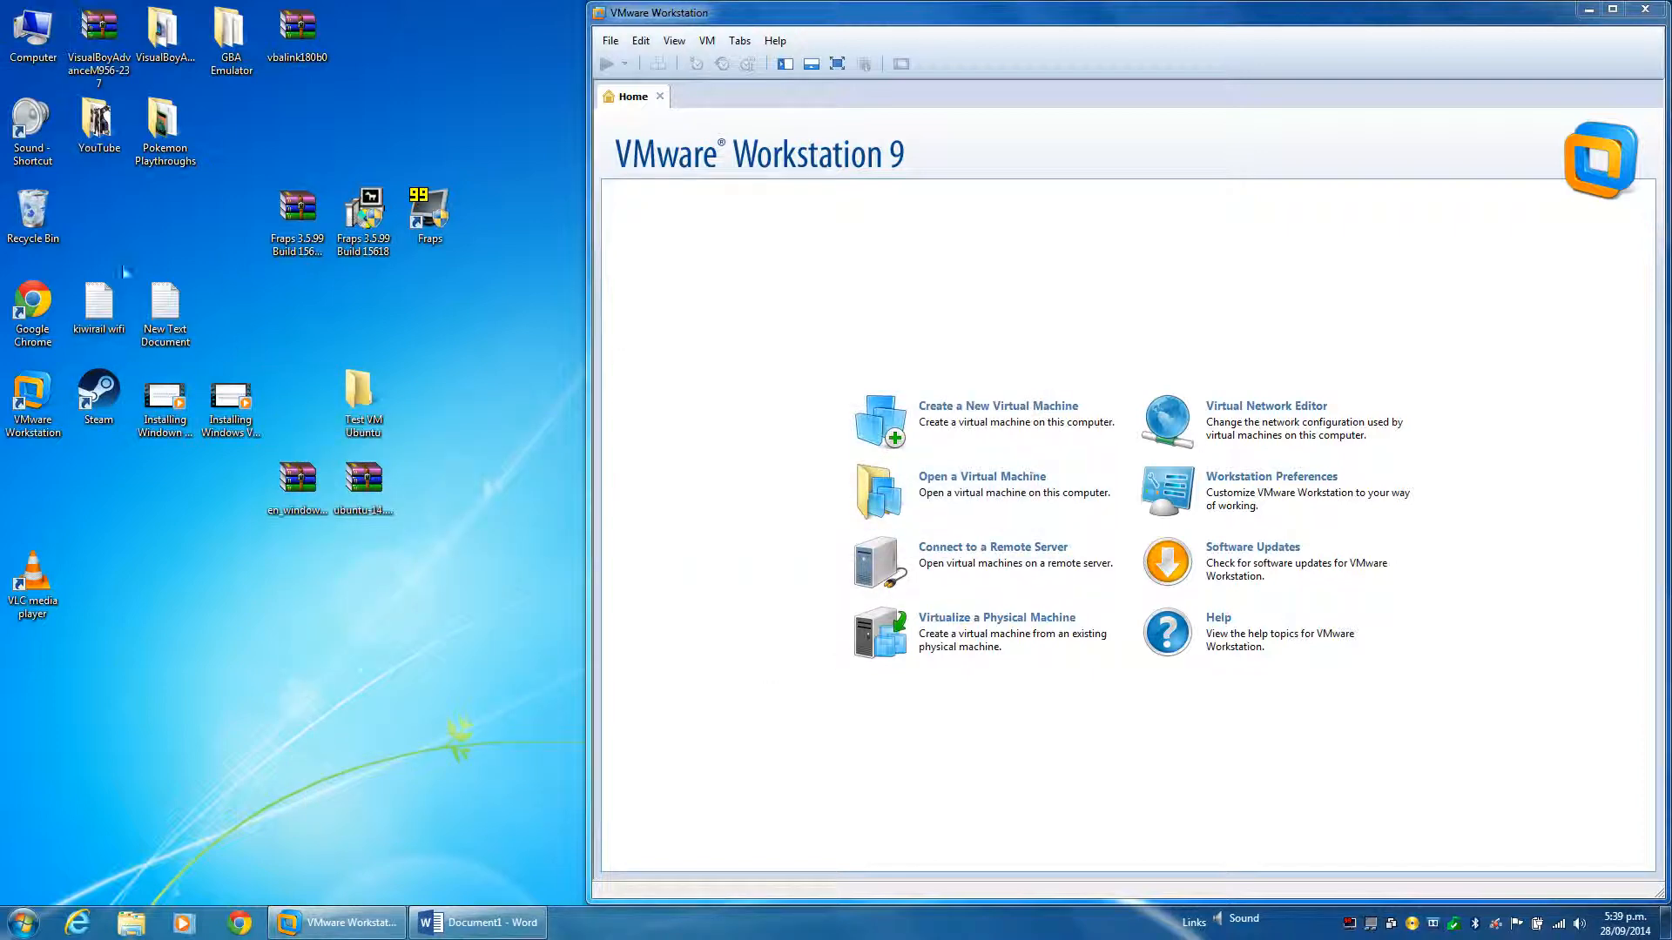